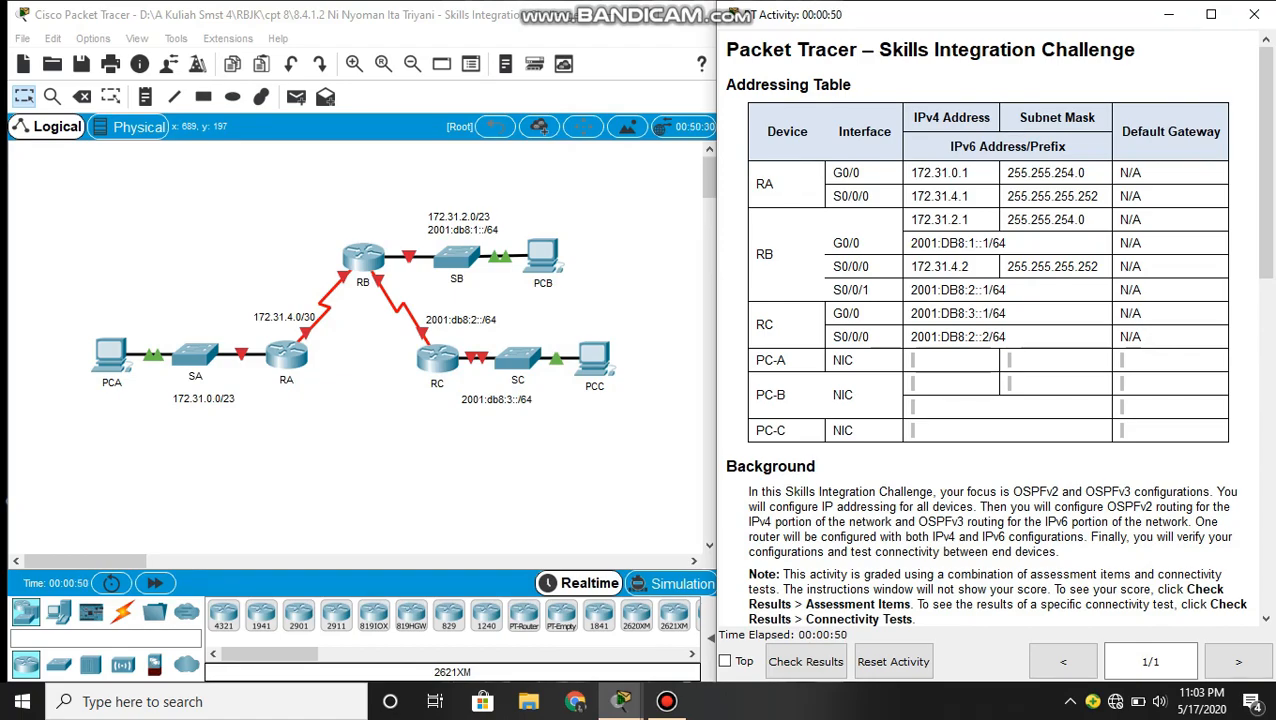
- Review the addressing table and requirements, then open router RA's command line and enter global configuration mode
drag(726, 84, 851, 85)
click(852, 190)
scroll(997, 330, down, 5)
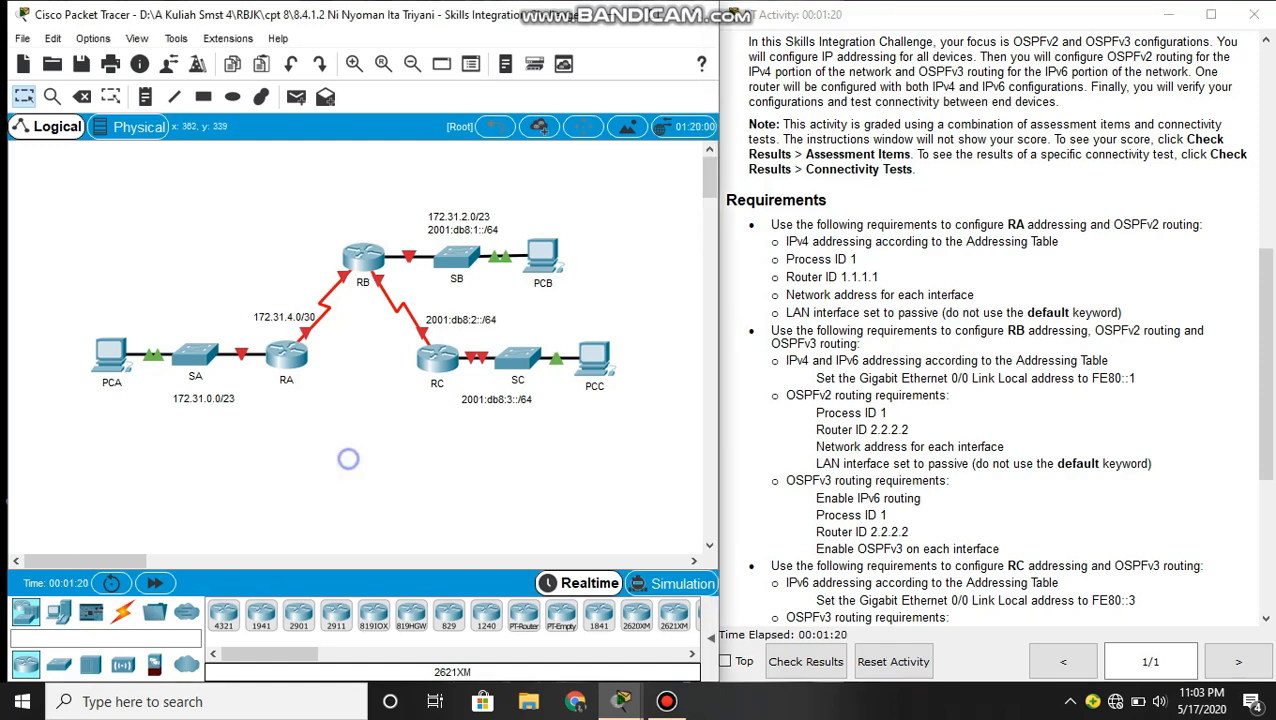
click(286, 352)
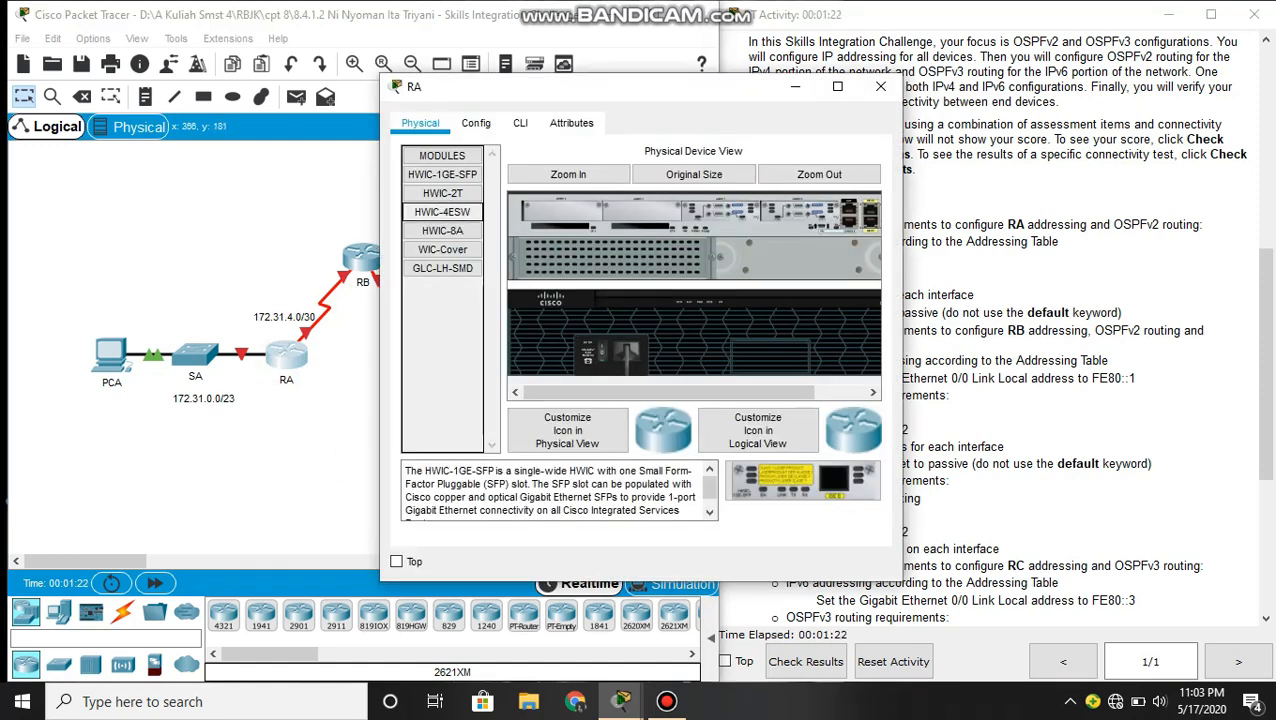
click(520, 123)
key(Return)
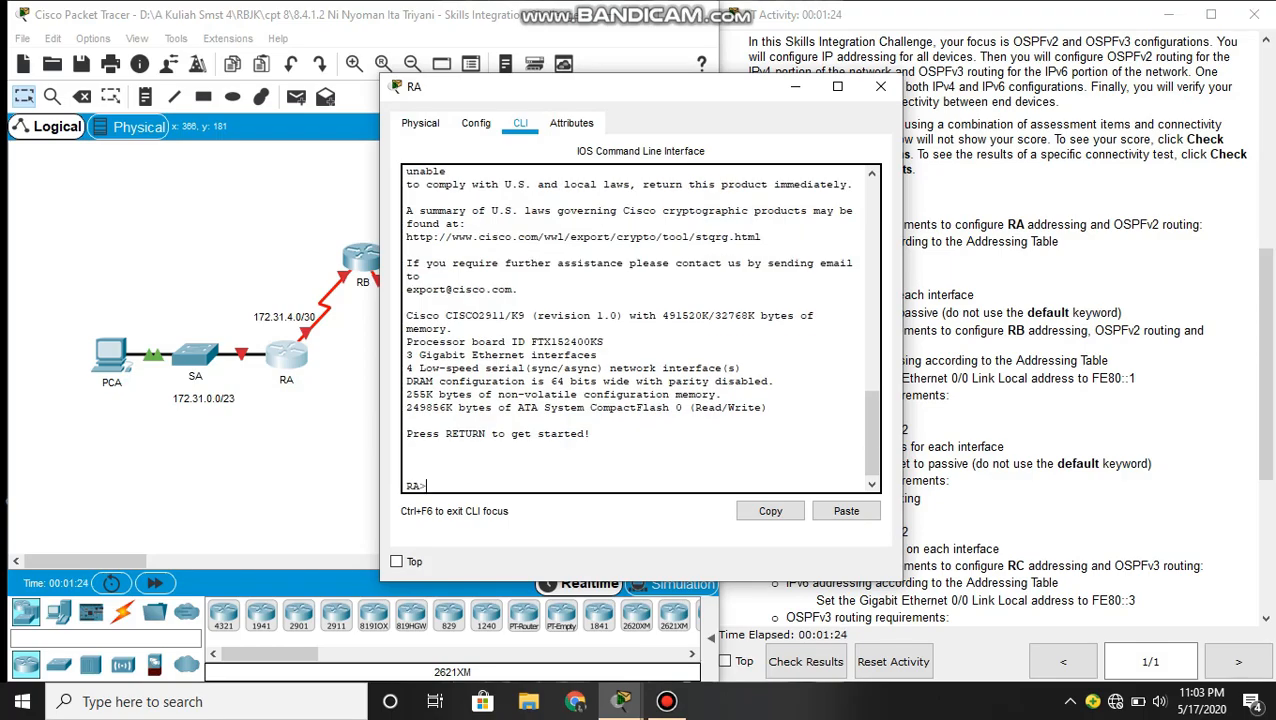
text(ena)
key(Return)
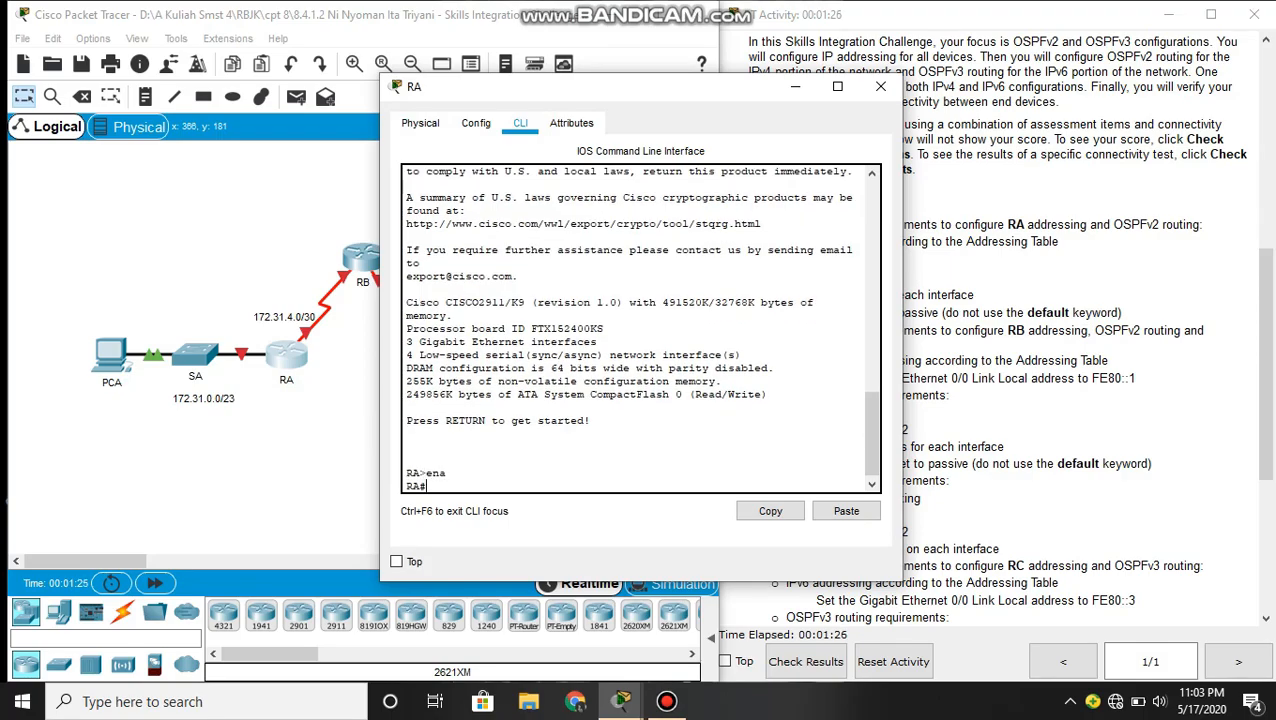
text(conf t)
key(Return)
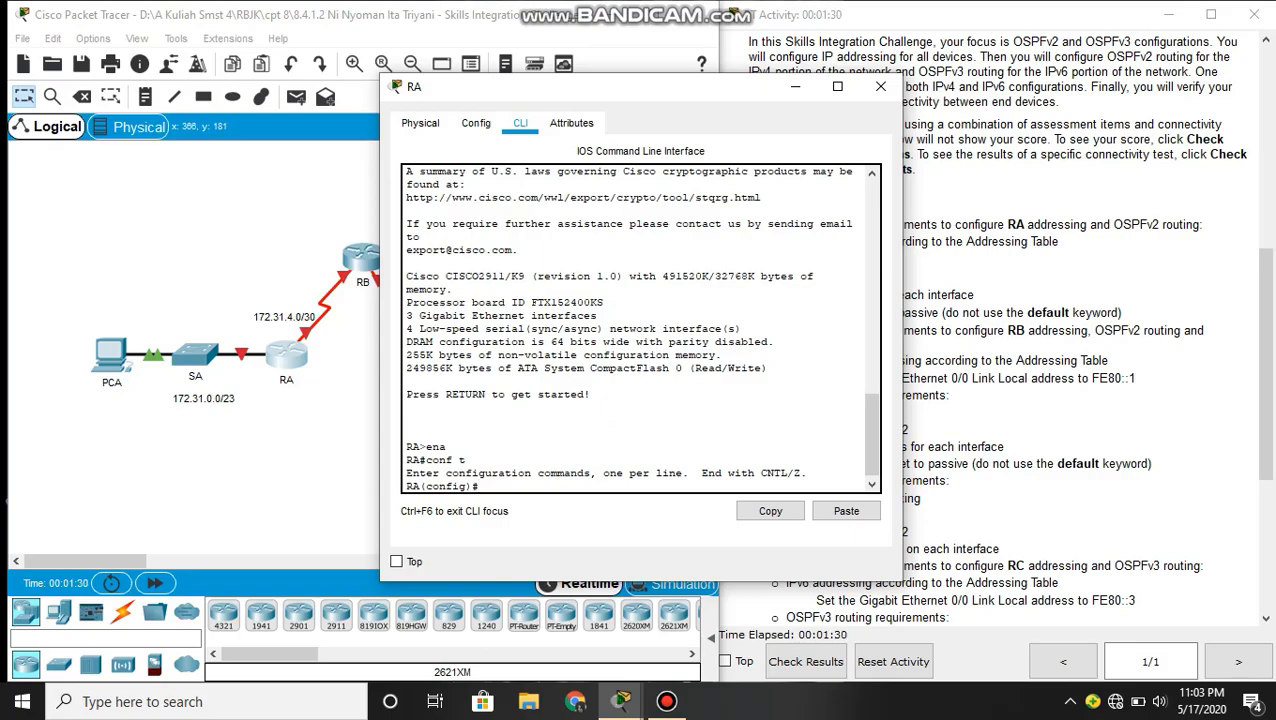
- Enter interface configuration mode for RA's GigabitEthernet 0/0
text(int)
key(Tab)
text(gi)
key(Tab)
text(0)
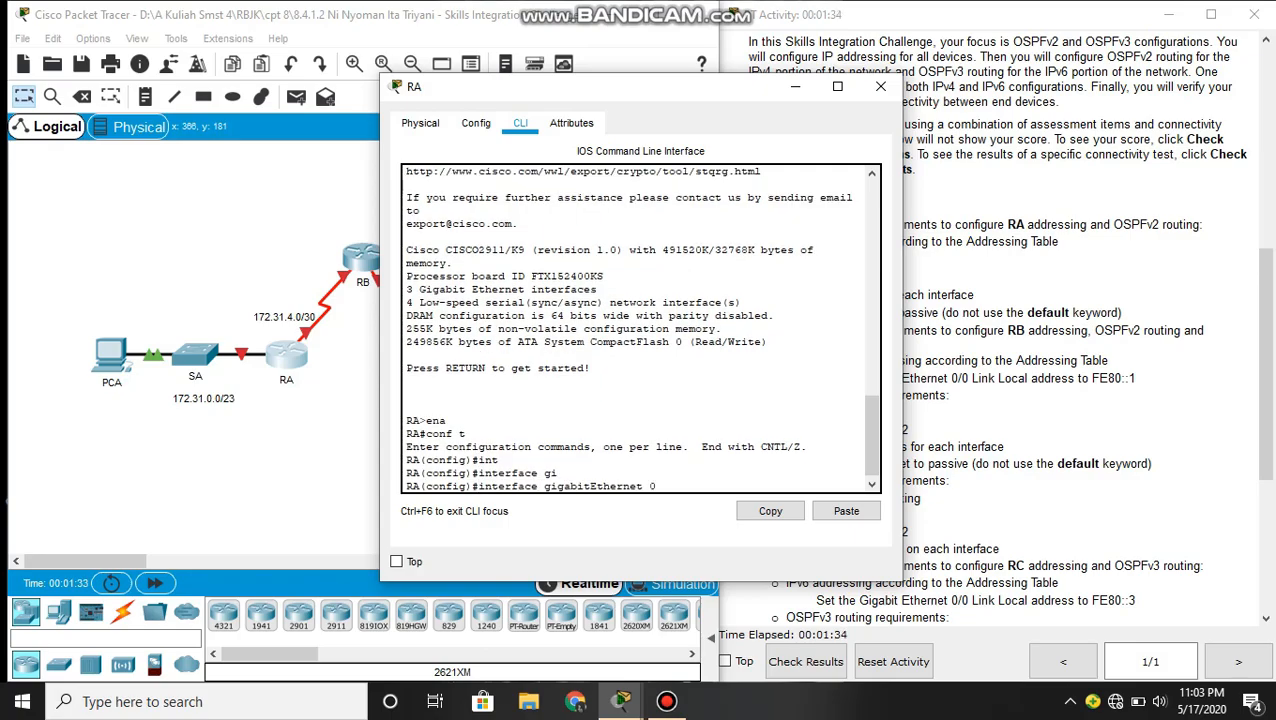
key(Return)
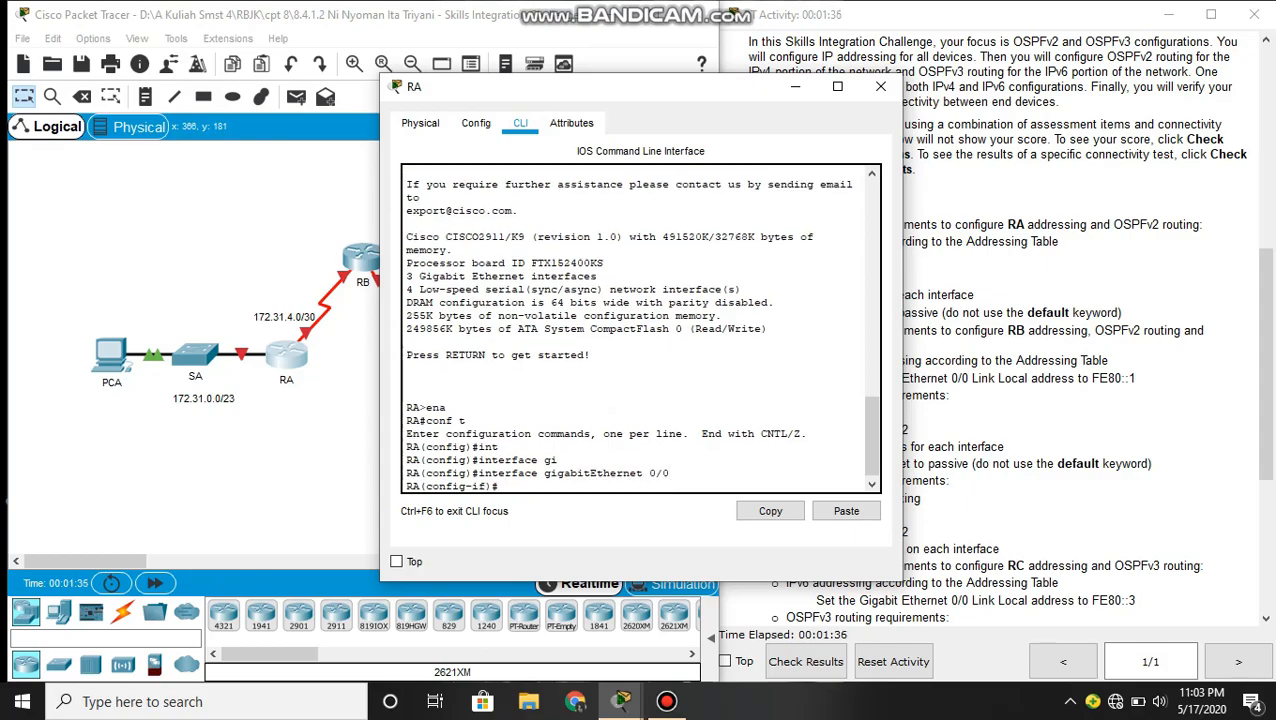
- Assign GigabitEthernet 0/0 the IP address 172.31.0.1 with mask 255.255.254.0, copying both from the addressing table
text(ip add)
key(Tab)
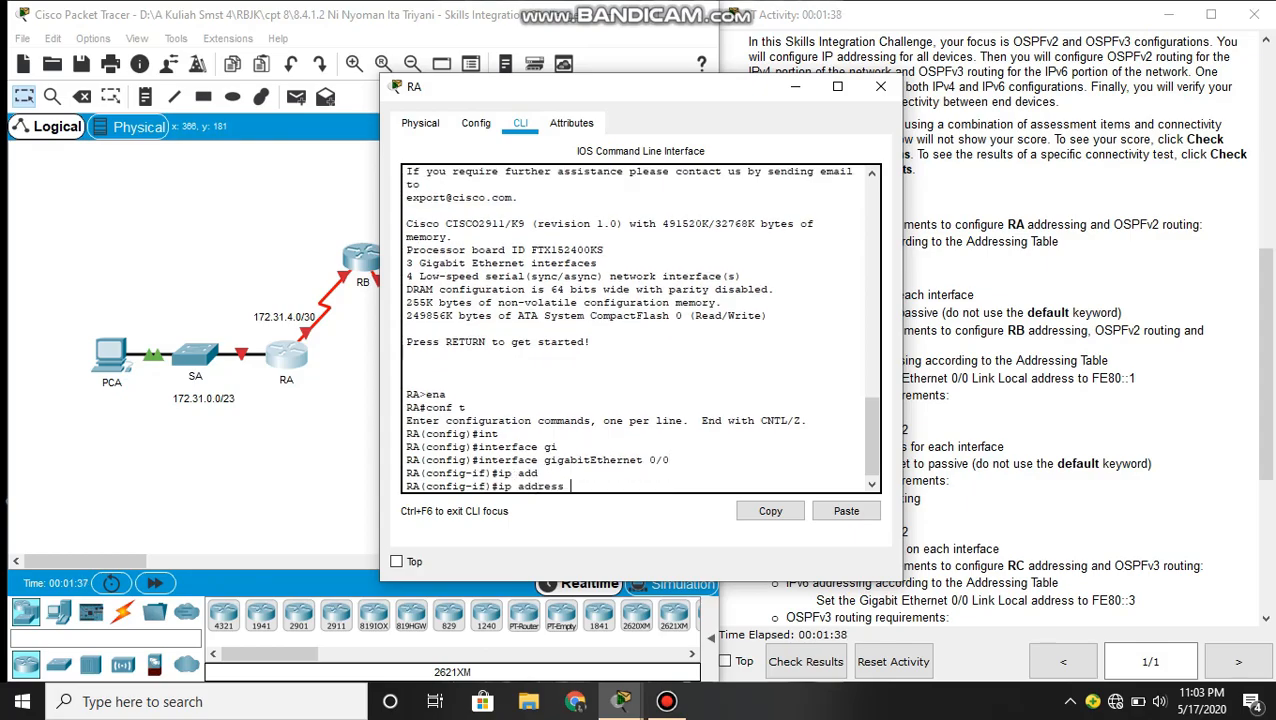
click(1050, 340)
scroll(1050, 340, up, 5)
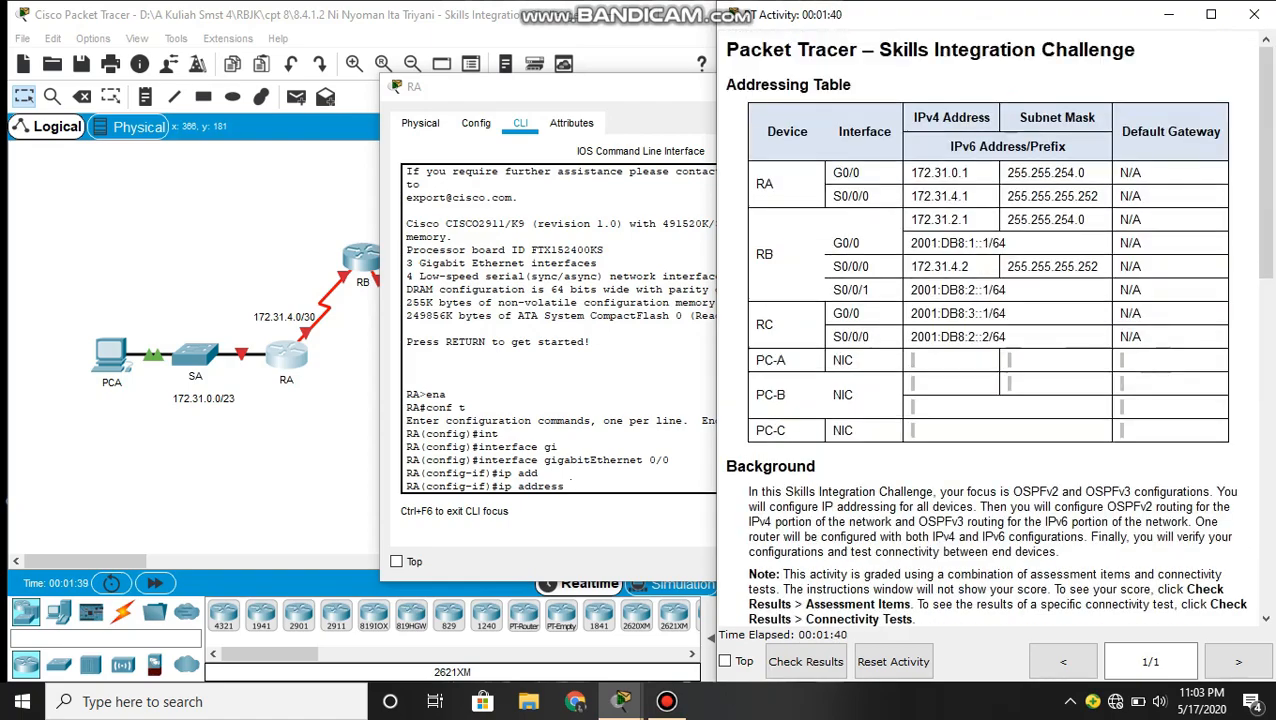
drag(985, 172, 908, 172)
key(ctrl+c)
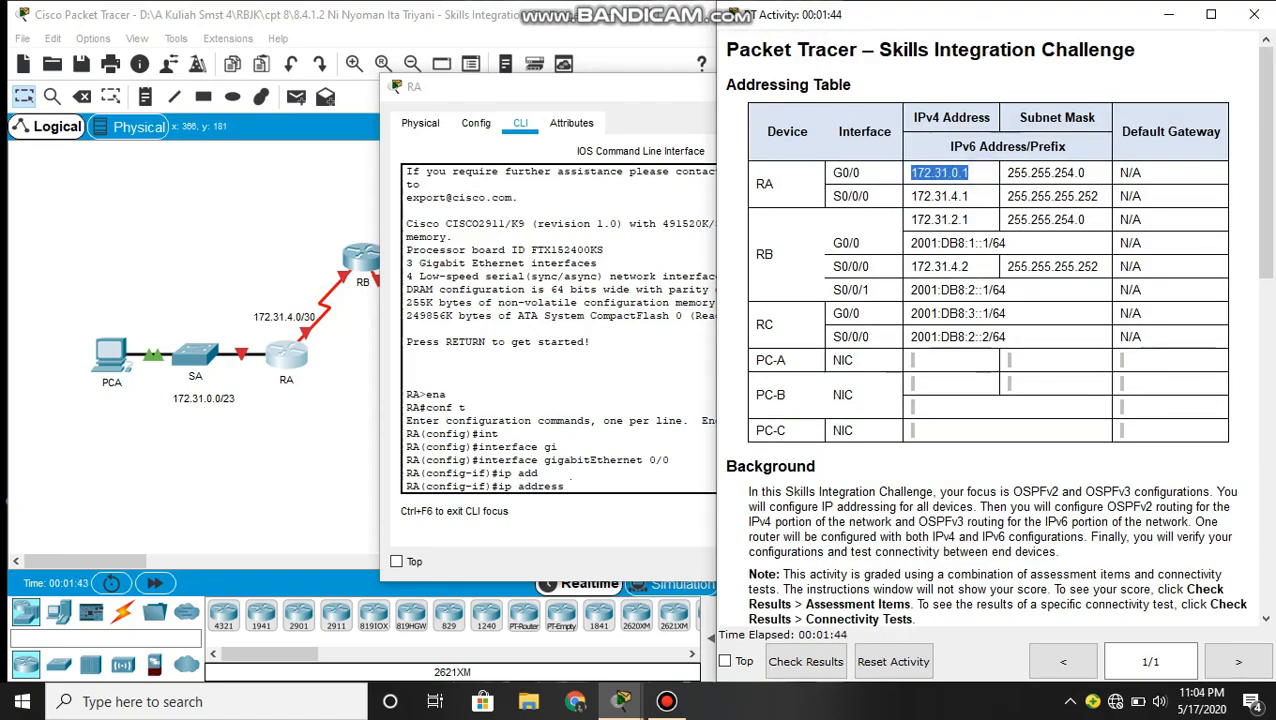
click(613, 486)
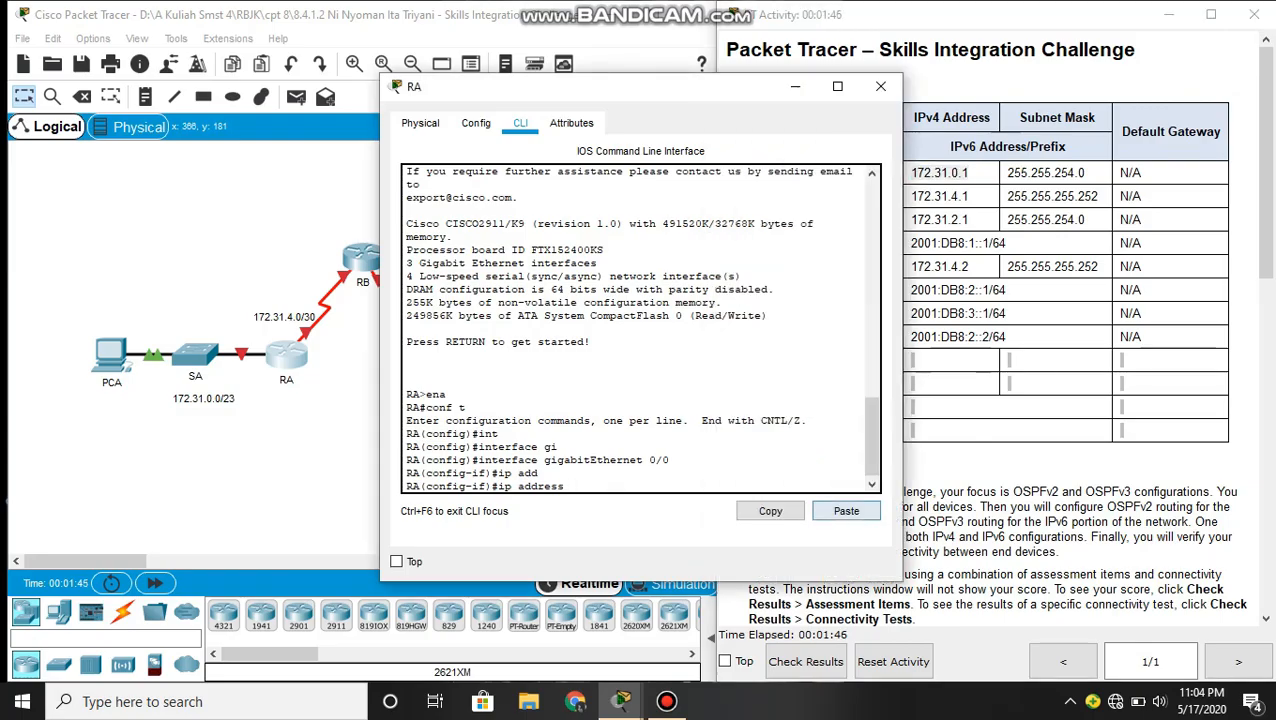
click(846, 511)
drag(1088, 172, 968, 174)
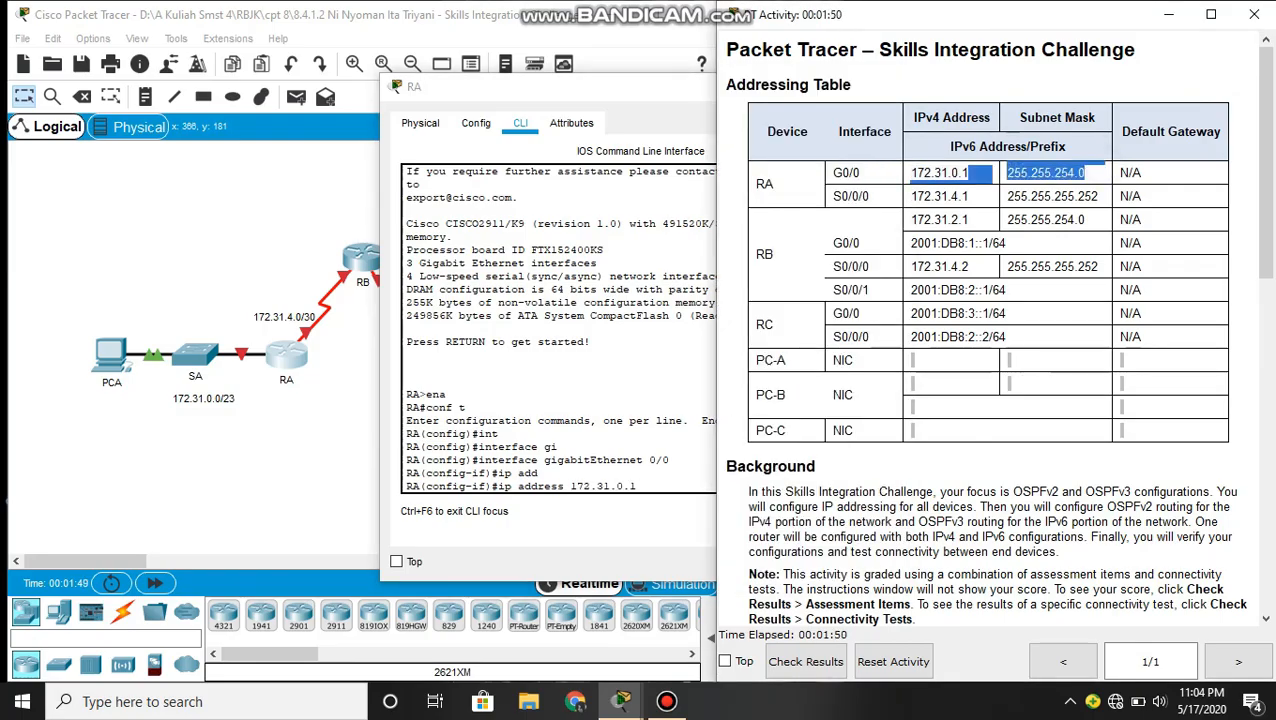
double_click(1056, 173)
drag(1005, 173, 1085, 173)
key(ctrl+c)
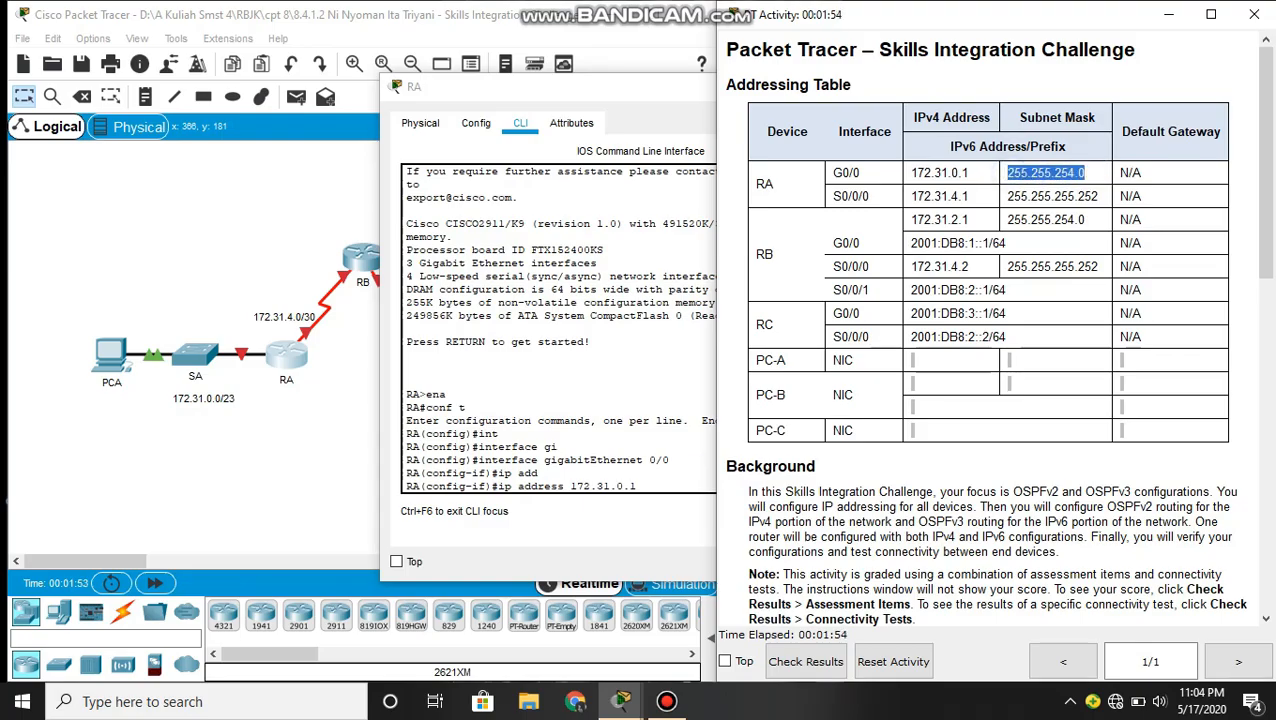
click(662, 481)
click(846, 511)
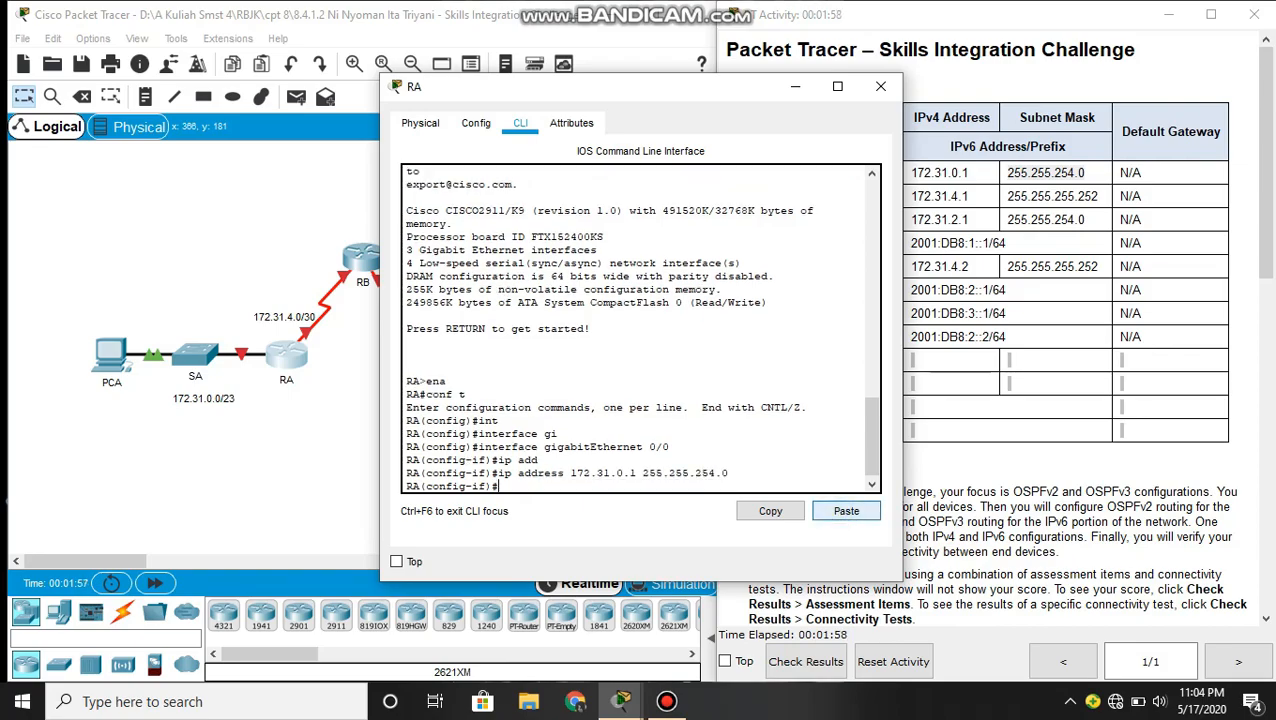
- Enable GigabitEthernet 0/0 with no shutdown and return to global configuration mode
text(no sh)
key(Return)
key(Return)
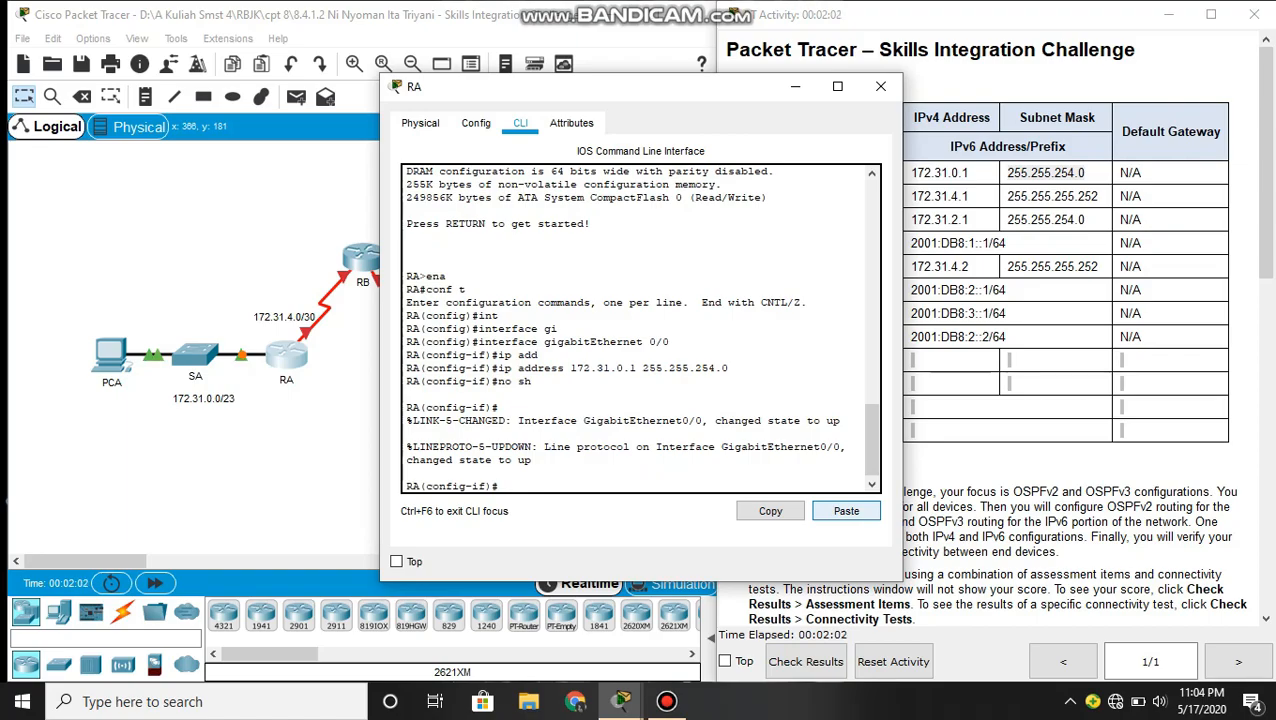
text(exit)
key(Return)
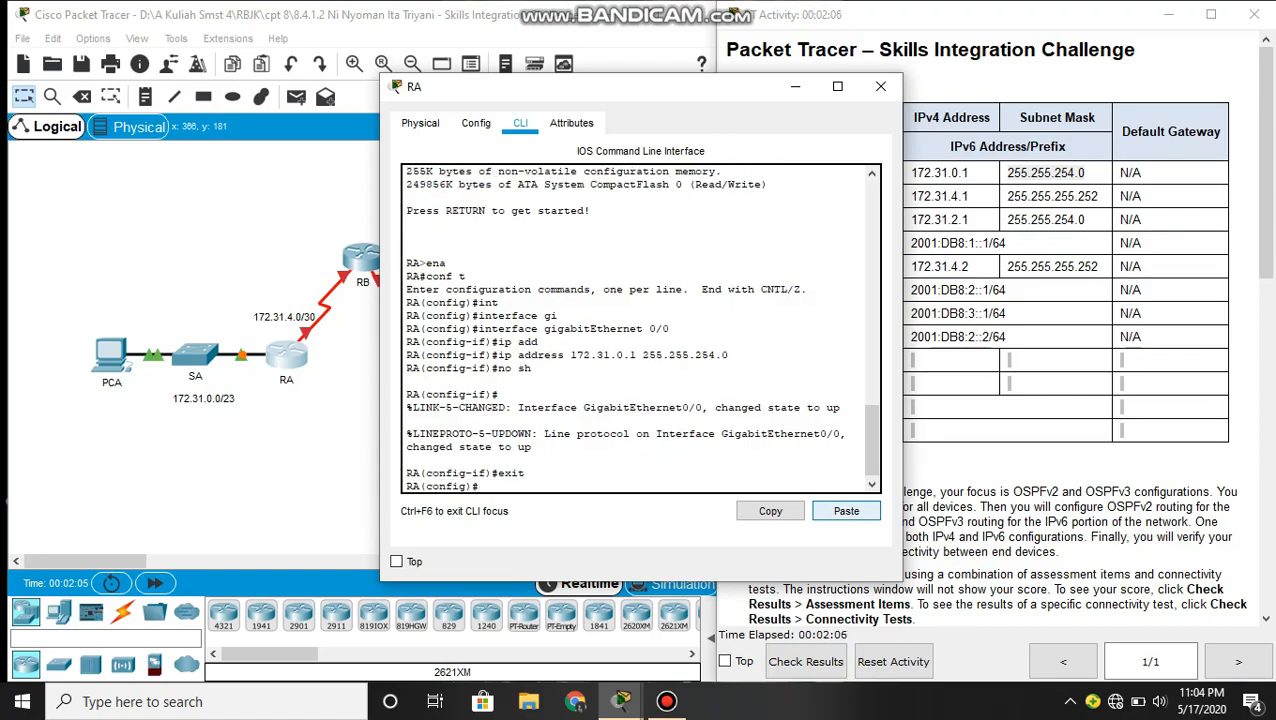
- Enter interface configuration mode for RA's Serial 0/0/0
text(int)
key(Tab)
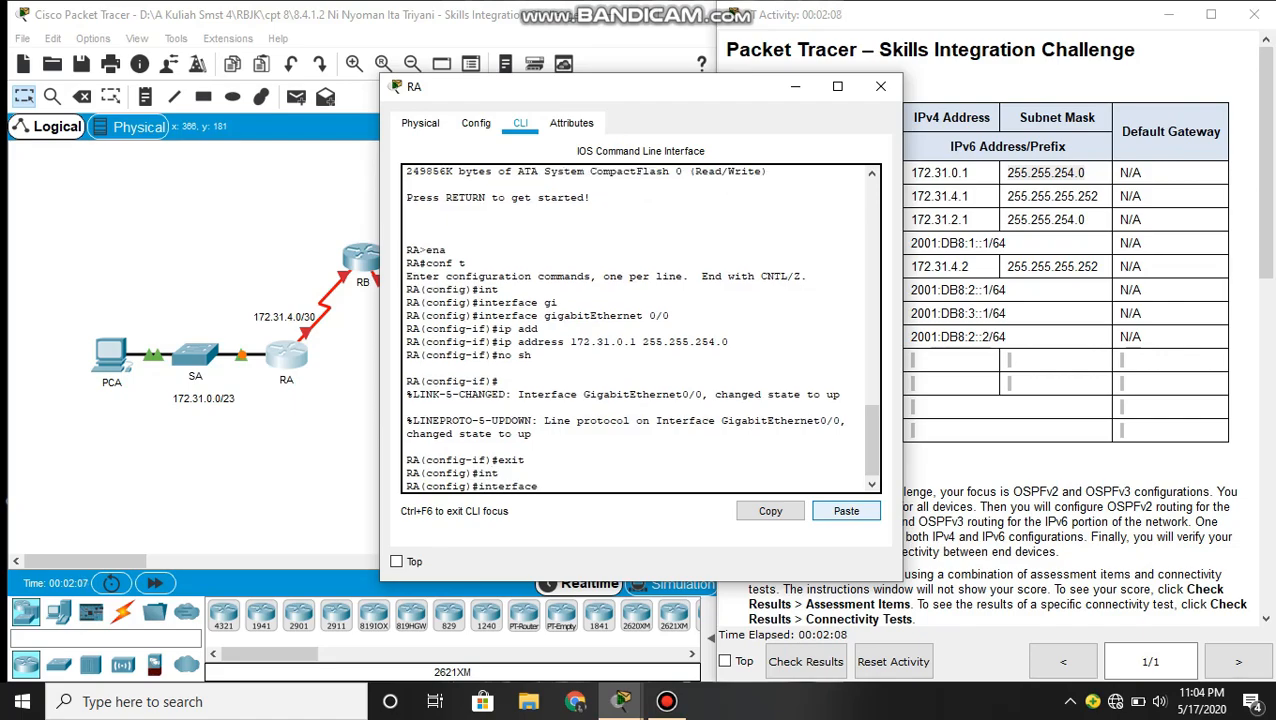
text(se)
key(Tab)
text(0/)
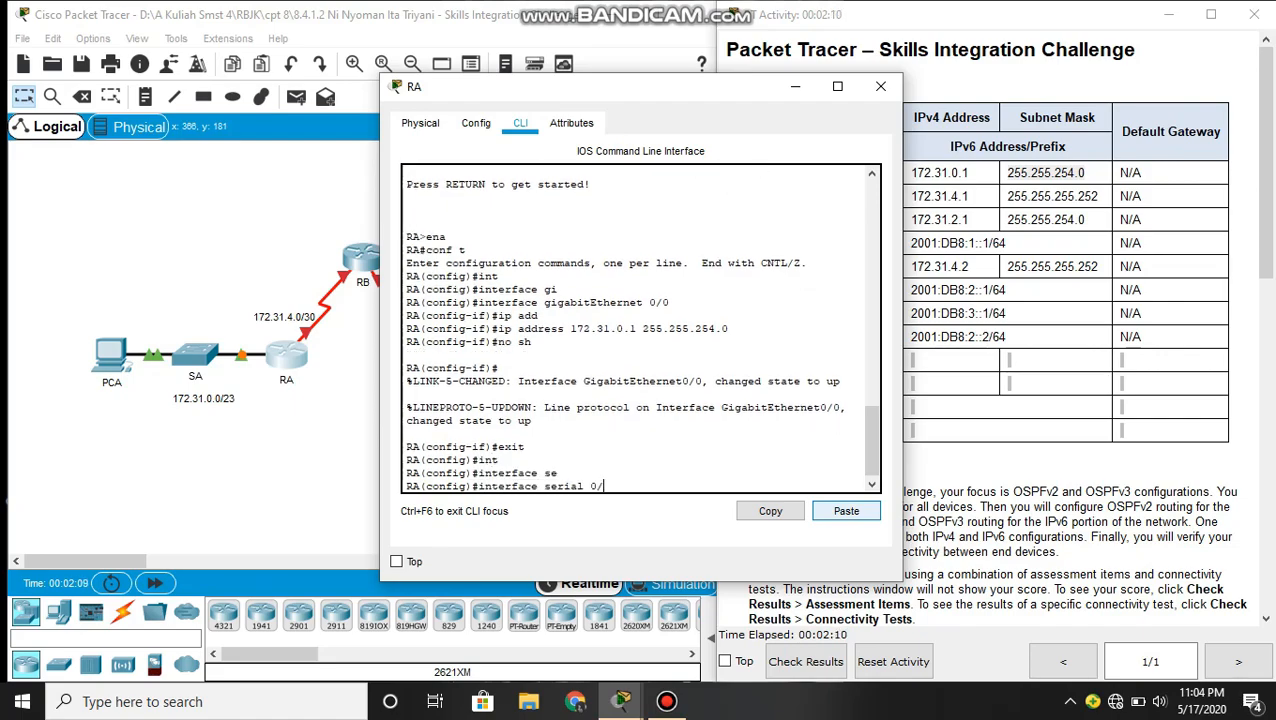
text(0/0/)
key(Return)
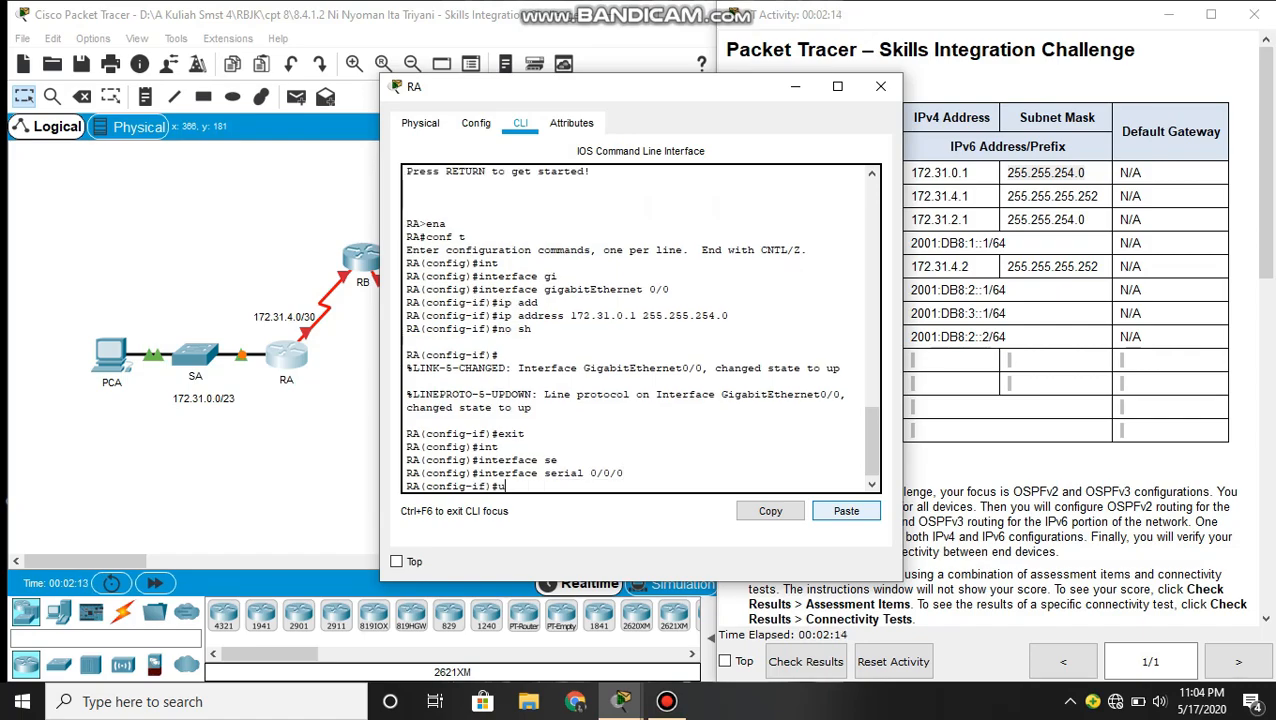
- Assign Serial 0/0/0 the IP address 172.31.4.1 with mask 255.255.255.252, copying both from the addressing table
text(ip add)
key(Tab)
click(942, 197)
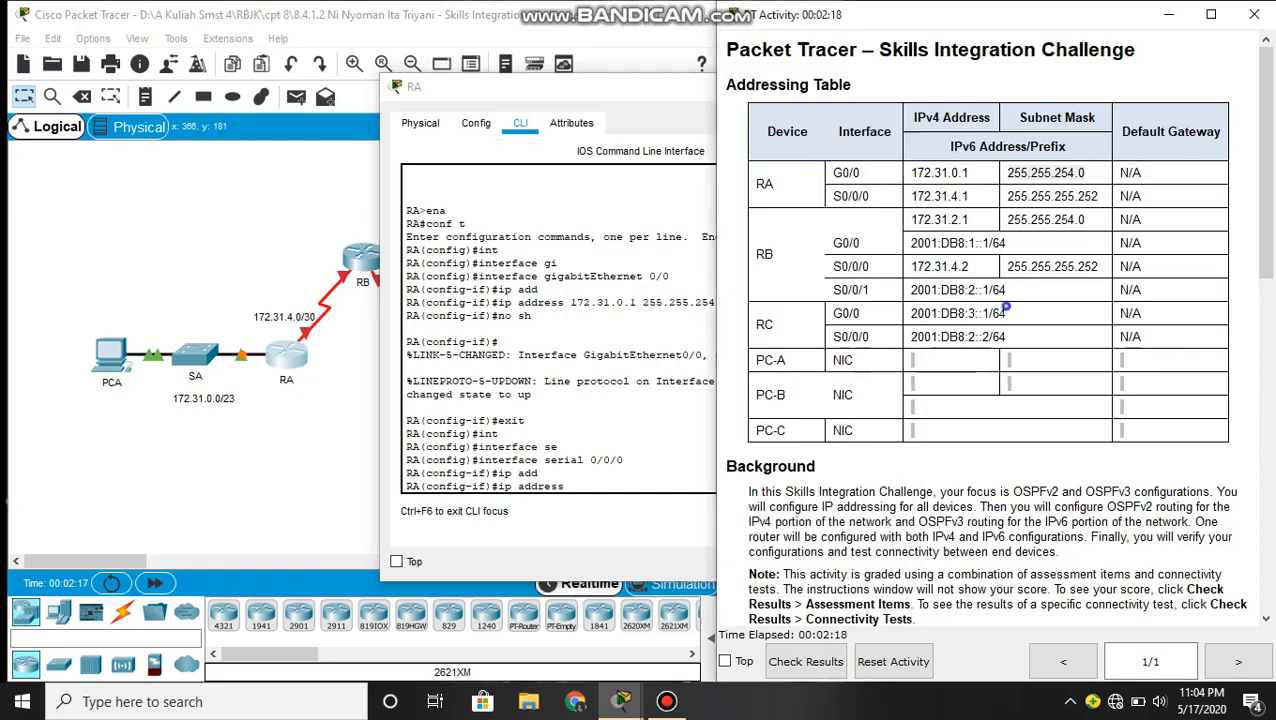
drag(970, 196, 908, 196)
key(ctrl+c)
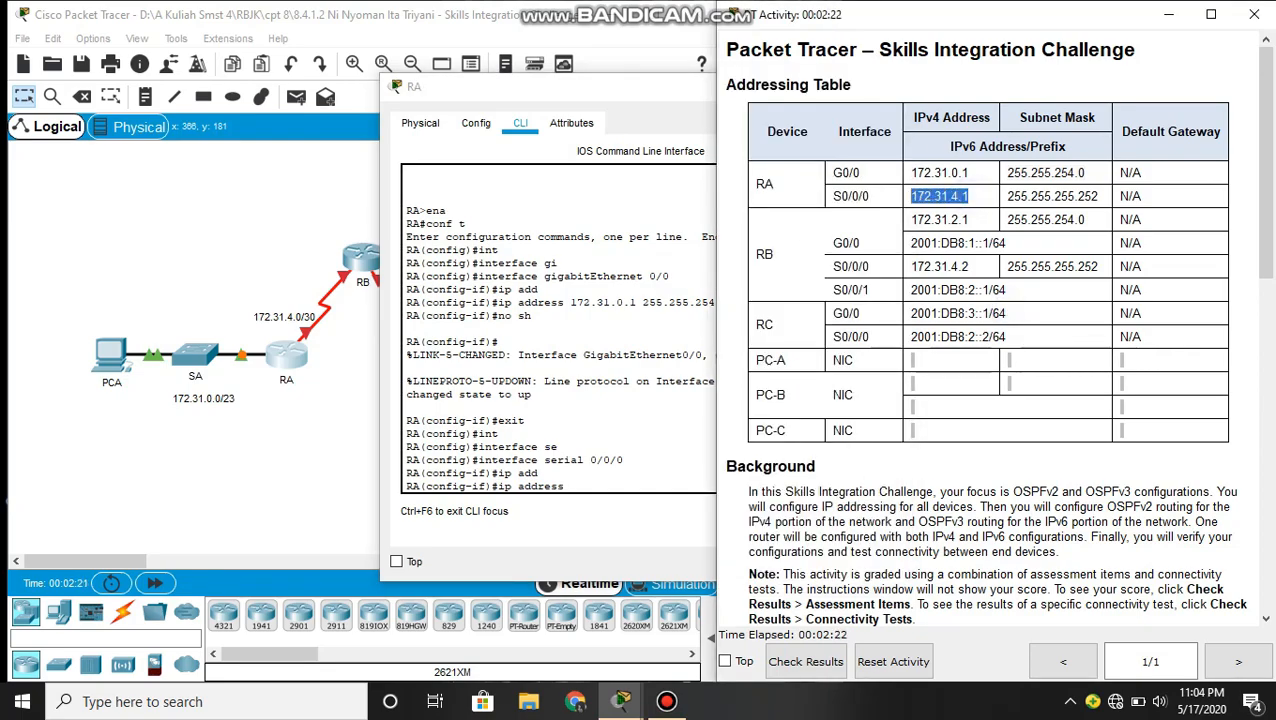
click(603, 487)
click(846, 510)
click(1100, 196)
drag(1106, 196, 1007, 196)
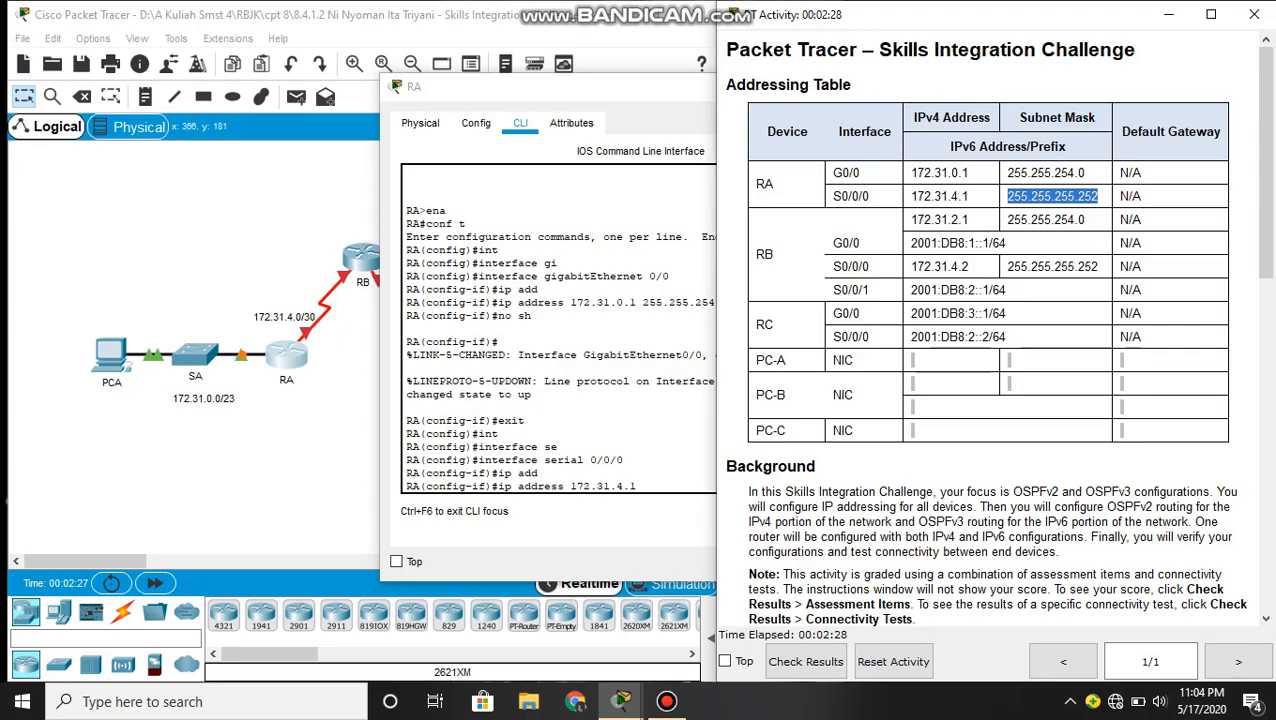
key(ctrl+c)
click(668, 480)
click(846, 511)
key(Return)
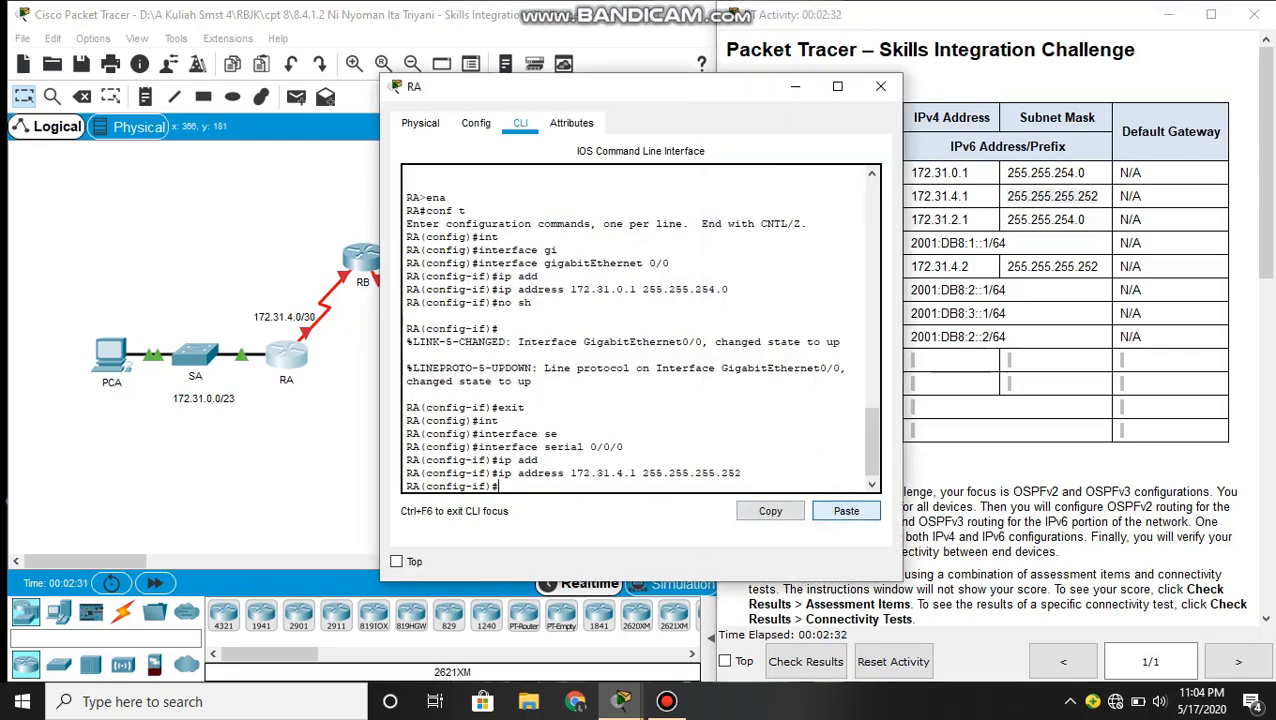
- Enable Serial 0/0/0 with no shutdown and return to global configuration mode
text(no sh)
key(Tab)
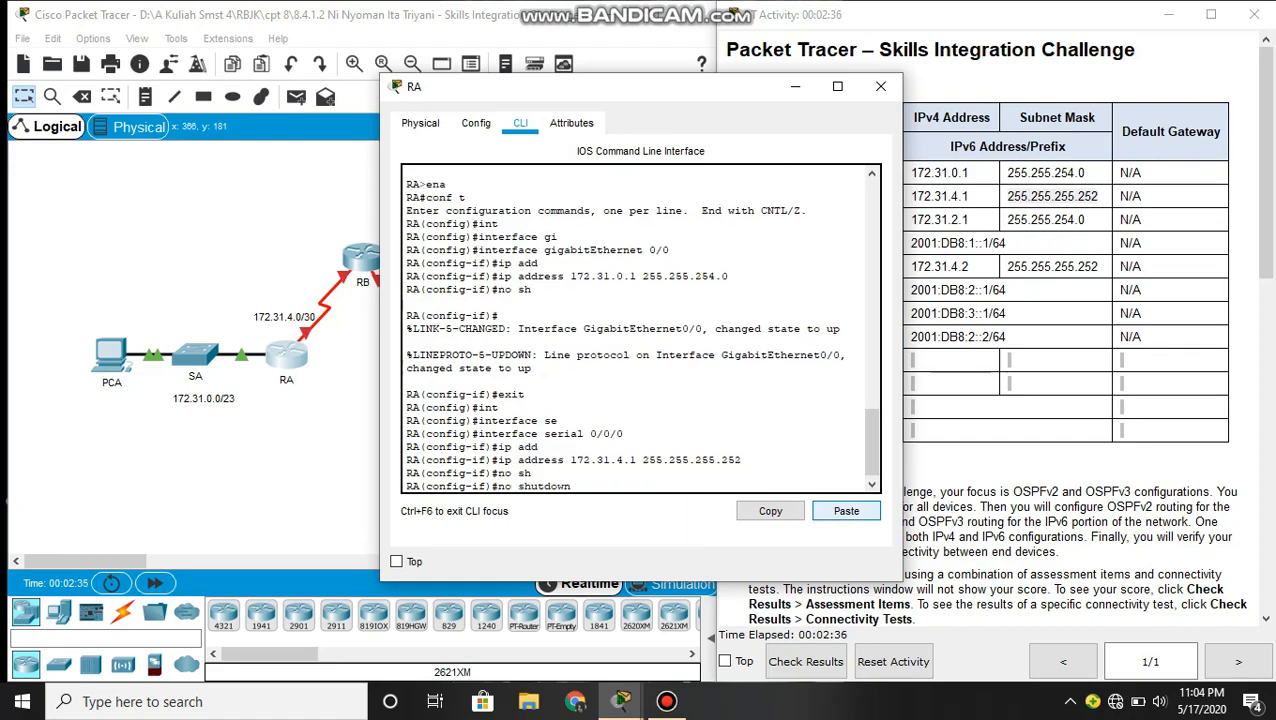
key(Return)
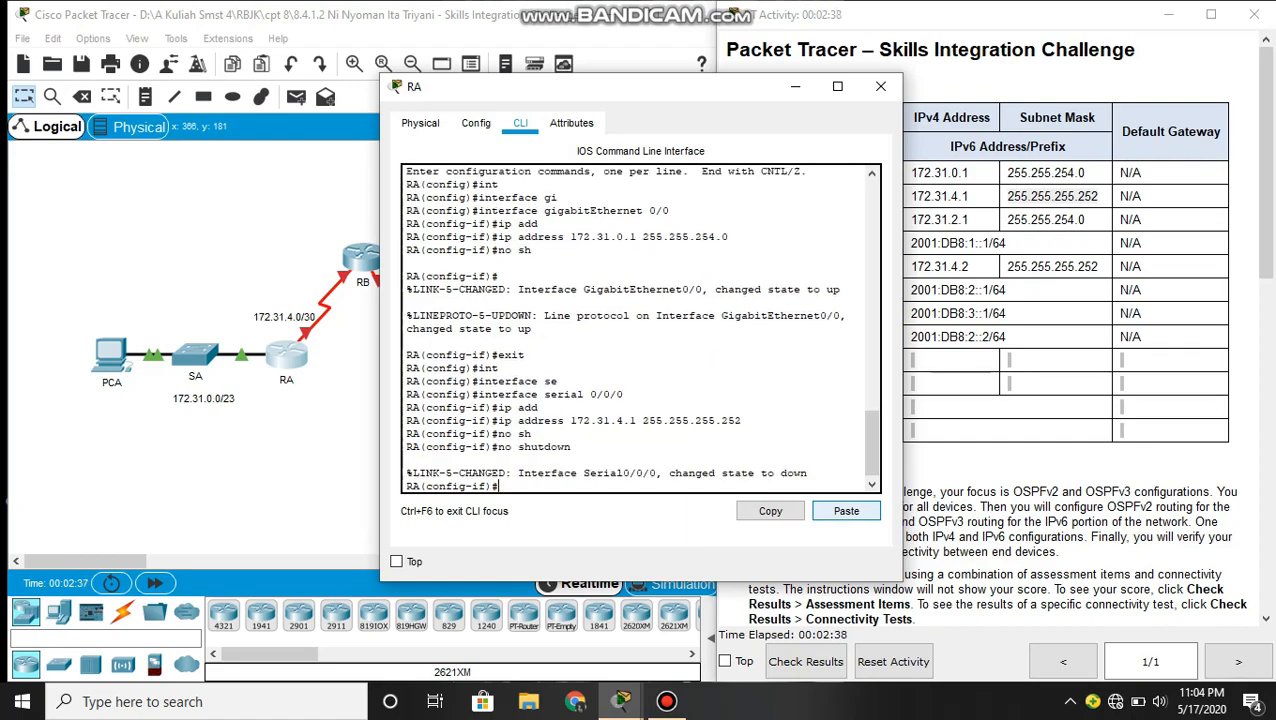
key(Return)
text(exit)
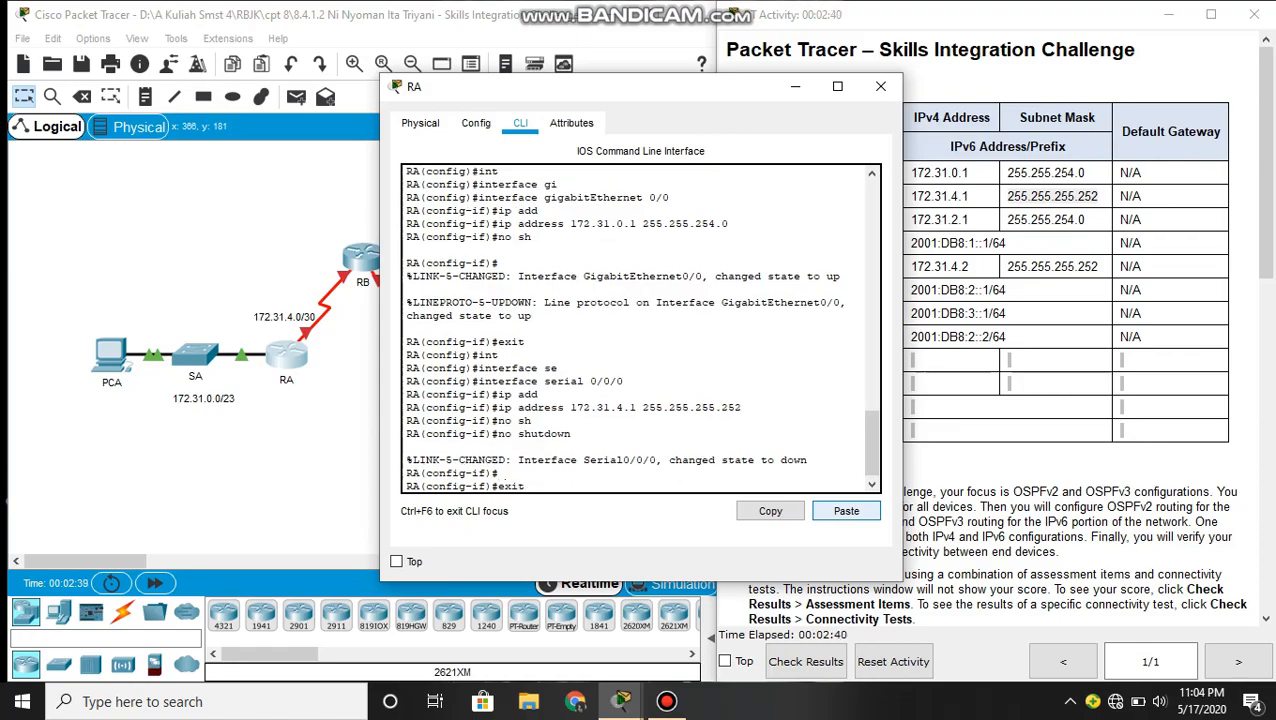
key(Return)
key(Return)
key(Return)
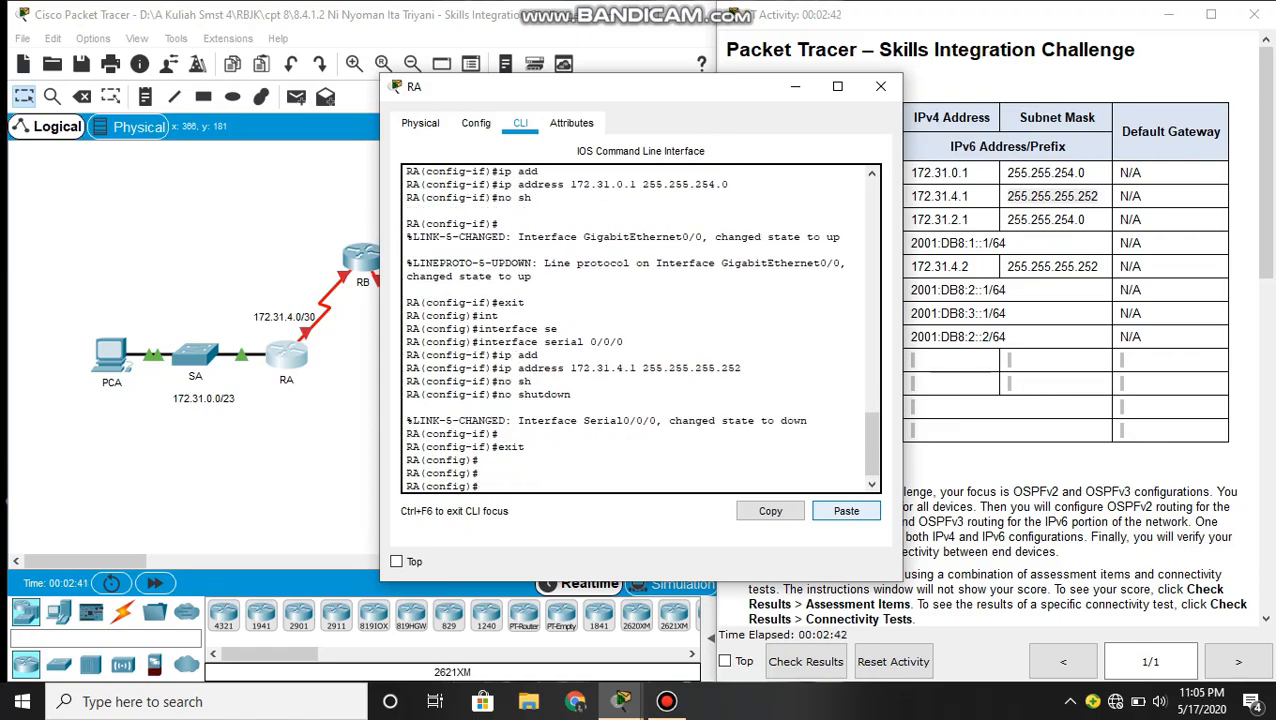
- Start OSPF process 1 on RA and set its router ID to 1.1.1.1
text(rou)
key(Tab)
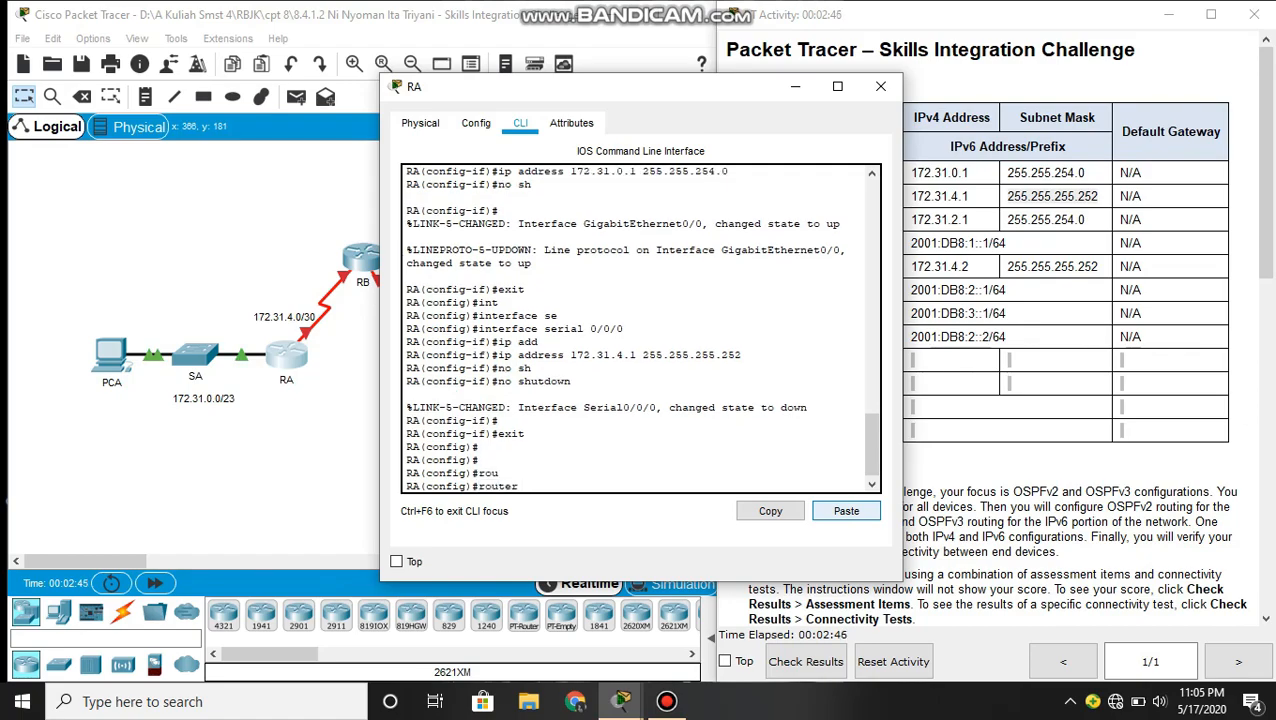
text(os)
key(Tab)
text(1)
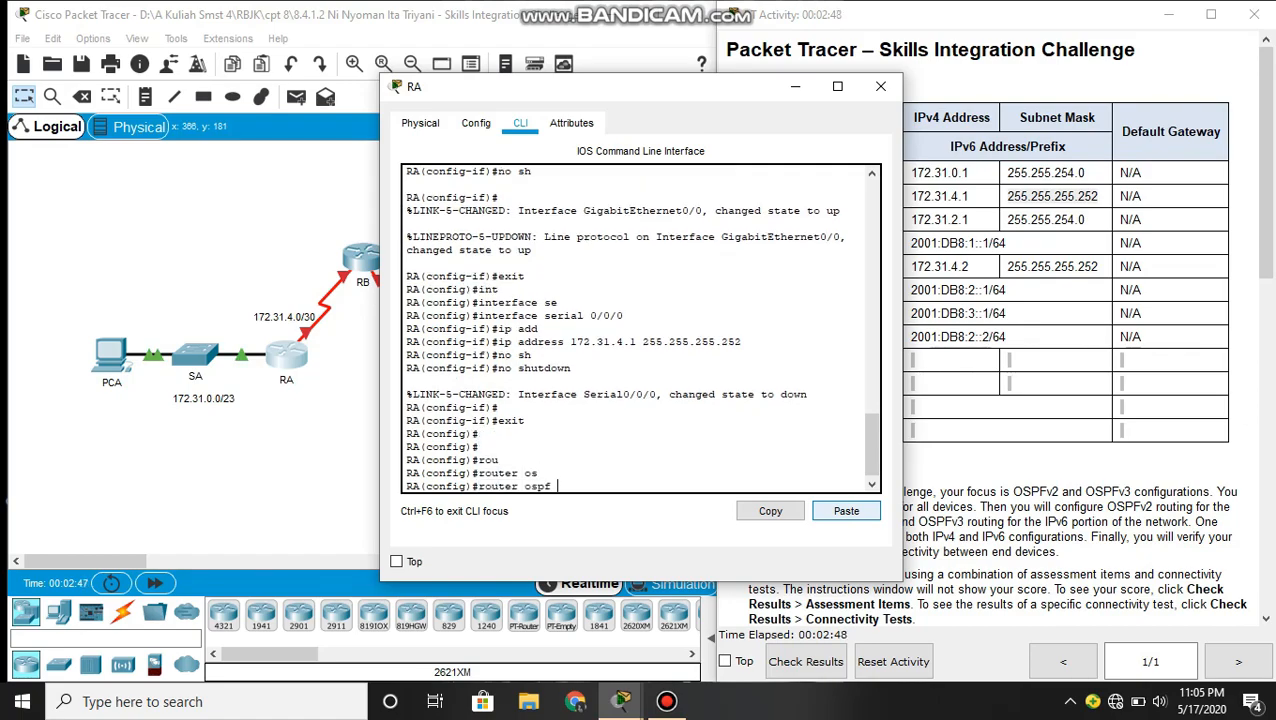
key(Return)
text(ro)
key(Tab)
text(1.1.1.1)
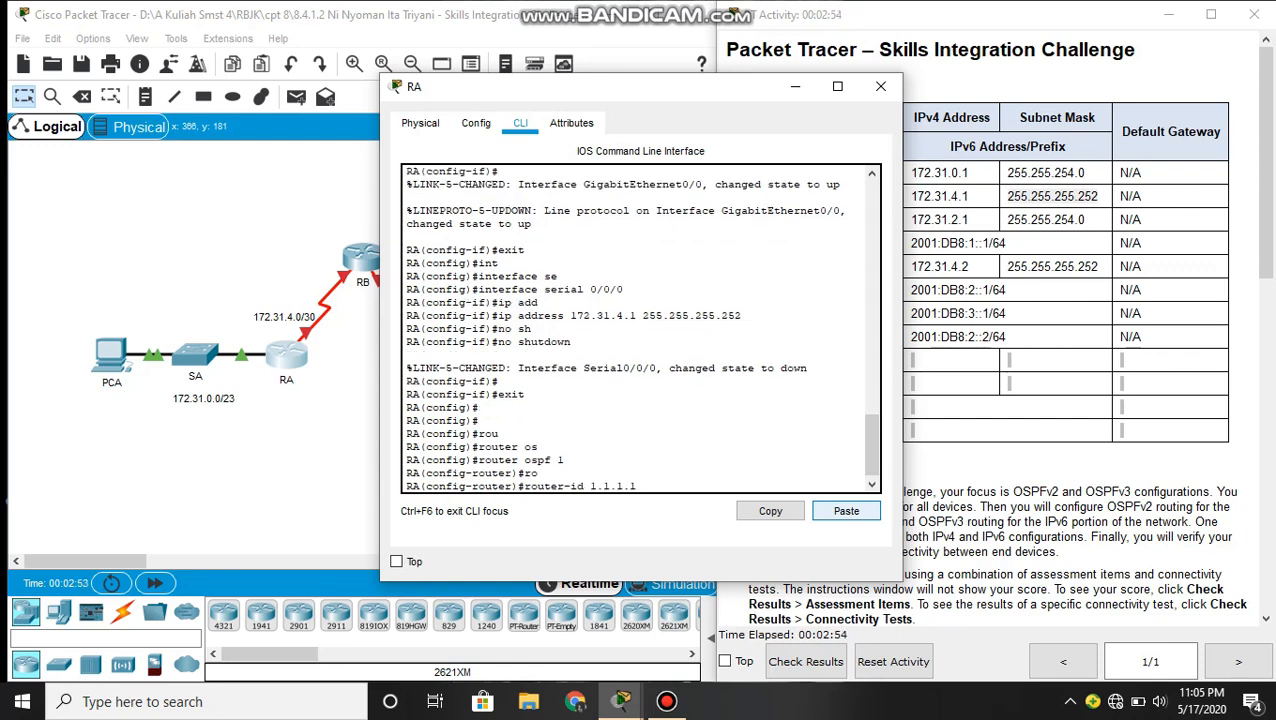
key(Return)
- Set GigabitEthernet 0/0 as a passive interface in RA's OSPF process
text(pass)
key(Tab)
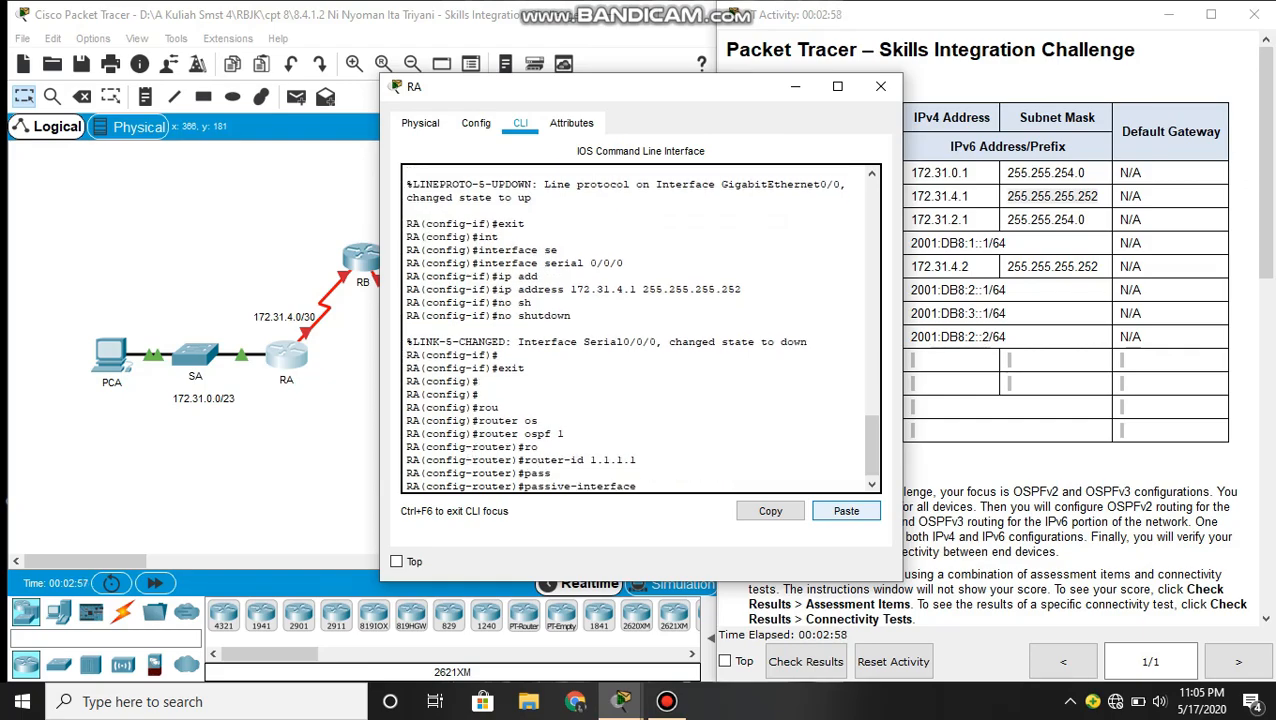
text(gi)
key(Tab)
text(0/0)
key(Return)
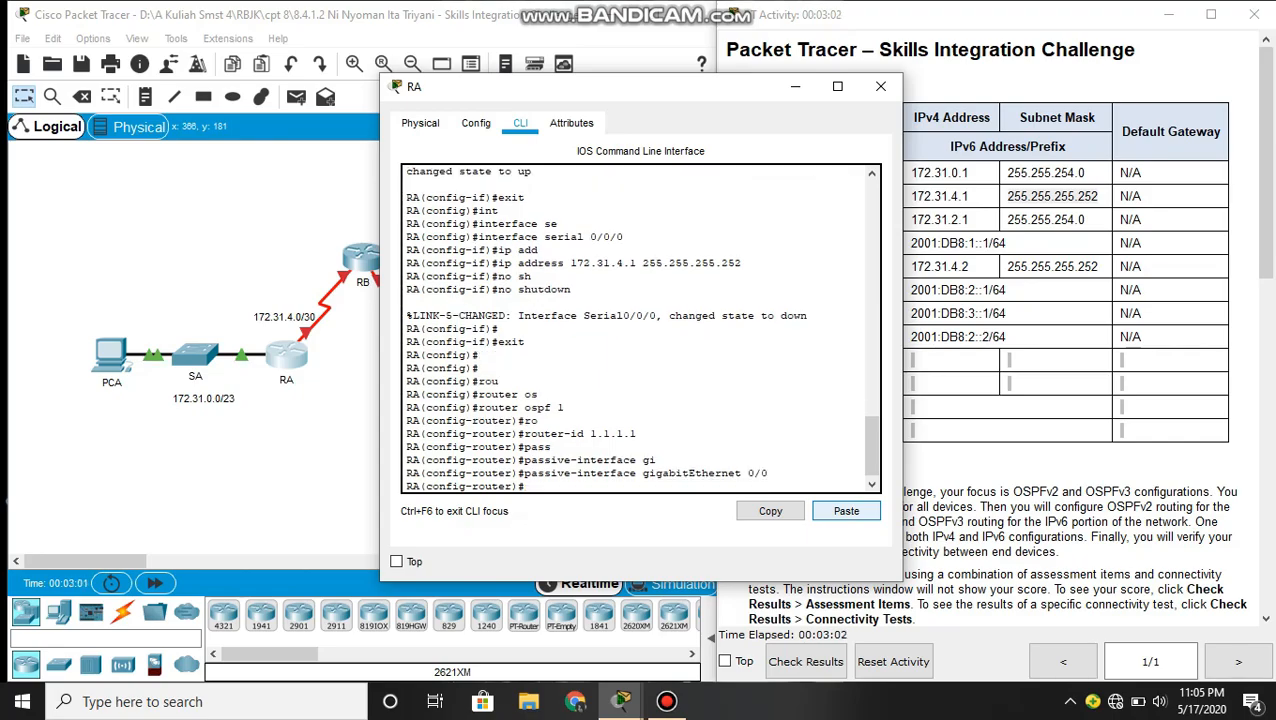
- Advertise network 172.31.0.0 with wildcard mask 0.0.1.255 in area 0 of RA's OSPF process
text(net)
key(Tab)
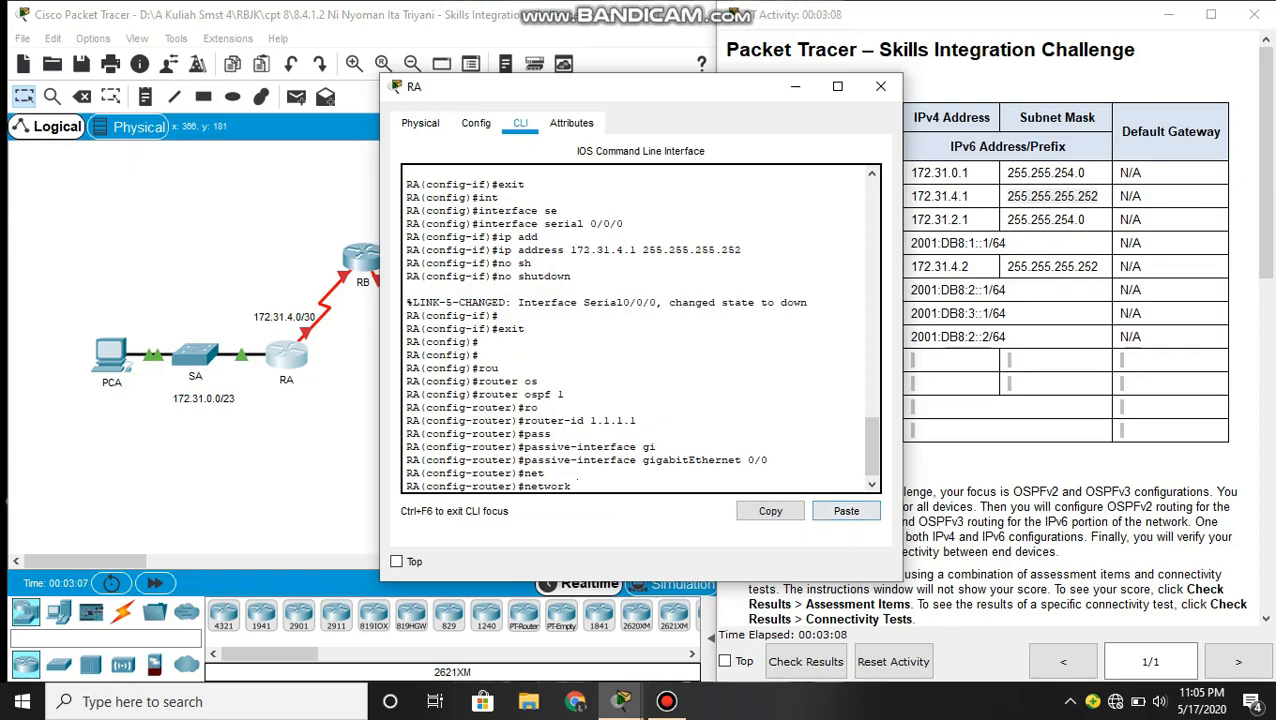
click(181, 414)
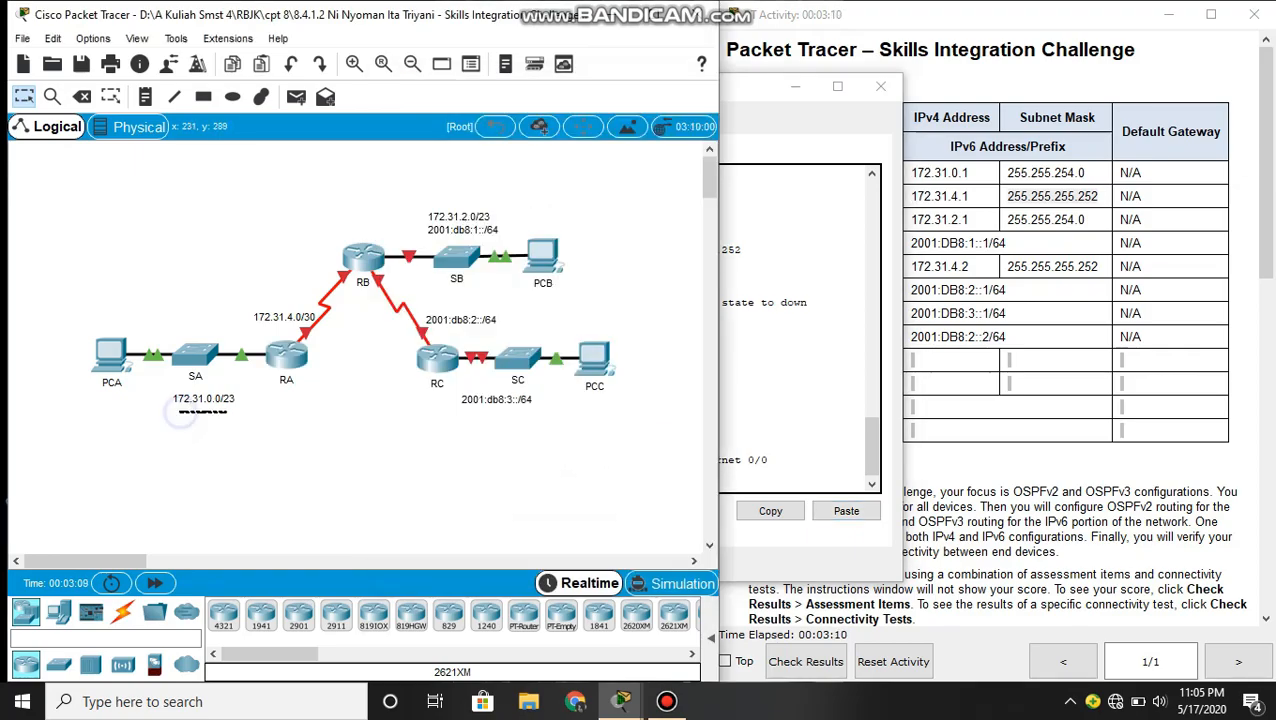
click(252, 416)
click(833, 480)
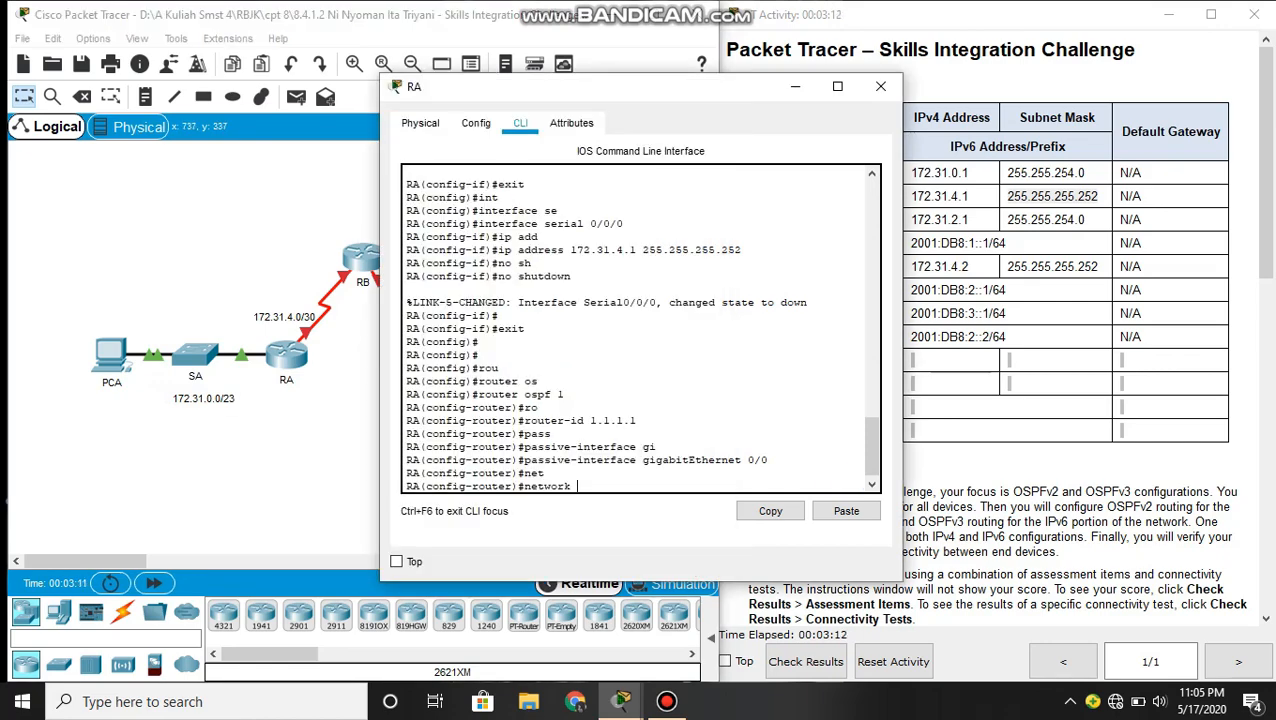
text(172.31.0)
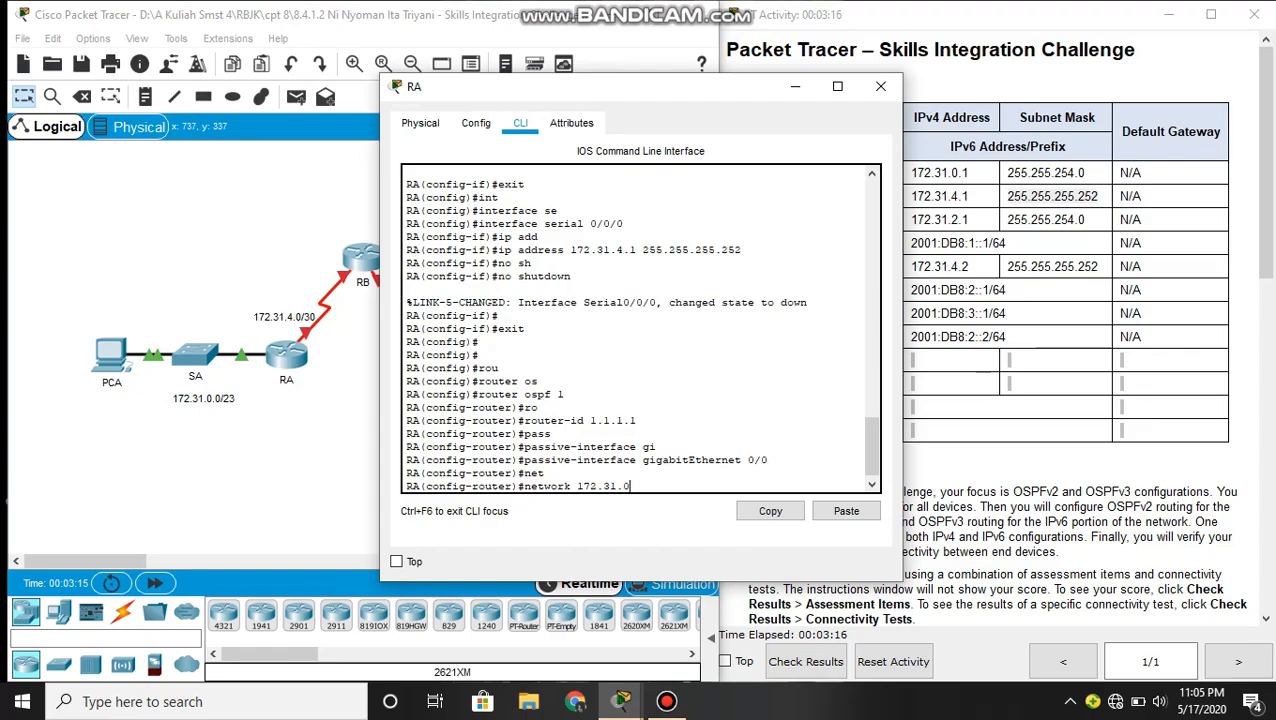
text(.0 0.0.1.255 ar)
key(Tab)
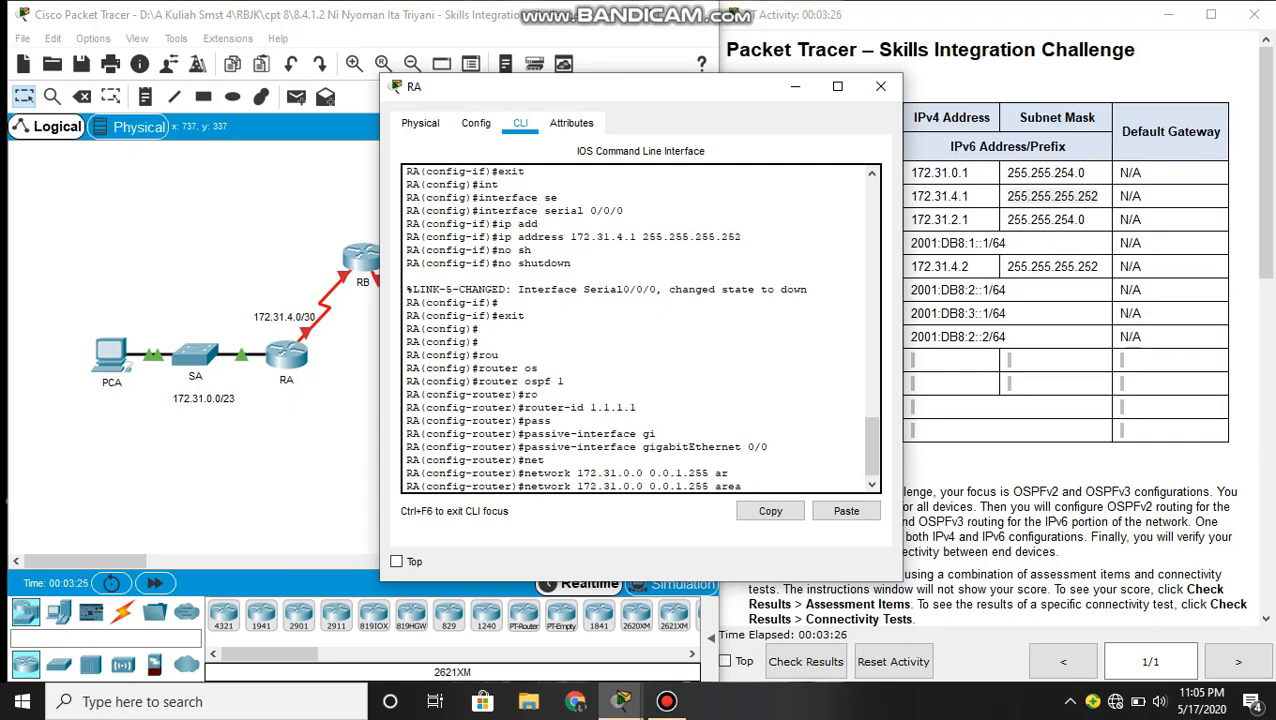
text(0)
key(Return)
- Advertise network 172.31.4.0 with wildcard mask 0.0.0.3 in area 0 of RA's OSPF process and close RA's window
text(net)
key(Tab)
text(17)
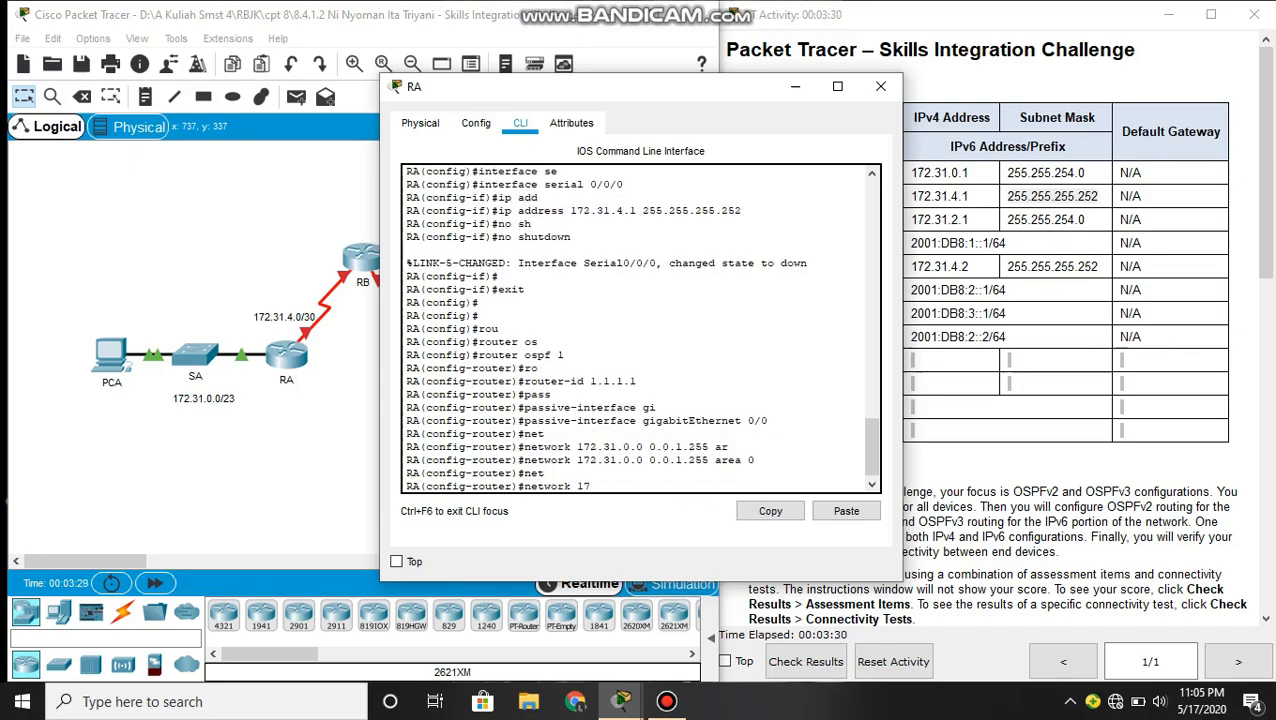
text(2)
text(.31.4.0 0.0.0.2)
key(BackSpace)
text(3 are)
key(Tab)
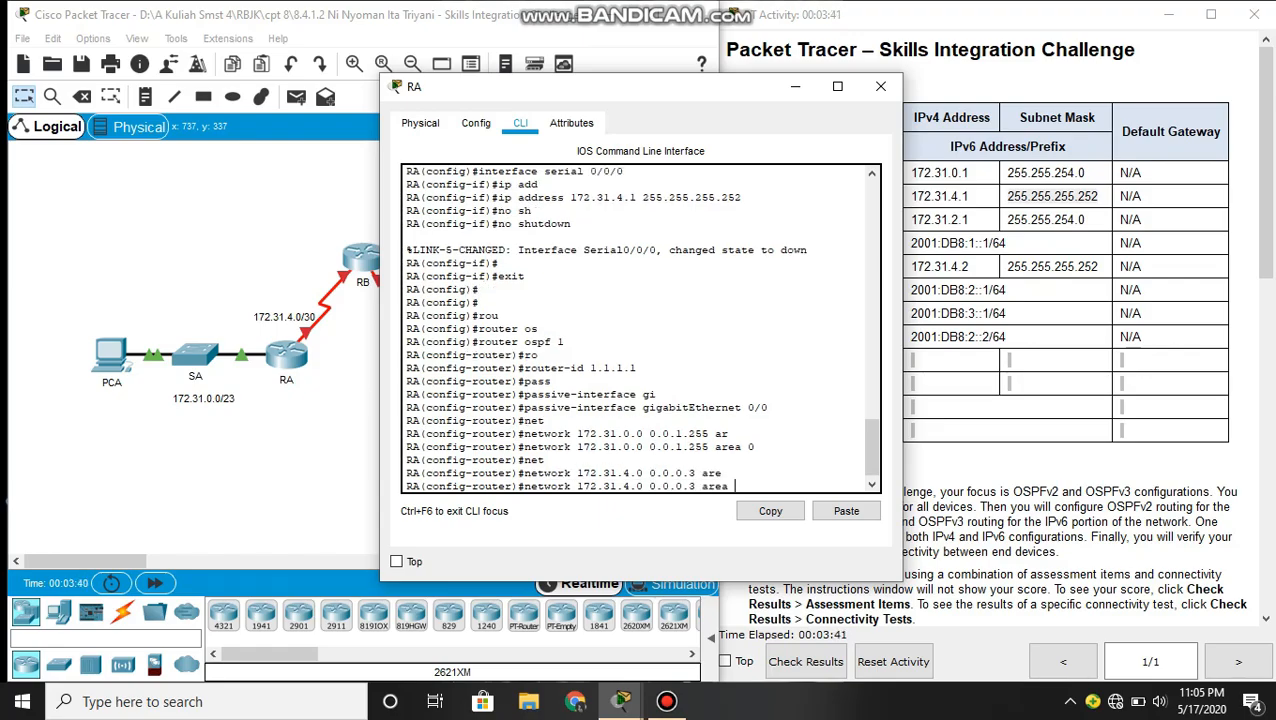
text(0)
key(Return)
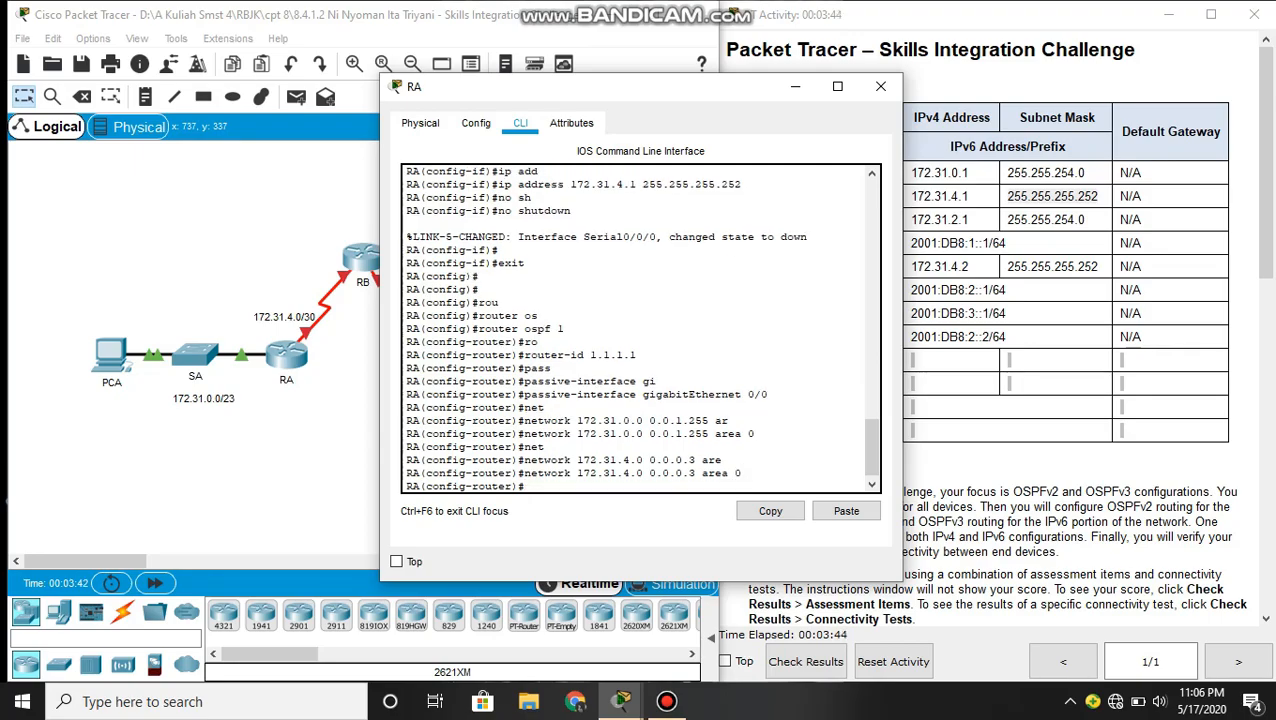
key(Return)
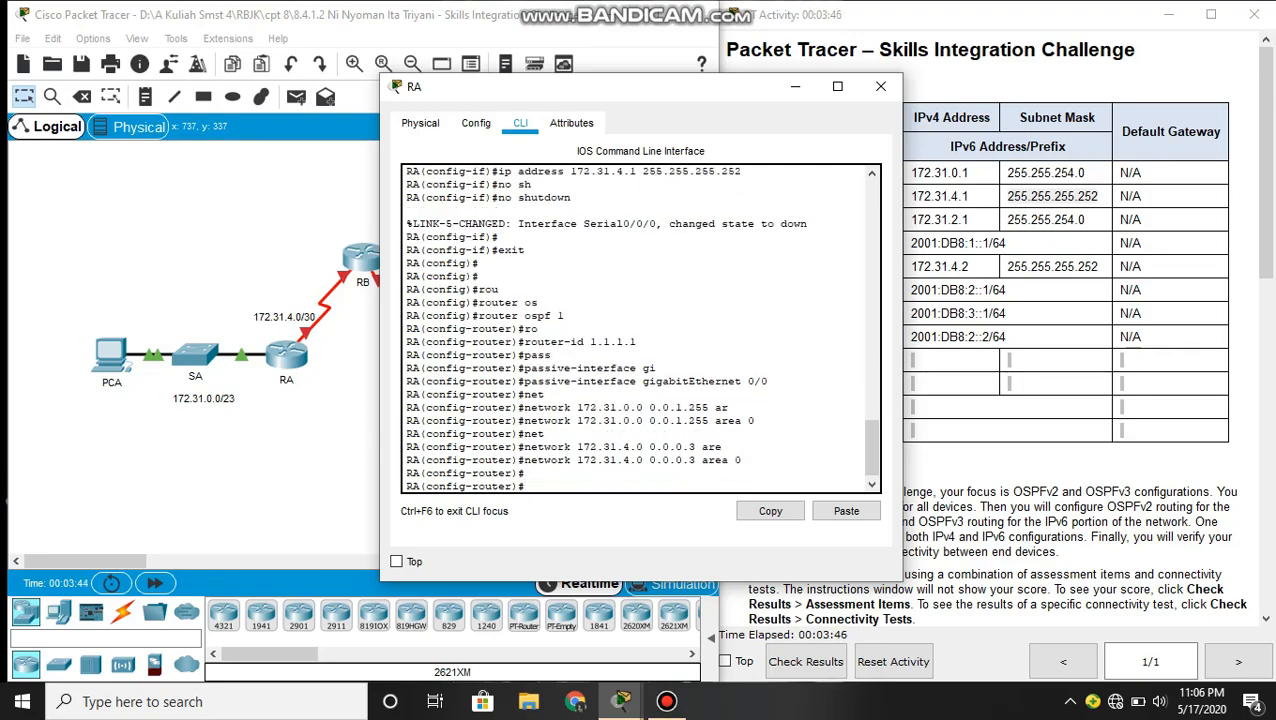
click(880, 86)
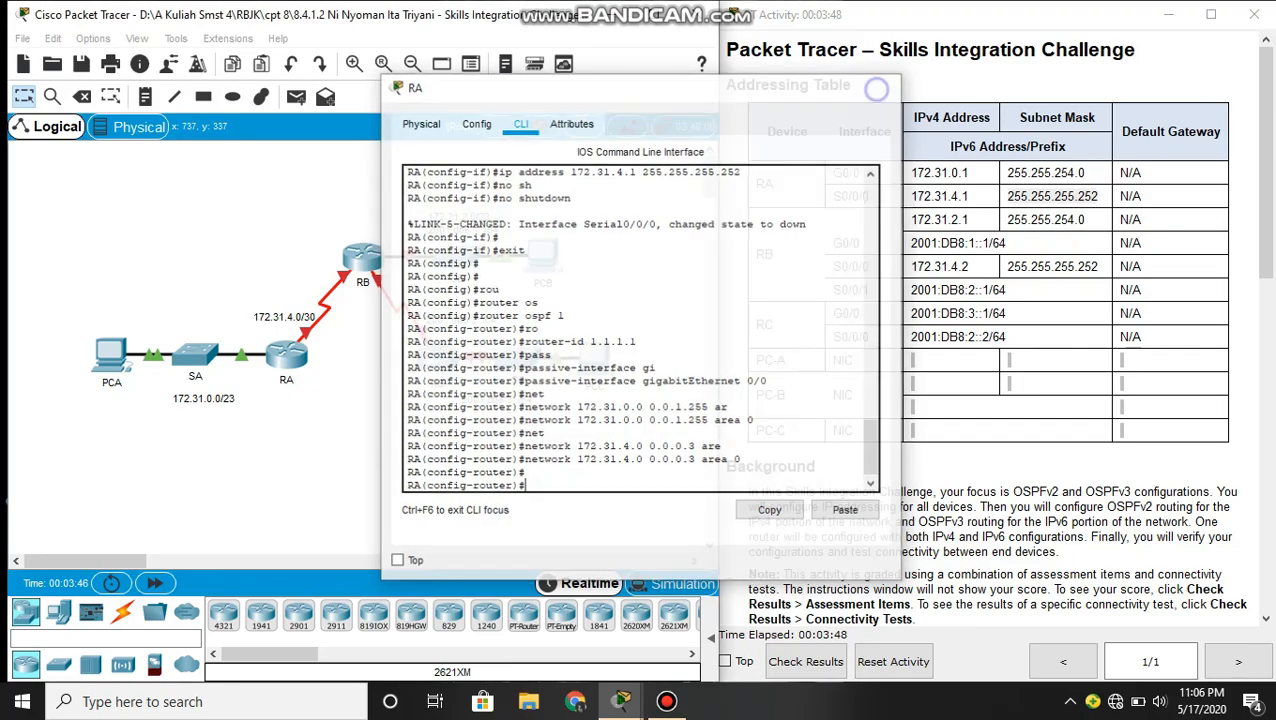
- Review the RB requirements in the instructions and enter global configuration mode on router RB's command line
scroll(995, 330, down, 10)
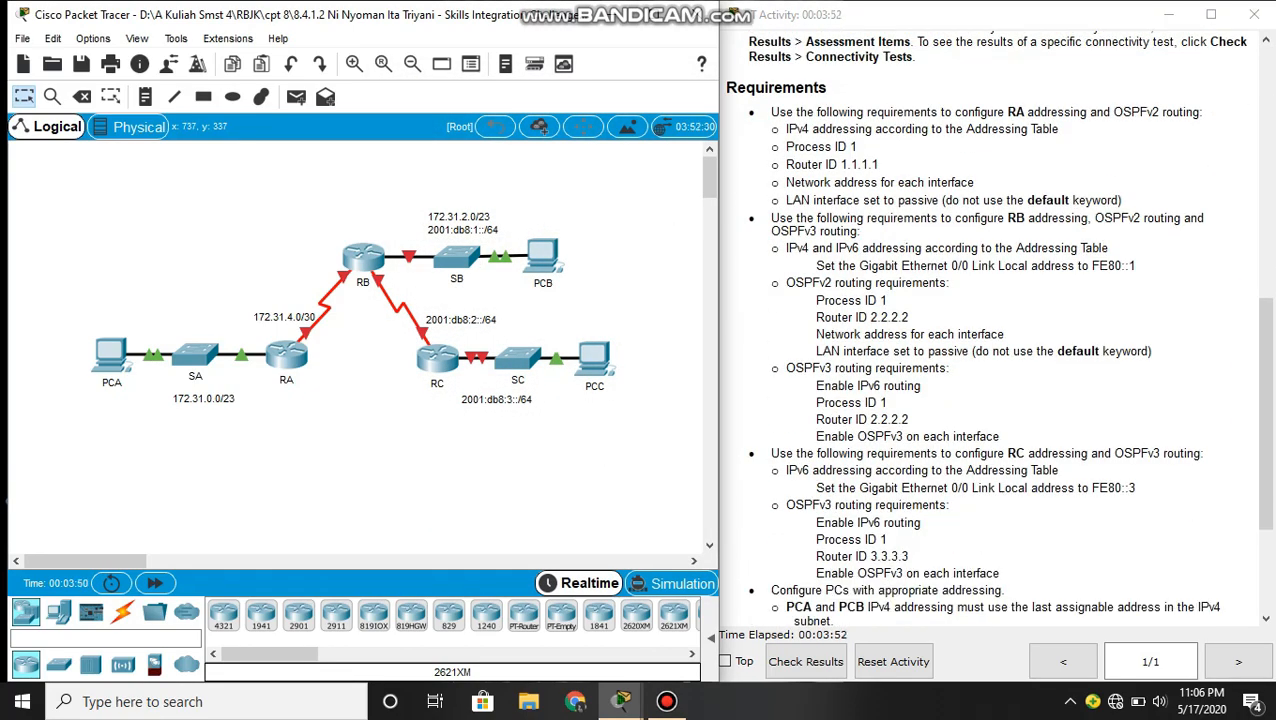
drag(769, 221, 774, 232)
click(794, 232)
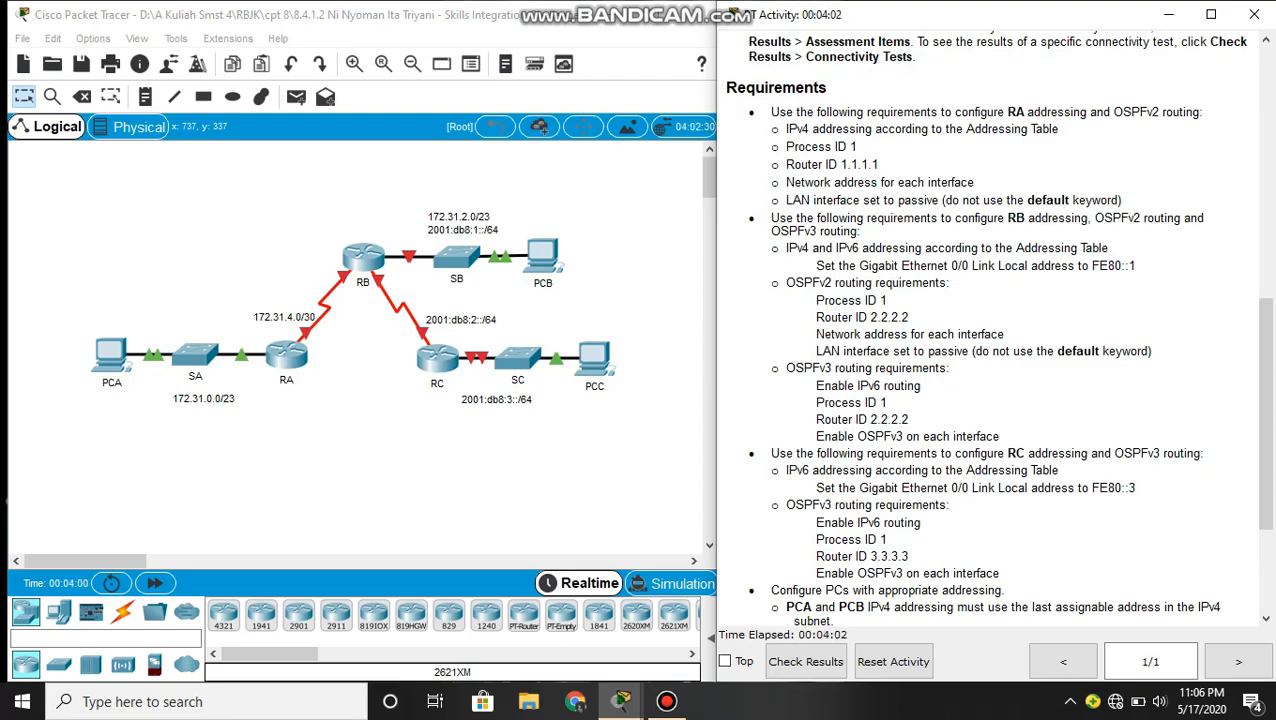
scroll(990, 330, down, 3)
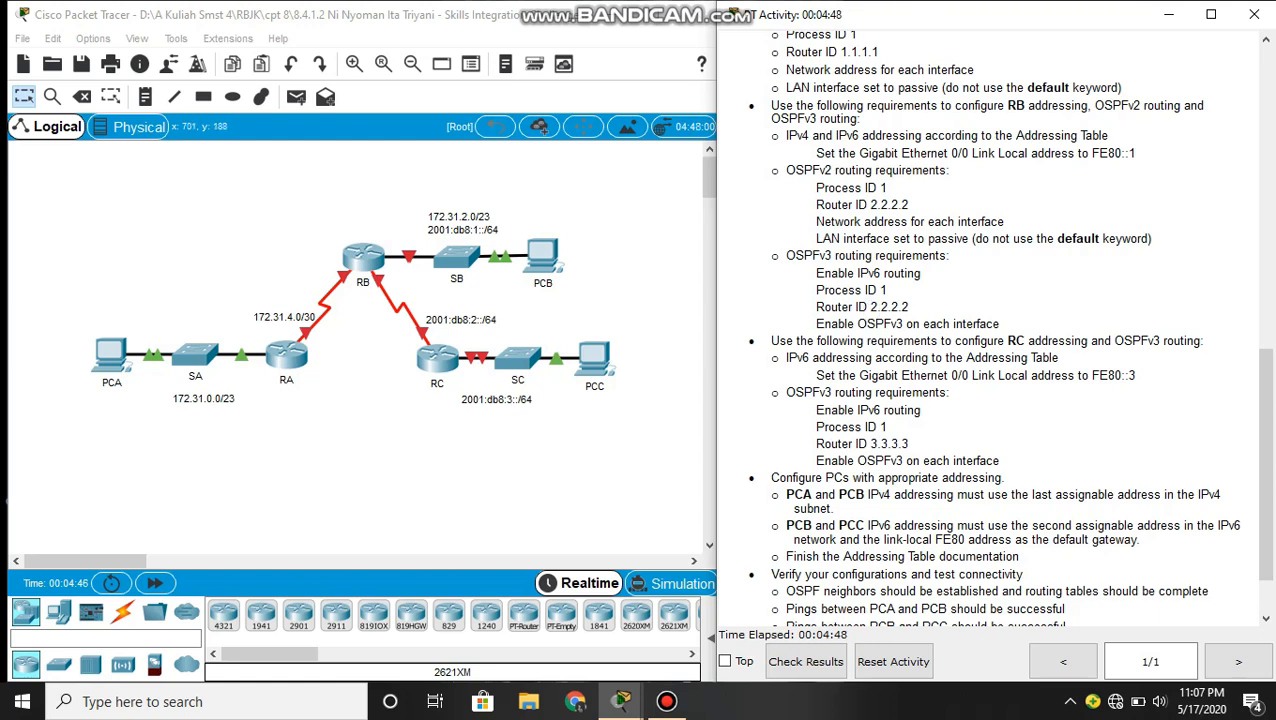
click(558, 473)
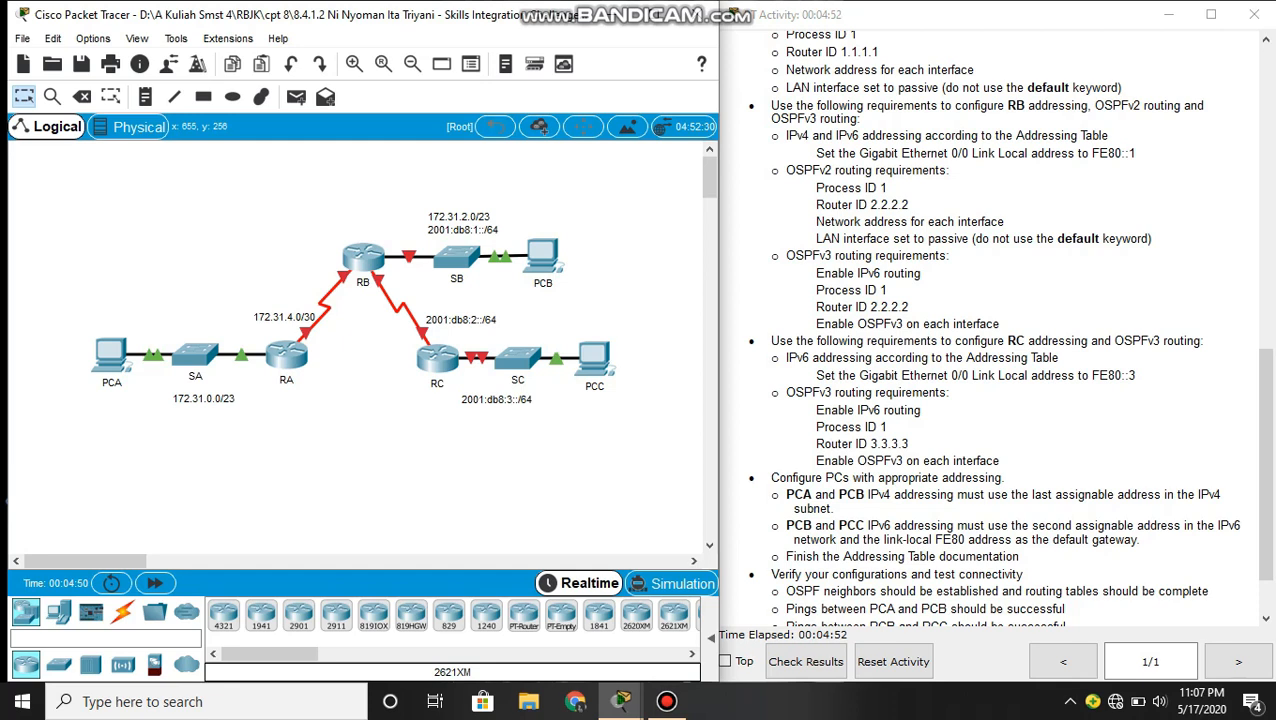
click(363, 258)
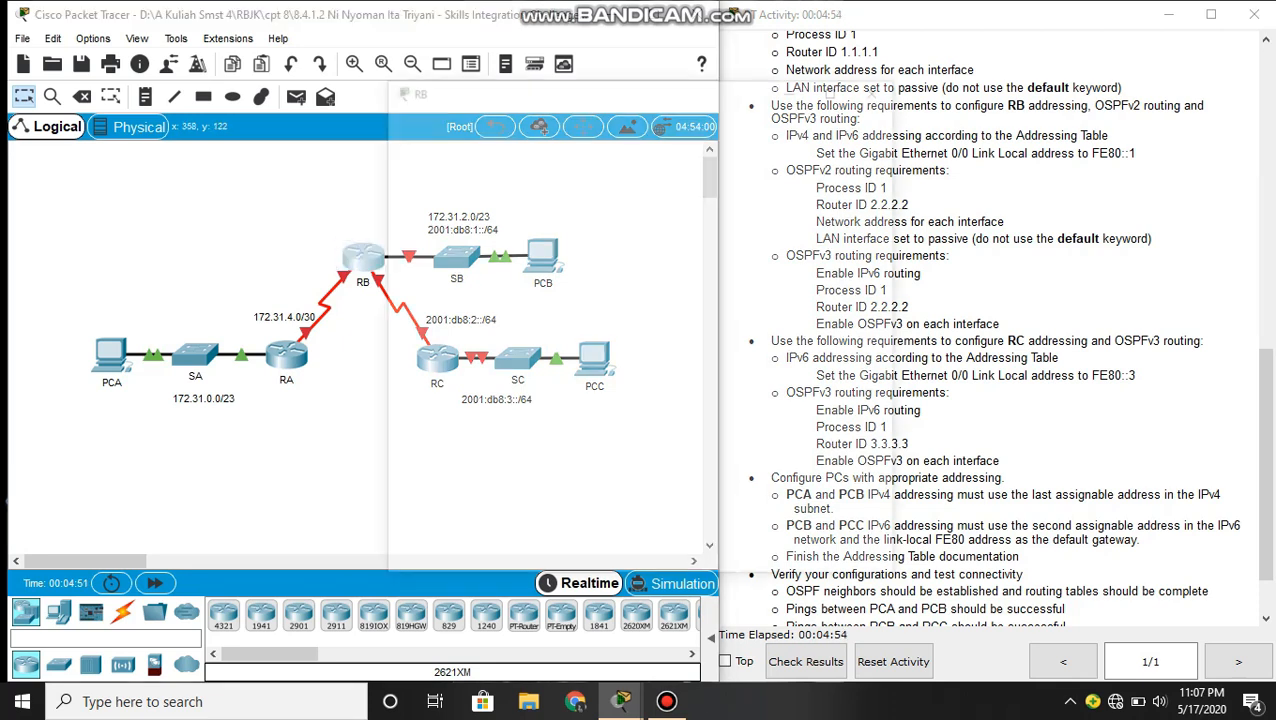
click(520, 122)
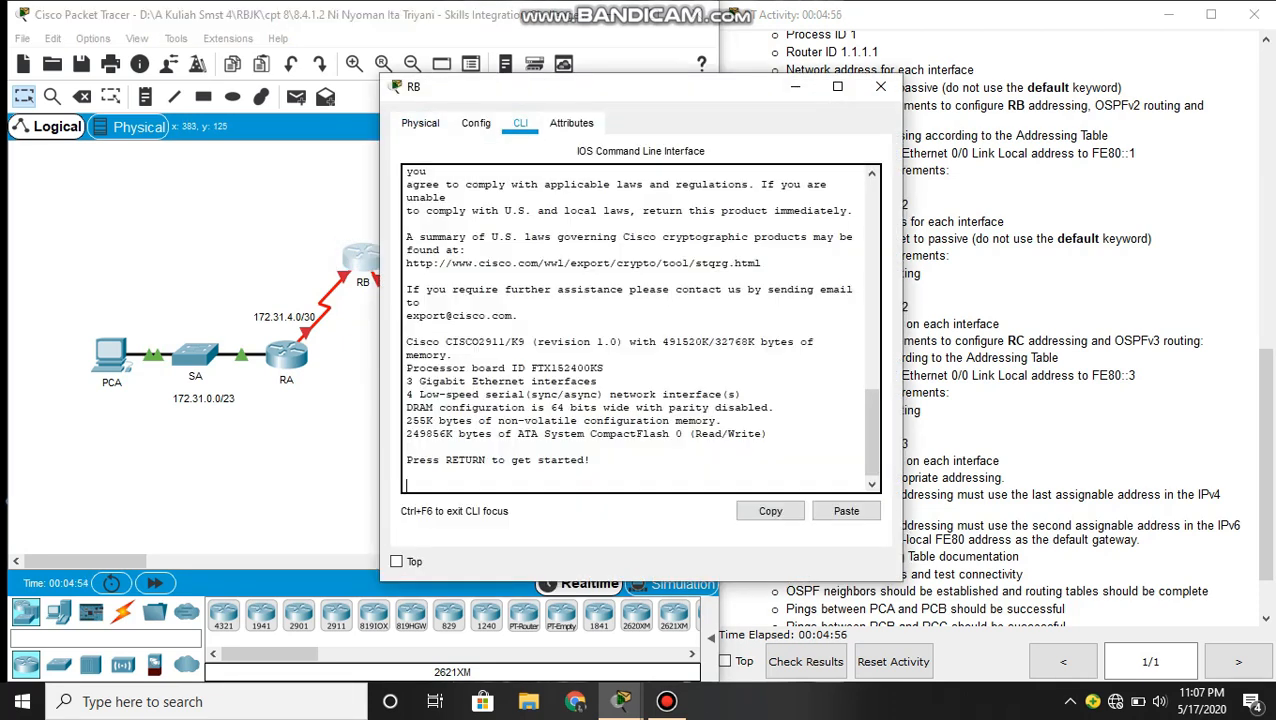
key(Return)
text(ena)
key(Return)
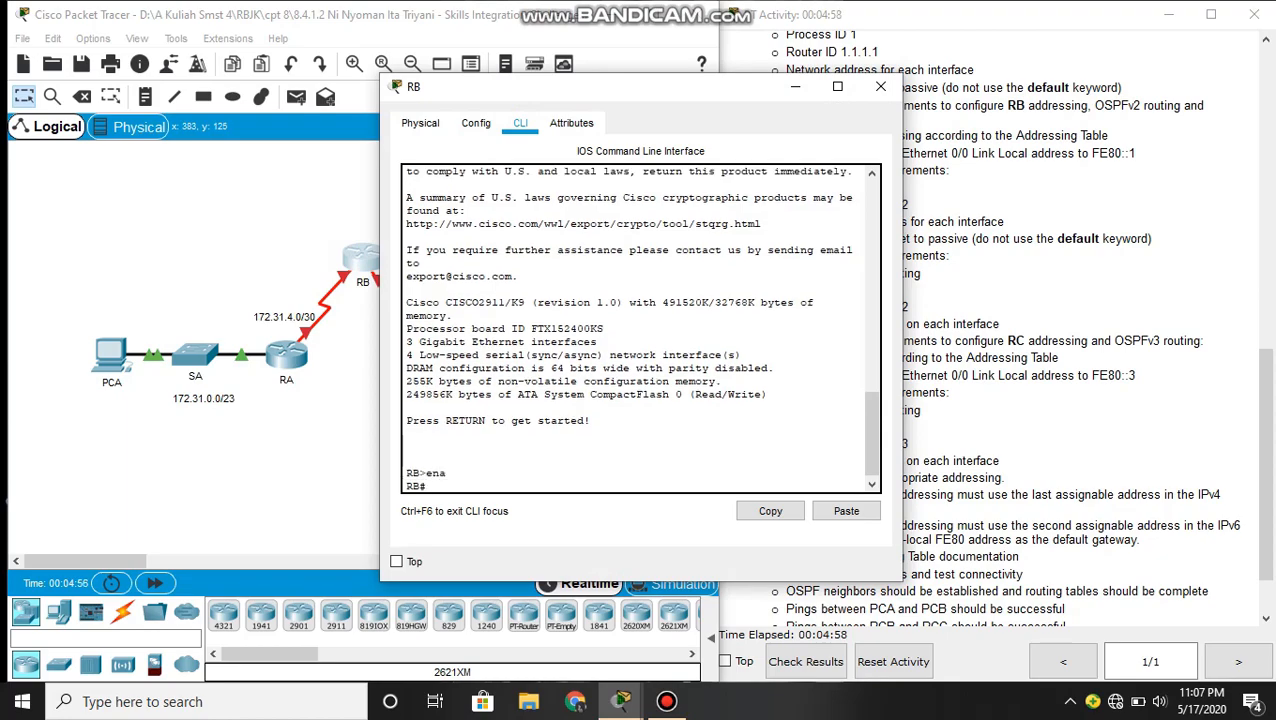
text(conf t)
key(Return)
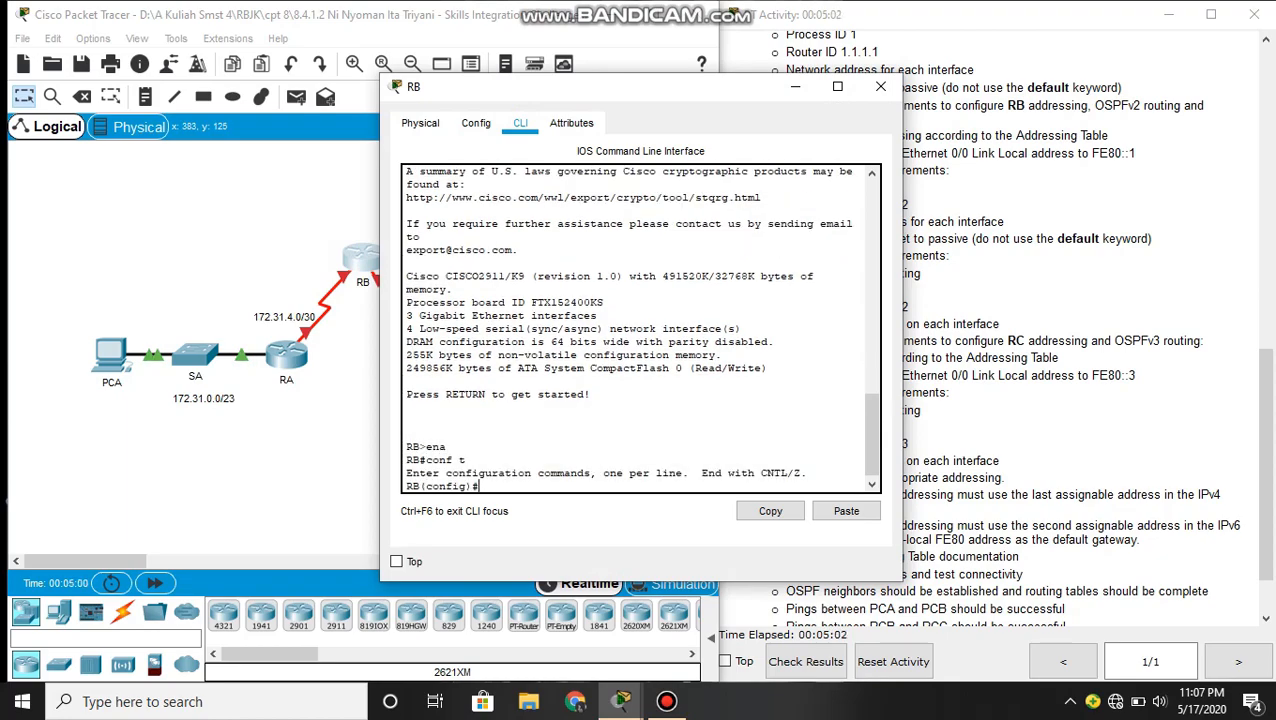
- Enable IPv6 unicast routing on RB
text(ipv)
key(Tab)
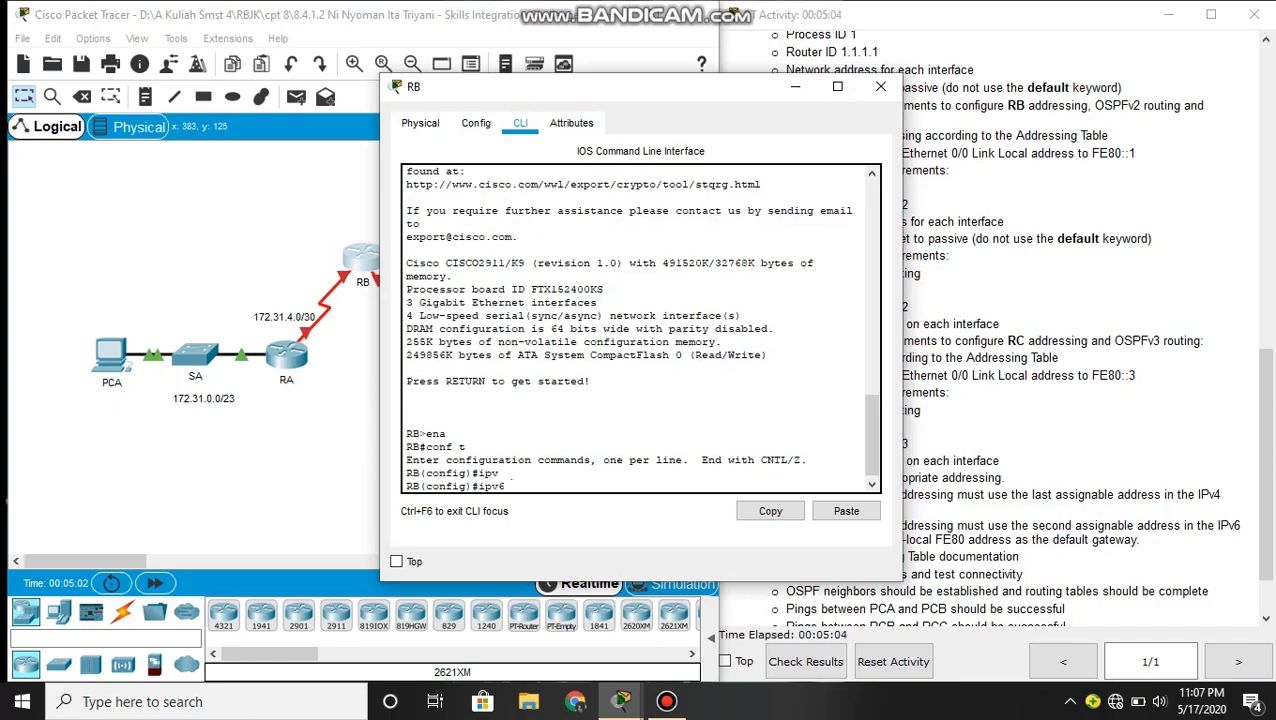
text(un)
key(Tab)
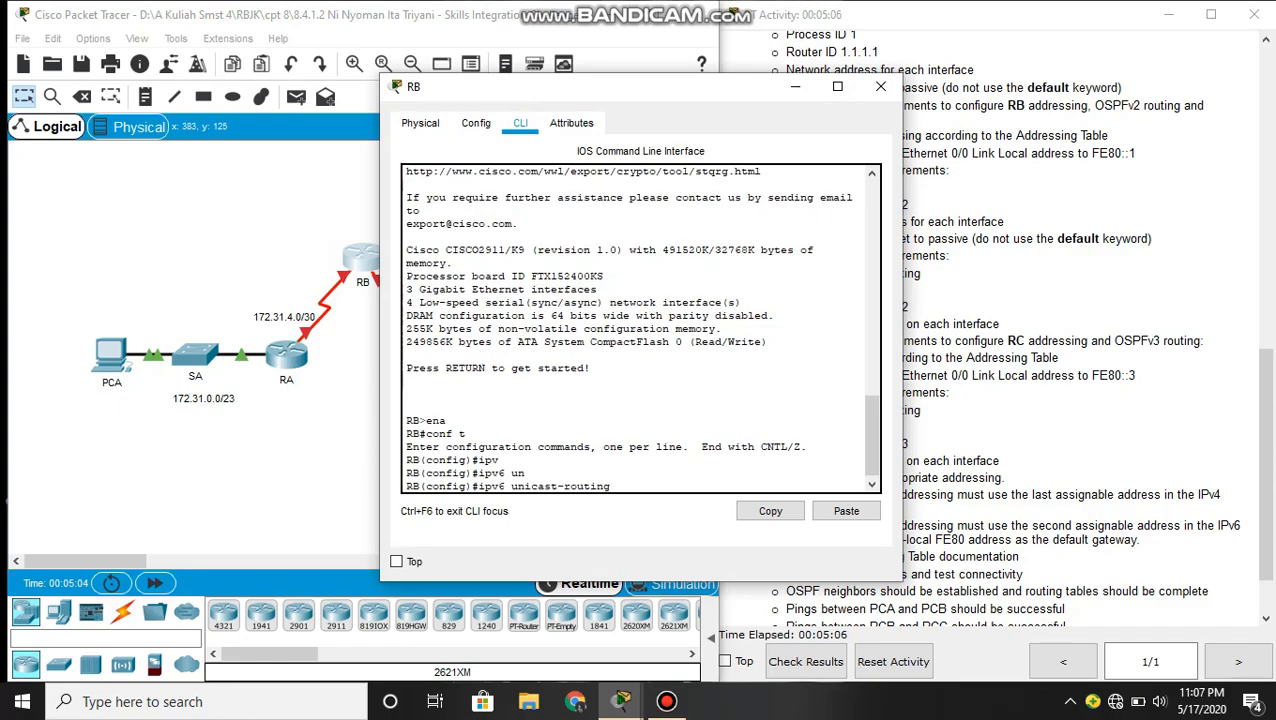
key(Return)
- Assign RB's GigabitEthernet 0/0 the IP address 172.31.2.1 with mask 255.255.254.0, copying both from the addressing table
text(interface)
key(Tab)
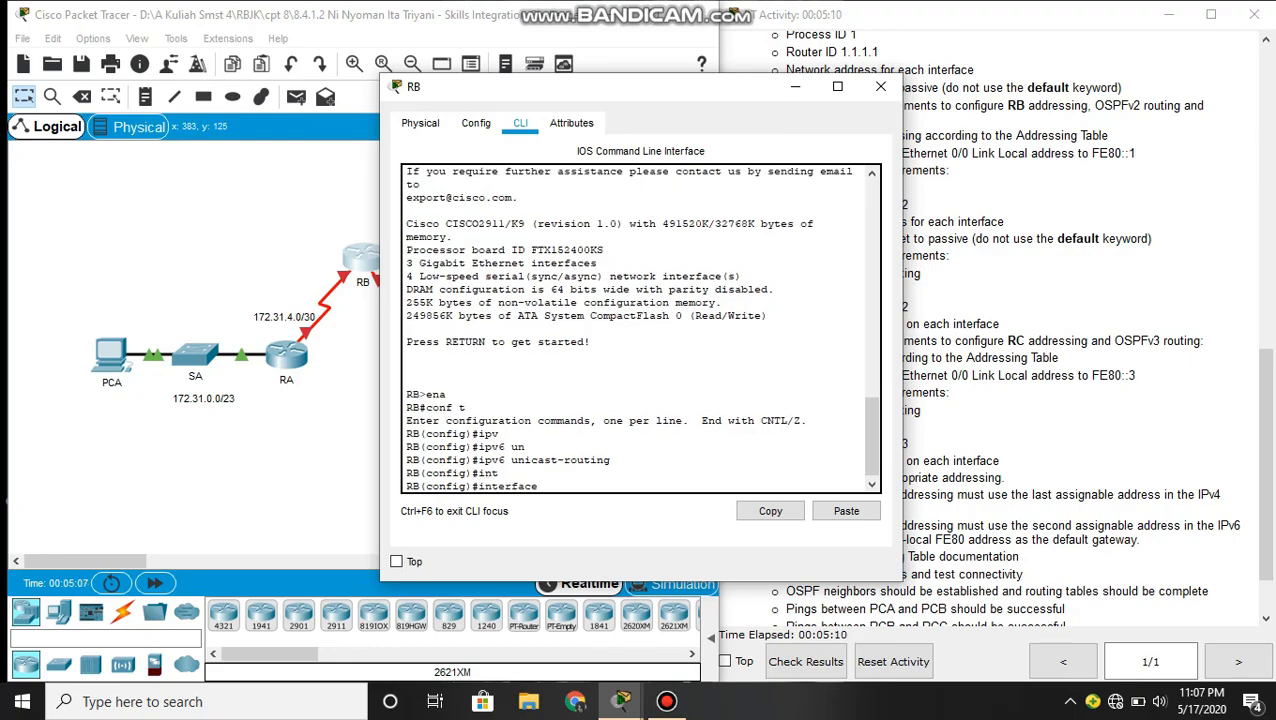
text(gi)
key(Tab)
text(0/0)
key(Return)
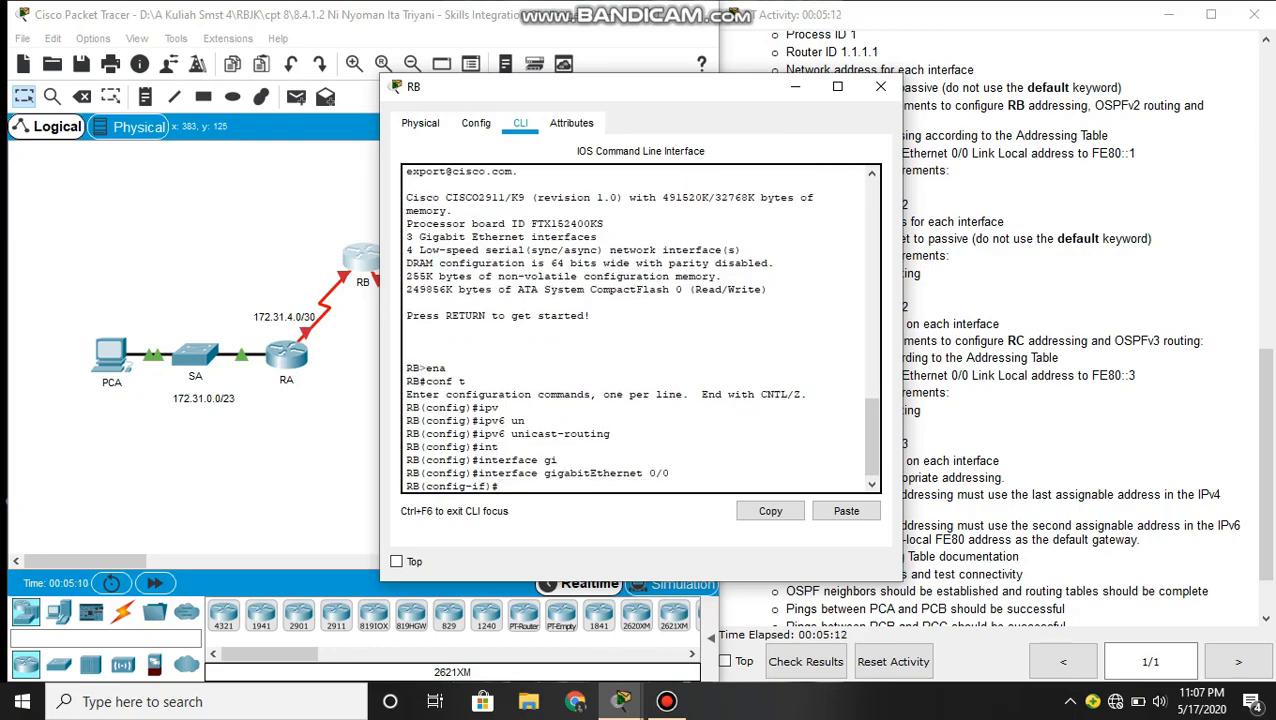
text(ip add)
key(Tab)
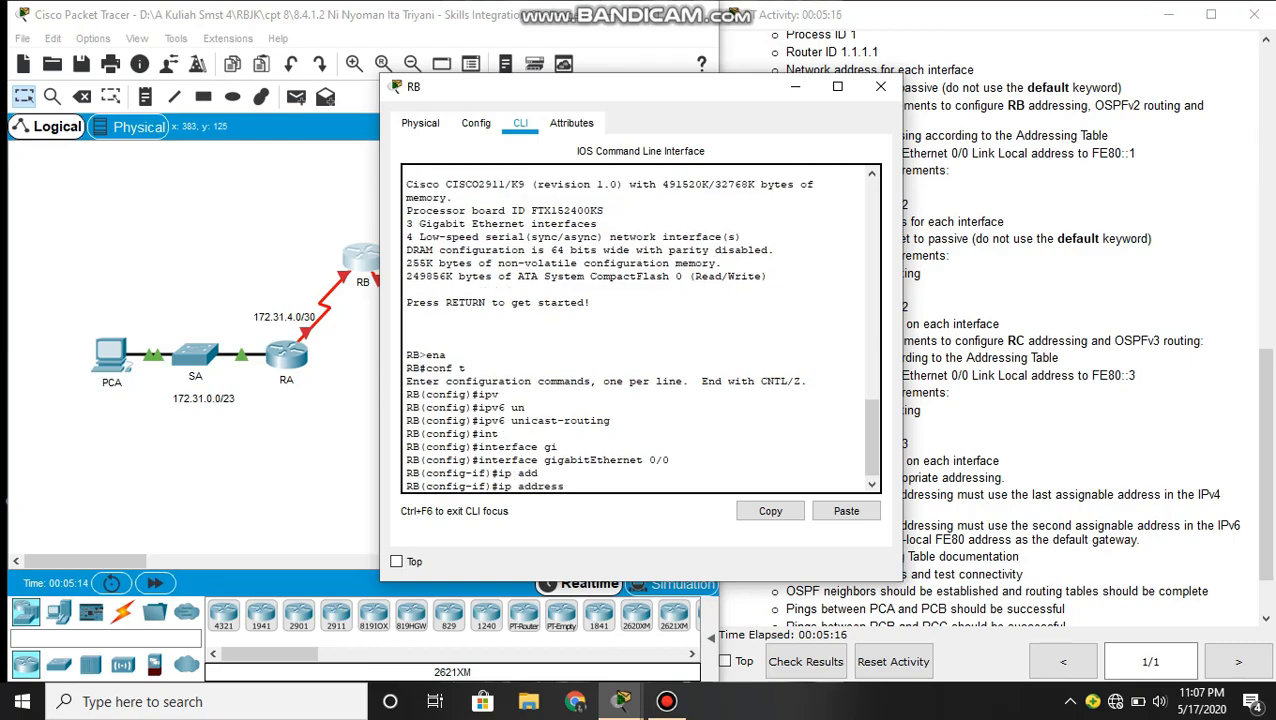
click(1131, 412)
scroll(1131, 412, up, 7)
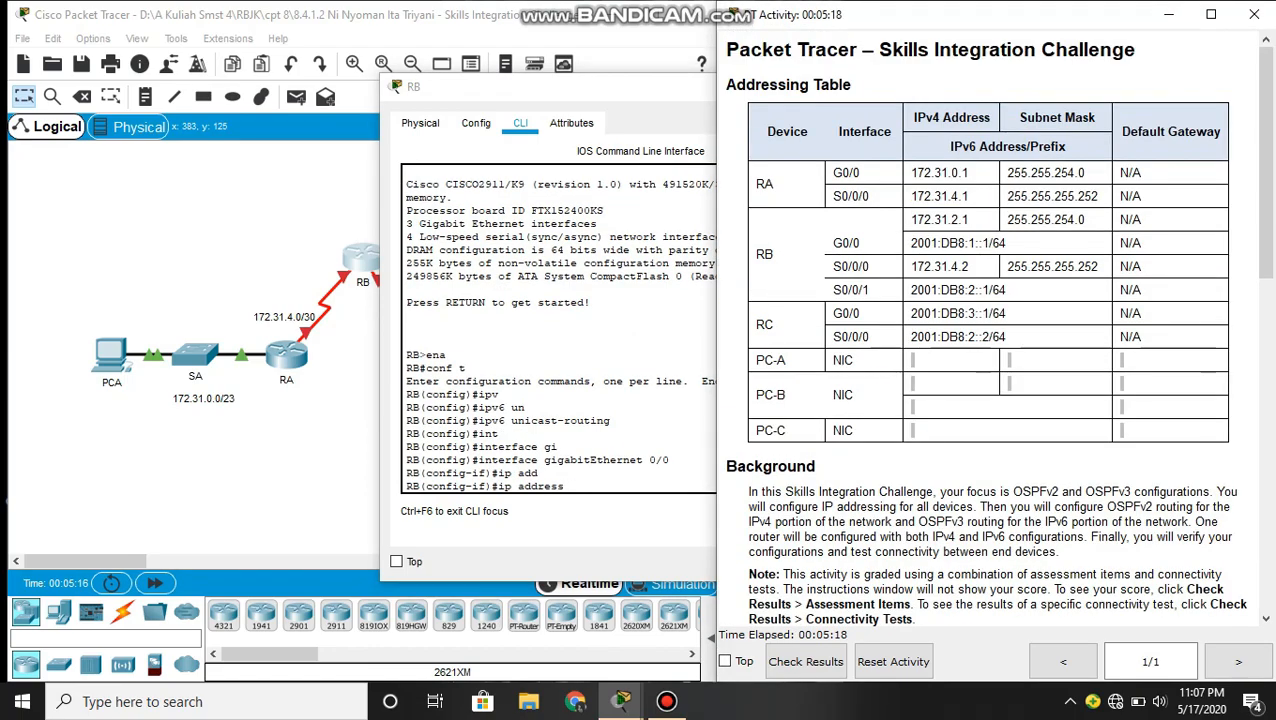
drag(1006, 243, 911, 219)
key(ctrl+c)
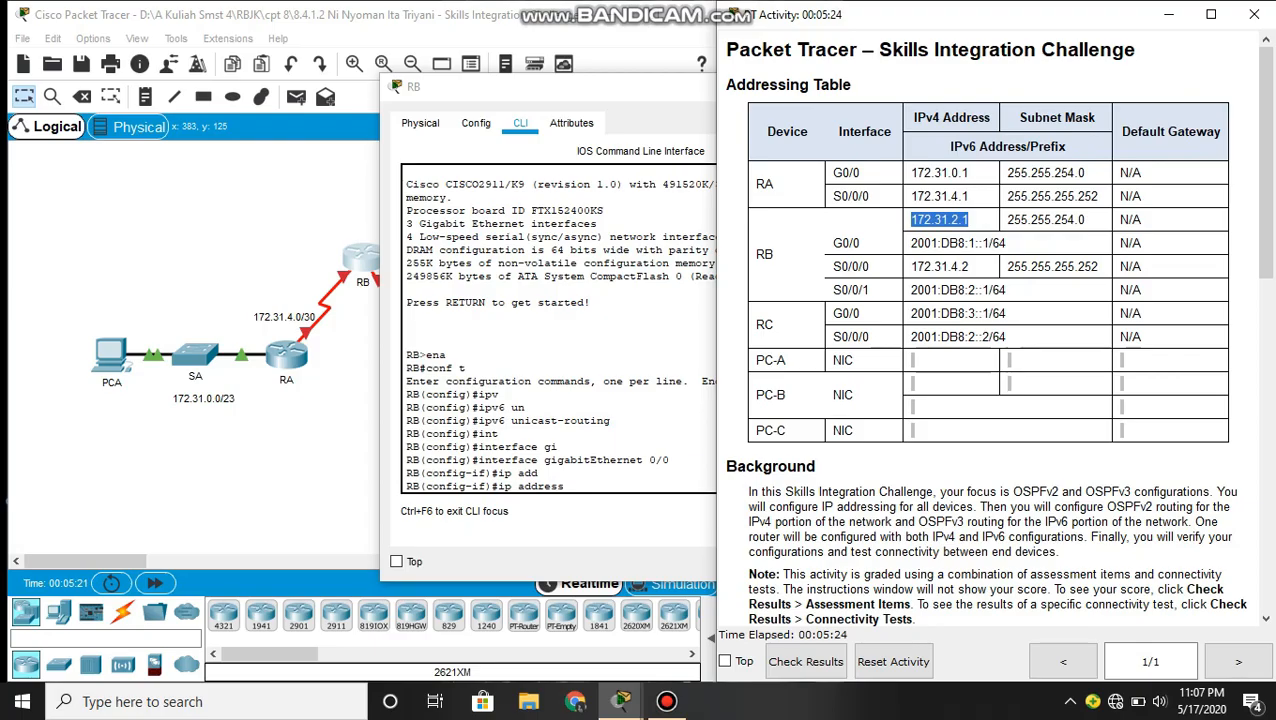
click(610, 490)
click(846, 511)
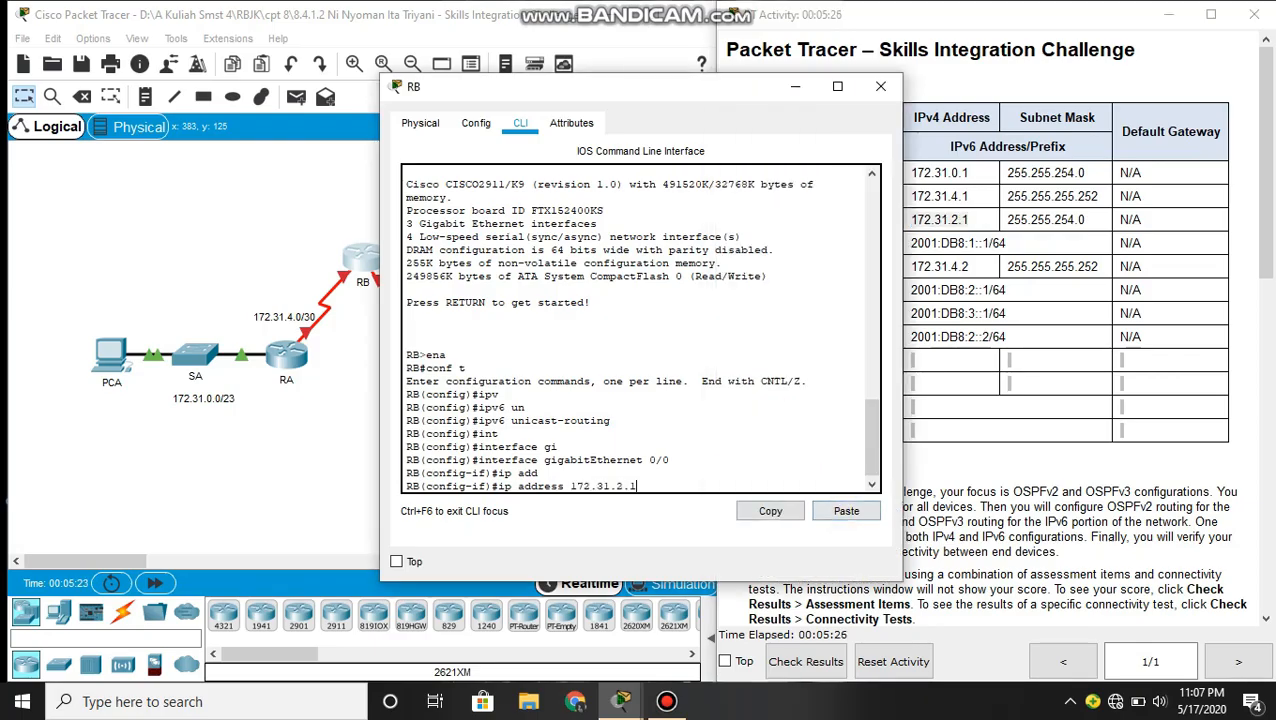
click(1090, 219)
drag(1086, 219, 1006, 219)
key(ctrl+c)
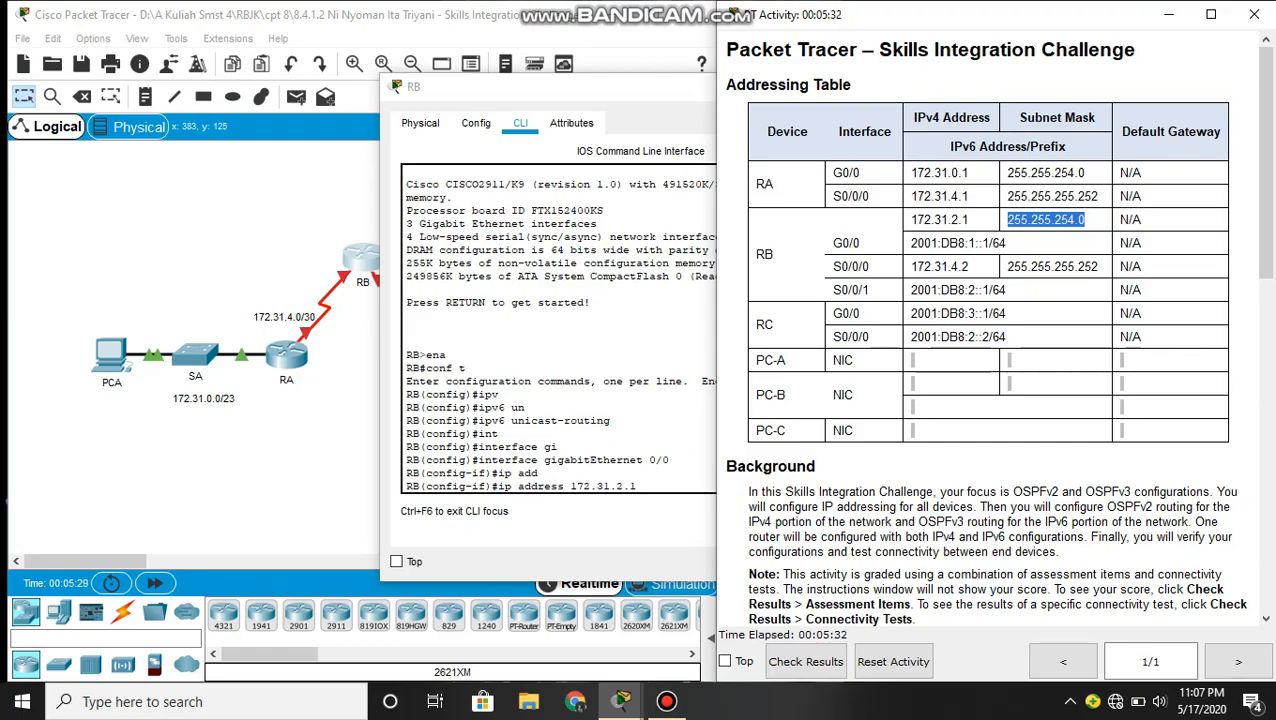
click(683, 479)
click(846, 511)
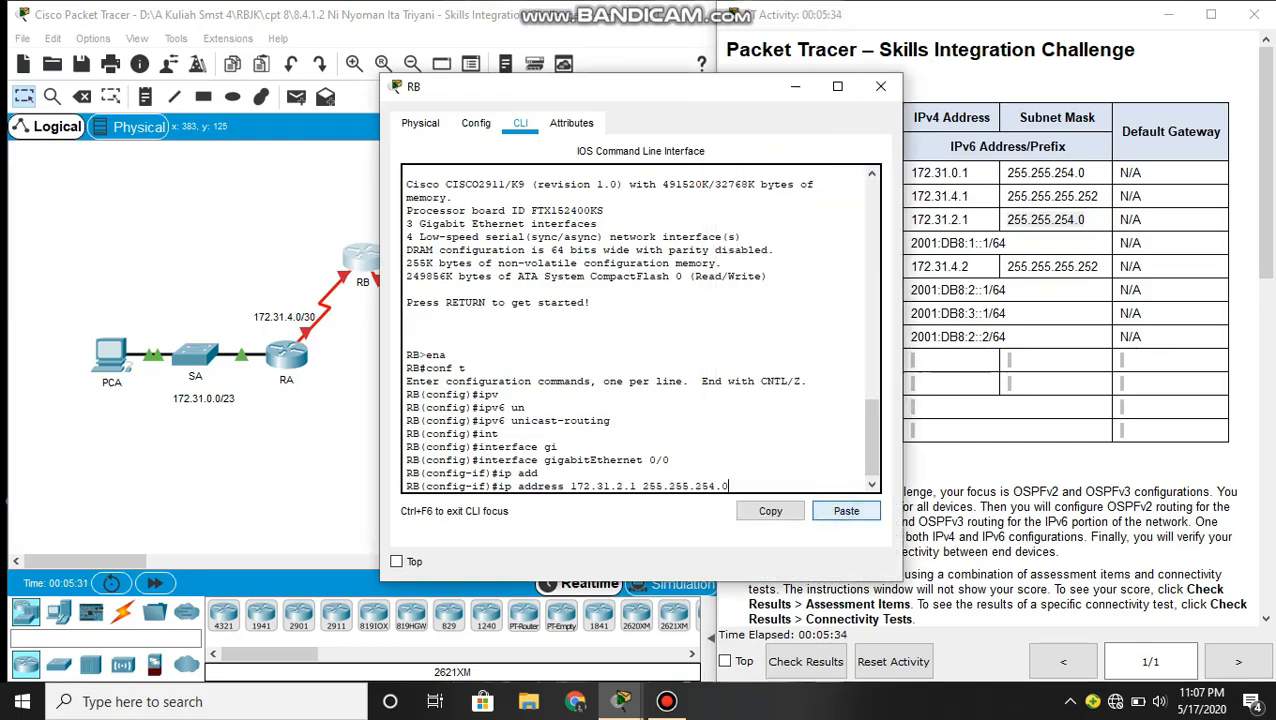
key(Return)
- Enable RB's GigabitEthernet 0/0 interface with no shutdown
text(no sh)
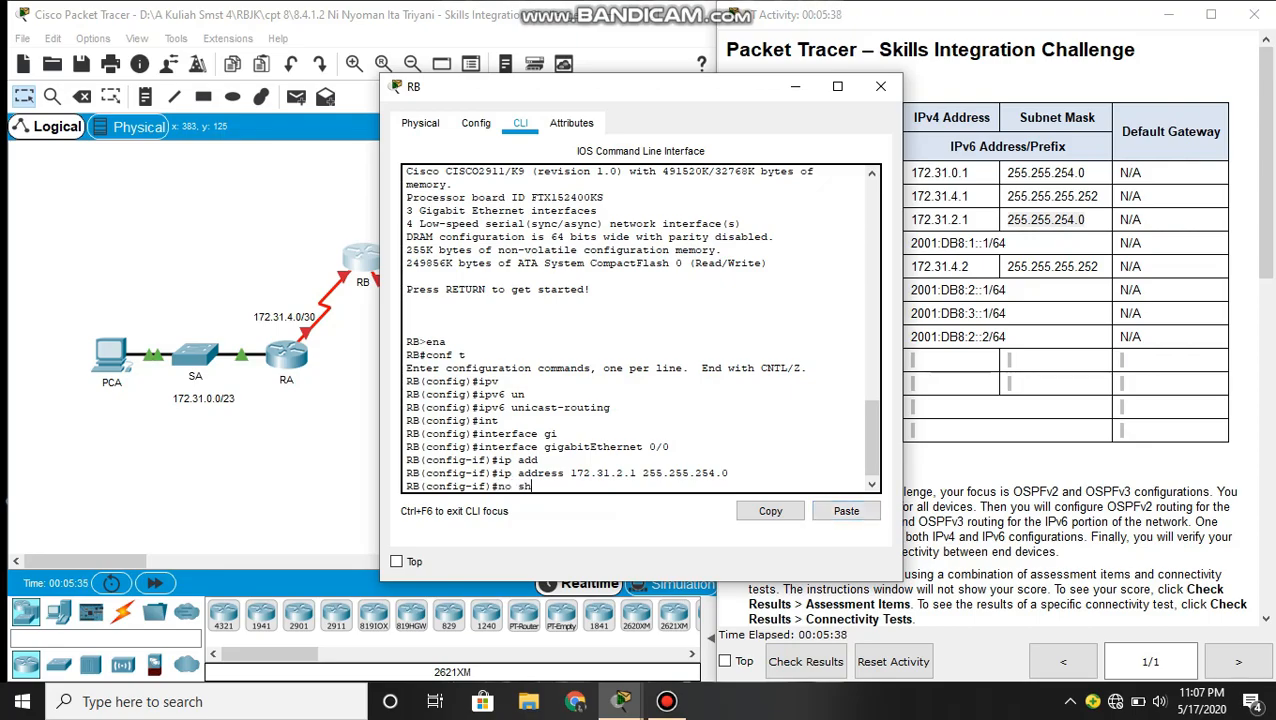
key(Return)
key(Return)
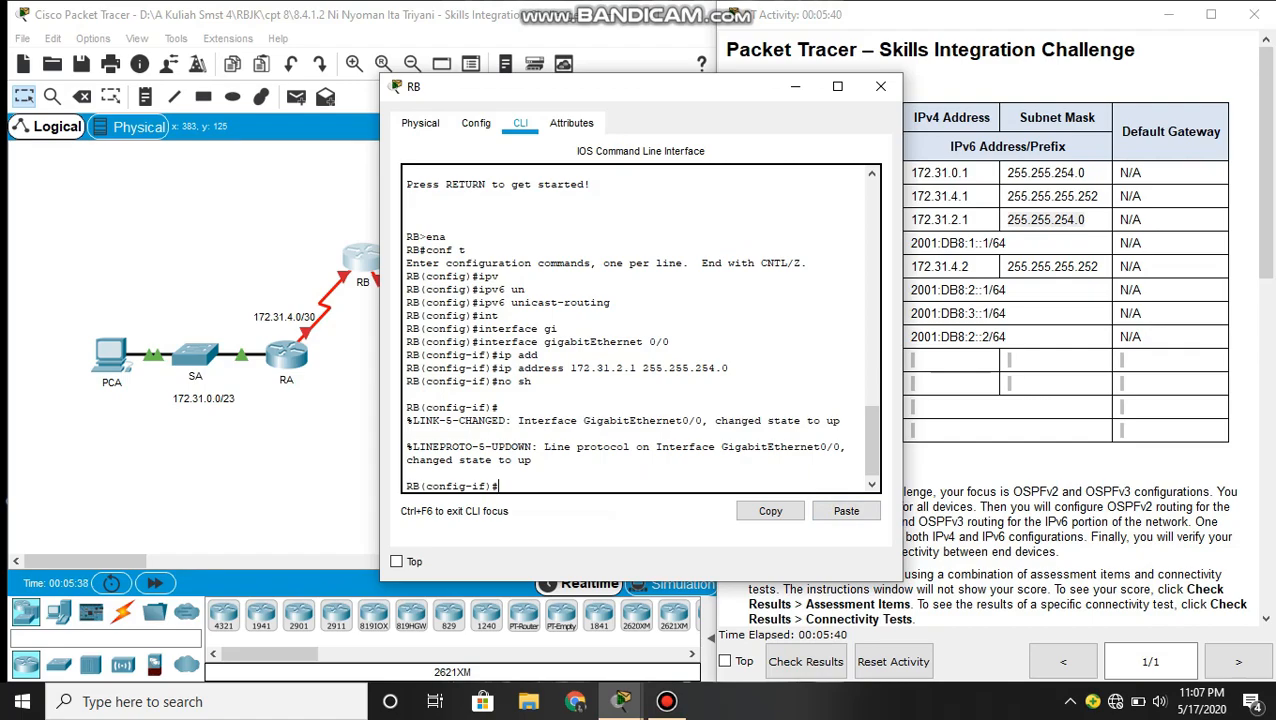
- Assign RB's GigabitEthernet 0/0 the IPv6 address 2001:DB8:1::1/64, copied from the addressing table
text(ipv)
key(Tab)
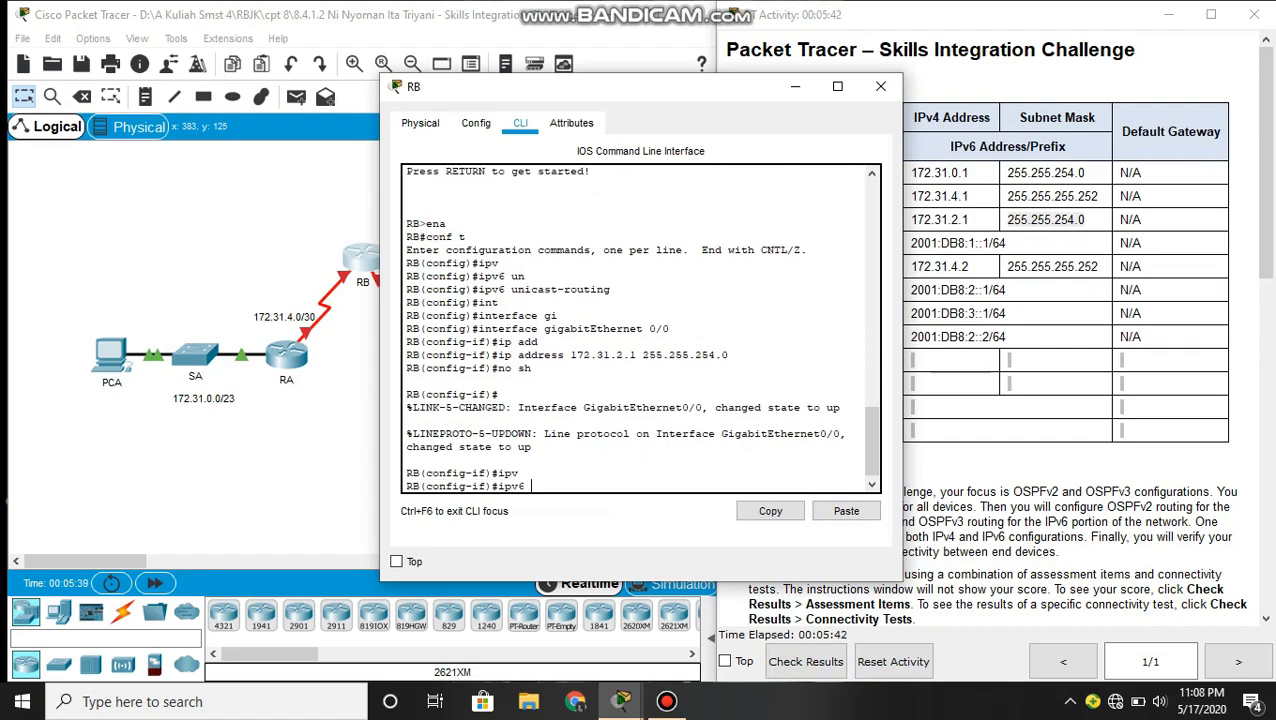
text(ad)
key(Tab)
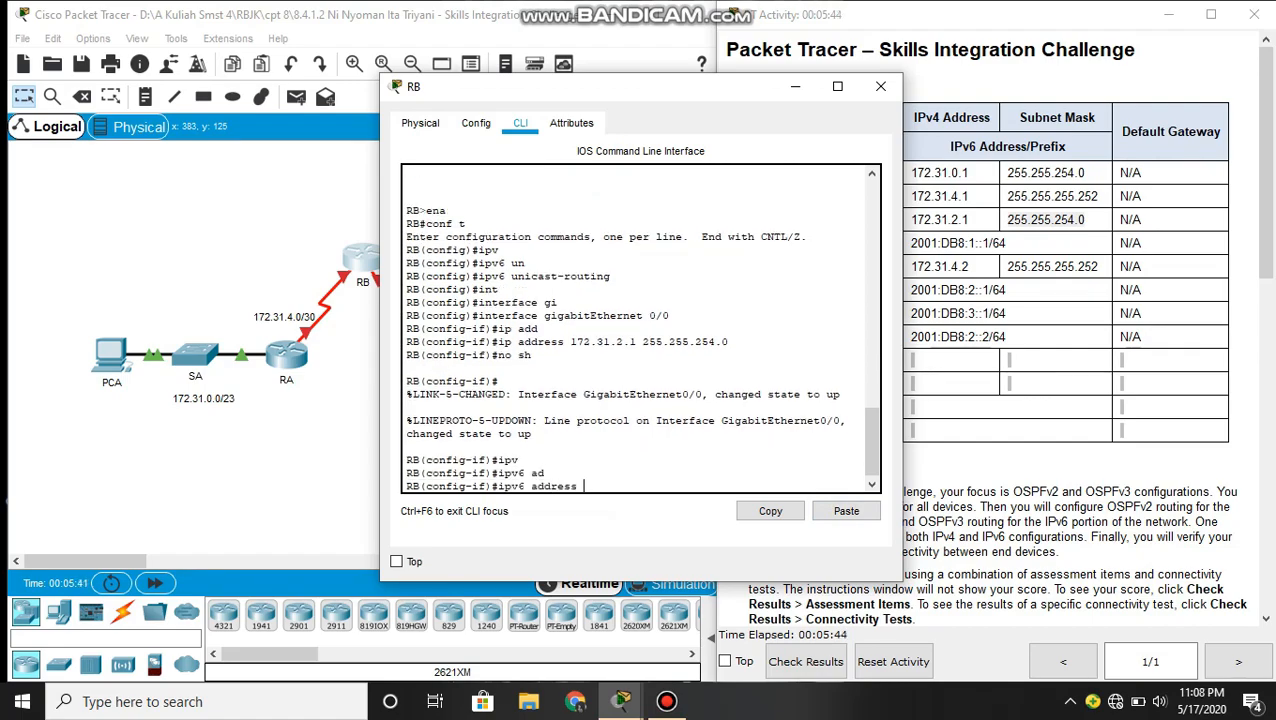
click(1049, 381)
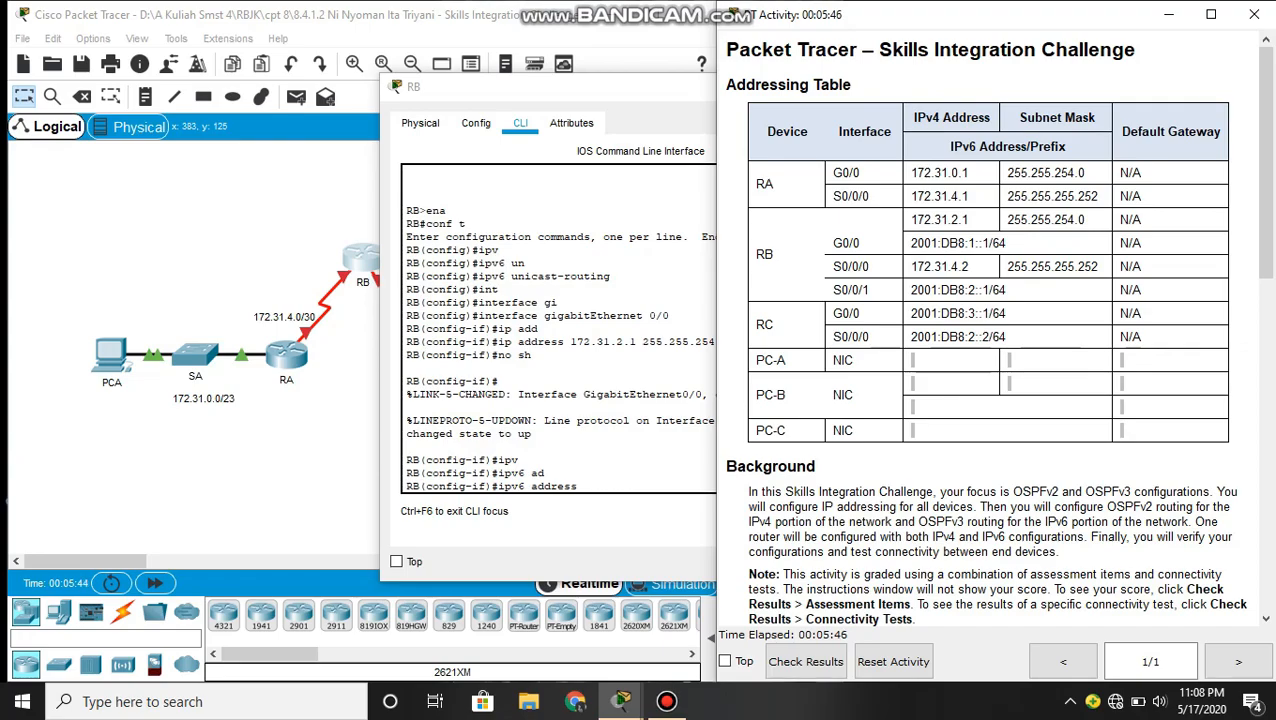
drag(1006, 243, 910, 243)
key(ctrl+c)
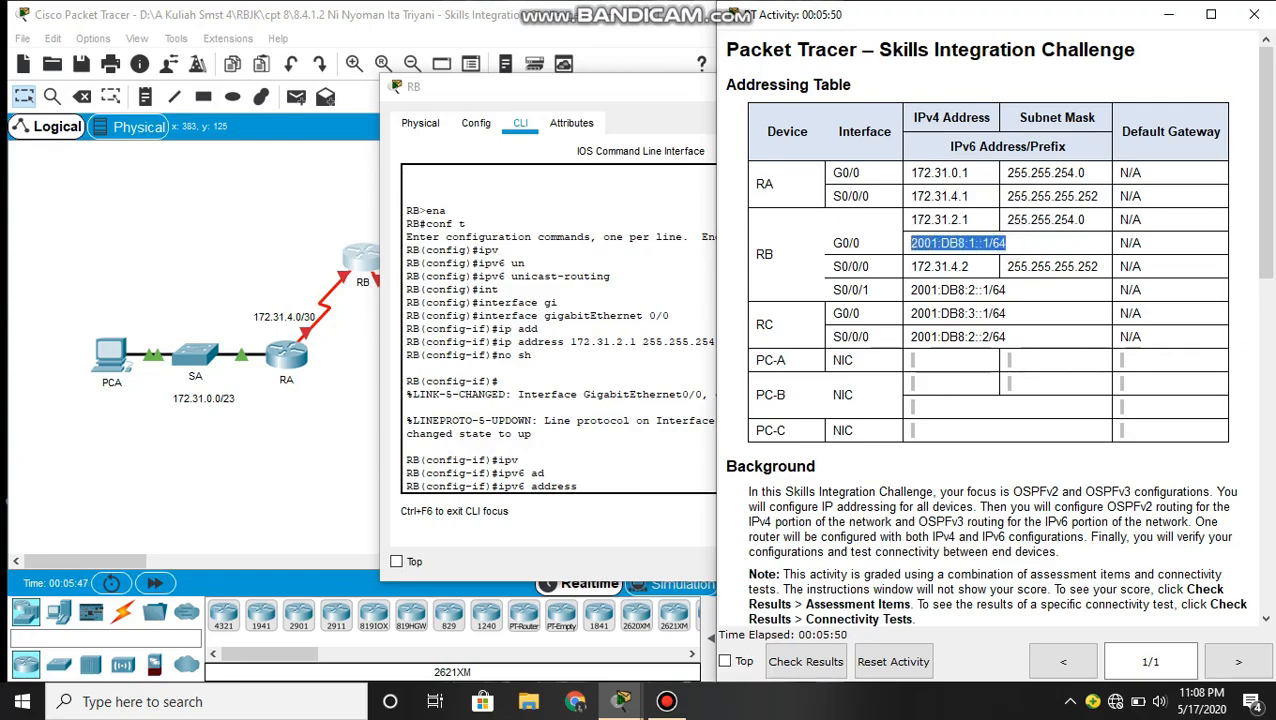
click(594, 482)
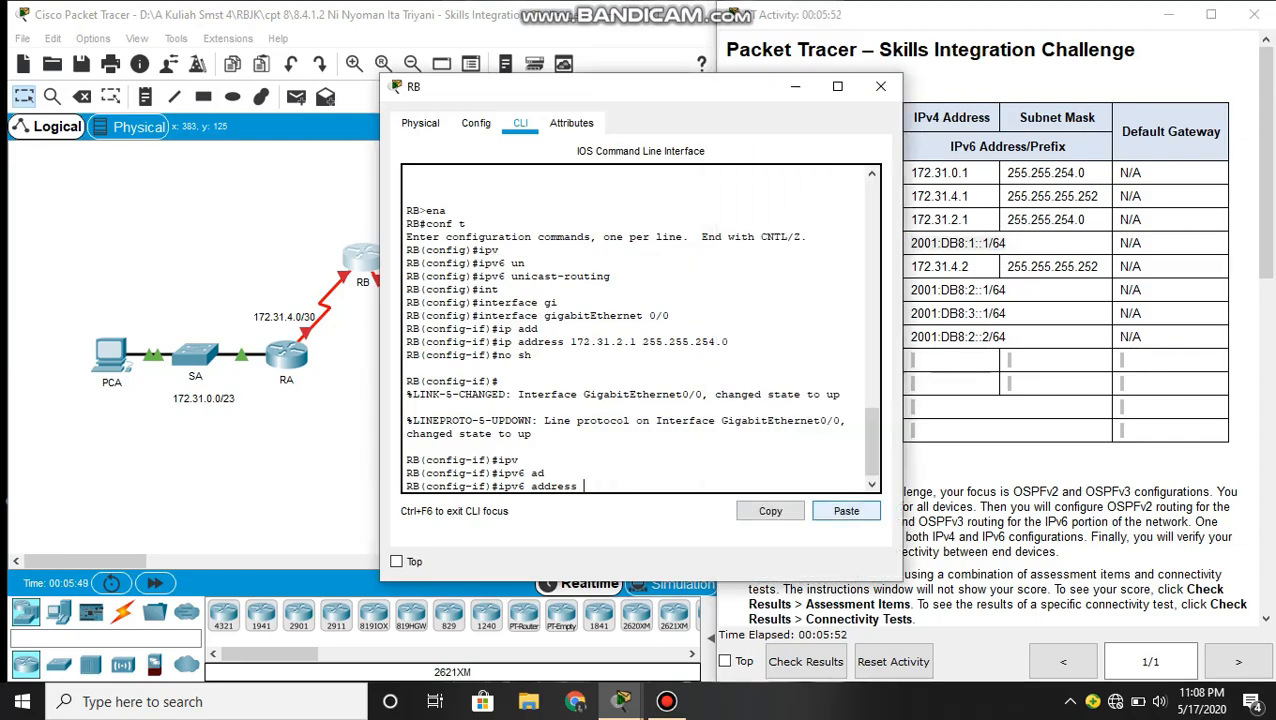
click(858, 510)
key(Return)
- Try to set GigabitEthernet 0/0's link-local address with the command ipv6 FE80::1 link-local
text(ipv)
key(Tab)
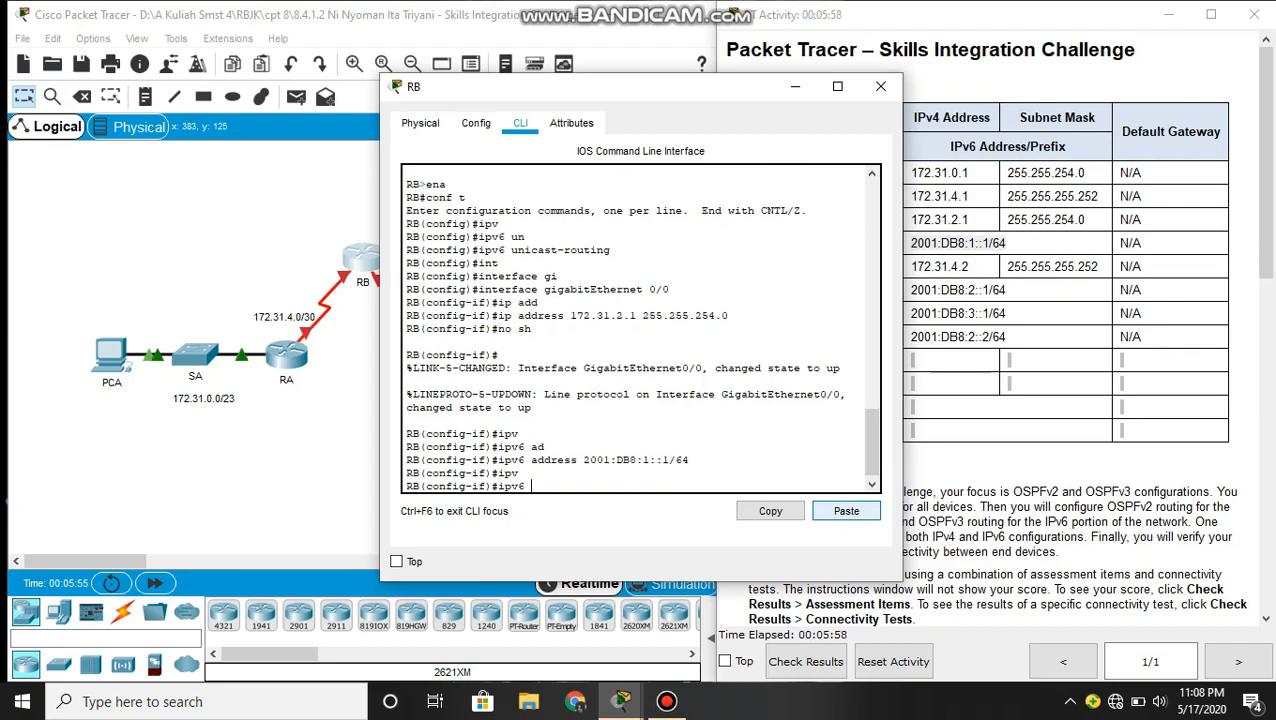
text(FE80::1 linK-)
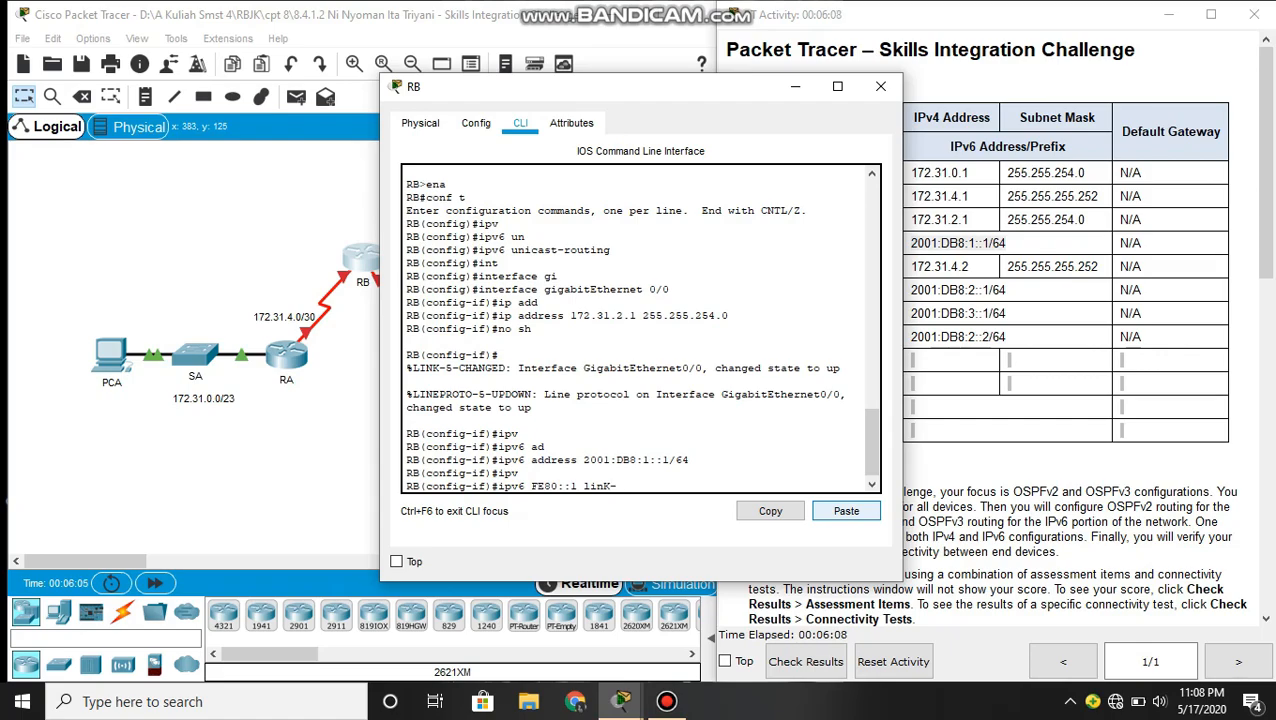
key(Tab)
key(BackSpace)
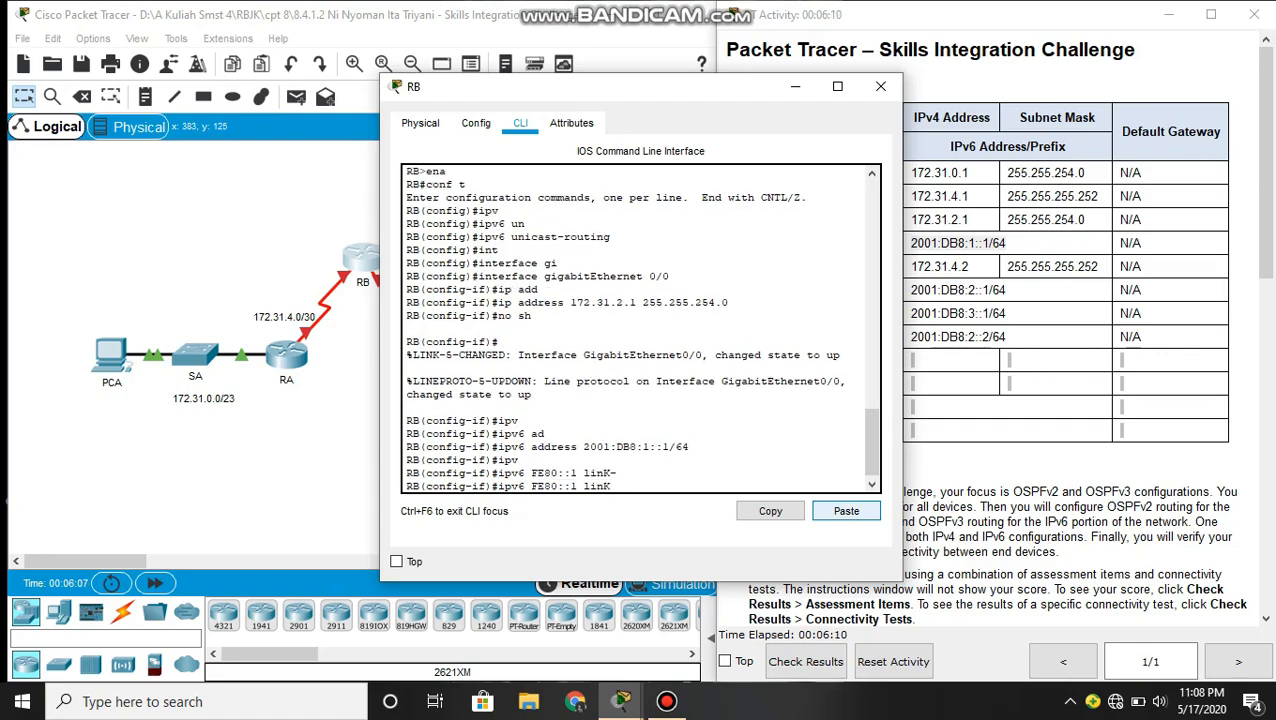
key(BackSpace)
key(Tab)
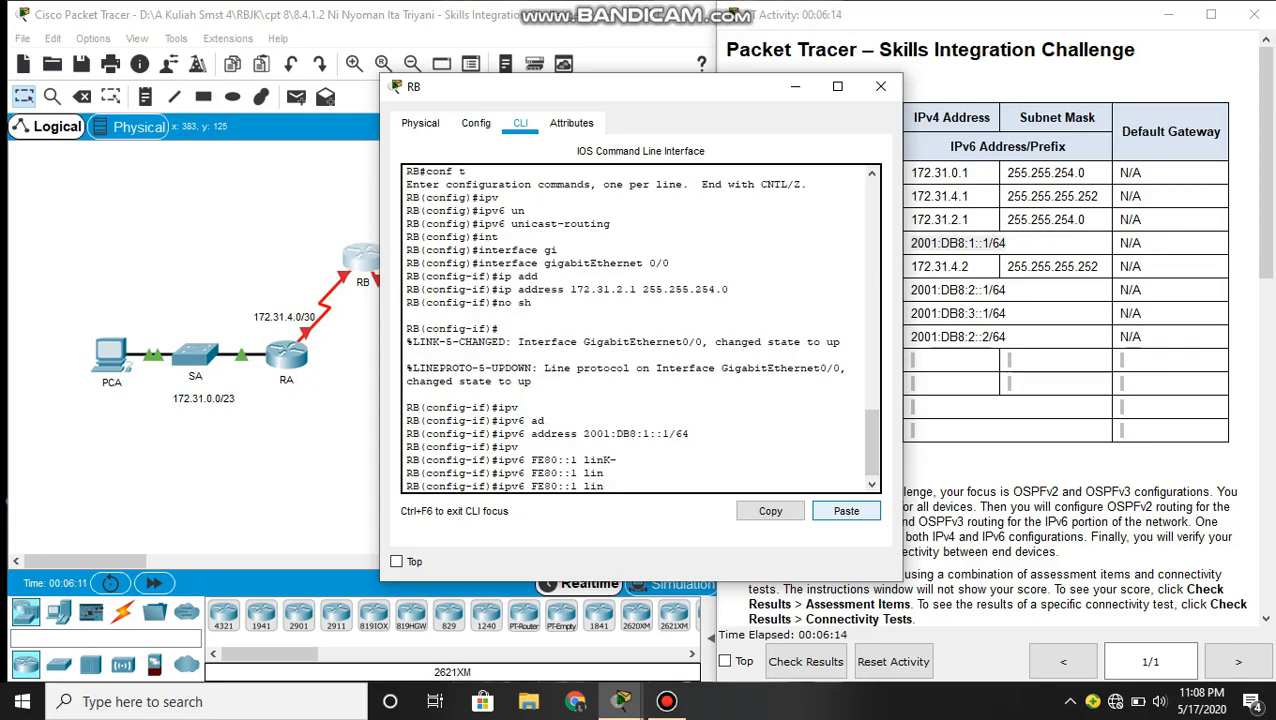
key(Tab)
text(local)
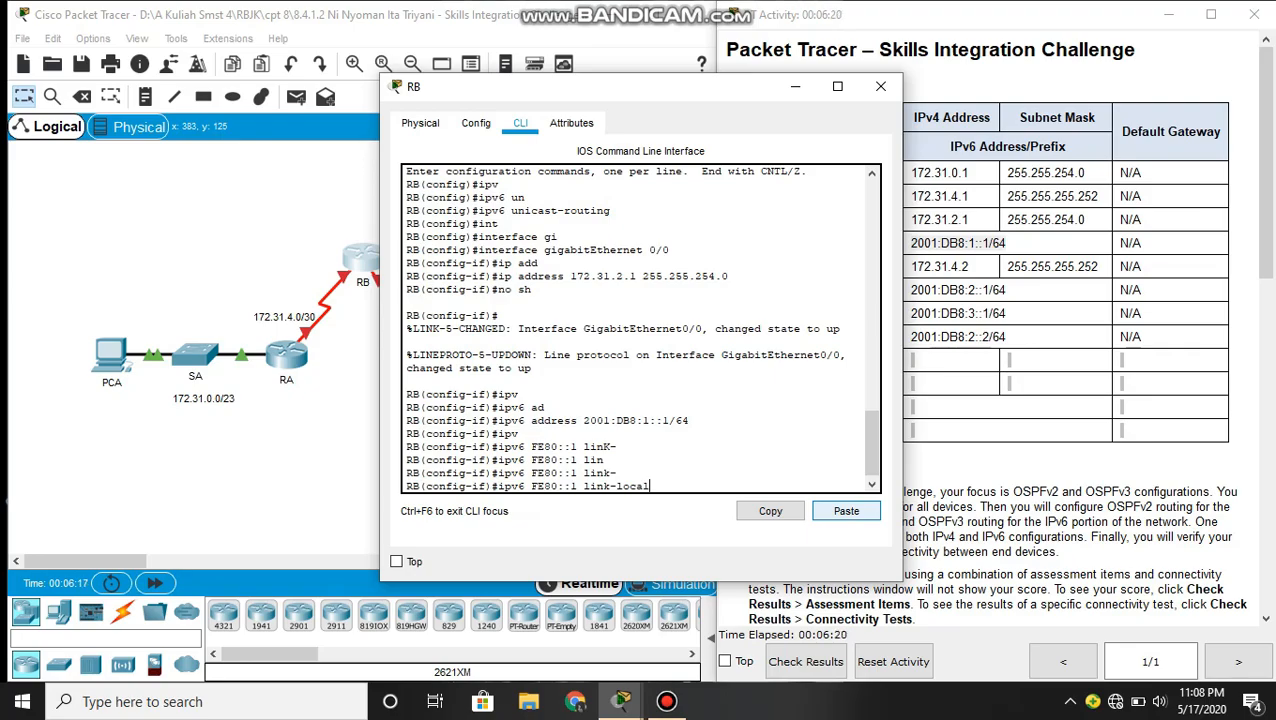
key(Return)
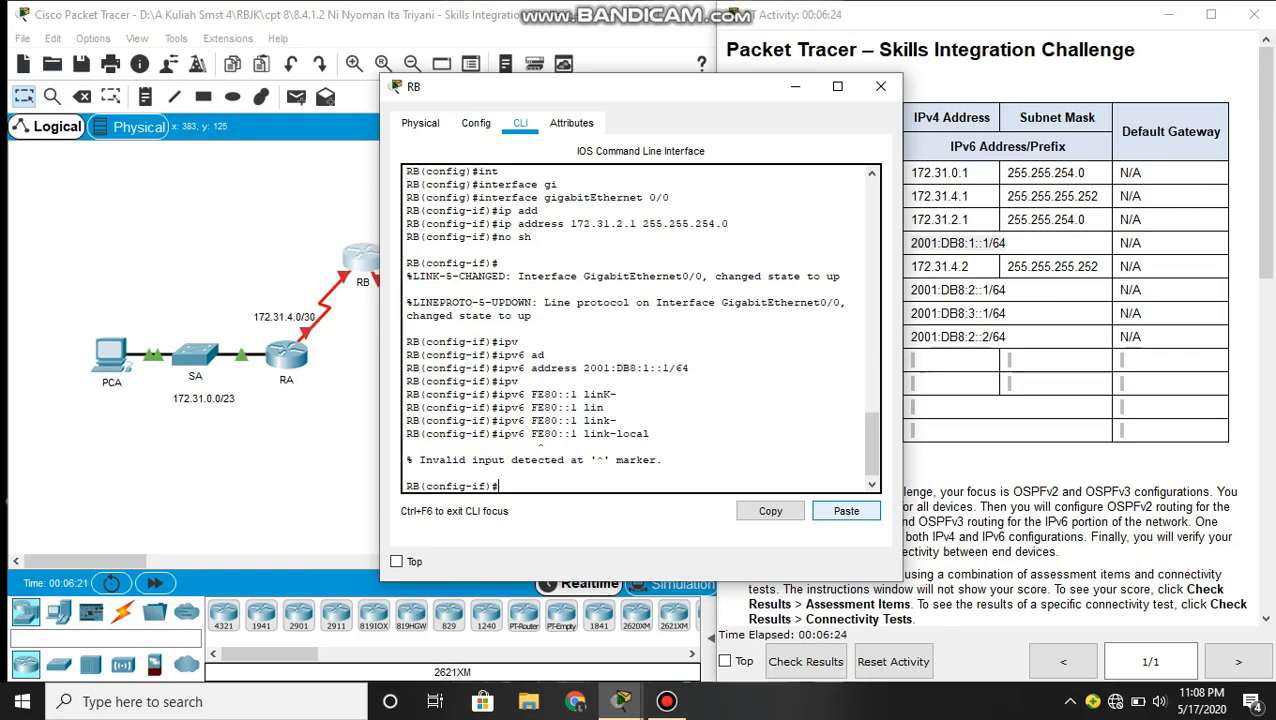
- Recall the link-local command, insert the missing address keyword, and run ipv6 address FE80::1 link-local on GigabitEthernet 0/0
key(Up)
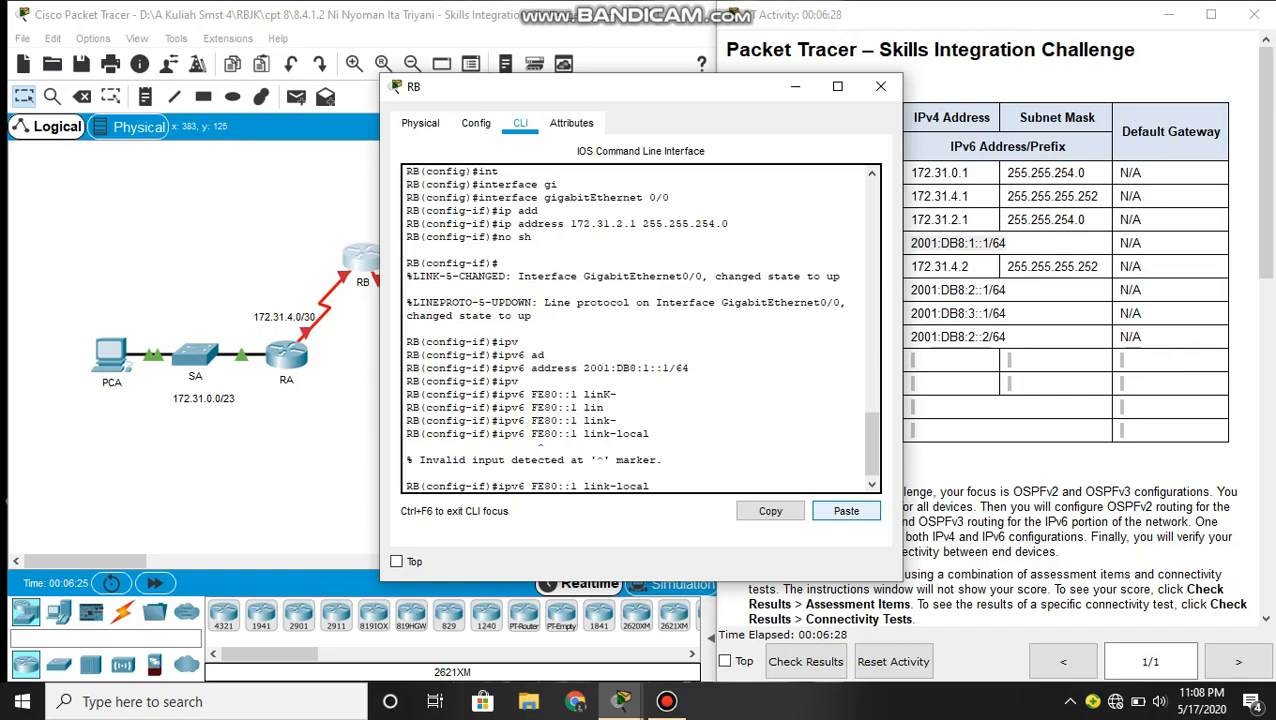
key(Left)
key(Left)
key(Left)
key(Left)
key(Left)
key(Left)
key(Left)
key(Left)
text(add)
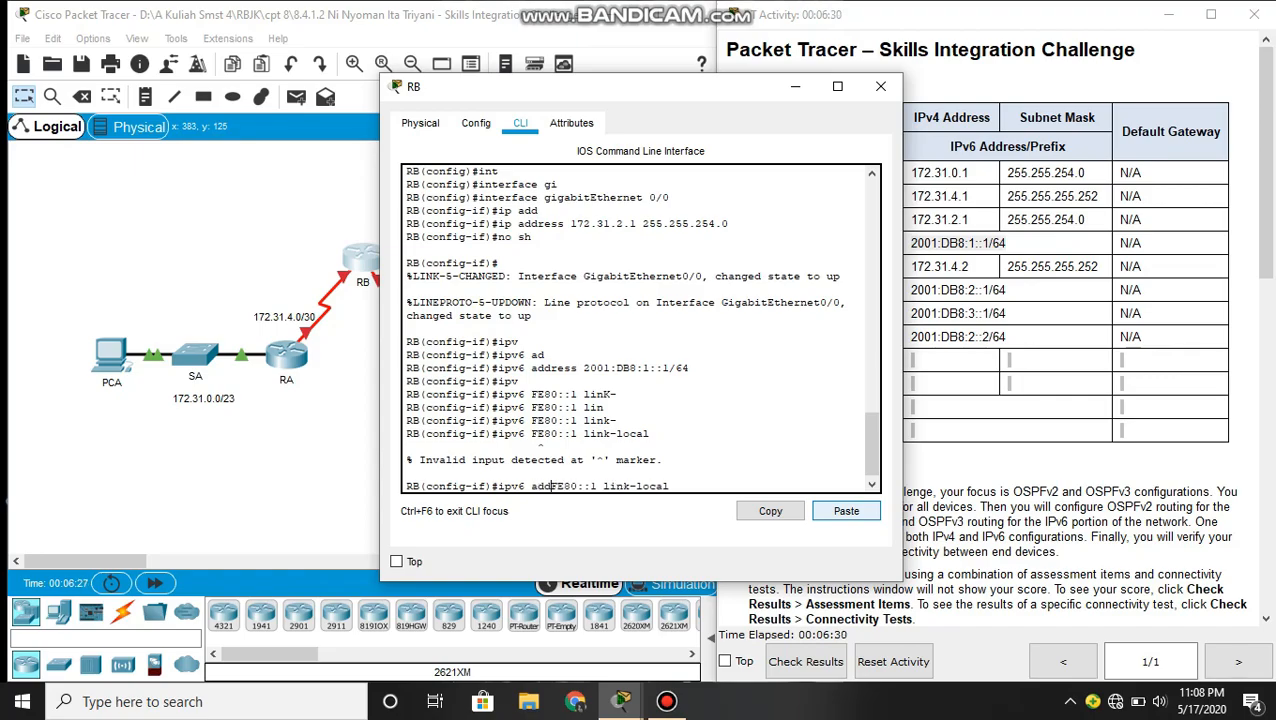
text(ress)
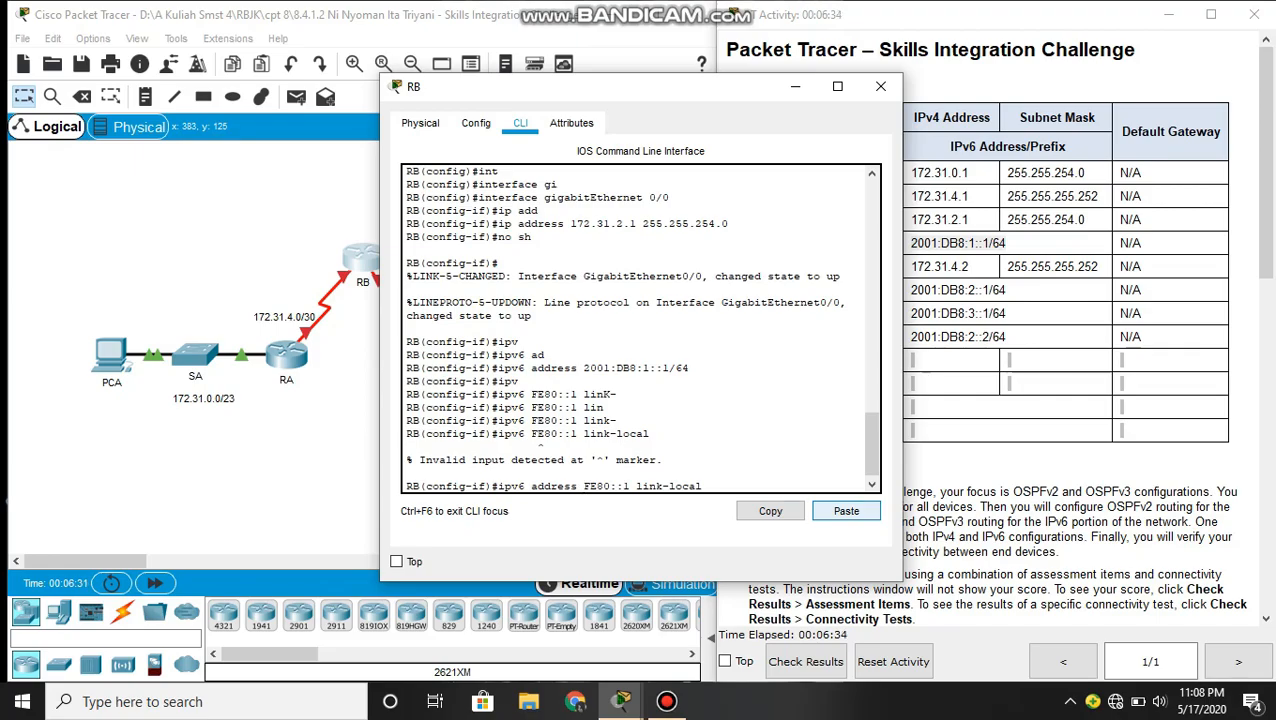
key(BackSpace)
key(BackSpace)
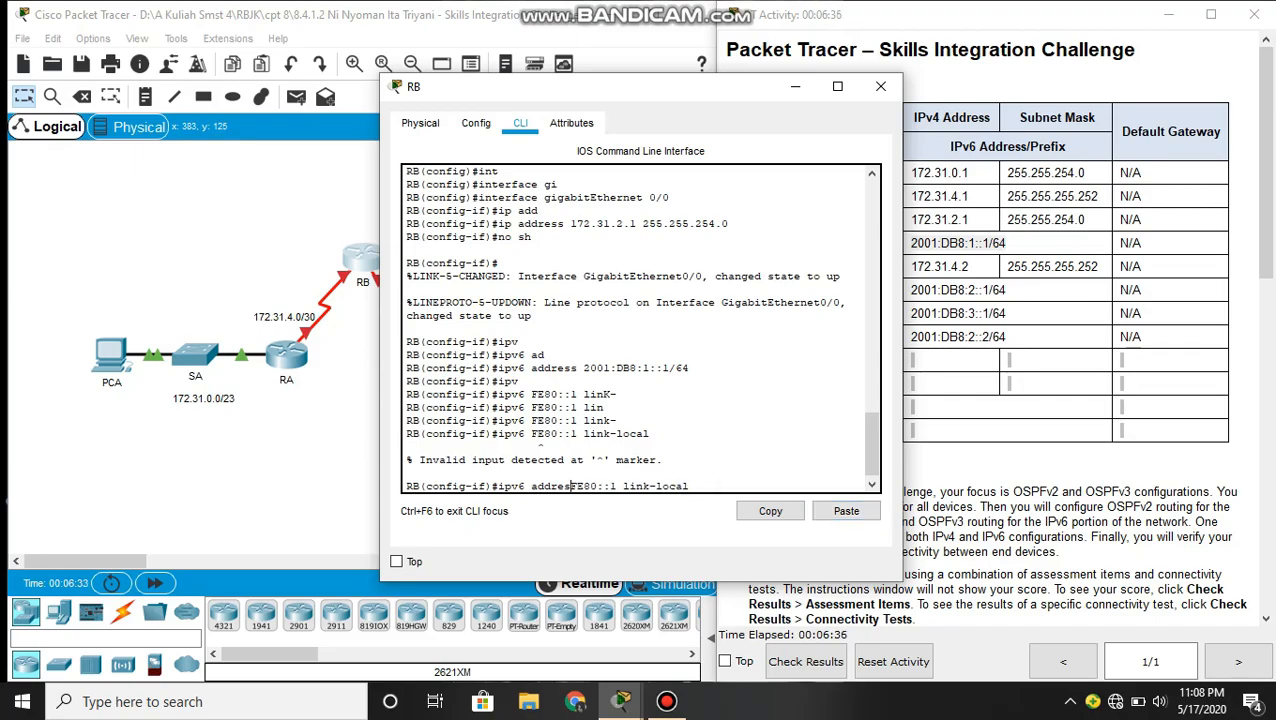
text(s)
key(Right)
key(Right)
key(Right)
key(Right)
key(Right)
key(Right)
key(Right)
key(Right)
key(Right)
key(Right)
key(Right)
key(Right)
key(Right)
key(Right)
key(Right)
key(Right)
key(Right)
key(Right)
key(BackSpace)
key(BackSpace)
key(BackSpace)
key(BackSpace)
key(BackSpace)
key(Tab)
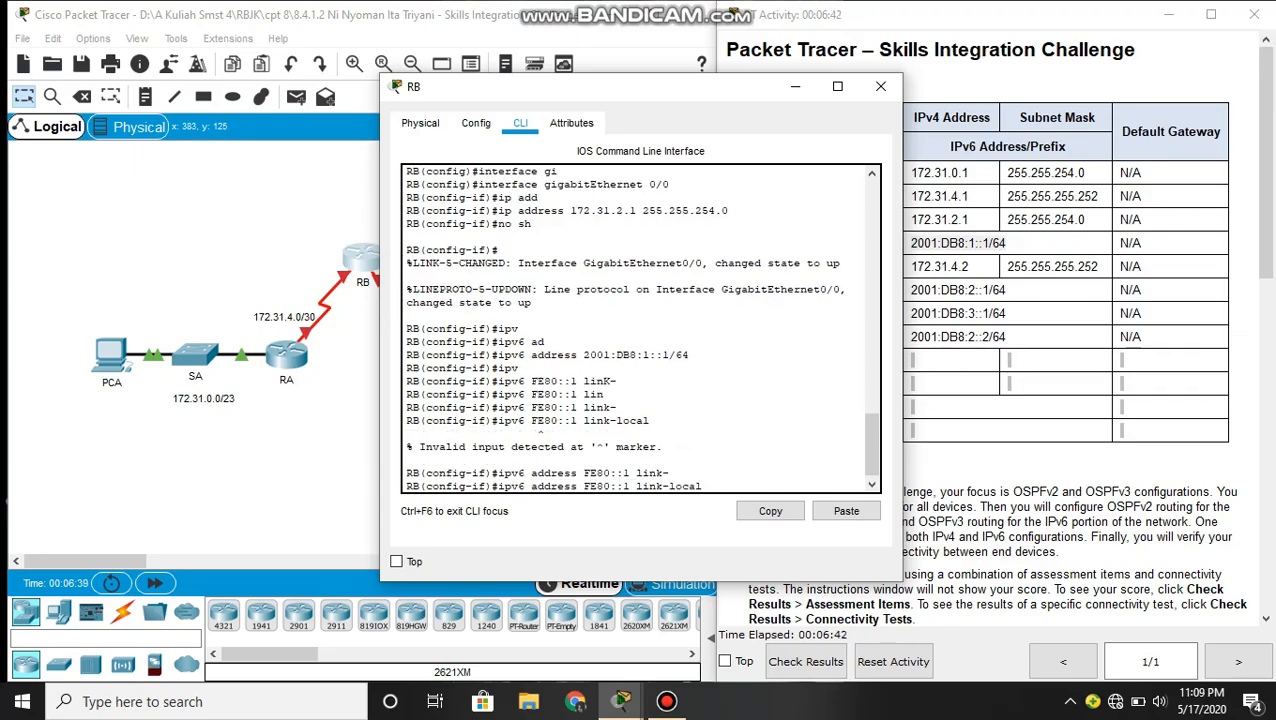
key(Return)
key(Return)
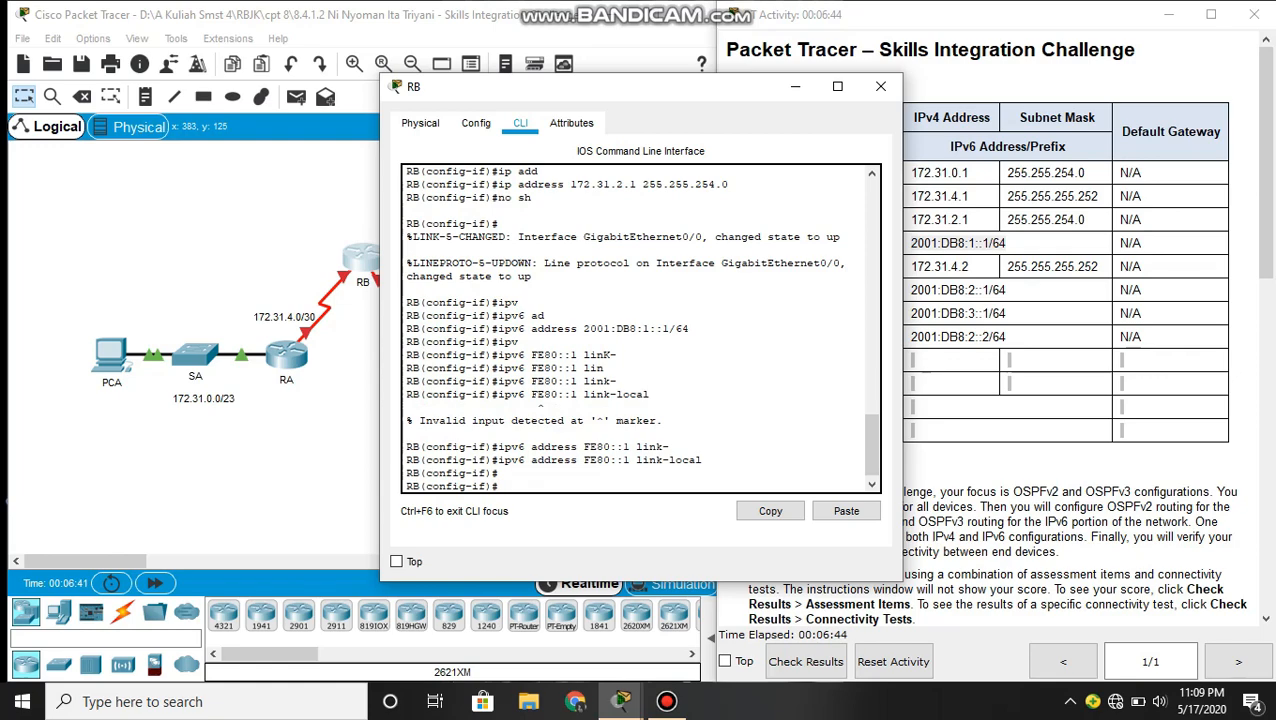
- Enable IPv6 OSPF process 1 in area 0 on GigabitEthernet 0/0 and return to global configuration mode
text(ipv6)
key(Tab)
text(os)
key(Tab)
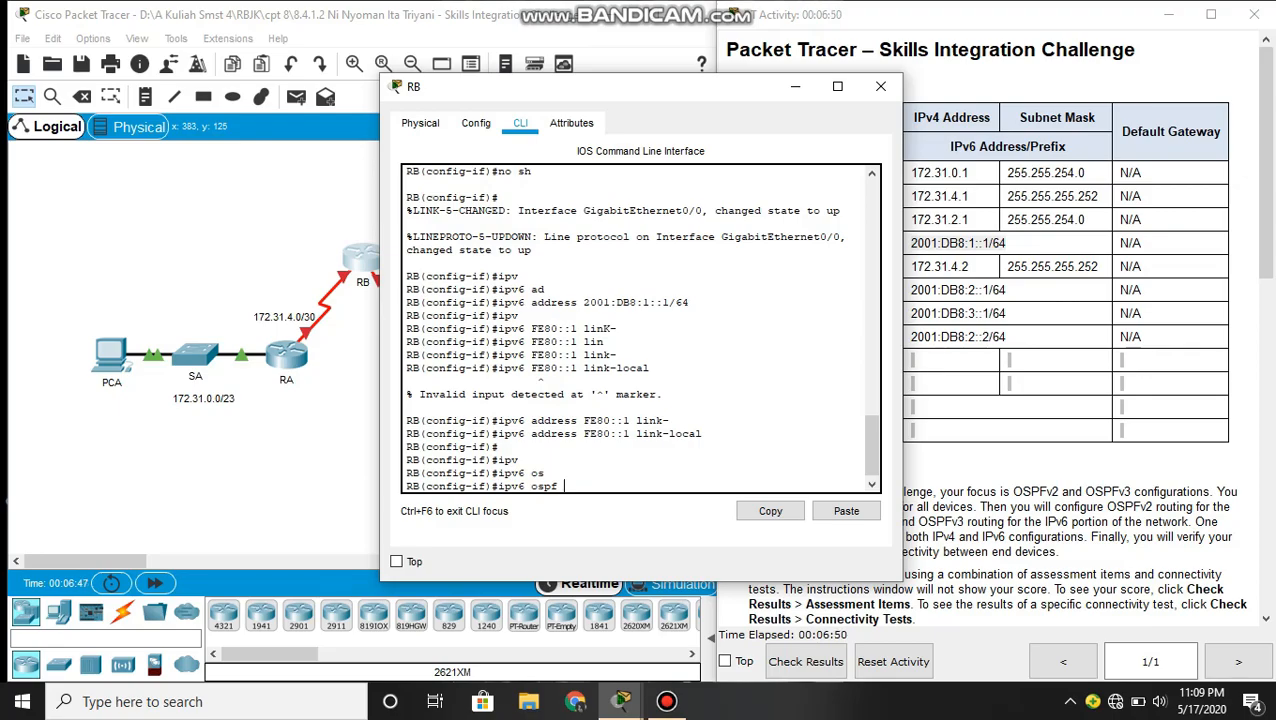
text(1 are)
key(Tab)
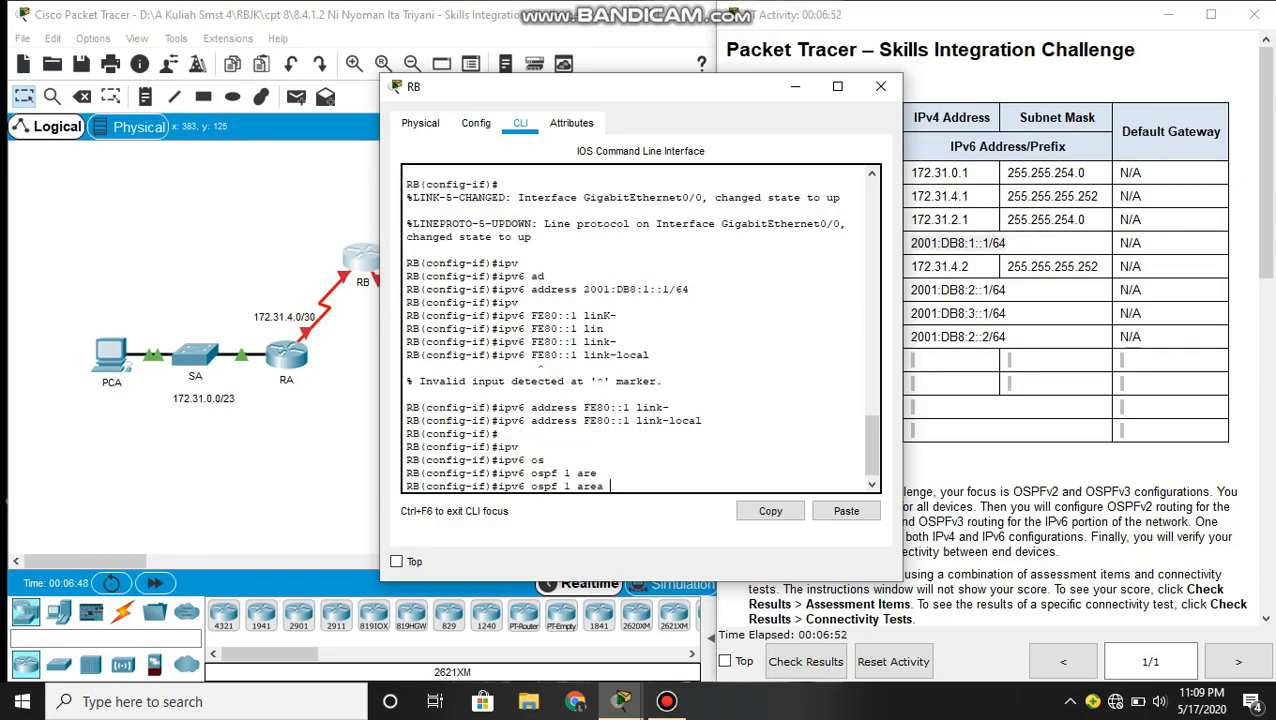
text(0)
key(Return)
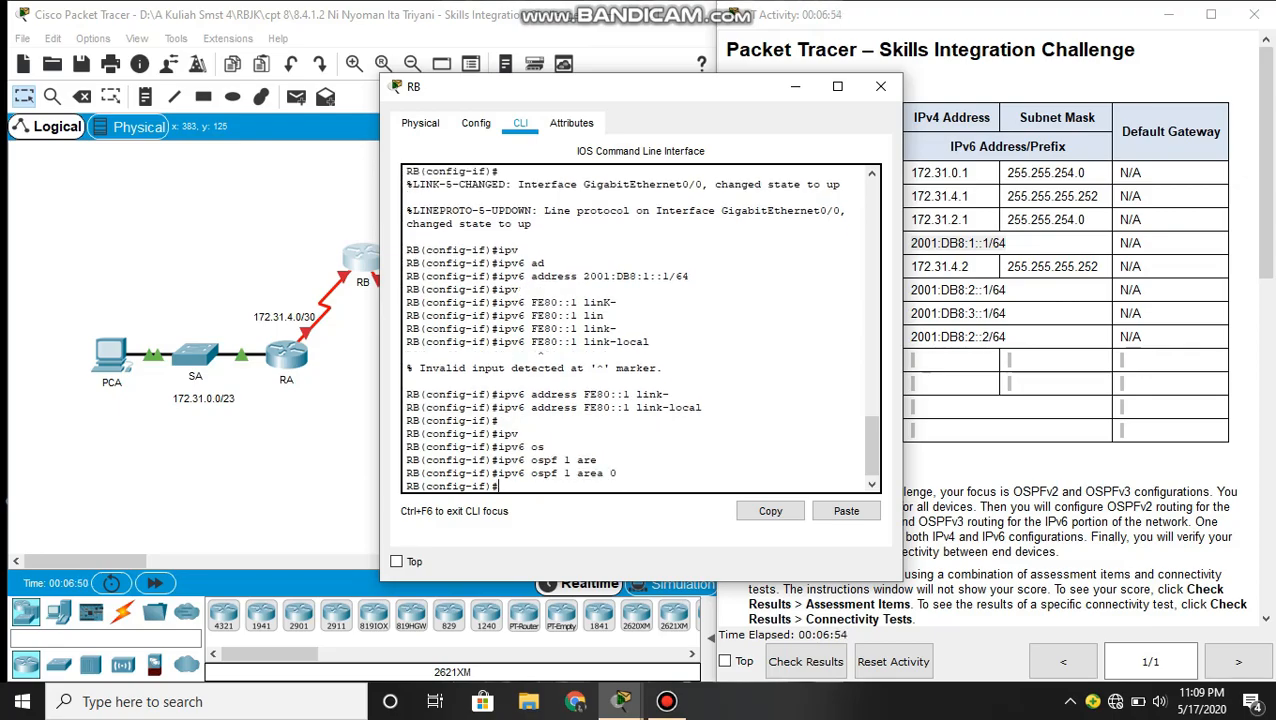
text(exit)
key(Return)
text(exit)
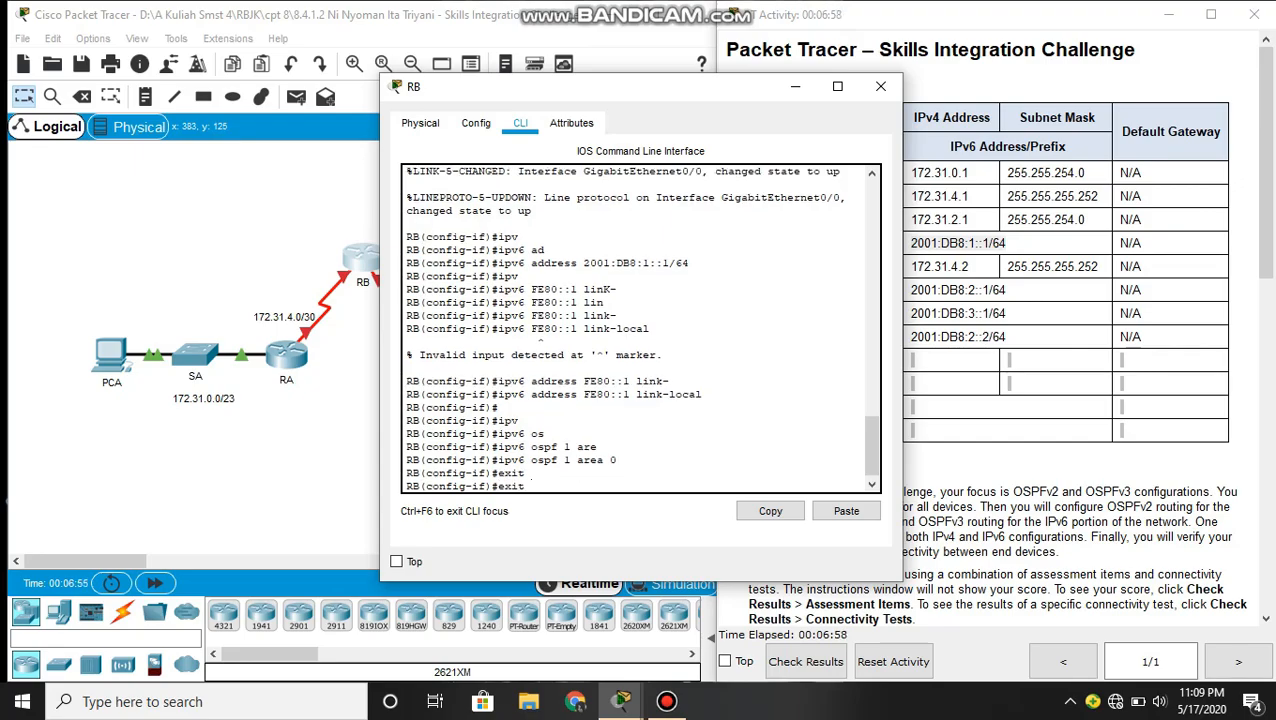
key(Return)
key(Return)
key(Return)
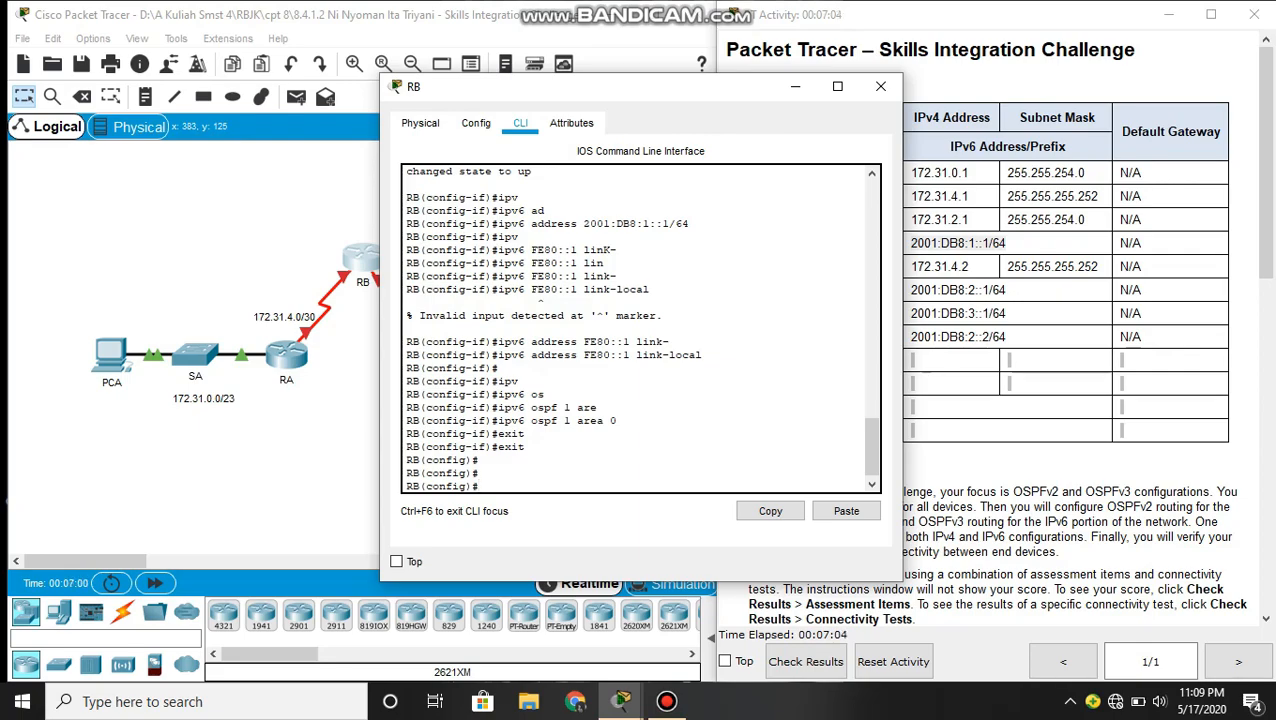
- Assign RB's Serial 0/0/0 the IP address 172.31.4.2 with mask 255.255.255.252, copying both from the addressing table
text(int)
key(Tab)
text(d)
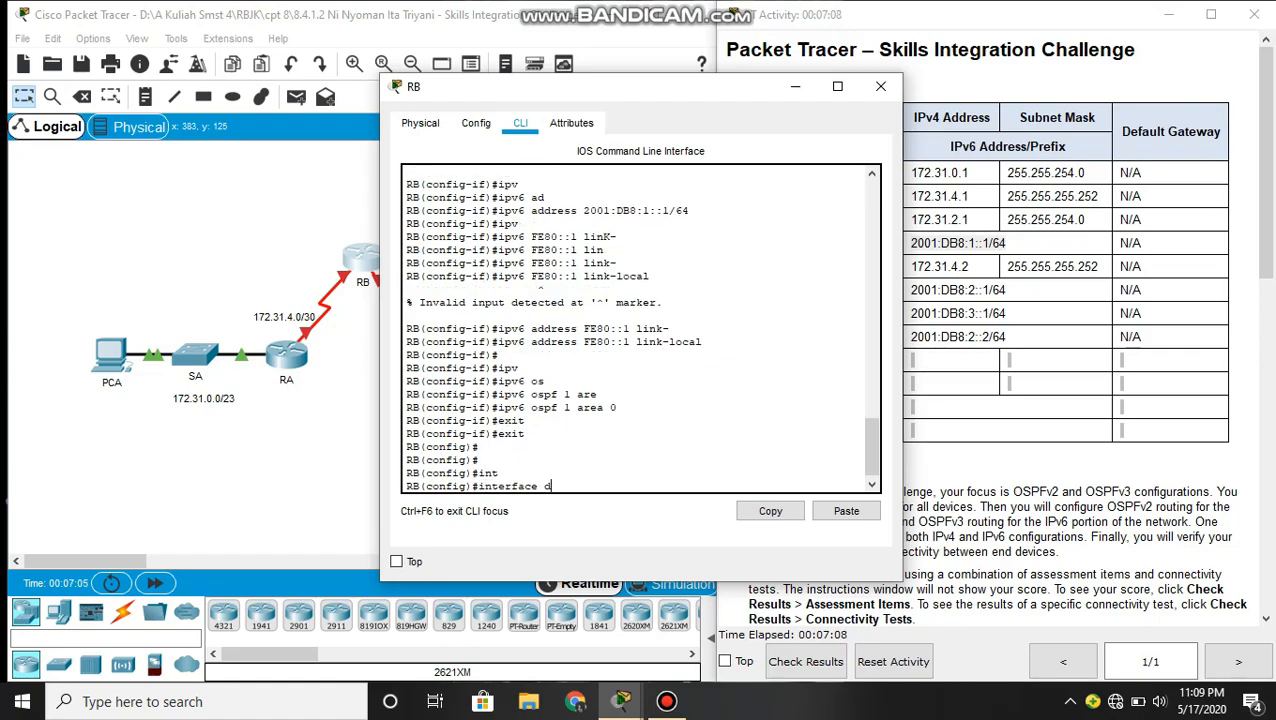
key(BackSpace)
text(ser)
key(Tab)
text(0)
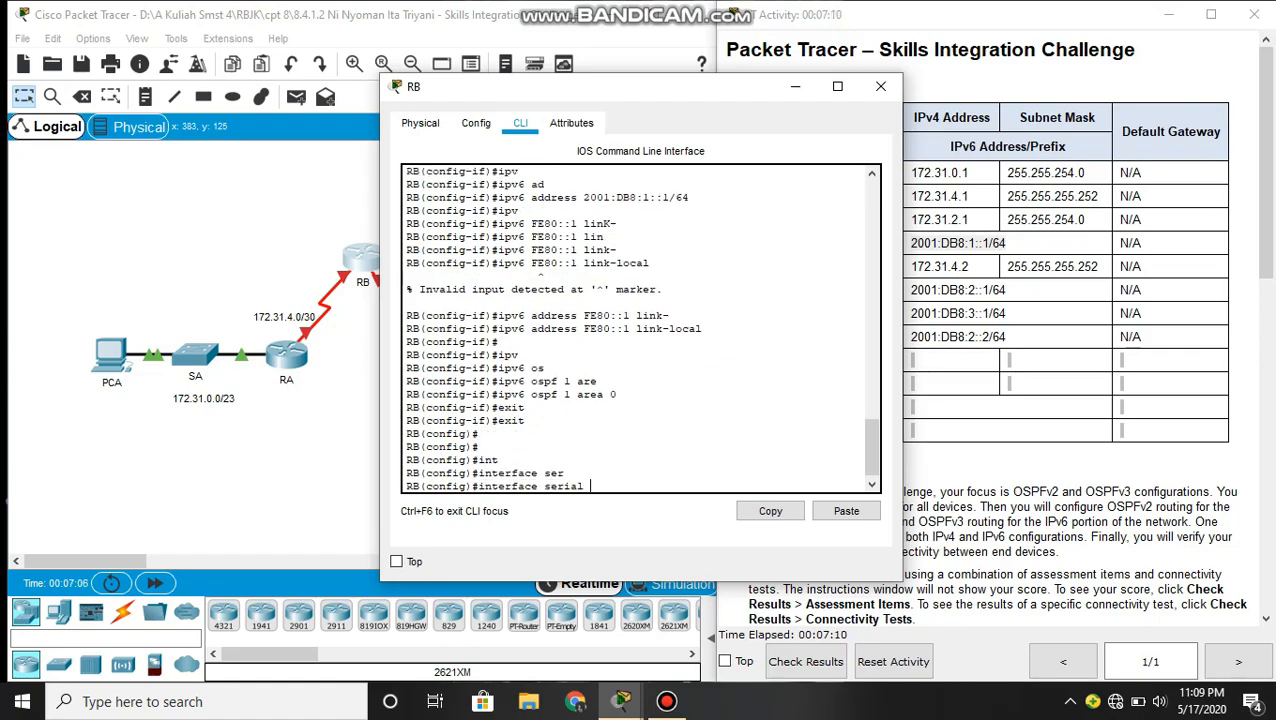
text(/0/0)
key(Return)
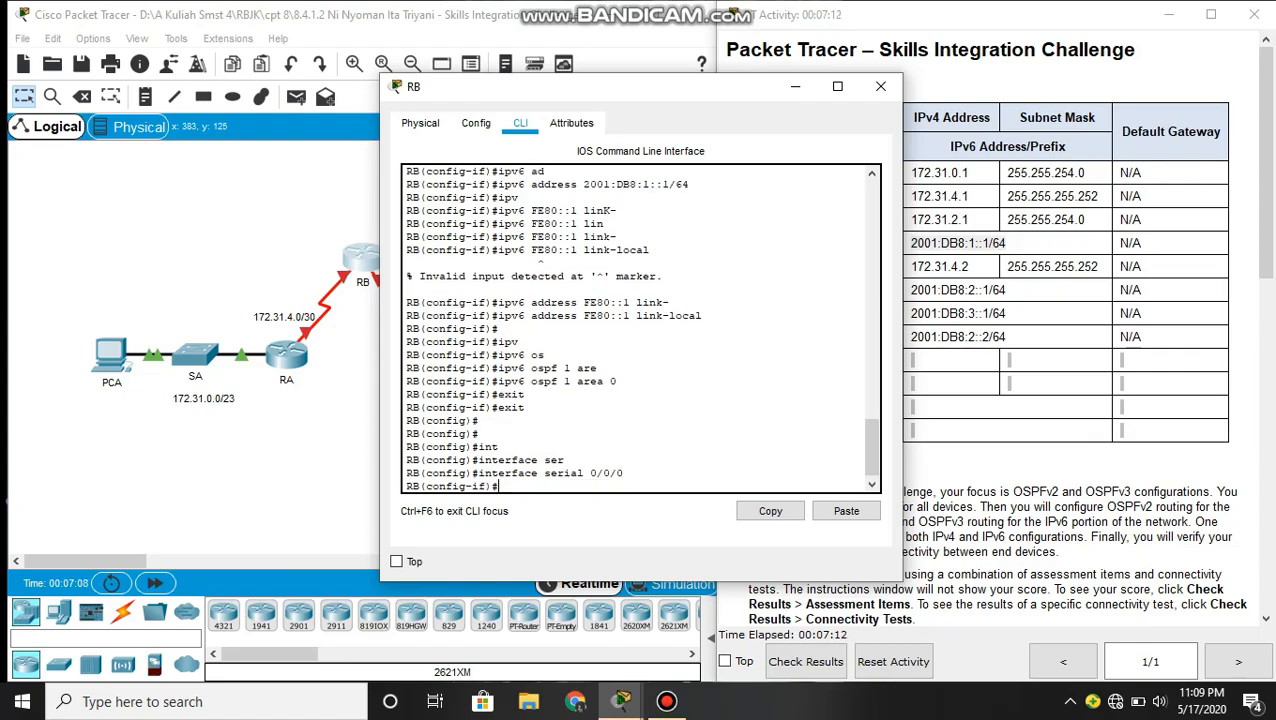
text(ip address)
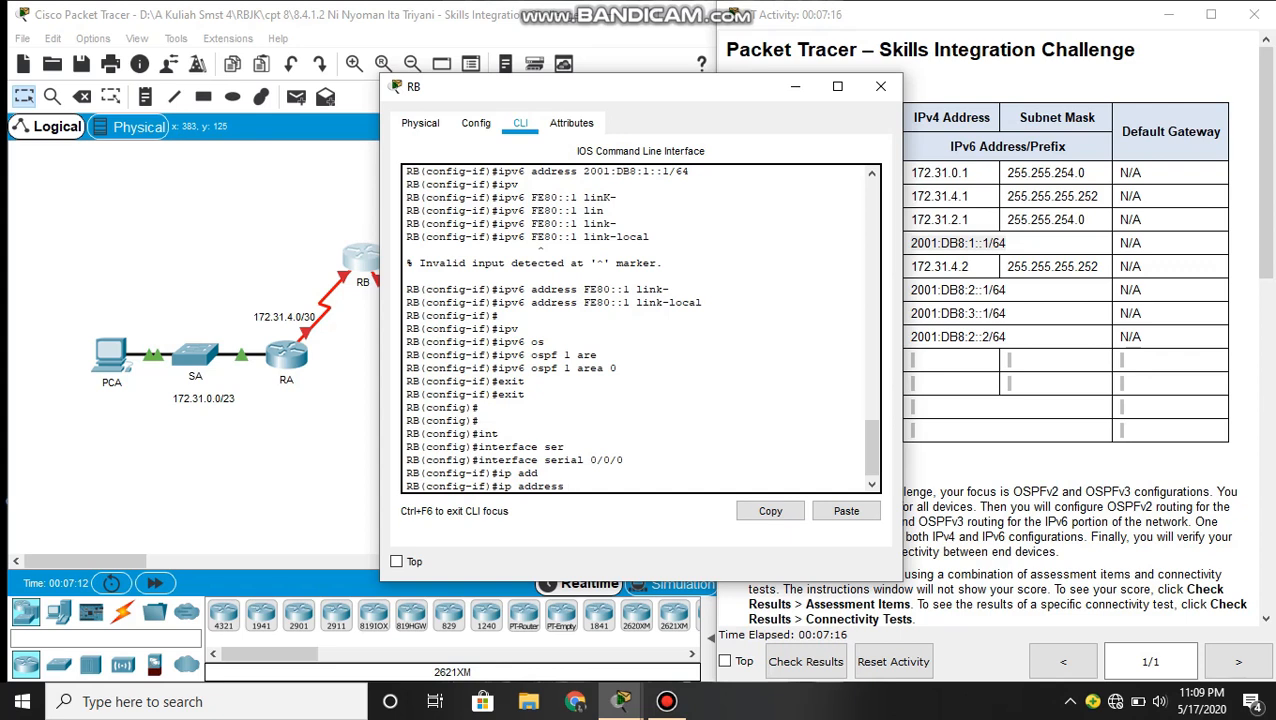
click(1054, 337)
drag(970, 266, 908, 267)
key(ctrl+c)
click(611, 489)
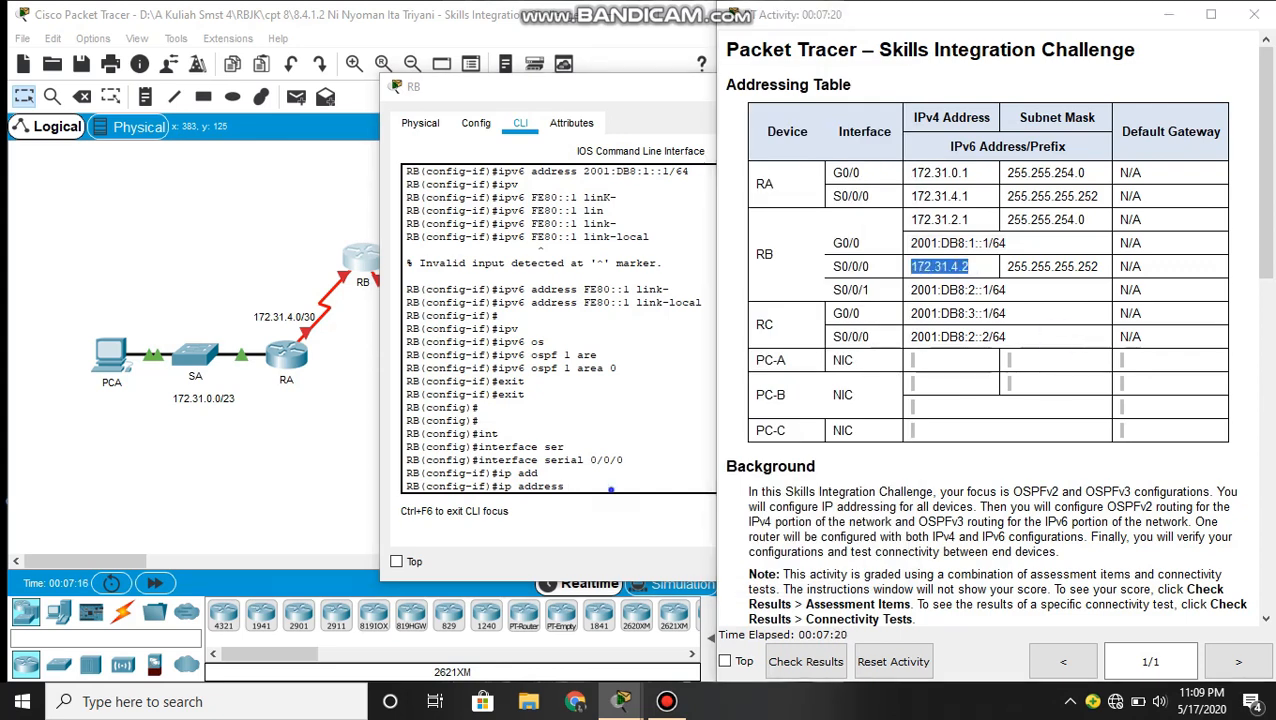
click(846, 511)
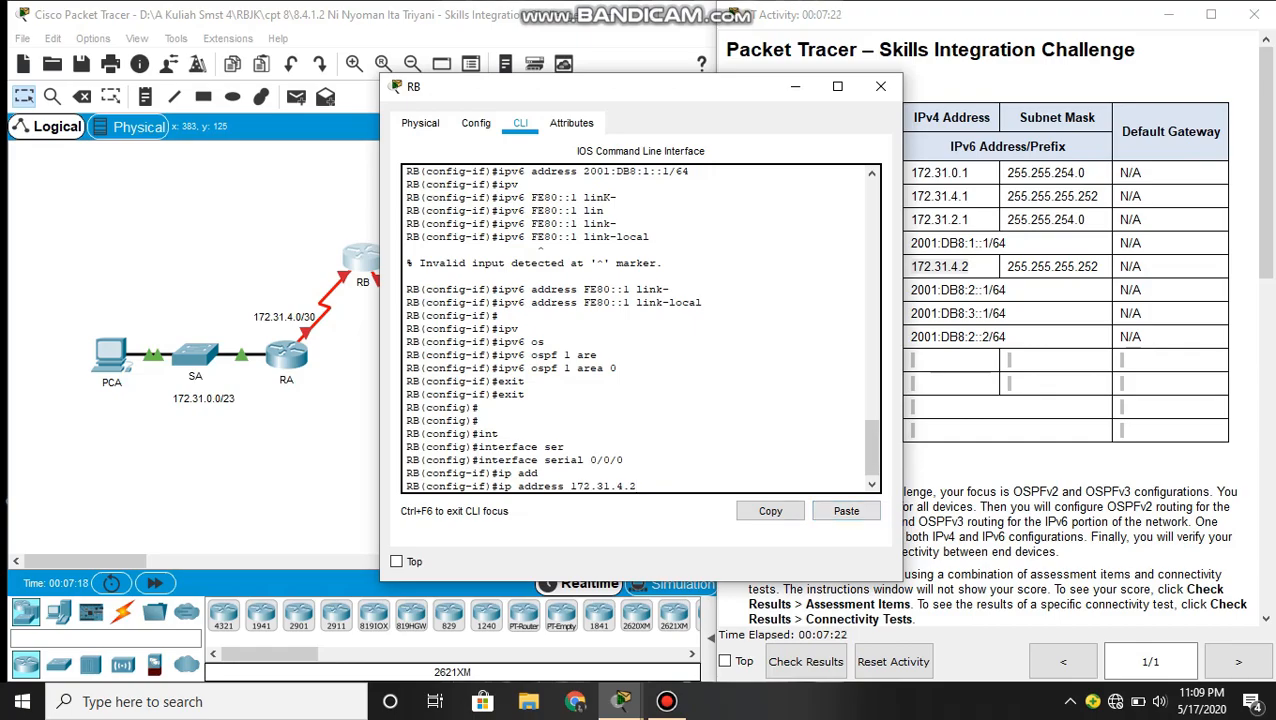
click(1108, 266)
drag(1108, 266, 1006, 267)
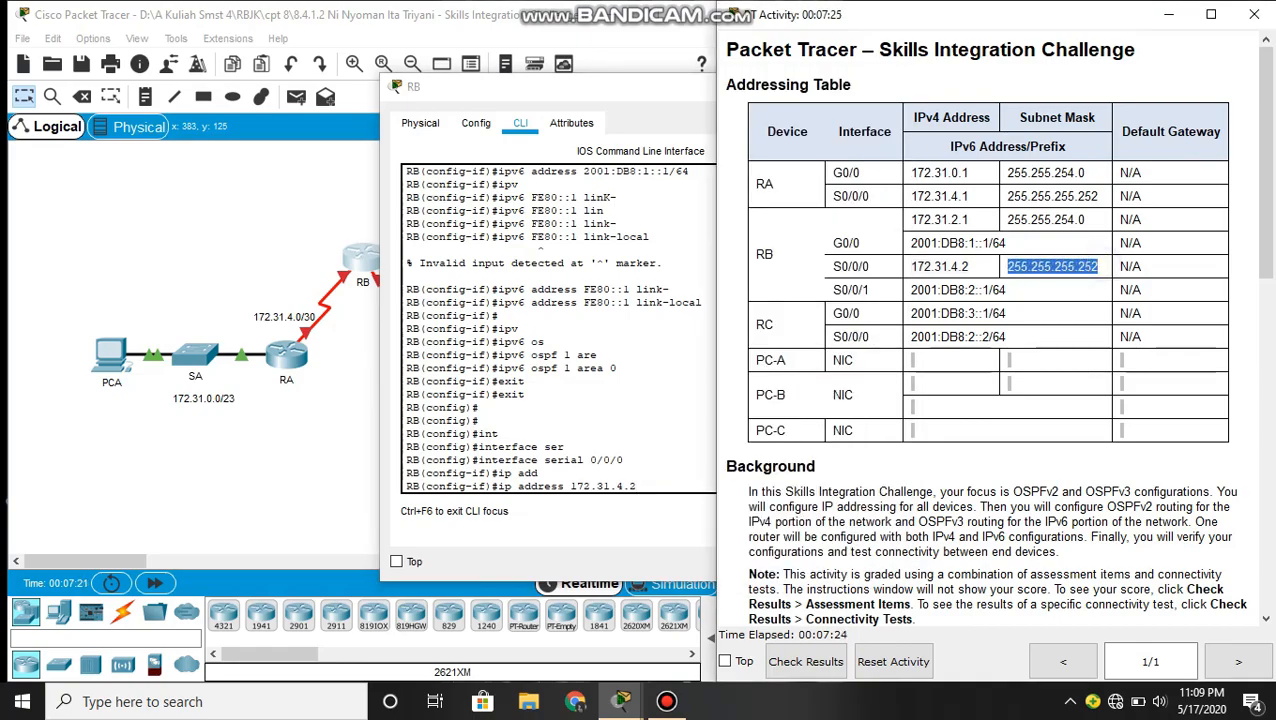
click(664, 480)
click(846, 511)
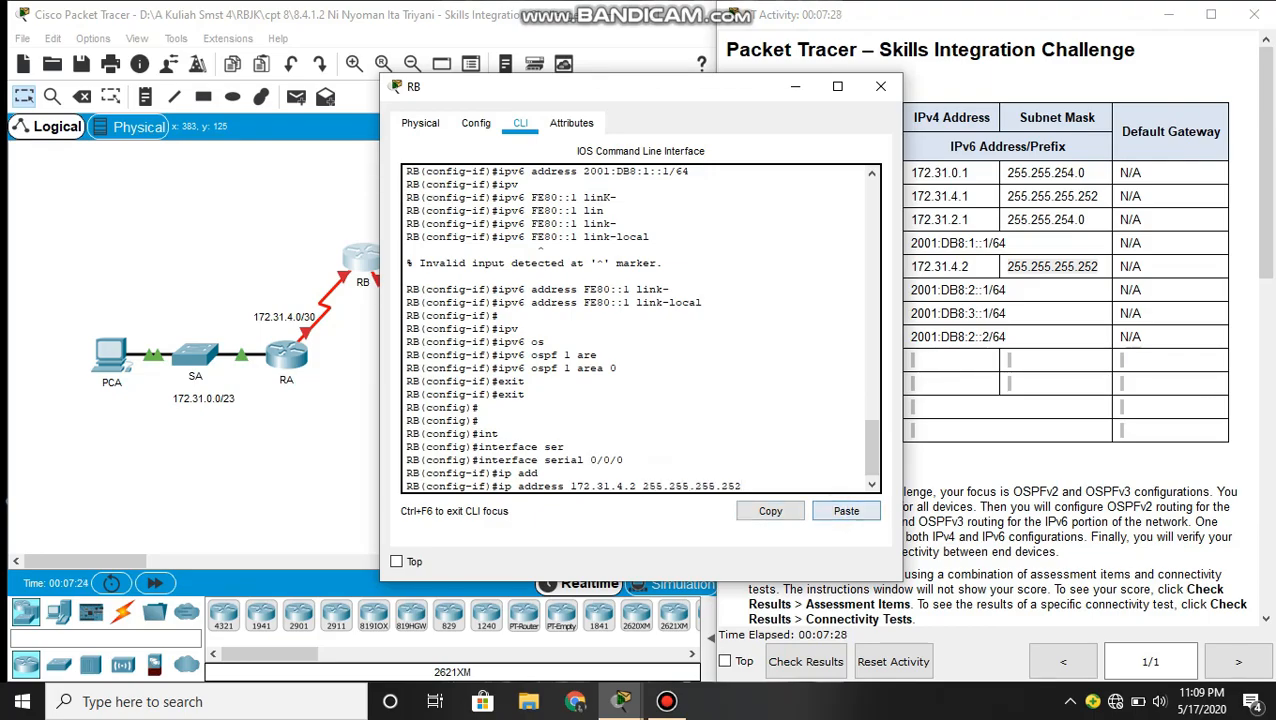
key(Return)
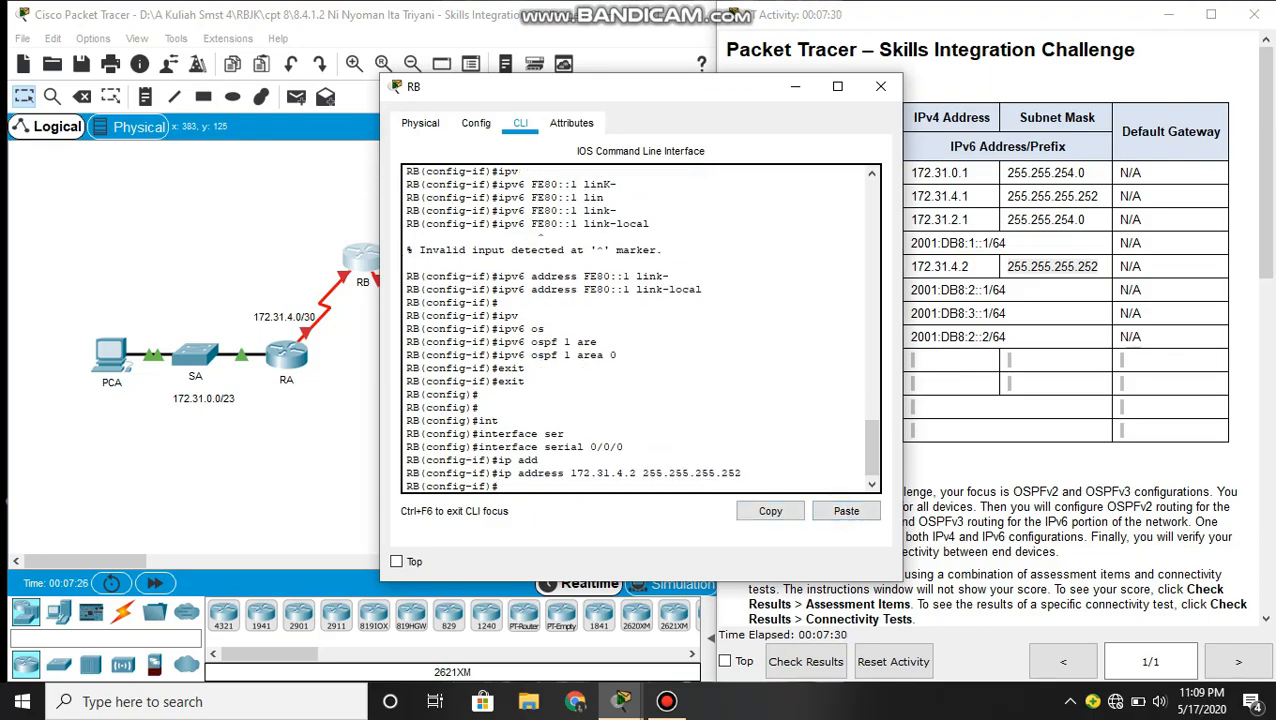
- Enable RB's Serial 0/0/0 interface with no shutdown and return to global configuration mode
text(no sh)
key(Tab)
key(Return)
key(Return)
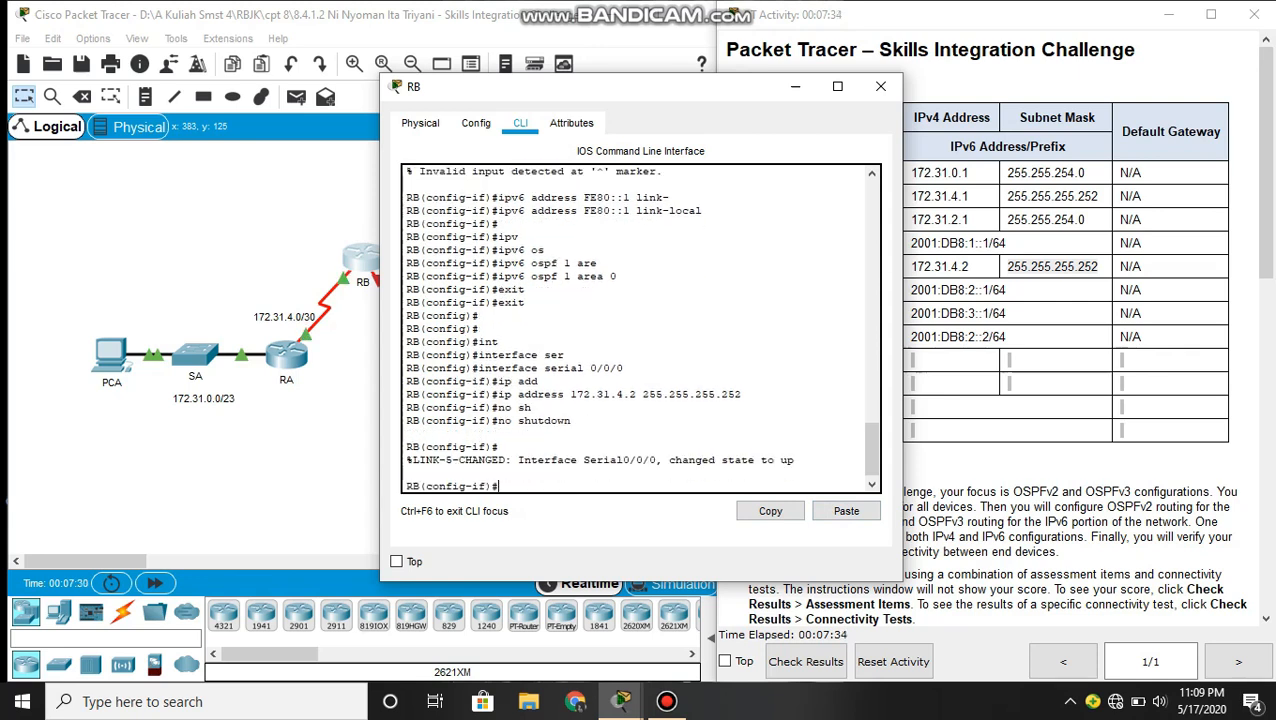
text(exit)
key(Return)
key(Return)
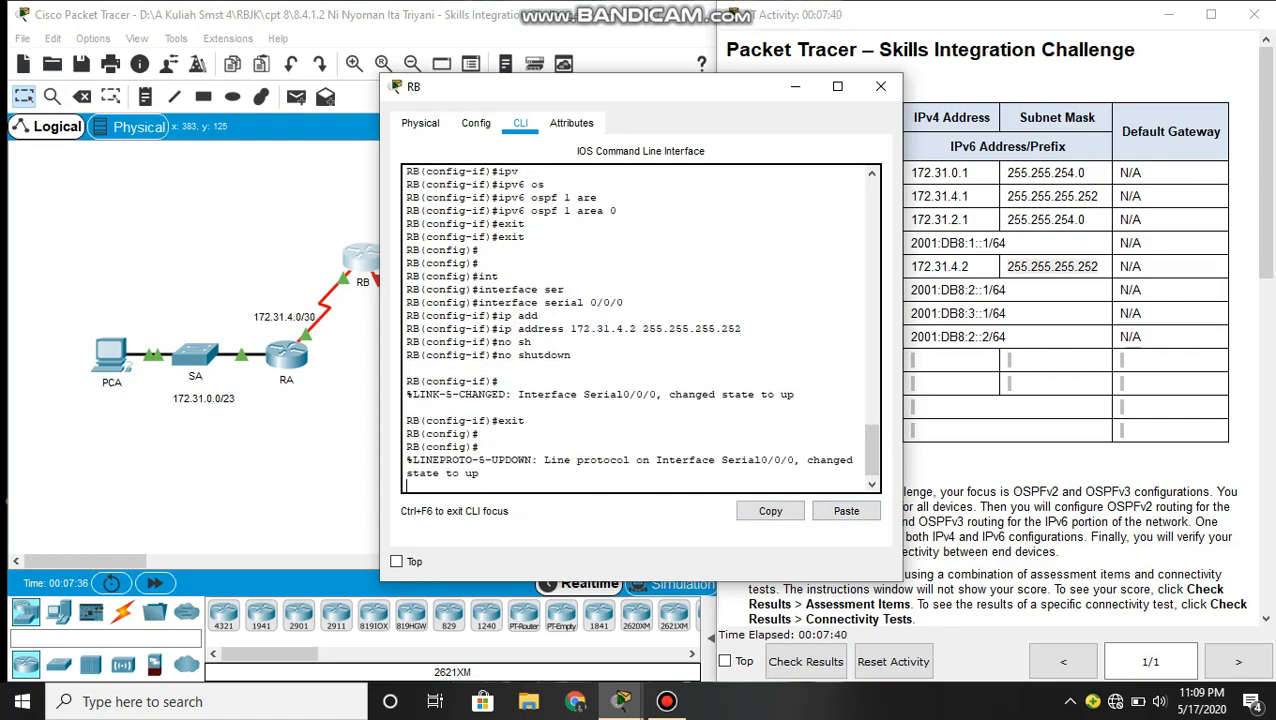
- Enter interface configuration for RB's Serial 0/0/1 and run no ip address to leave it without IPv4 addressing
text(int)
key(Tab)
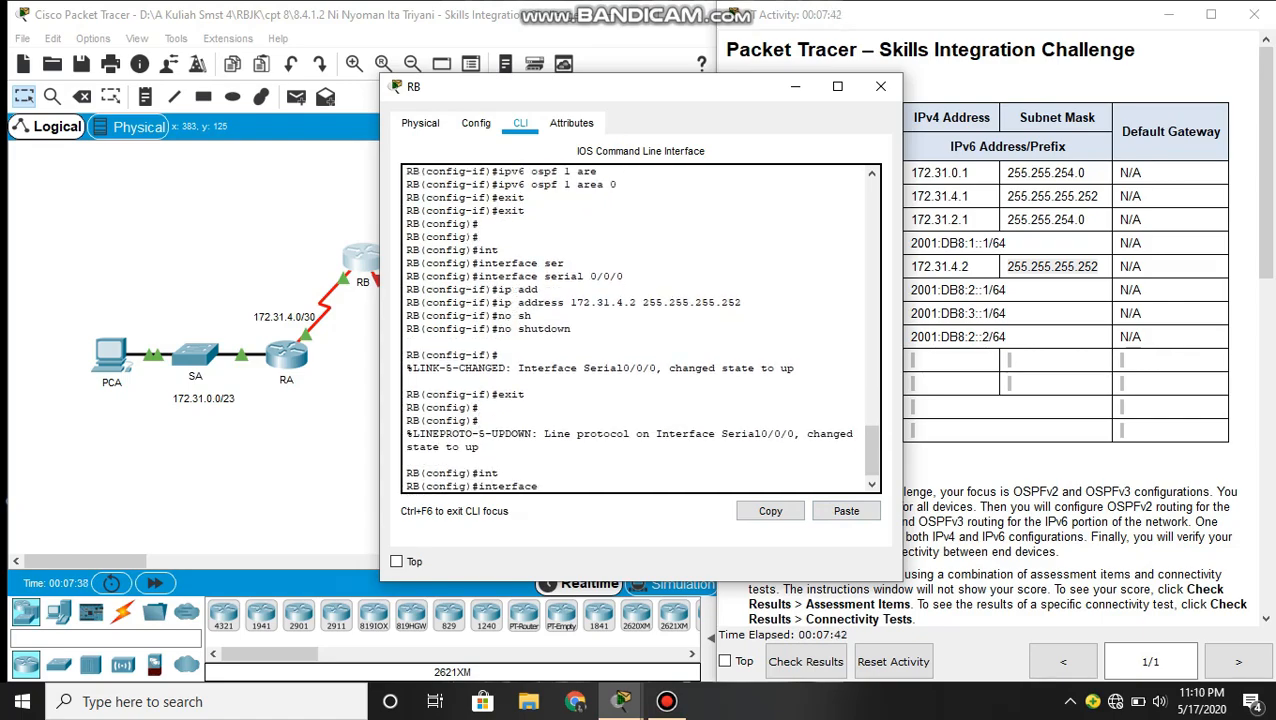
text(sr)
key(Tab)
text(0/0/1)
key(Return)
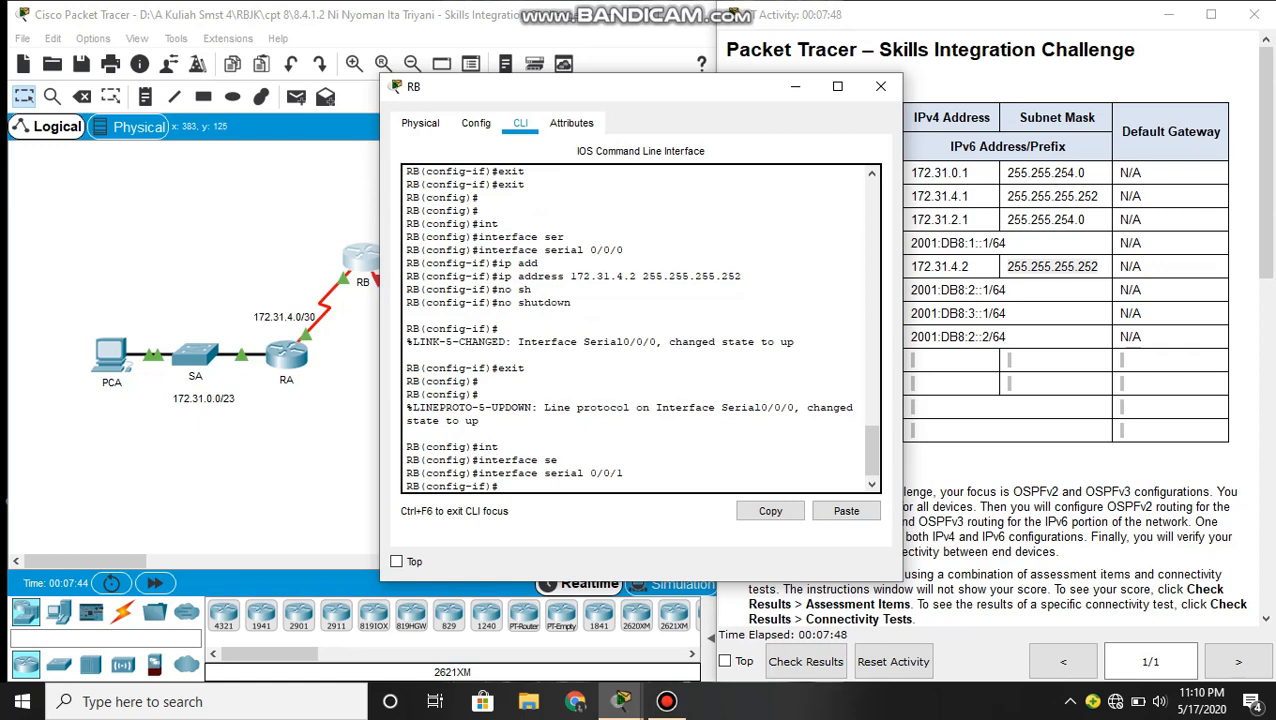
text(no ip add)
key(Tab)
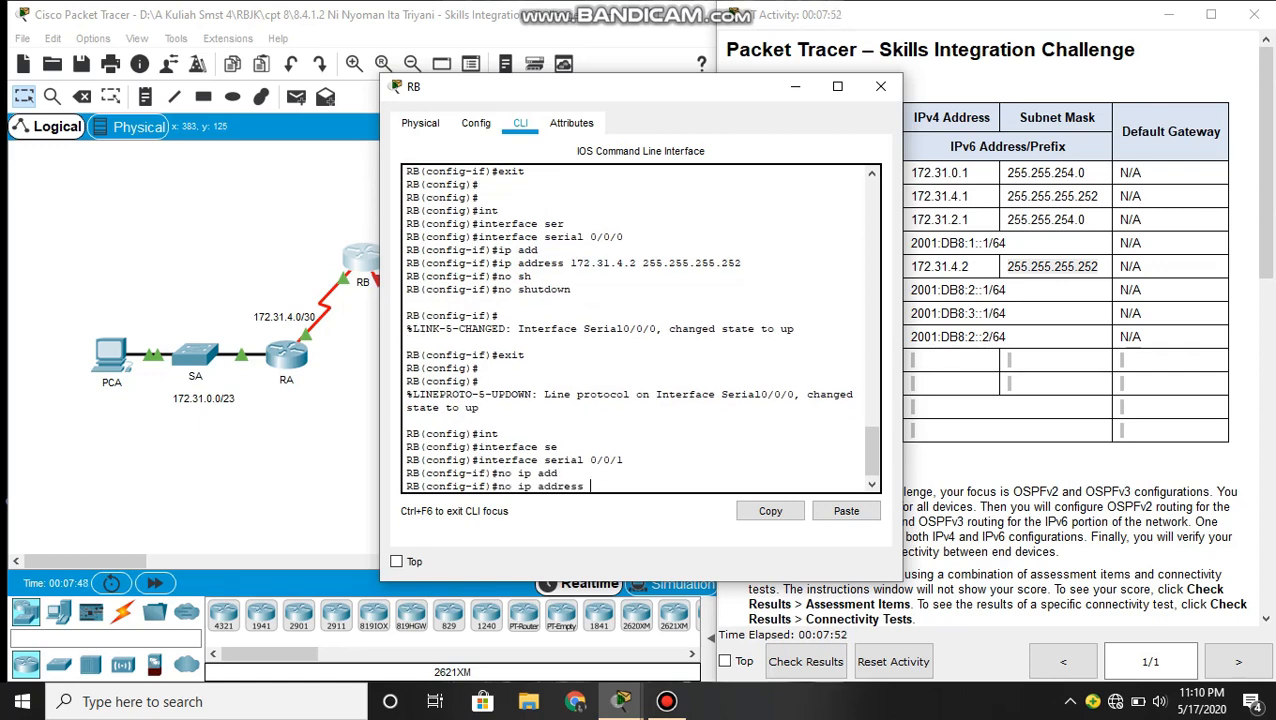
key(Return)
key(Return)
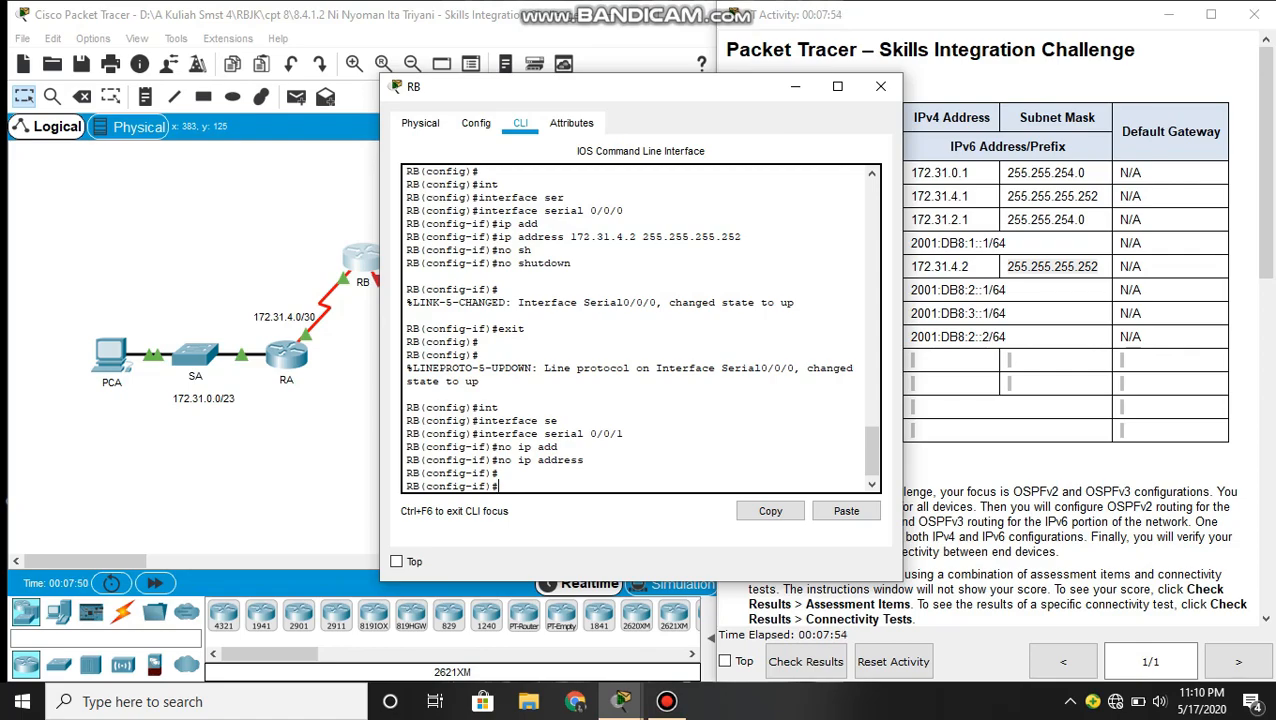
- Assign Serial 0/0/1 the IPv6 address 2001:DB8:2::1/64, copying it from the addressing table
text(ipv)
key(Tab)
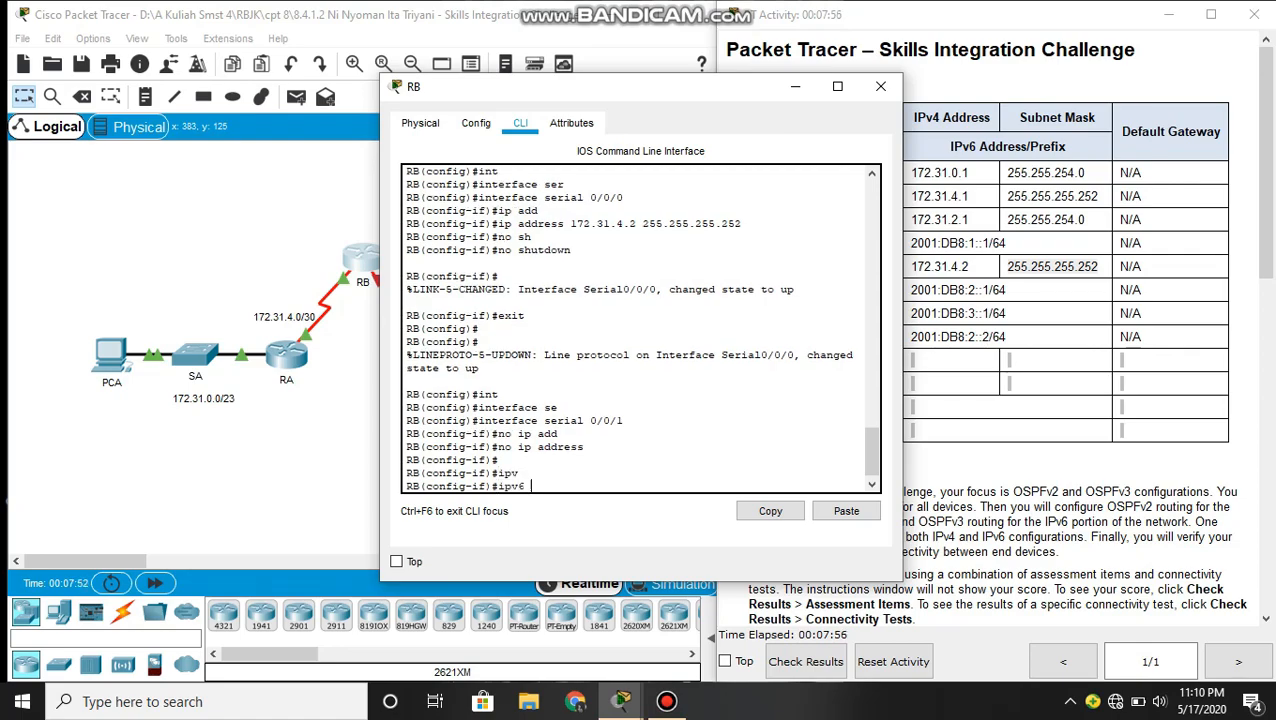
text(add)
key(Tab)
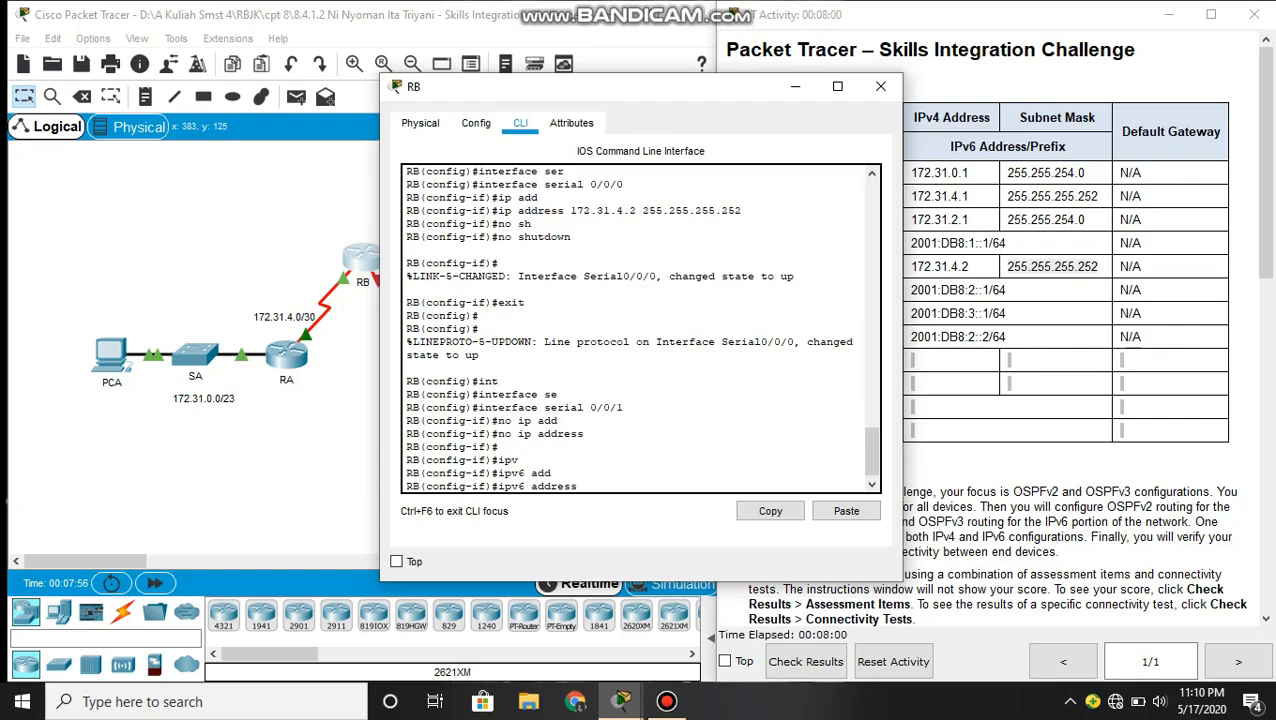
click(1067, 296)
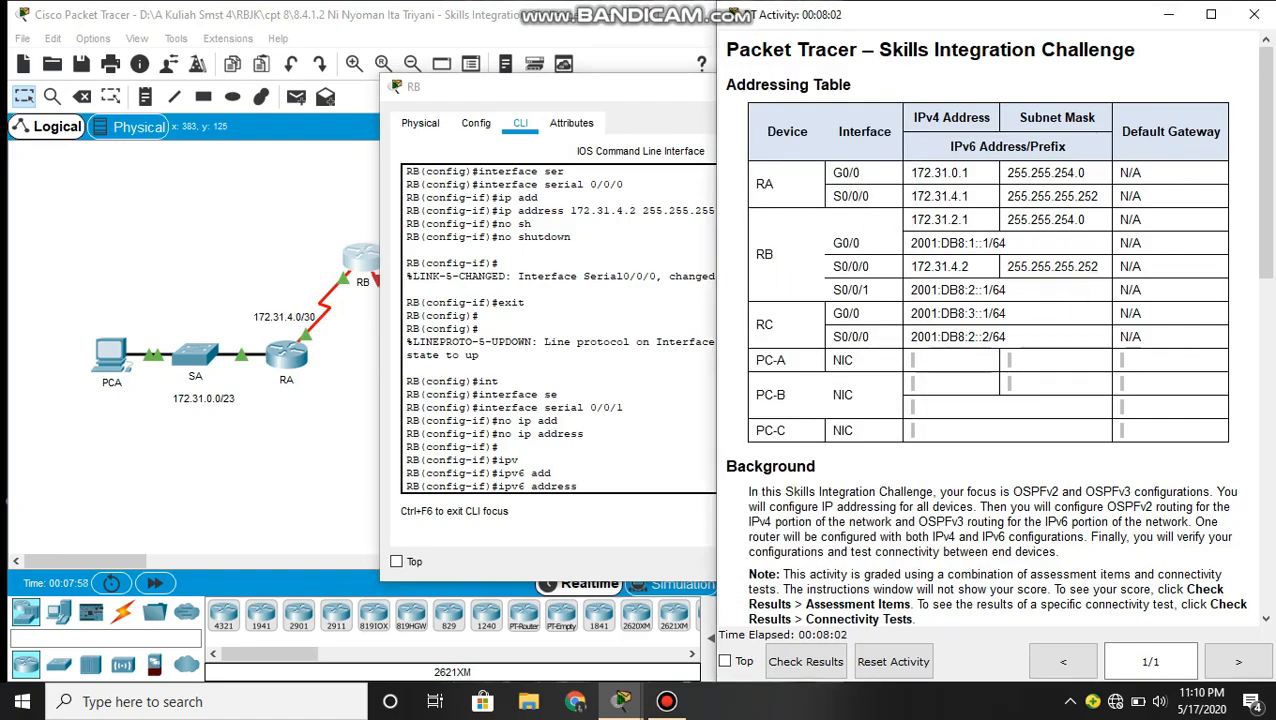
drag(1006, 290, 910, 290)
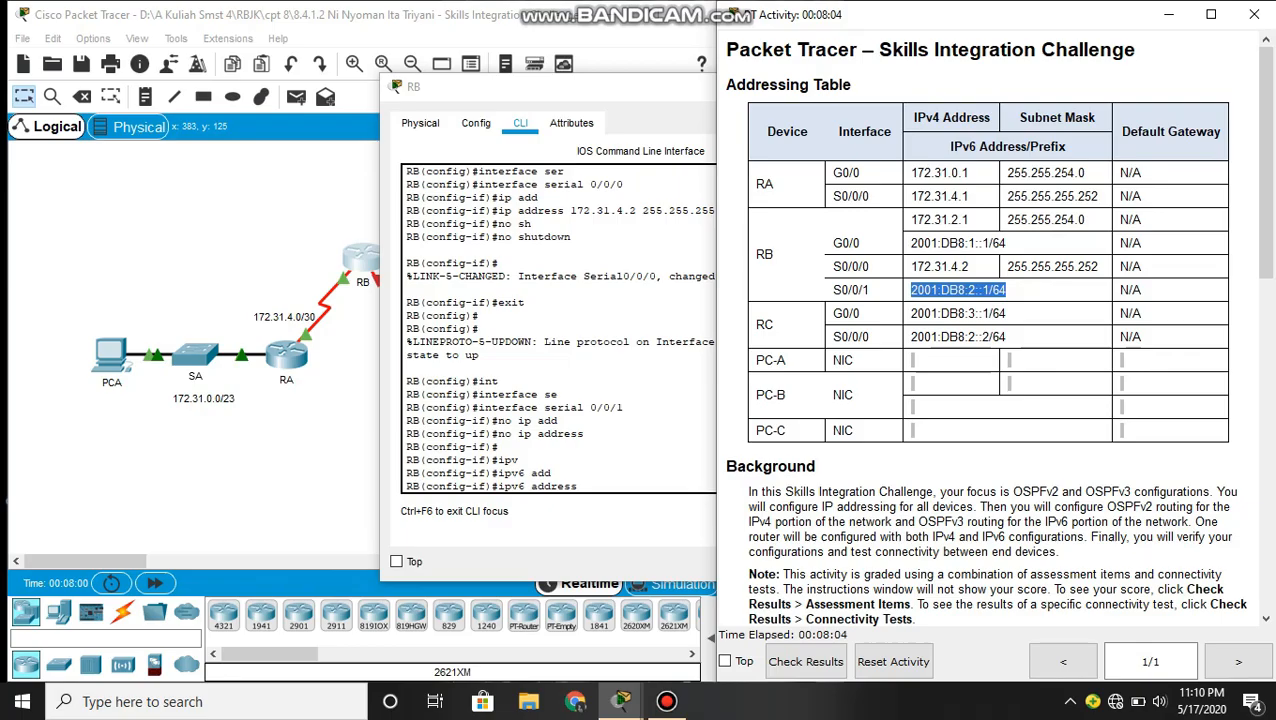
key(ctrl+c)
click(550, 420)
click(846, 511)
key(Return)
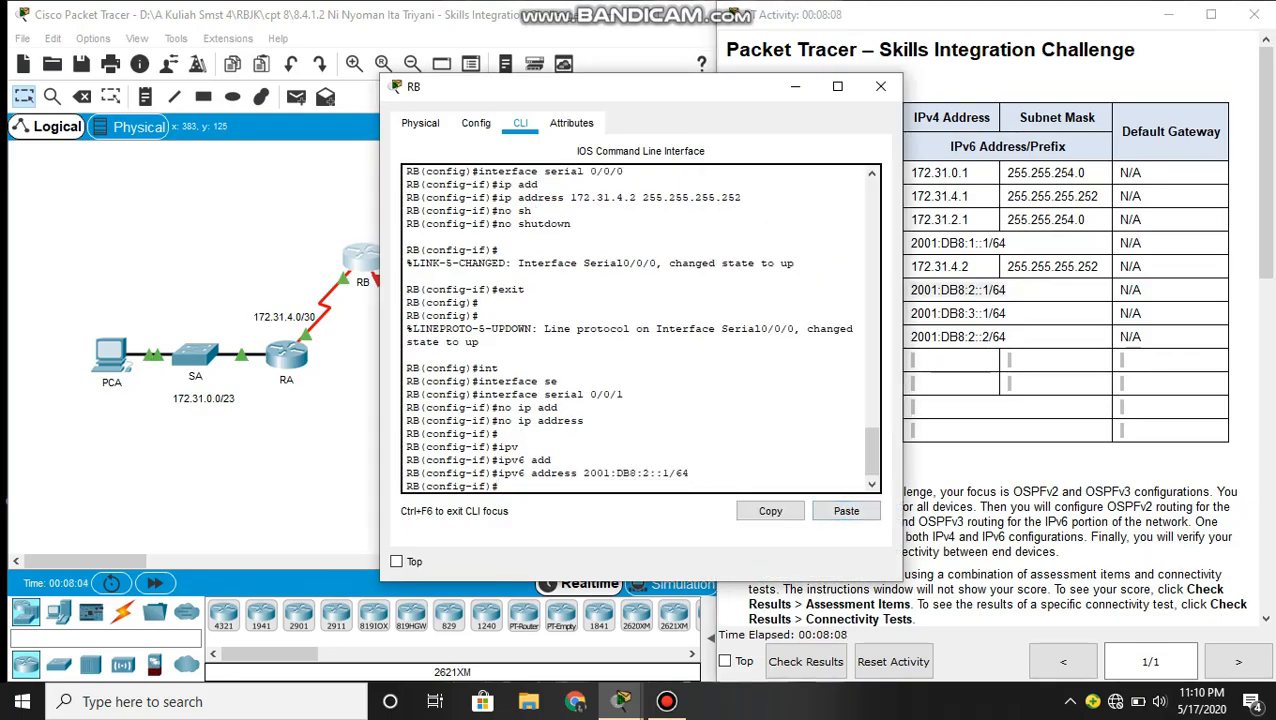
- Enable IPv6 OSPF process 1 in area 0 on Serial 0/0/1
text(ipv)
key(Tab)
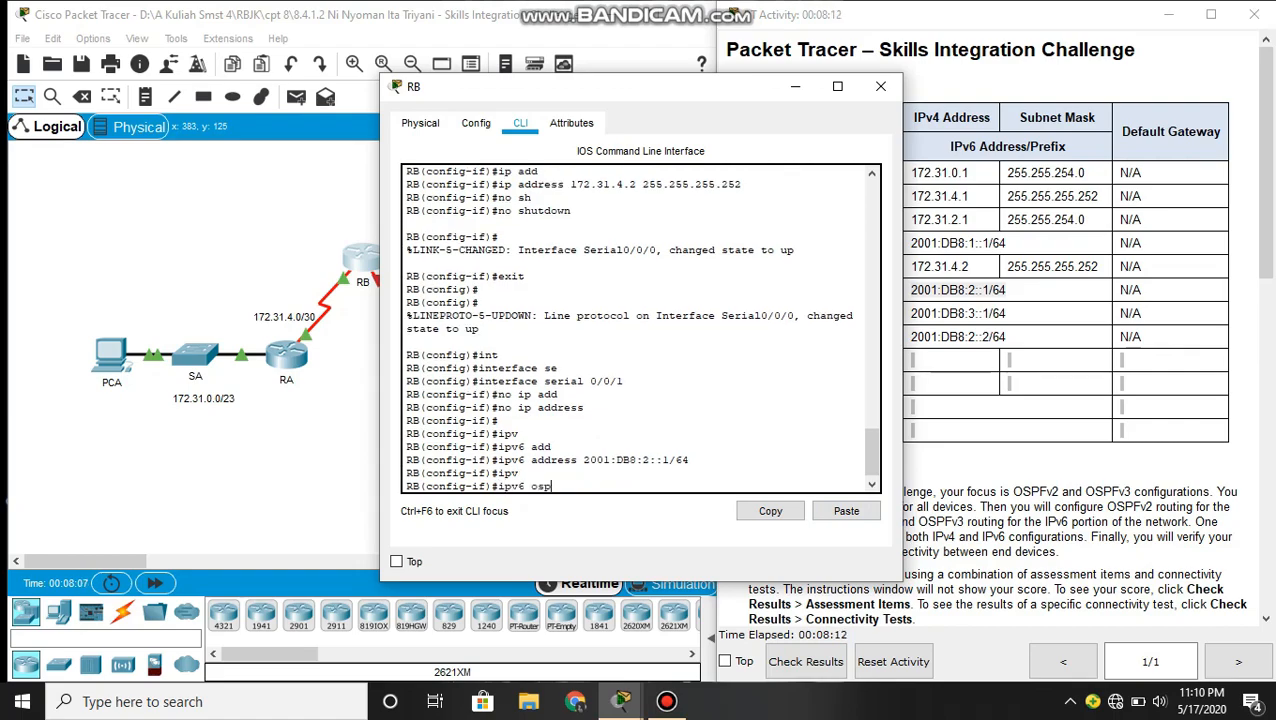
text(osp)
key(Tab)
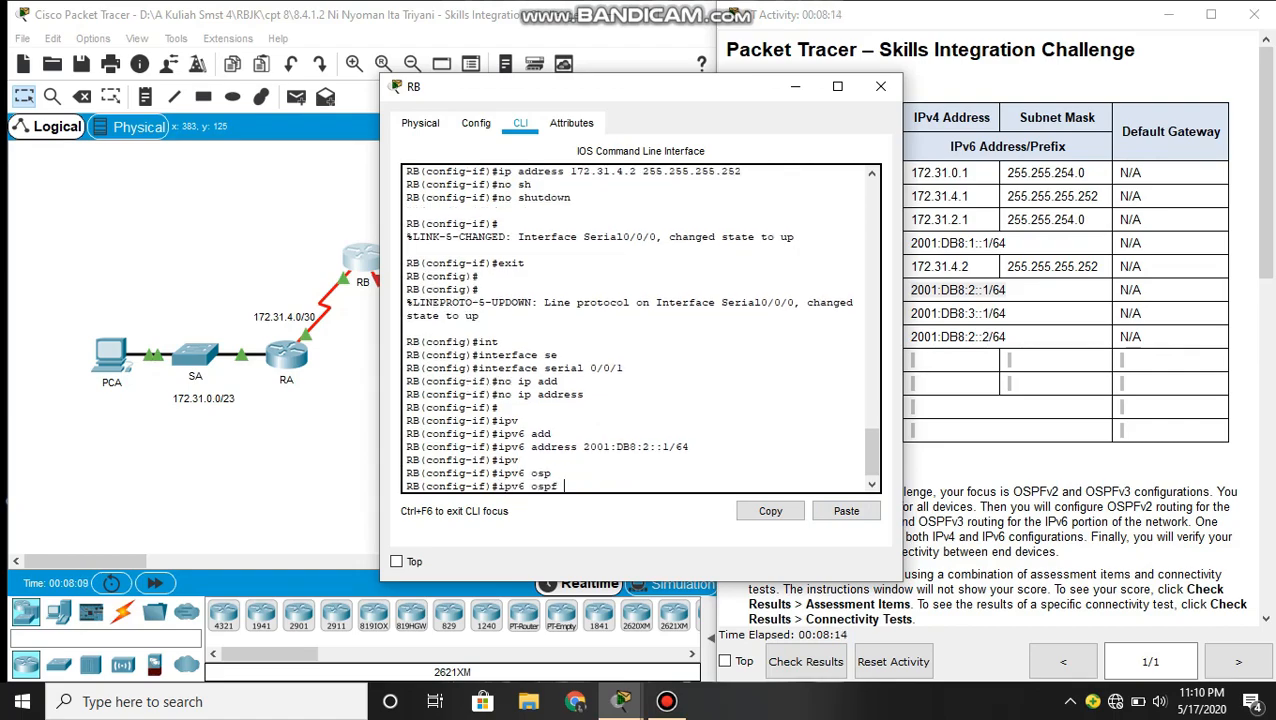
text(1 ar)
key(Tab)
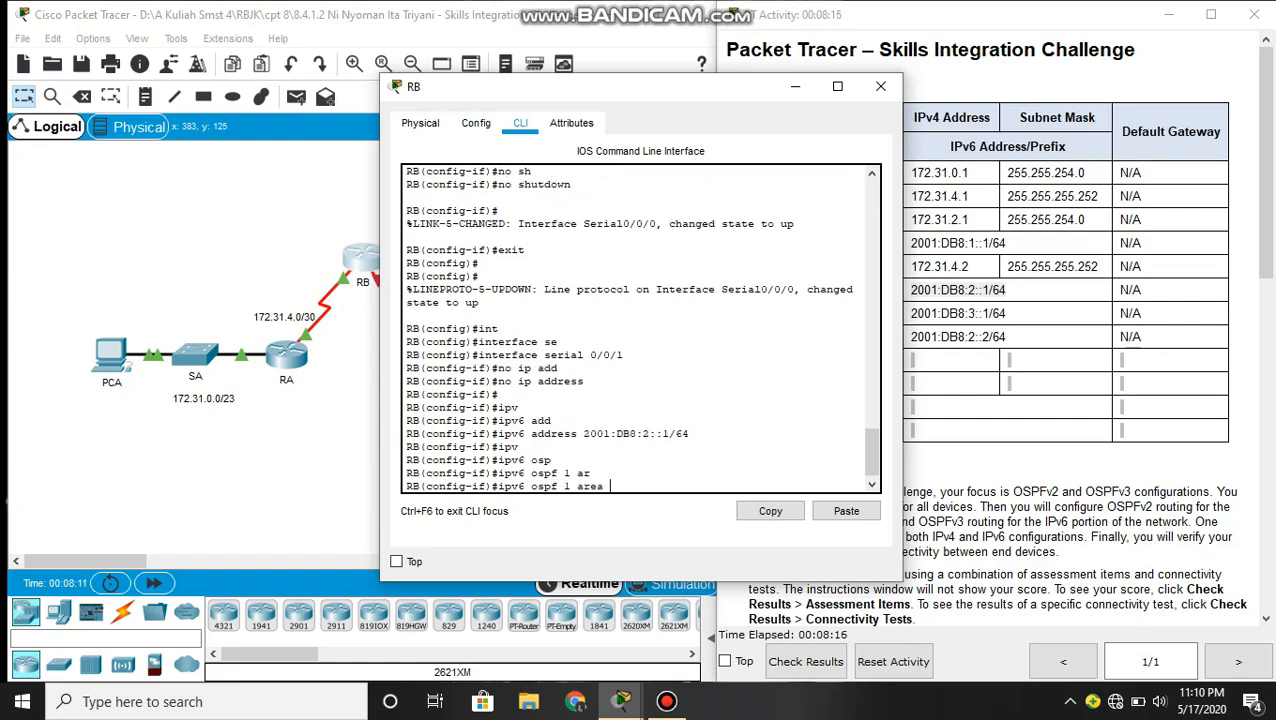
text(0)
key(Return)
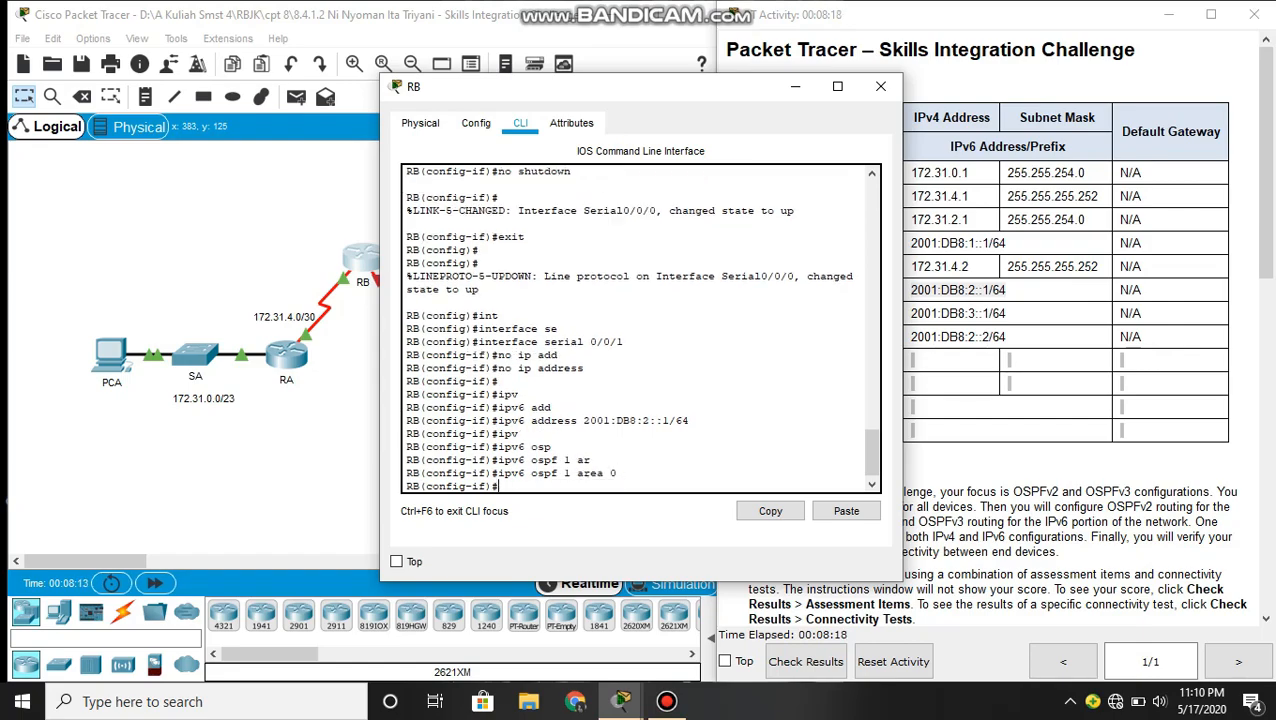
- Enable RB's Serial 0/0/1 interface with no shutdown
text(no sh)
key(Tab)
key(Return)
key(Return)
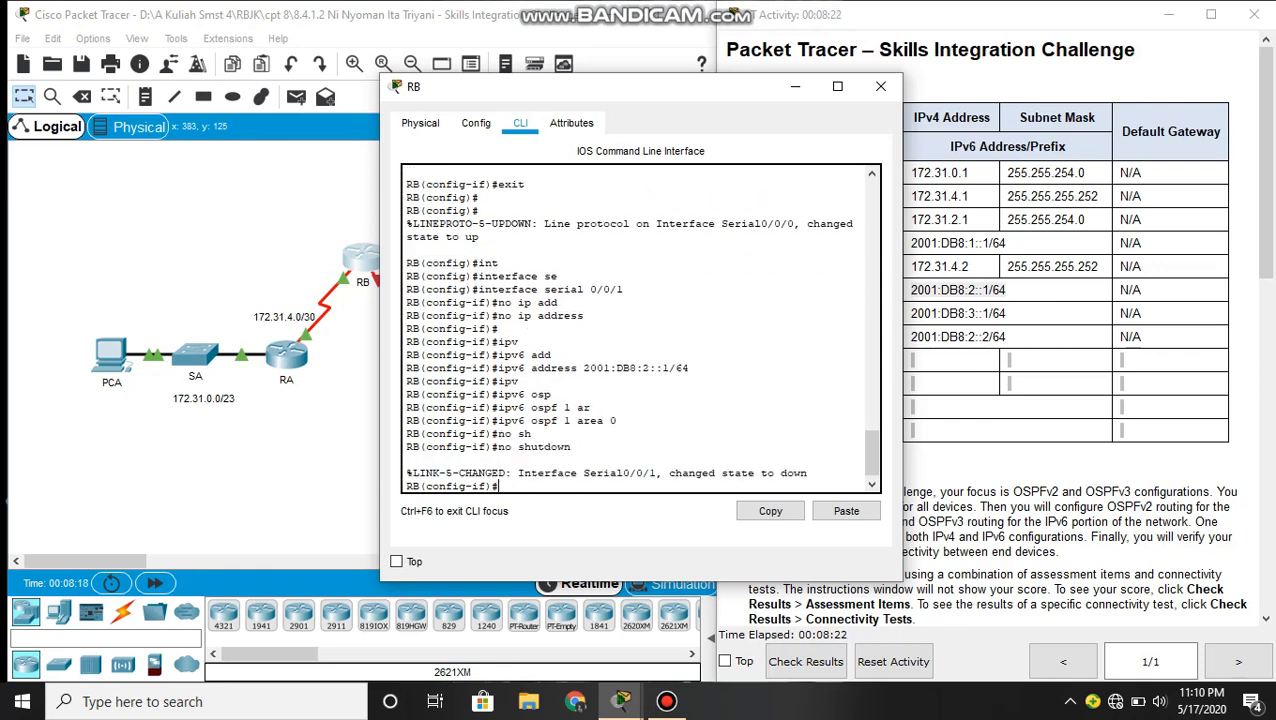
key(Return)
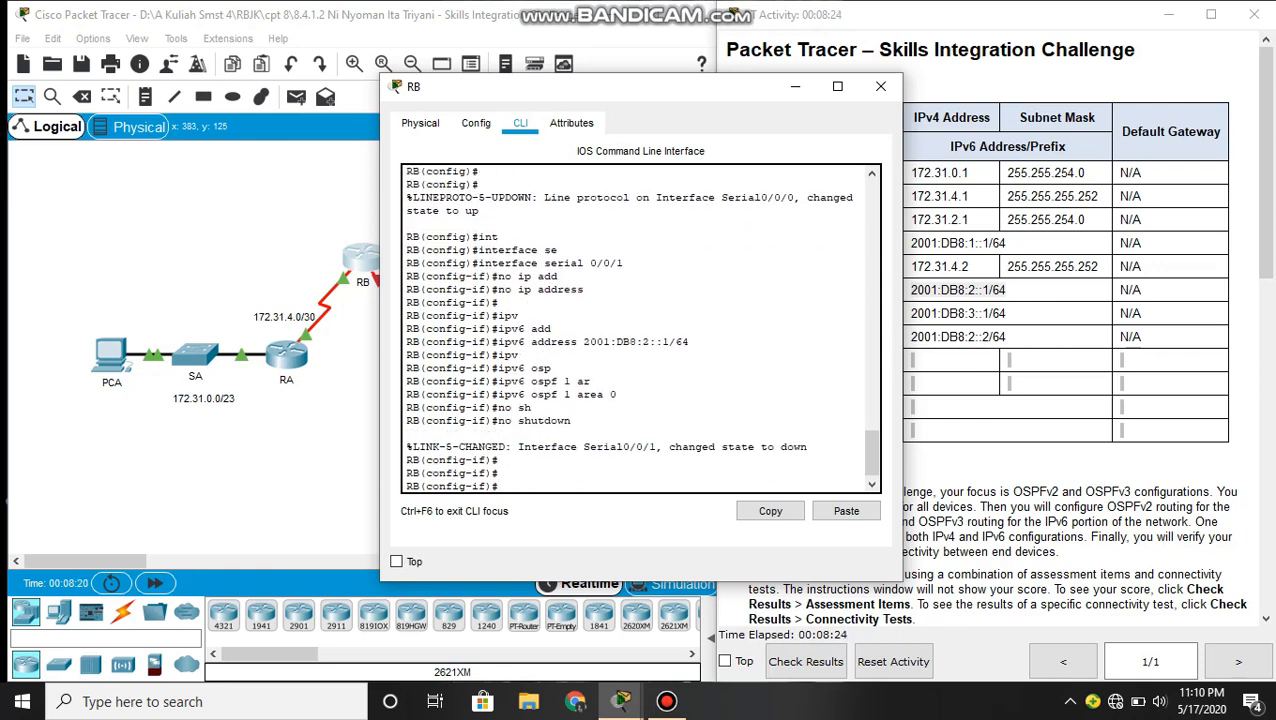
- Start OSPFv2 routing process 1 on RB with router ospf 1
text(rou)
key(Tab)
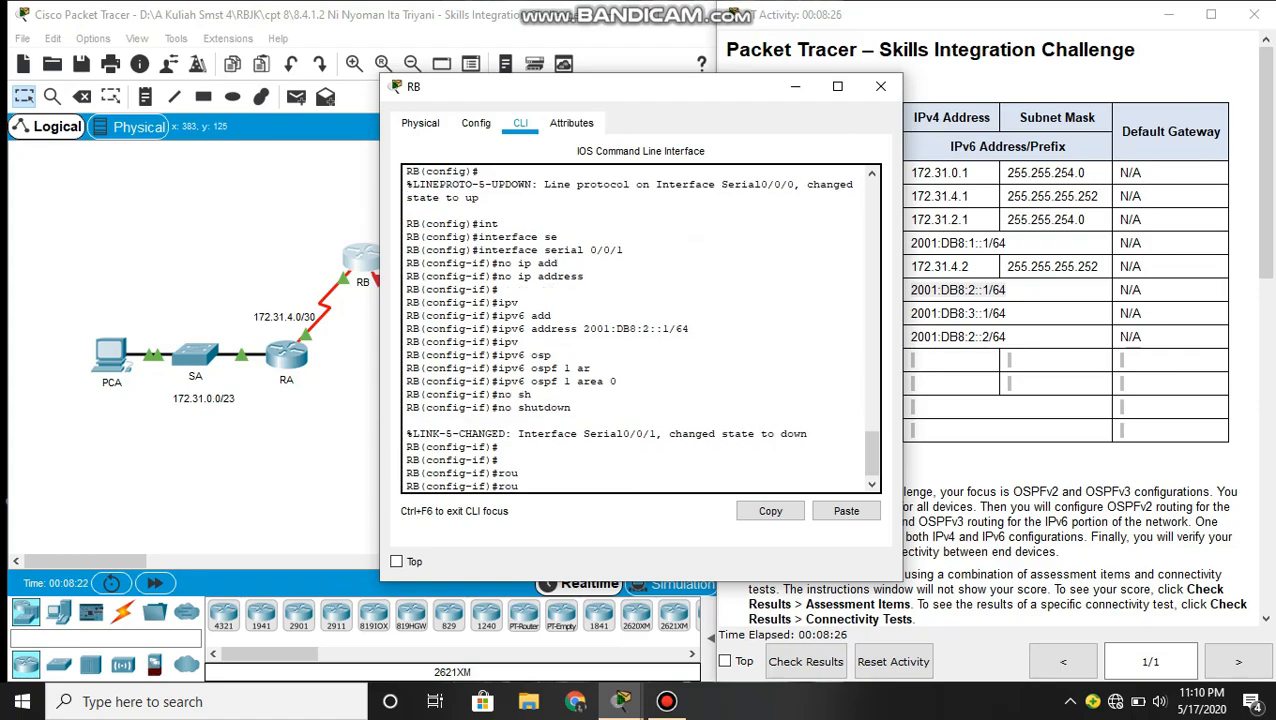
text(t)
key(Tab)
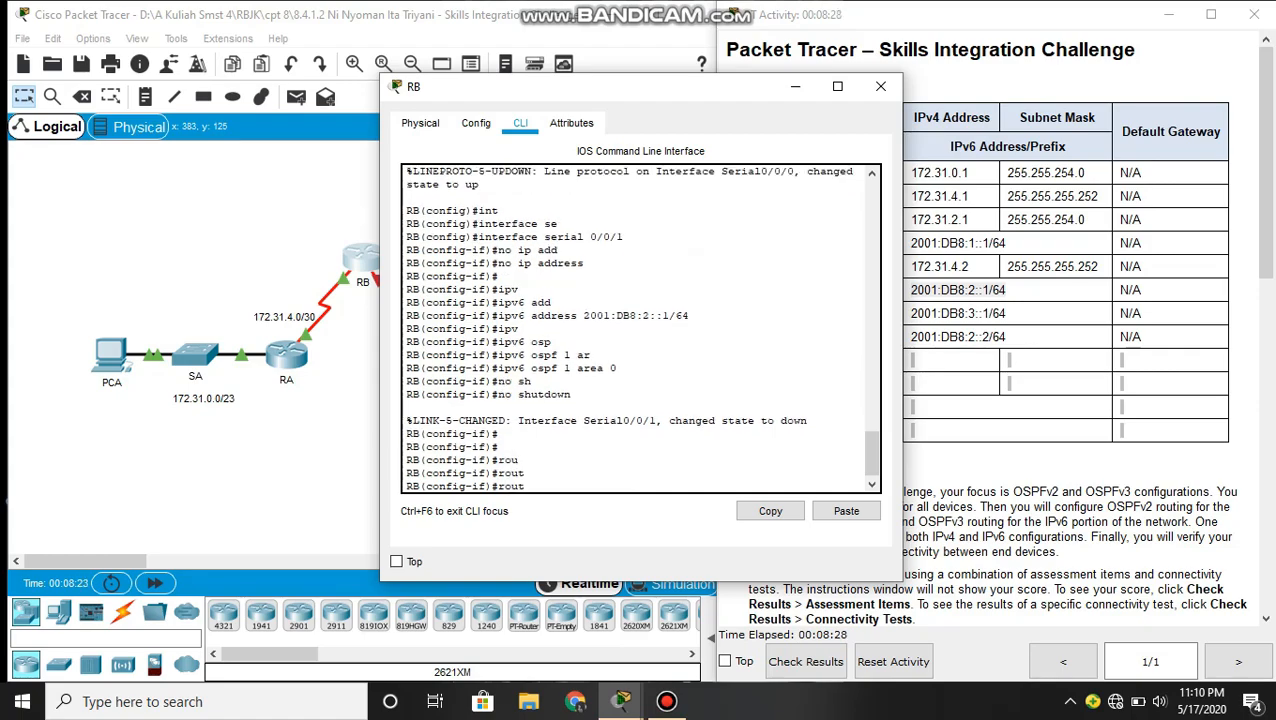
key(BackSpace)
key(BackSpace)
key(BackSpace)
key(BackSpace)
text(router osp)
key(Tab)
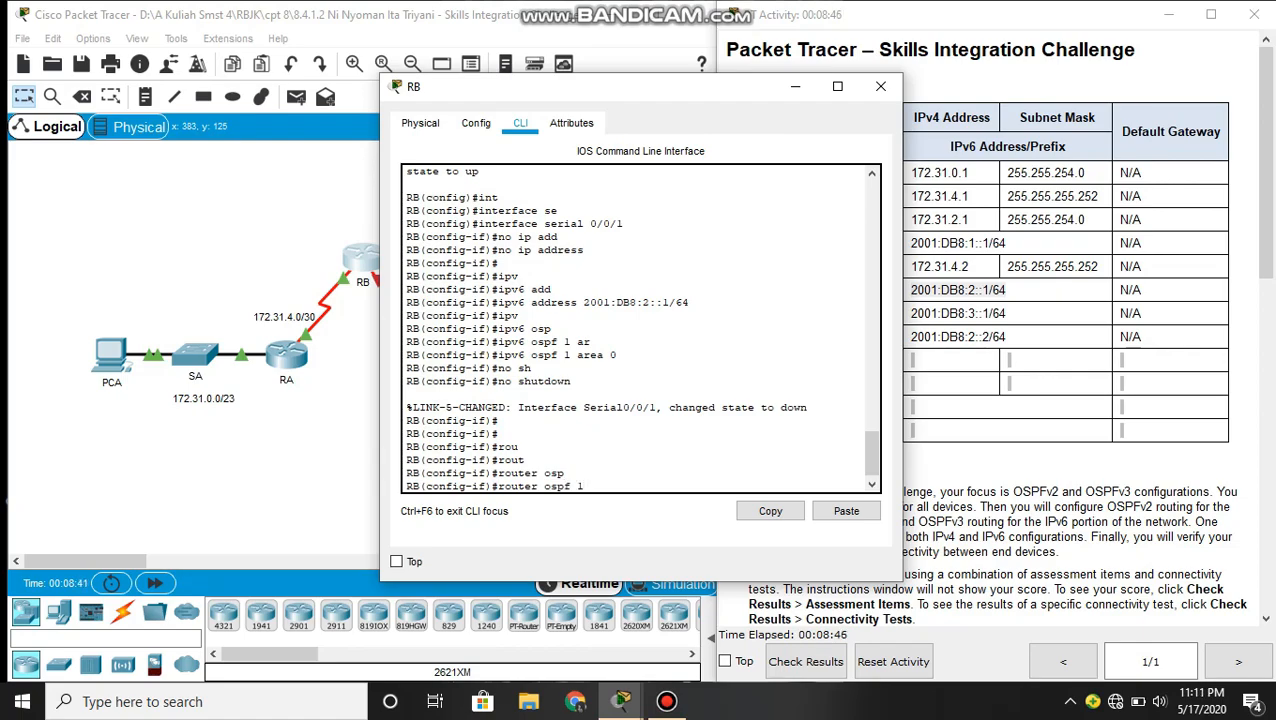
key(Return)
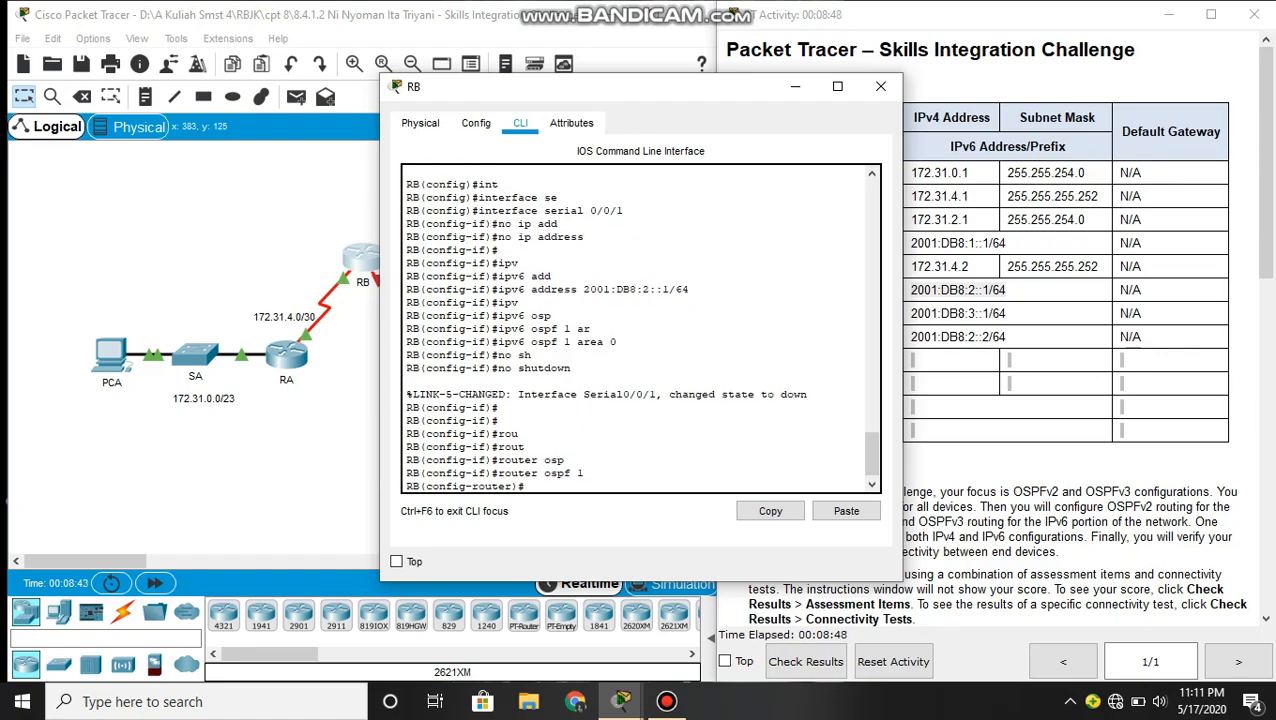
- Set the OSPFv2 router ID on RB to 2.2.2.2
text(ro)
key(Tab)
text(2)
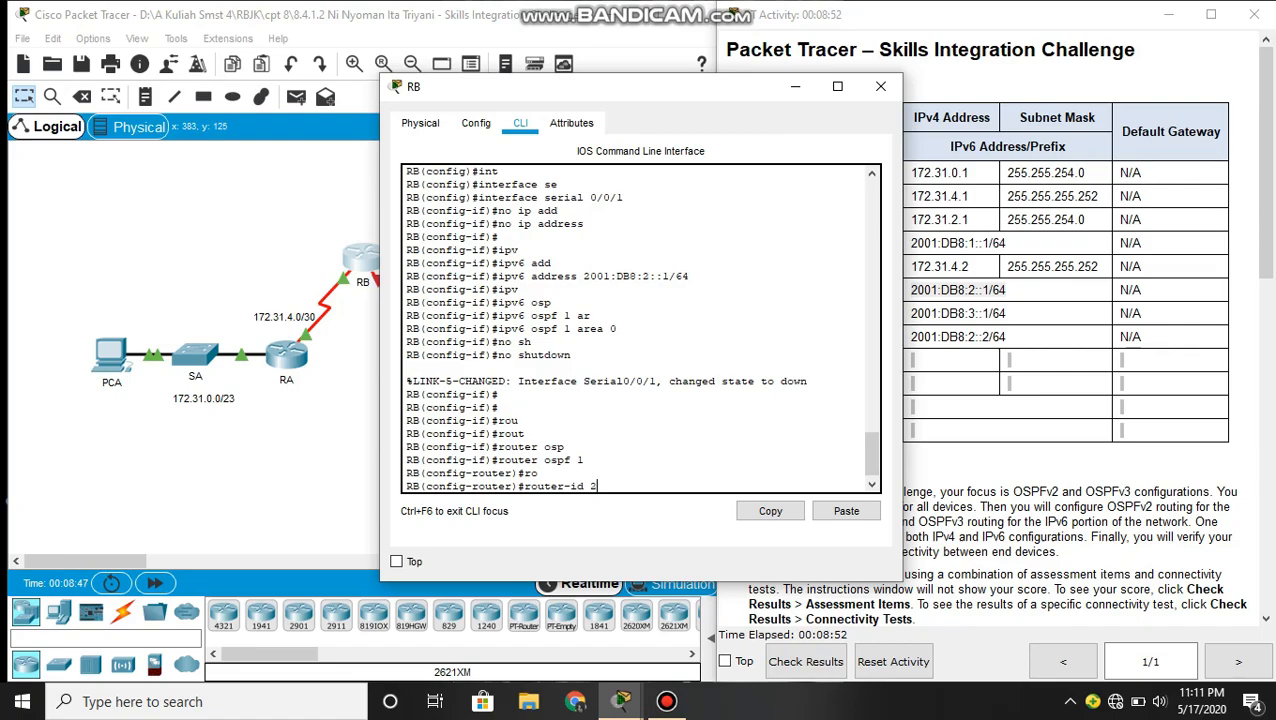
text(.2.2.2)
key(Return)
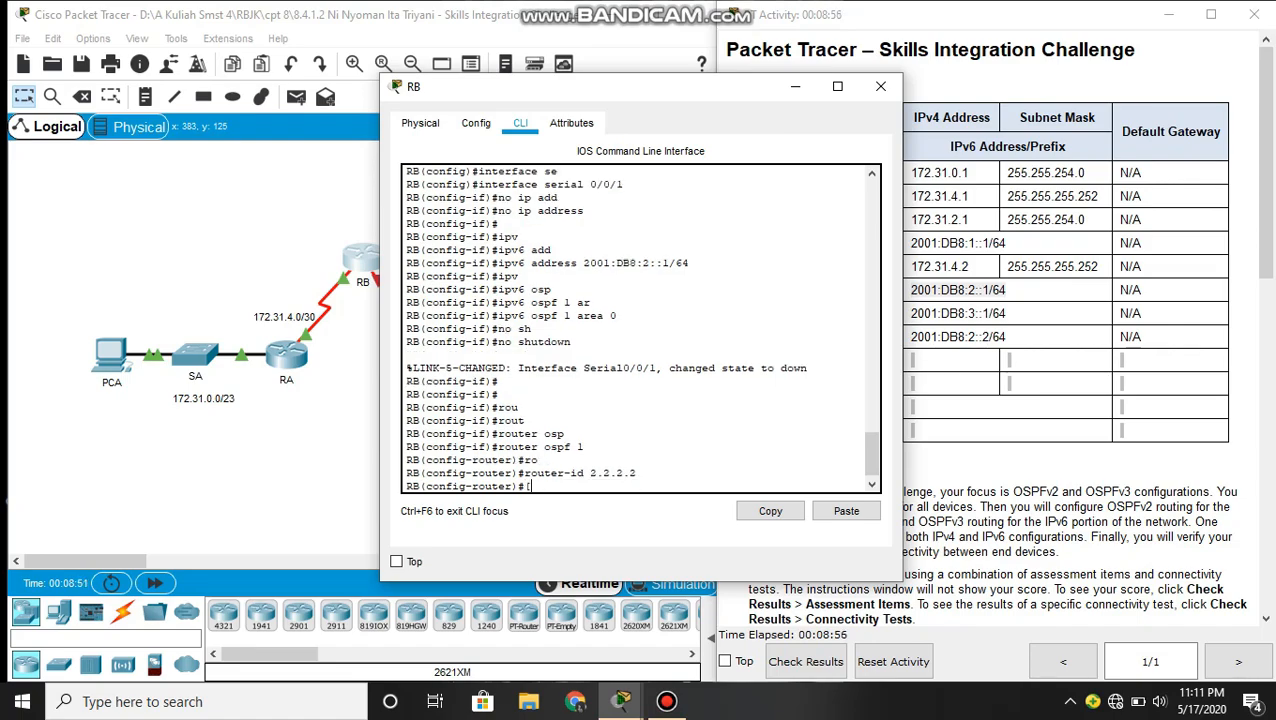
- Make GigabitEthernet 0/0 a passive interface in RB's OSPFv2 process
text(pas)
key(Tab)
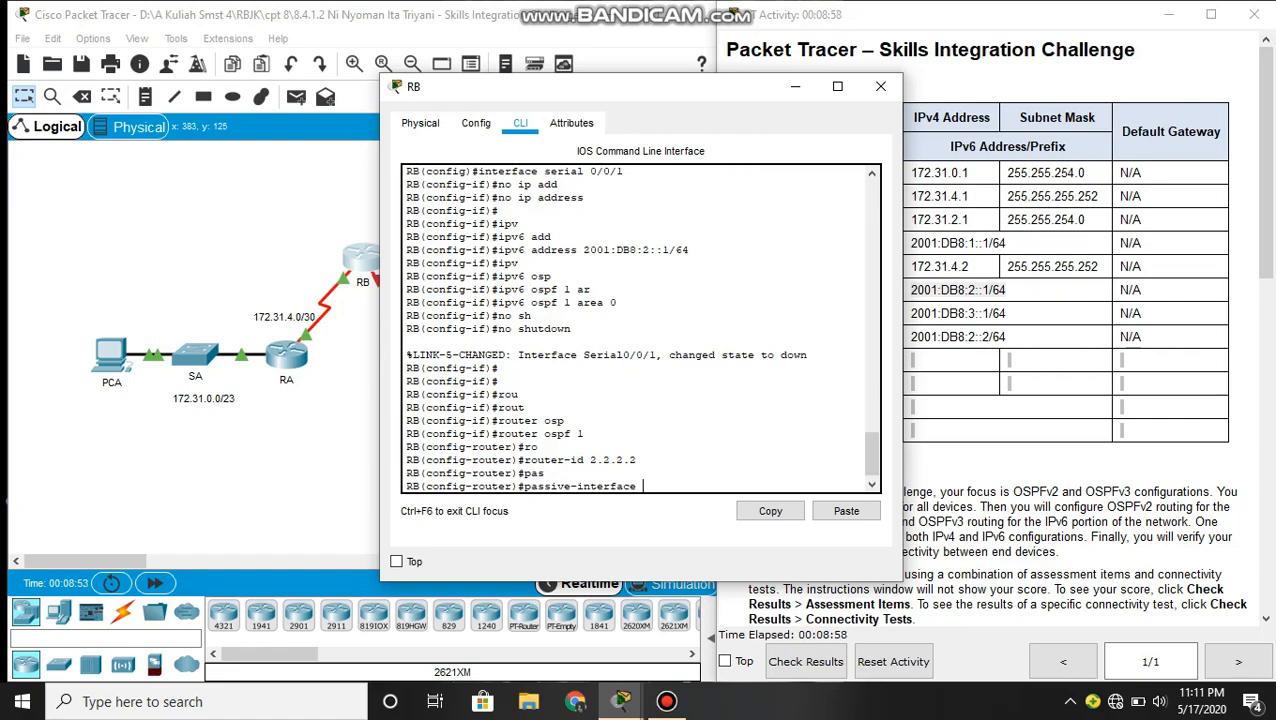
text(gi)
key(Tab)
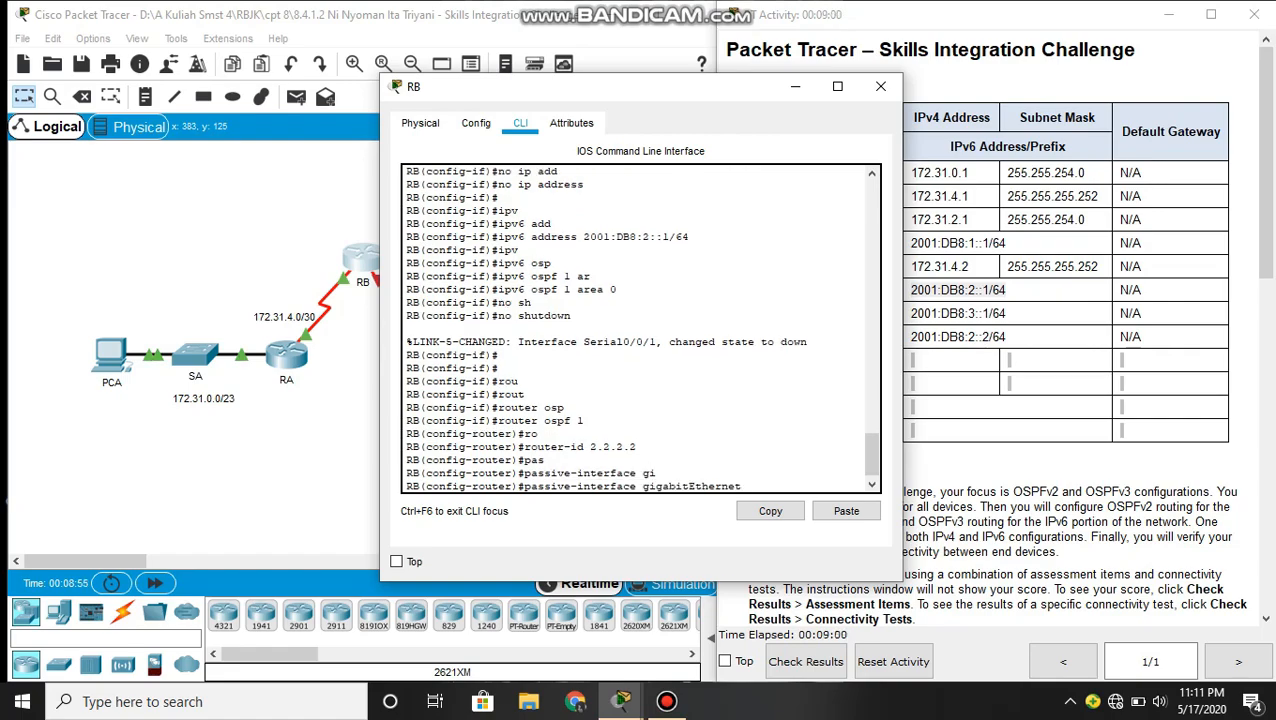
text(0/0)
key(Return)
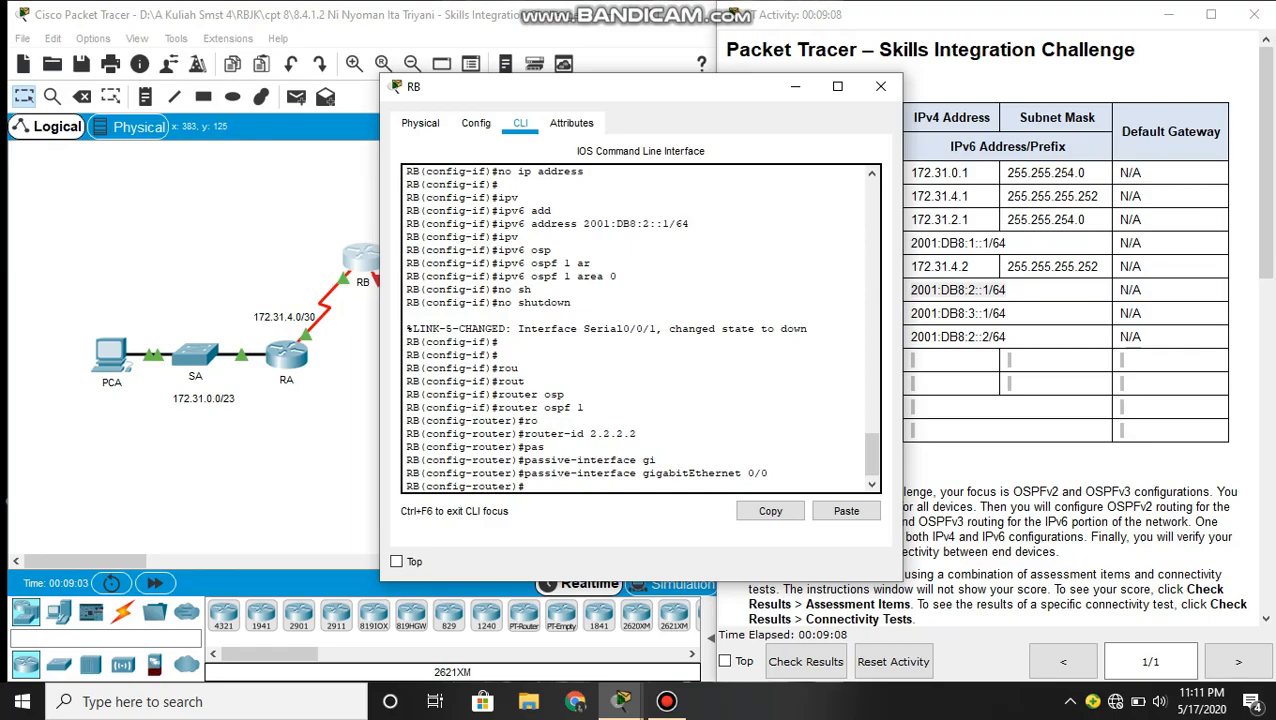
- Advertise network 172.31.2.0 with wildcard mask 0.0.1.255 in OSPF area 0 on RB
text(net)
key(Tab)
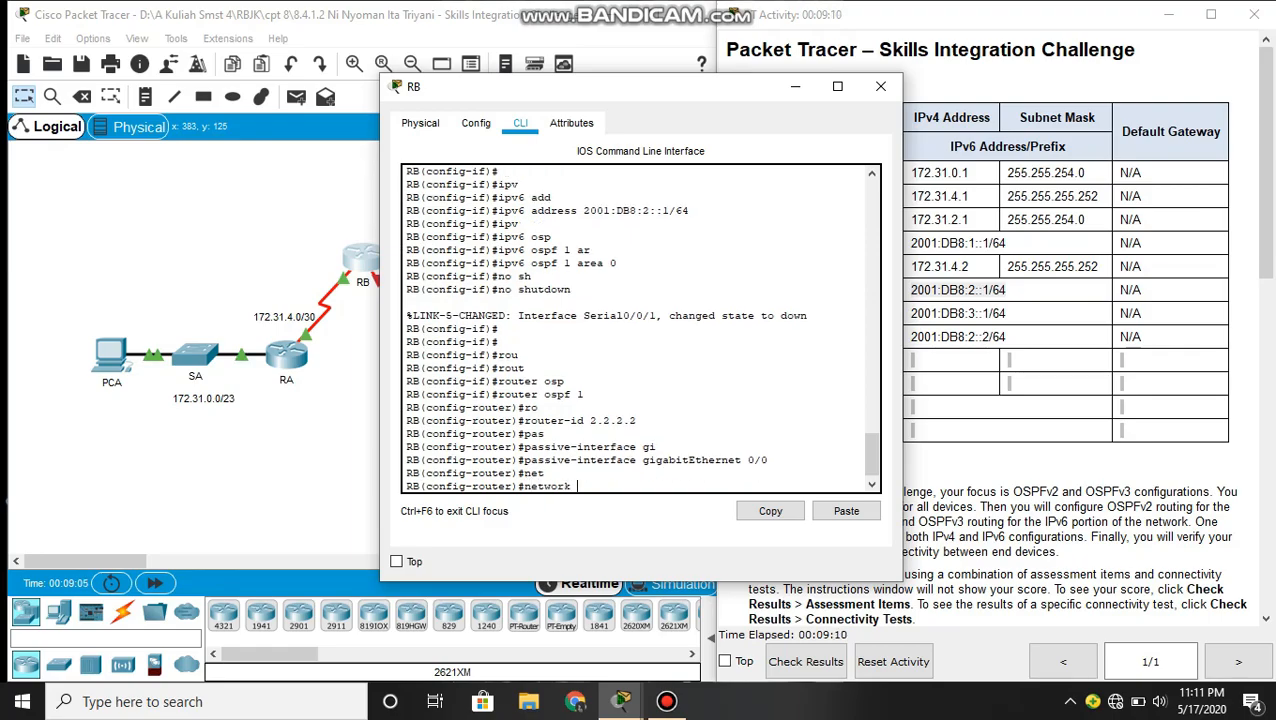
text(172.31.2.0 0.0.1.255)
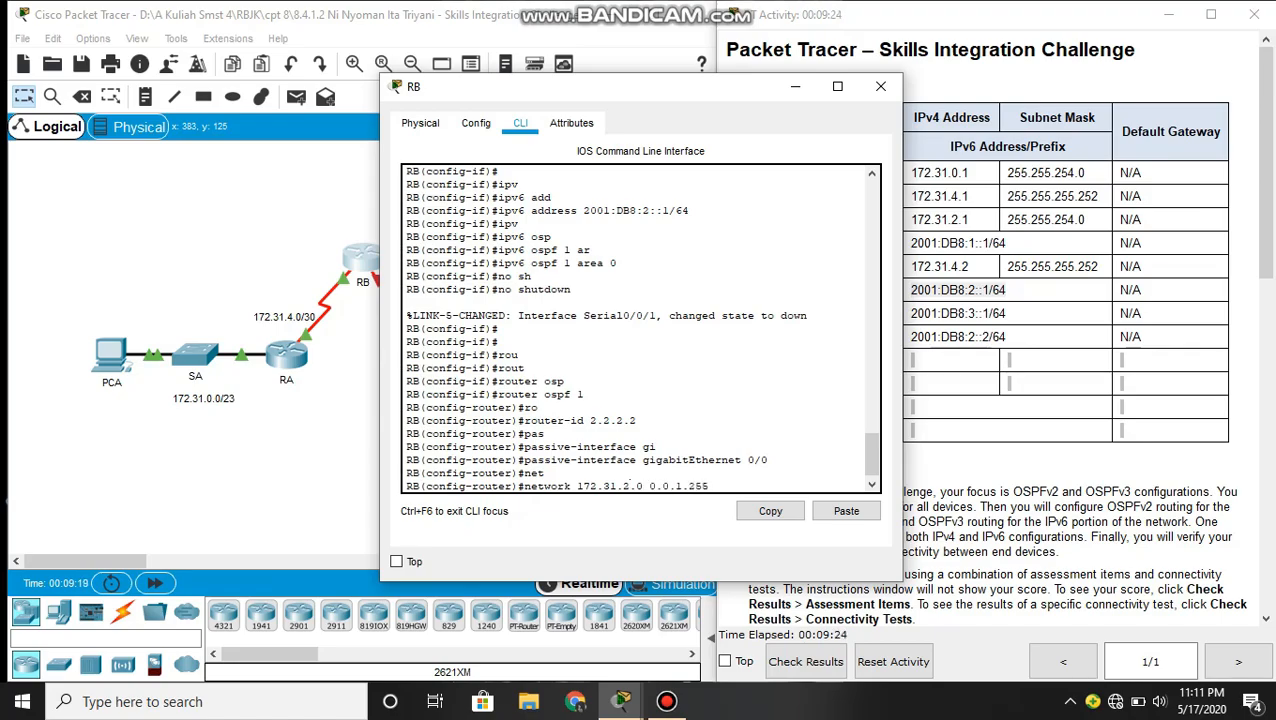
text( are)
key(Tab)
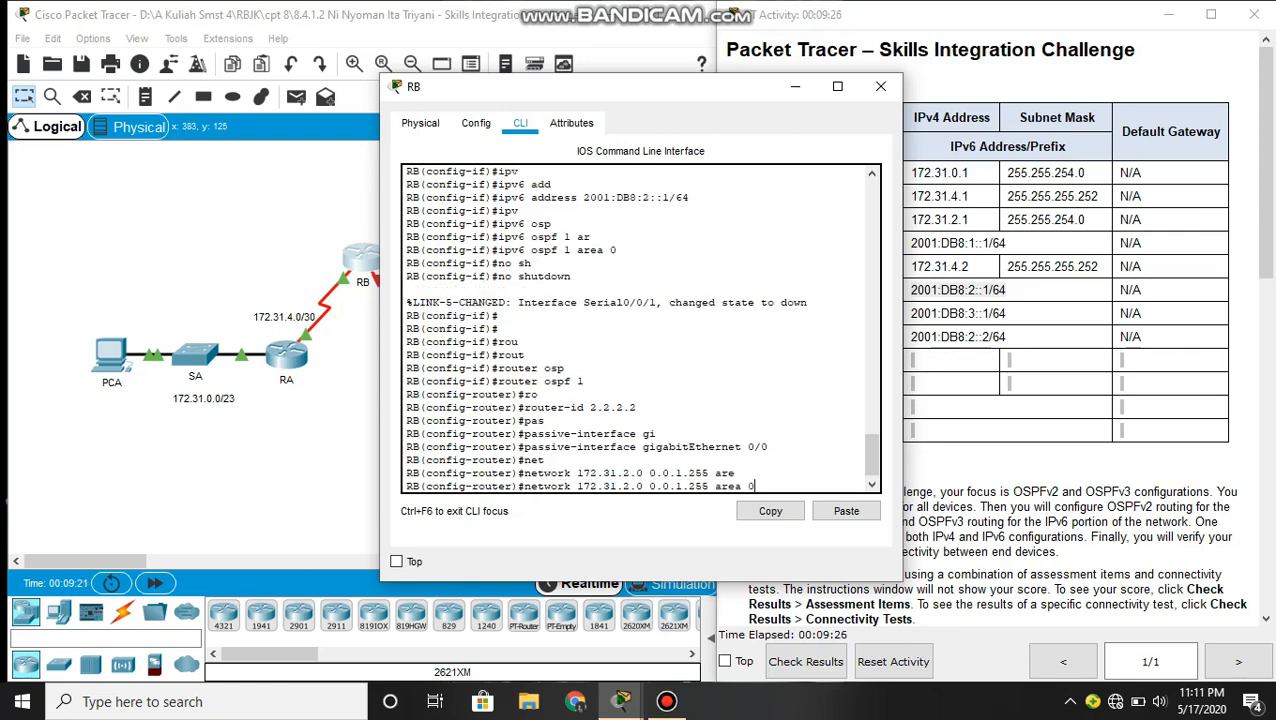
key(Return)
- Advertise network 172.31.4.0 with wildcard mask 0.0.0.3 in OSPF area 0 on RB
text(net)
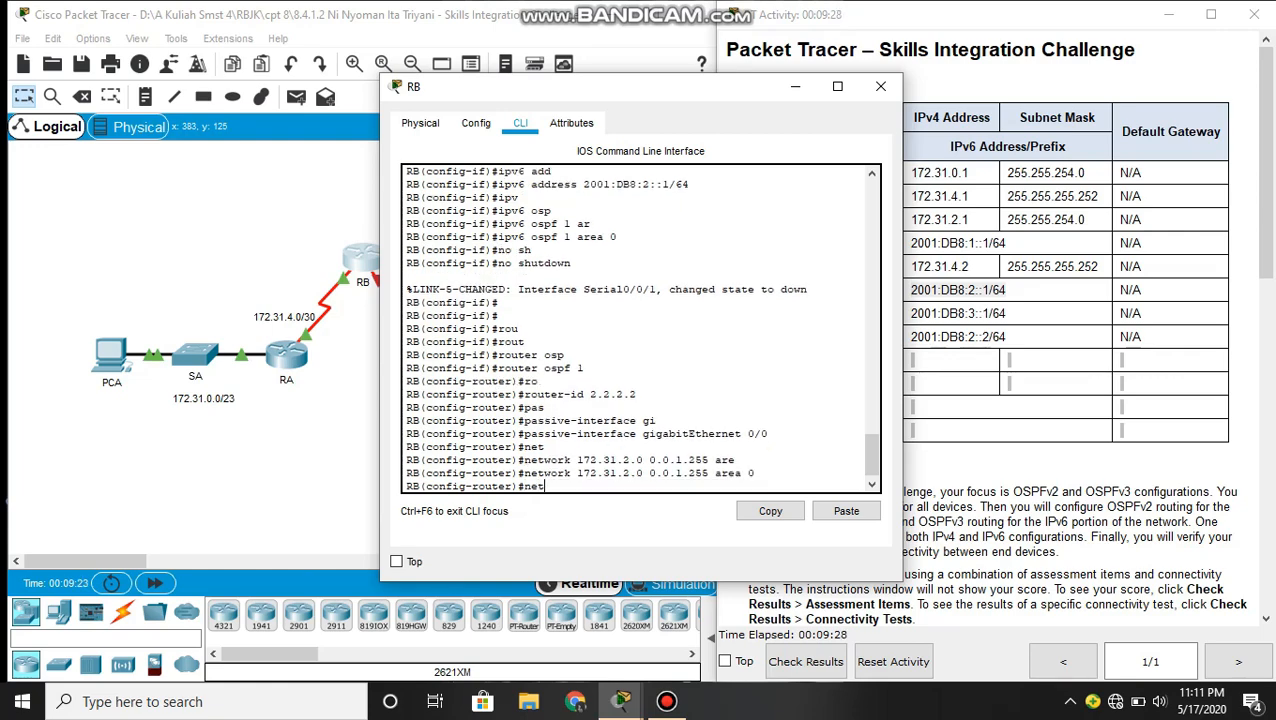
key(Tab)
text(17)
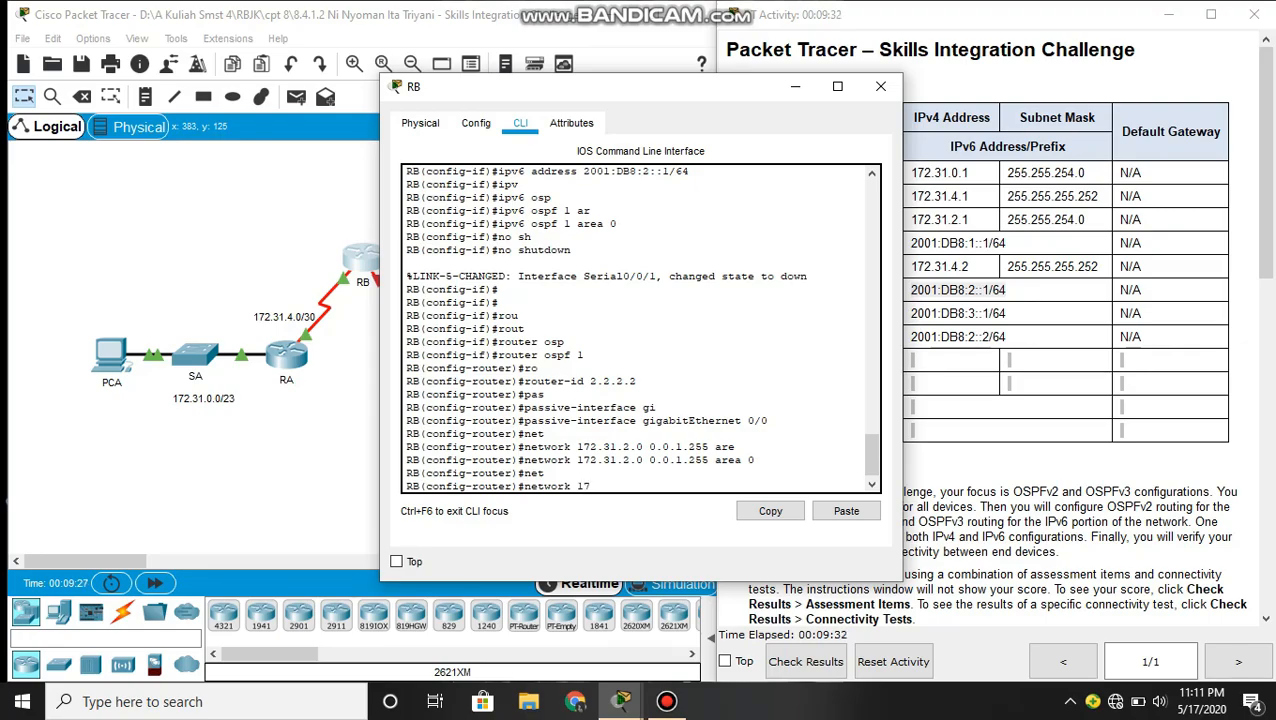
text(2.31.4.0 0.0.0.3 are)
key(Tab)
text(0)
key(Return)
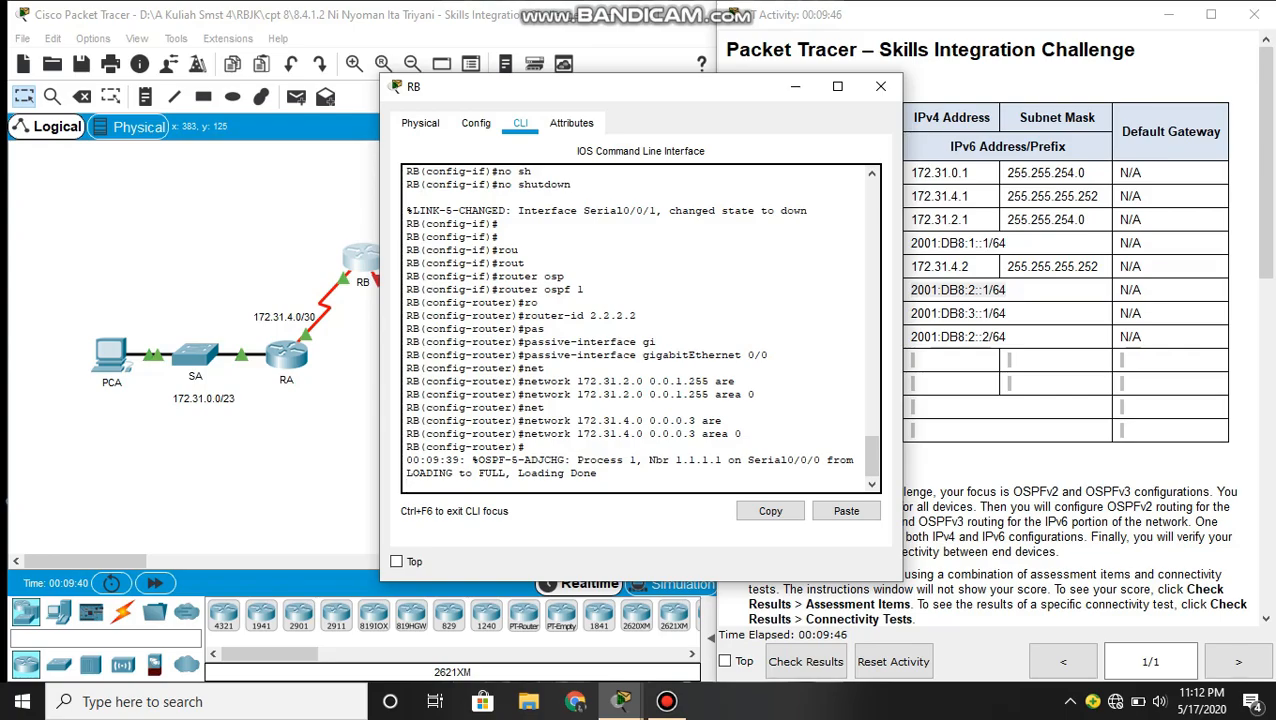
- Exit RB's OSPFv2 router configuration and return to global configuration mode
text(exit)
key(BackSpace)
key(BackSpace)
key(BackSpace)
key(Return)
key(Return)
text(exit)
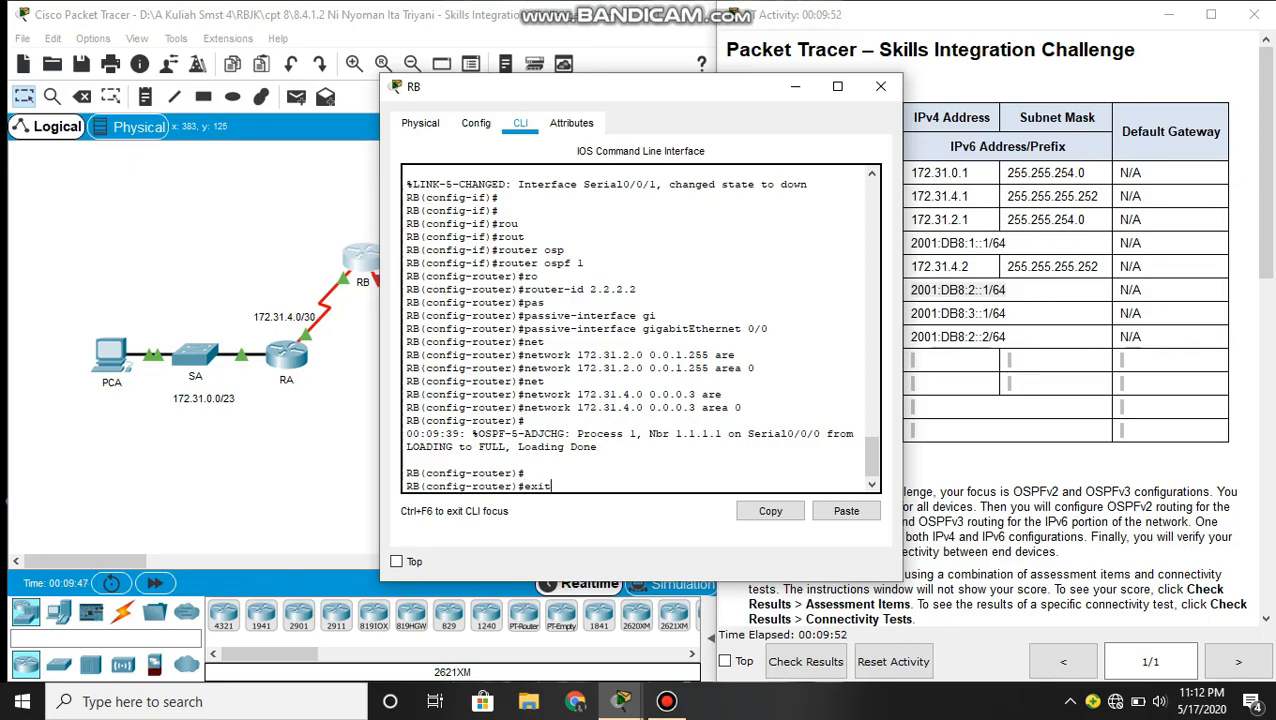
key(Return)
key(Return)
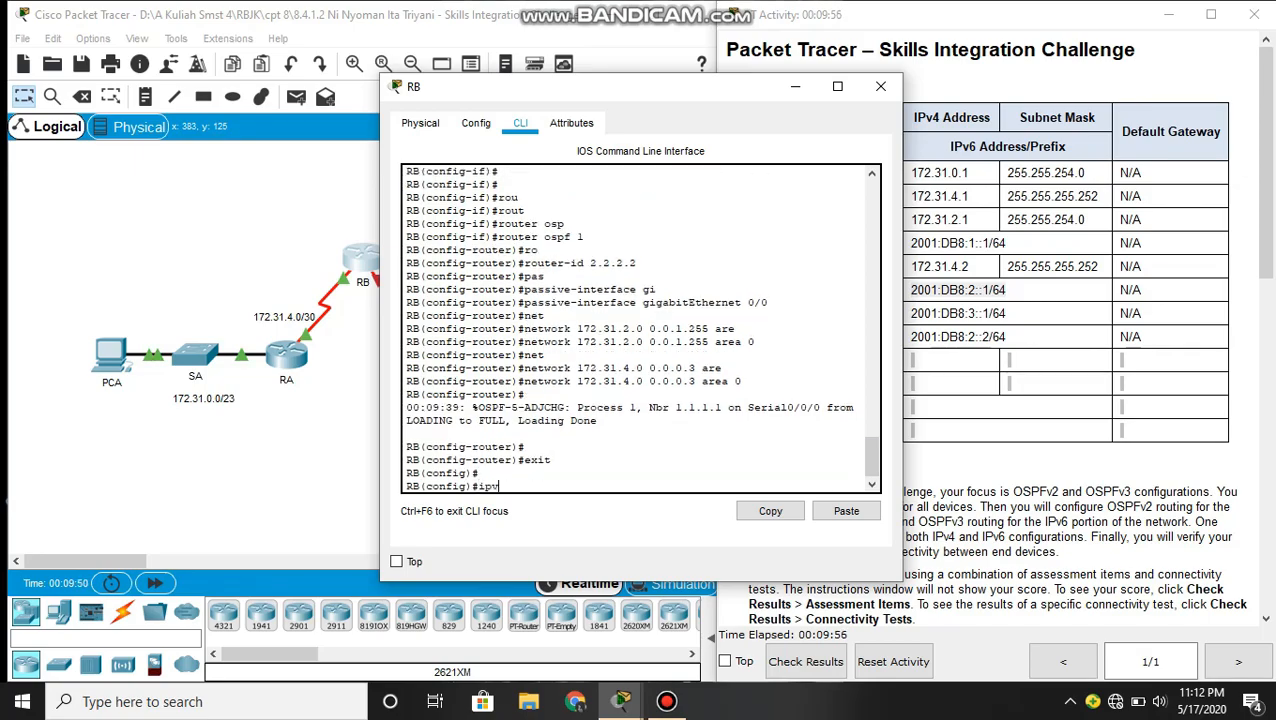
- Start OSPFv3 routing process 1 on RB with ipv6 router ospf 1
text(ipv)
key(Tab)
text(ro)
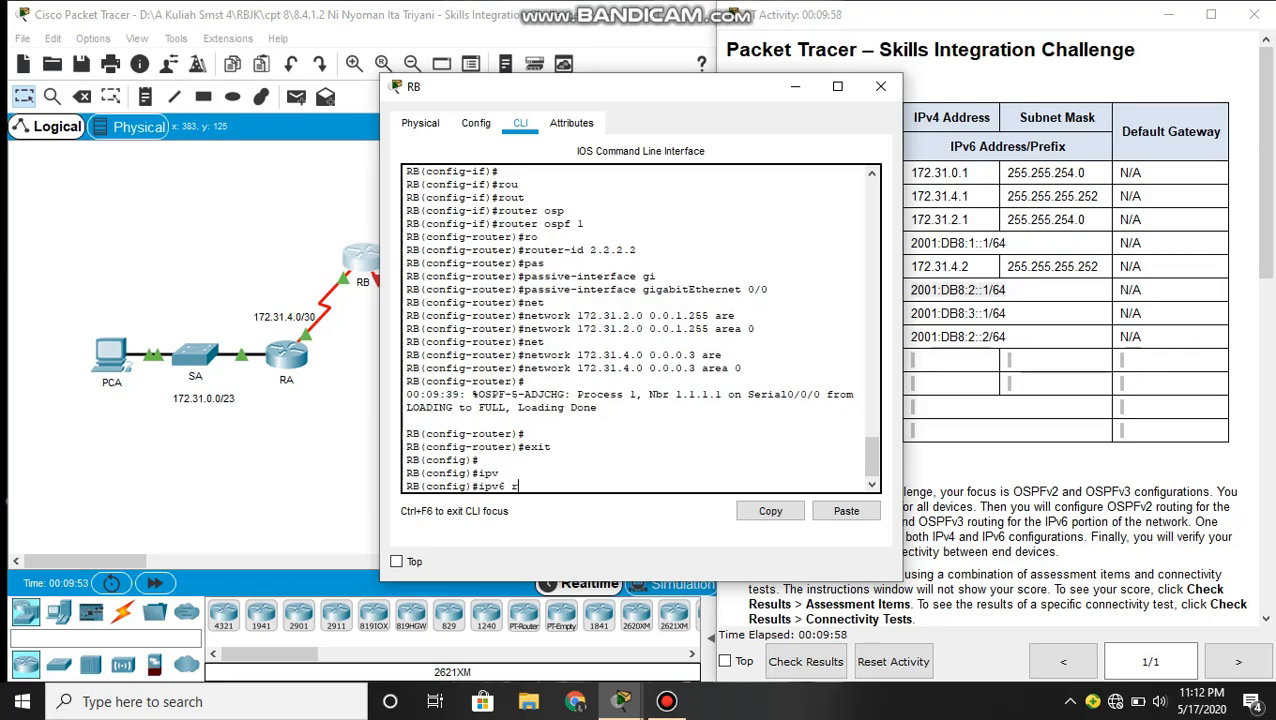
key(Tab)
text(ute)
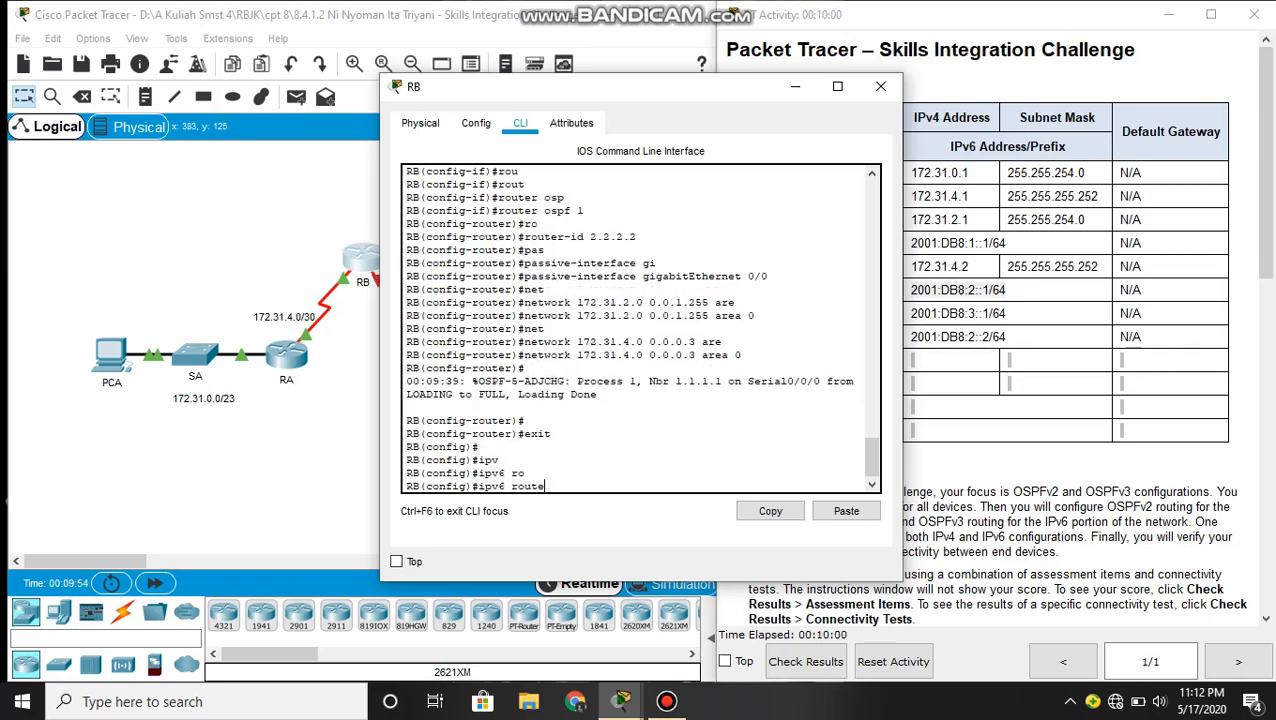
text(r os)
key(Tab)
text(1)
key(Return)
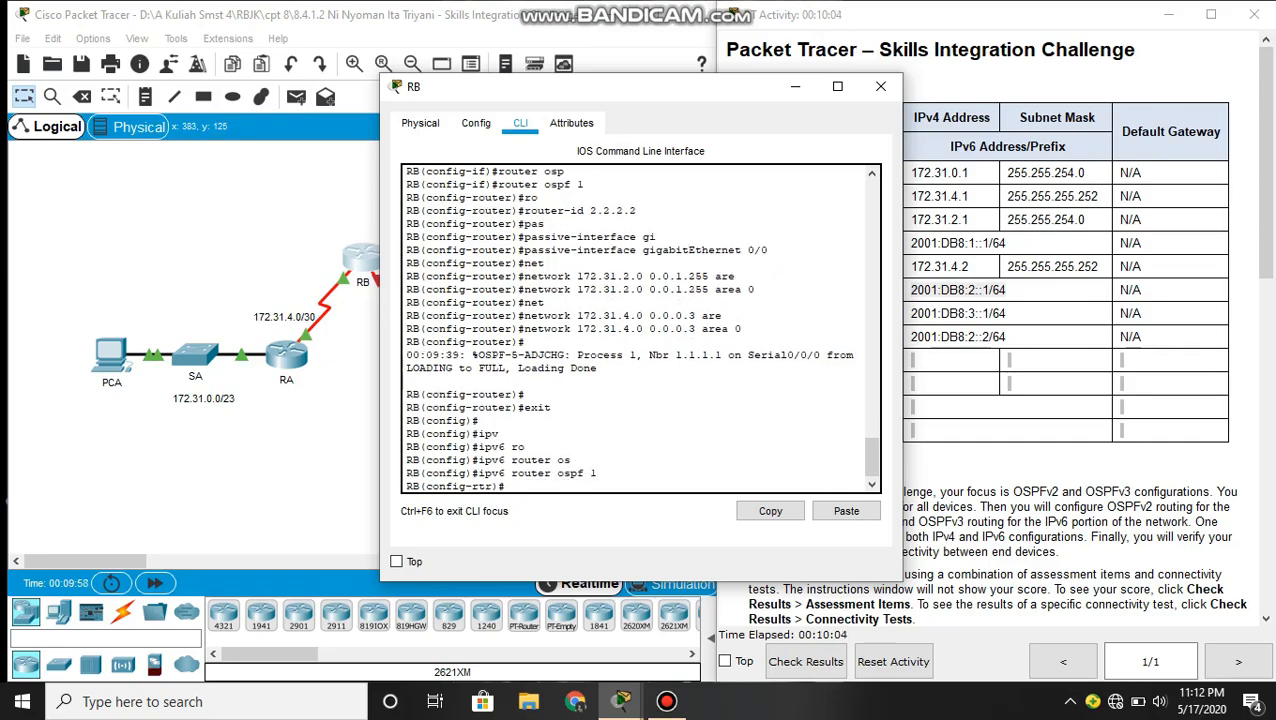
- Set RB's OSPFv3 router ID to 2.2.2.2
text(rou)
key(Tab)
text(2.2.2.2)
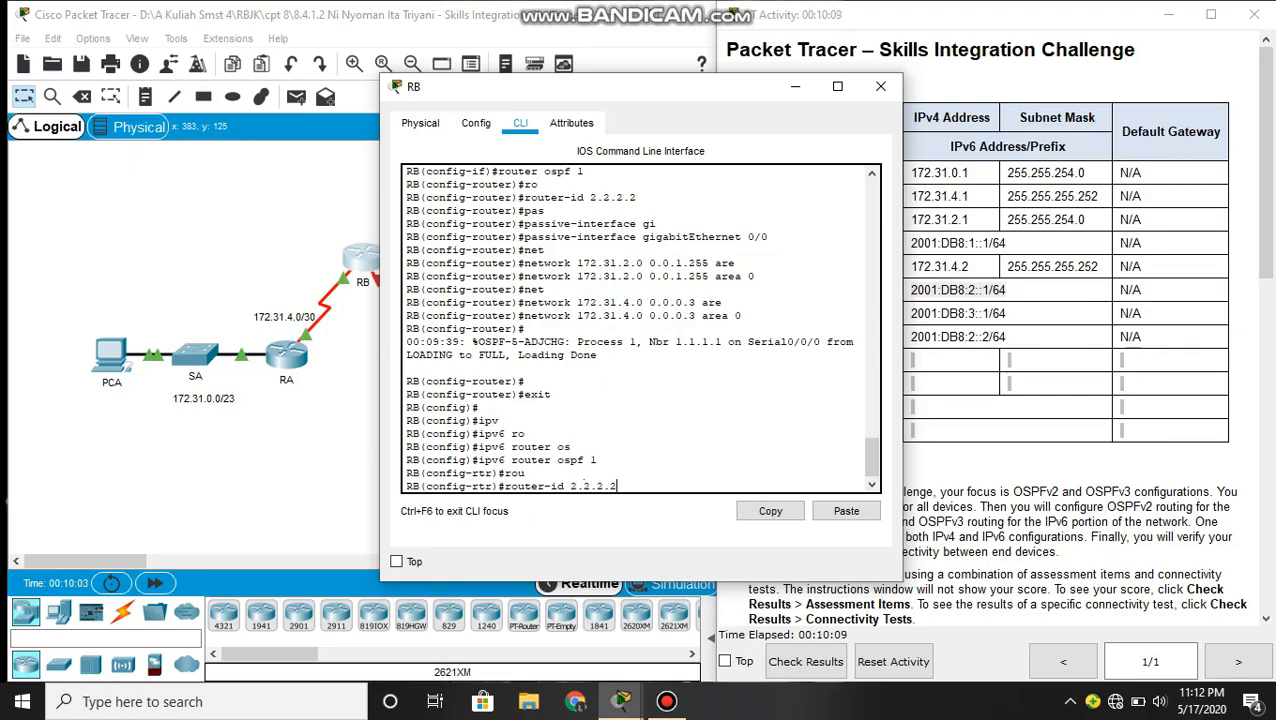
key(Return)
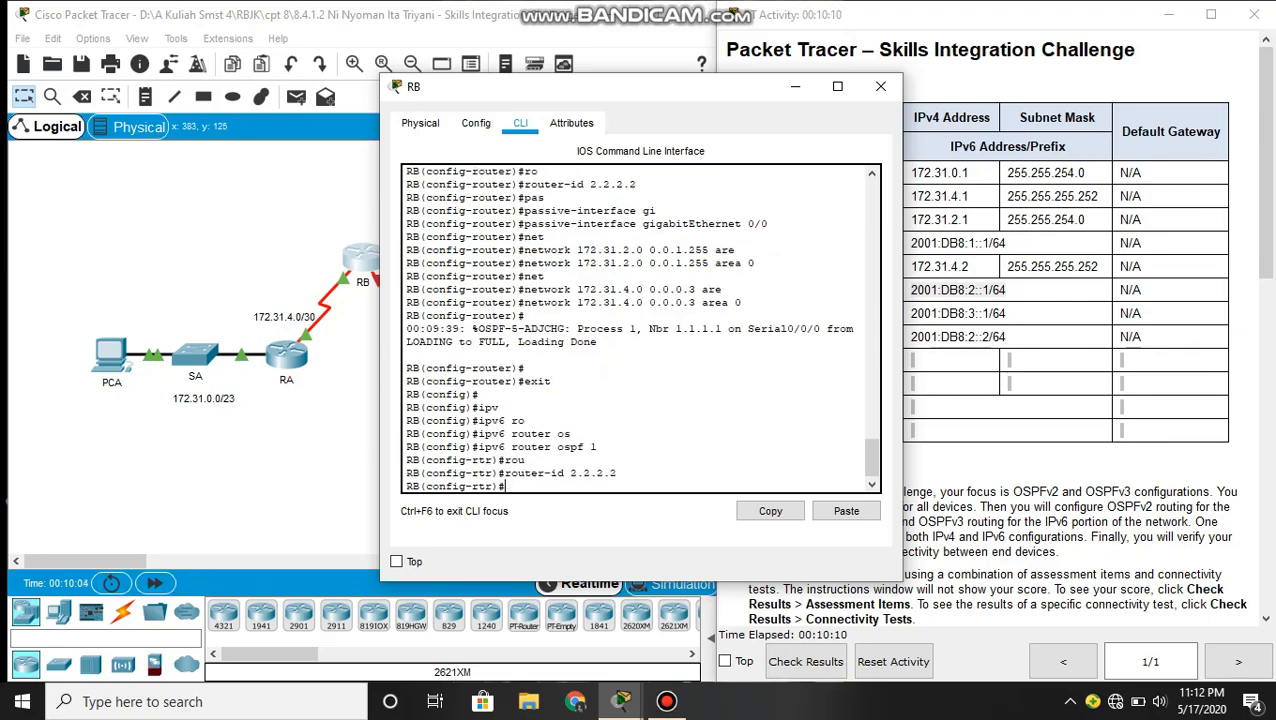
- Exit OSPFv3 router configuration and global configuration on RB, returning to privileged EXEC mode
text(exit)
key(Return)
key(Return)
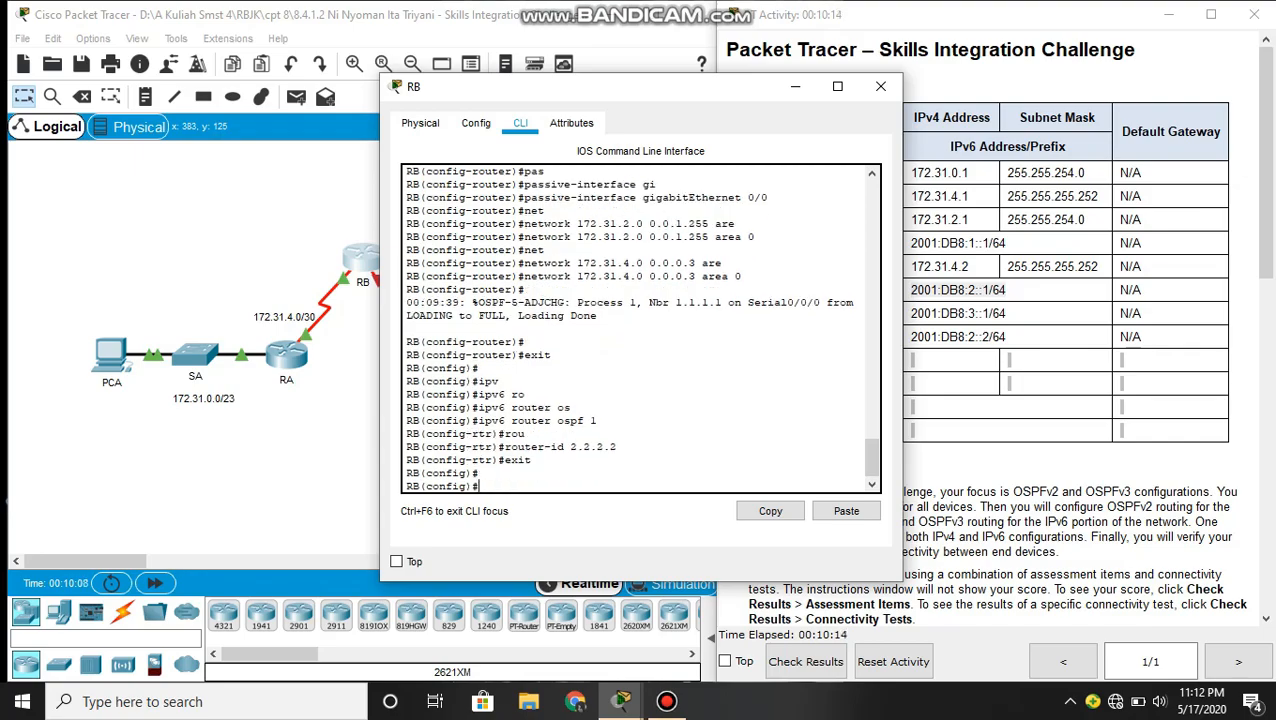
text(exit)
key(Return)
key(Return)
text(end)
key(BackSpace)
key(BackSpace)
key(BackSpace)
key(BackSpace)
- Reset all OSPFv3 processes on RB with clear ipv6 ospf process and confirm the reset
text(clea)
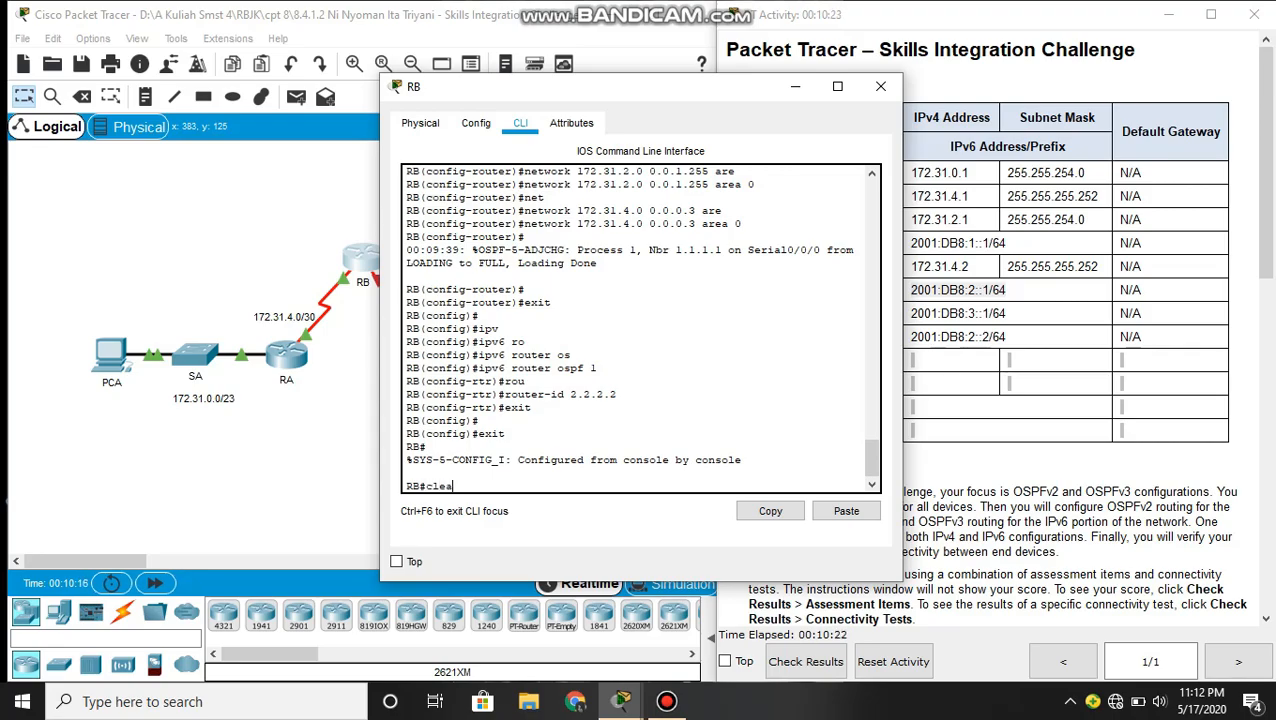
key(Tab)
text(ipv)
key(Tab)
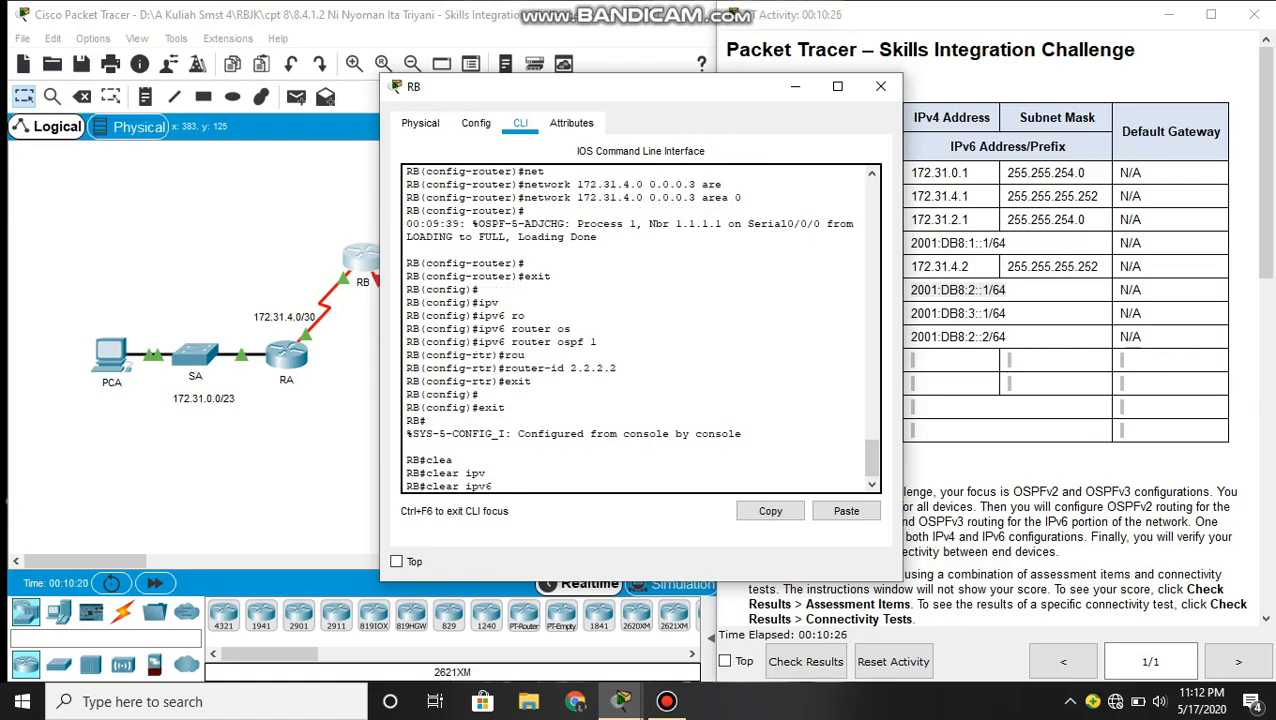
text(os)
key(Tab)
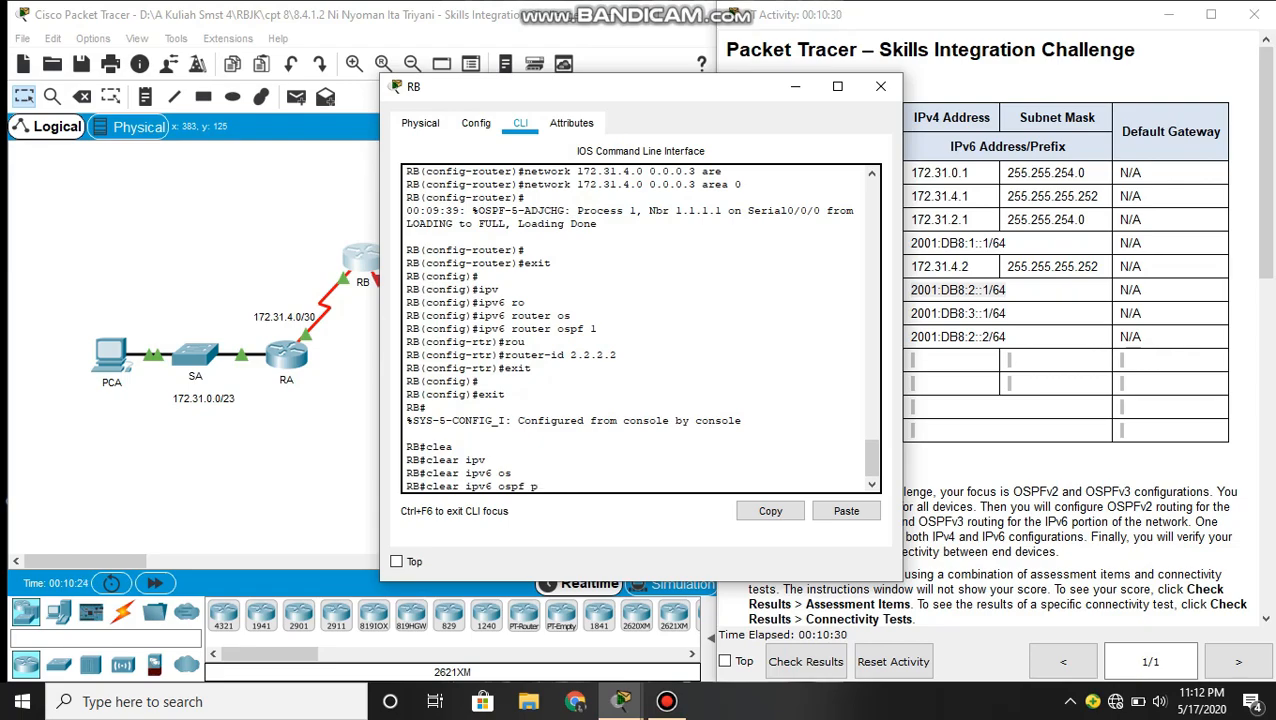
text(p)
key(Tab)
key(Return)
text(y)
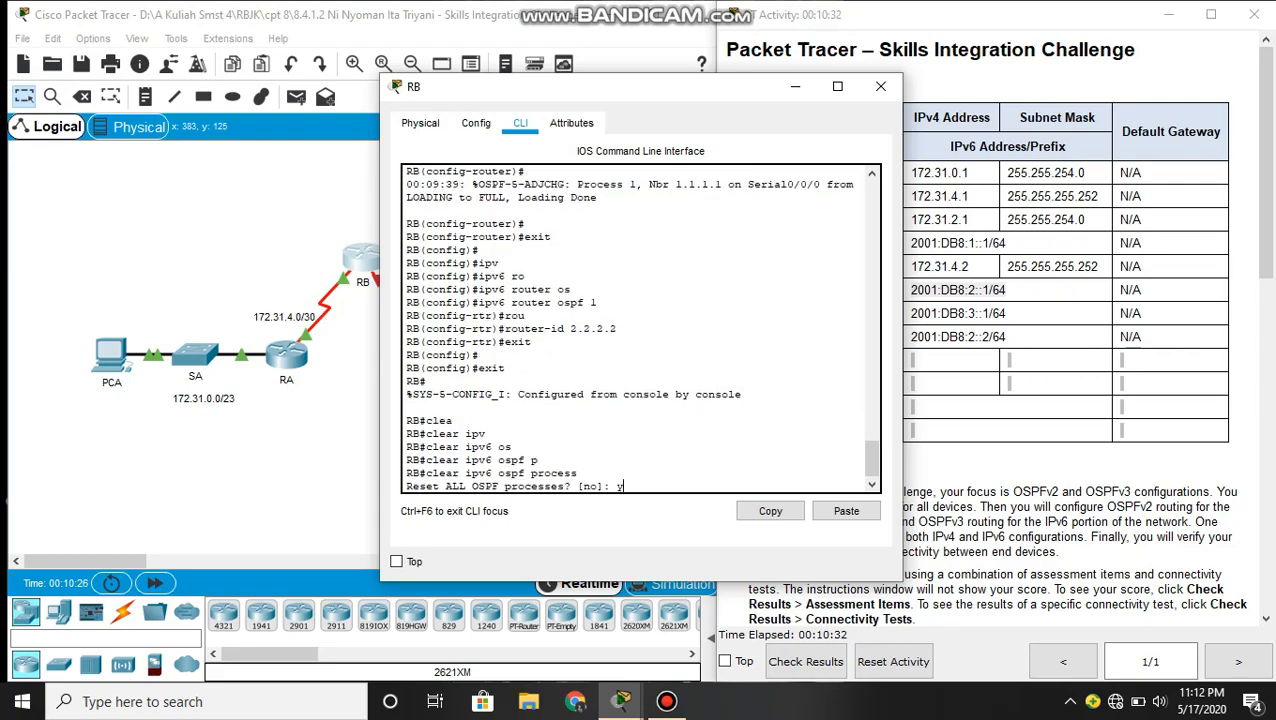
key(Return)
key(Return)
key(Return)
key(Return)
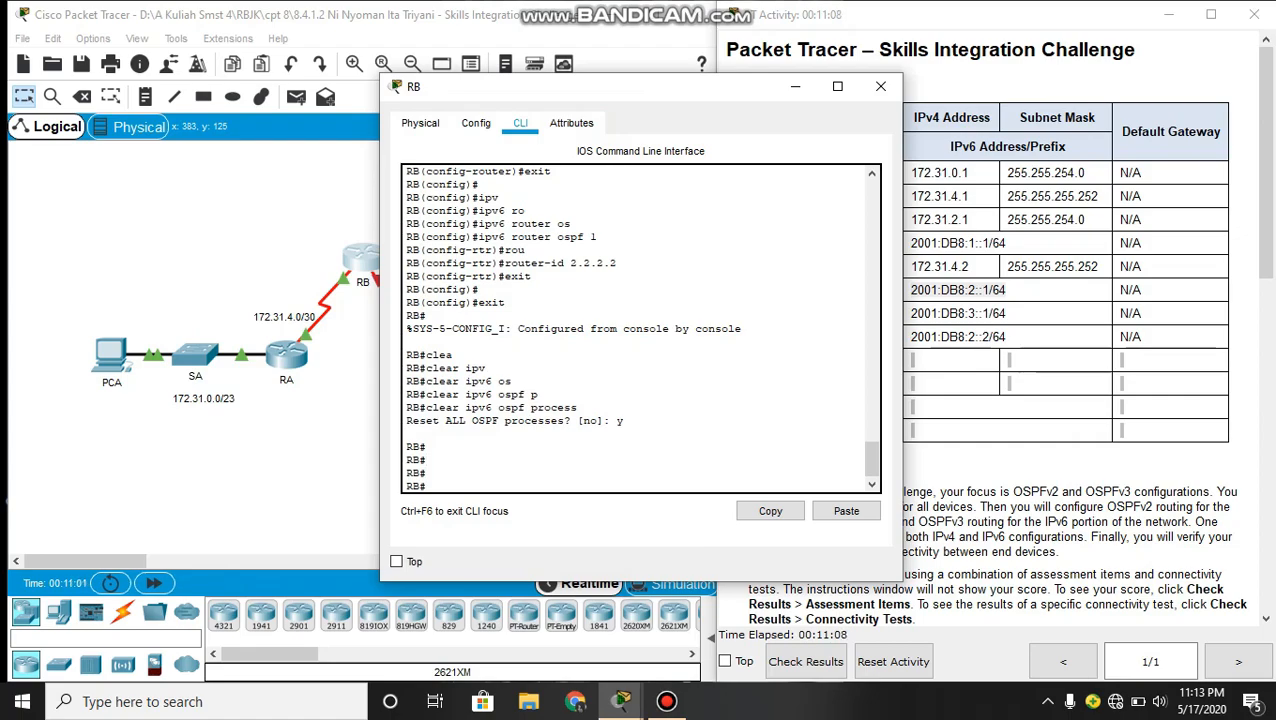
- Close RB's window and review the activity's requirements for RC addressing, OSPFv3 routing and the PCs
click(880, 86)
scroll(990, 330, down, 5)
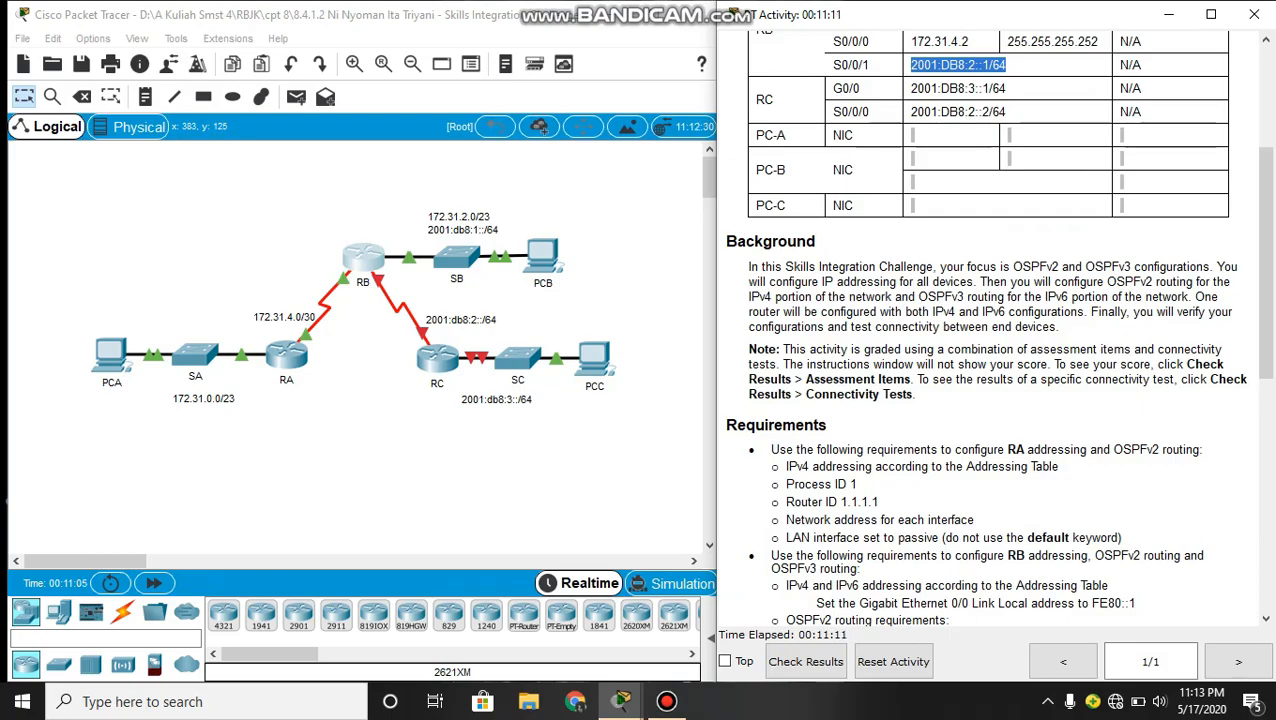
scroll(997, 328, down, 10)
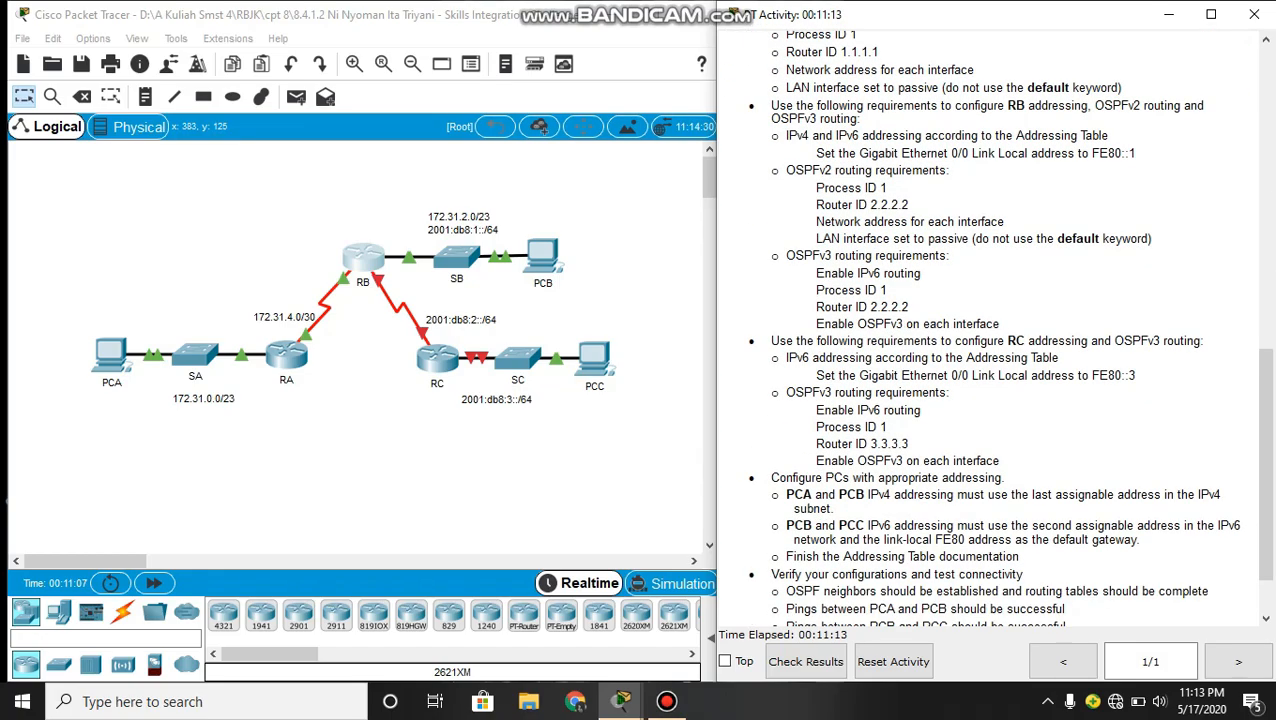
scroll(995, 328, down, 1)
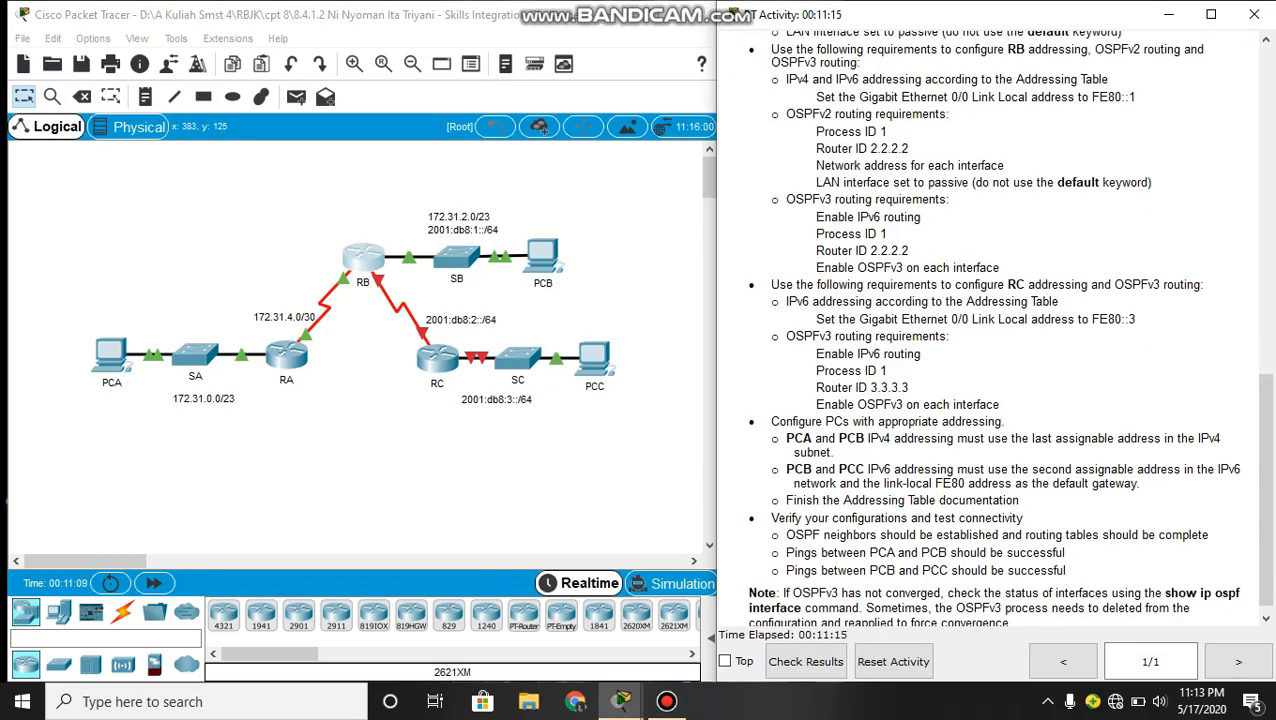
scroll(997, 328, down, 1)
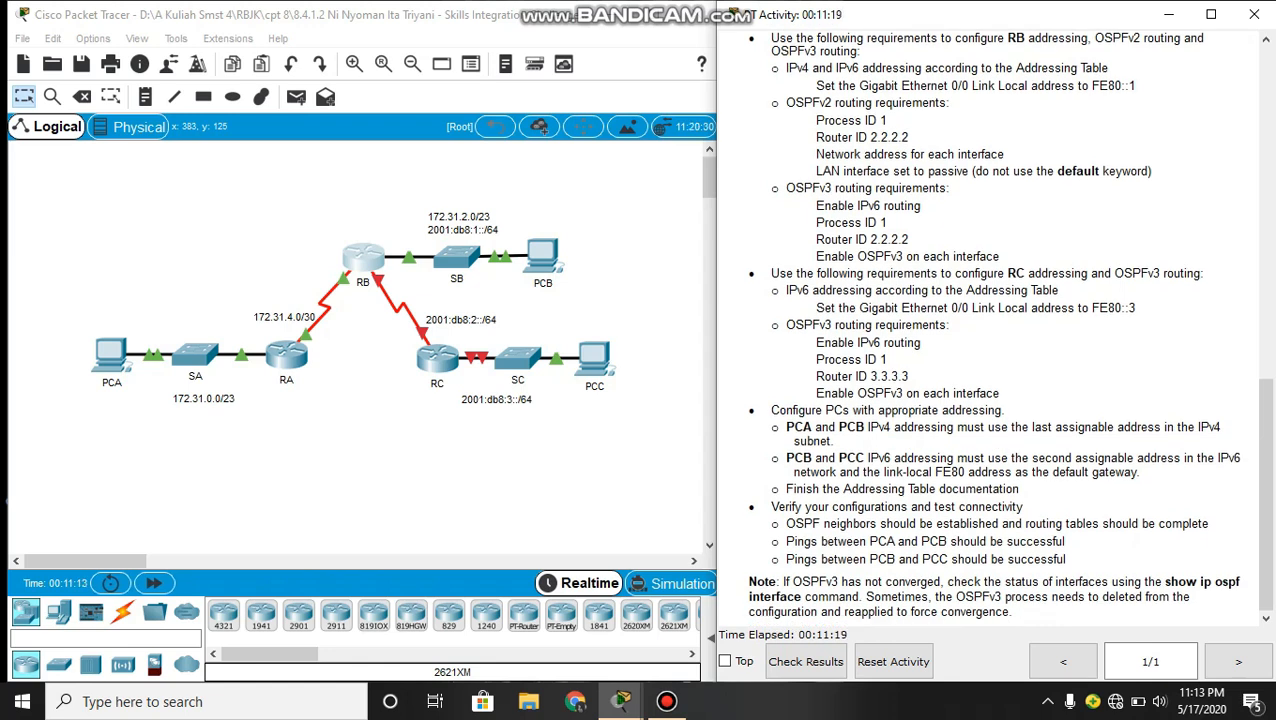
scroll(990, 327, up, 1)
scroll(990, 327, down, 1)
- Open router RC's command line and enter global configuration mode
click(607, 473)
click(447, 374)
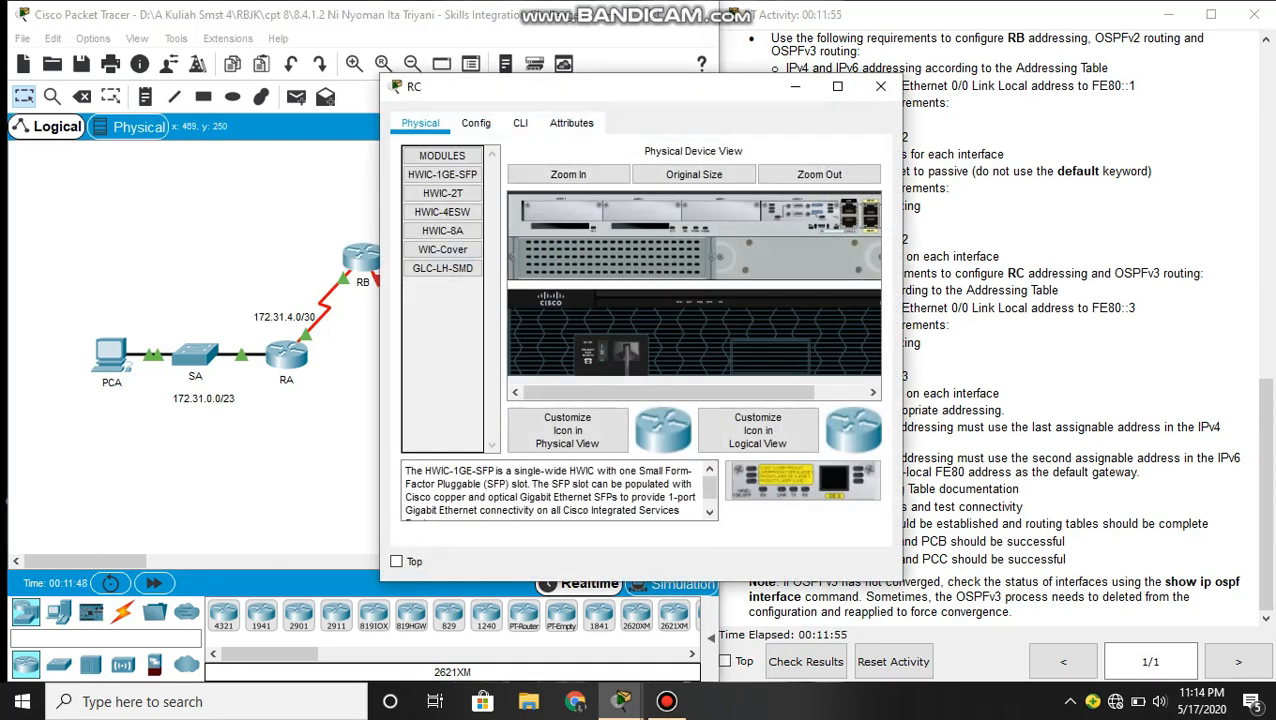
click(520, 122)
key(Return)
text(ena)
key(Return)
text(conf)
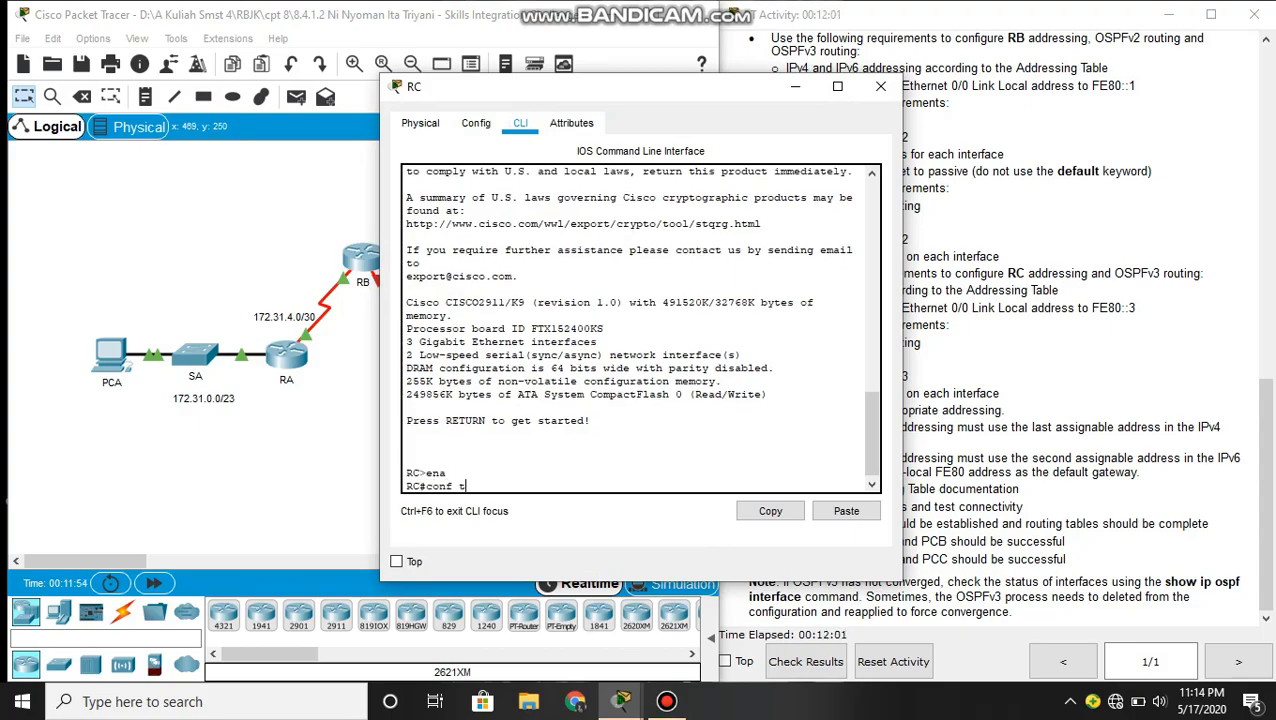
text( t)
key(Return)
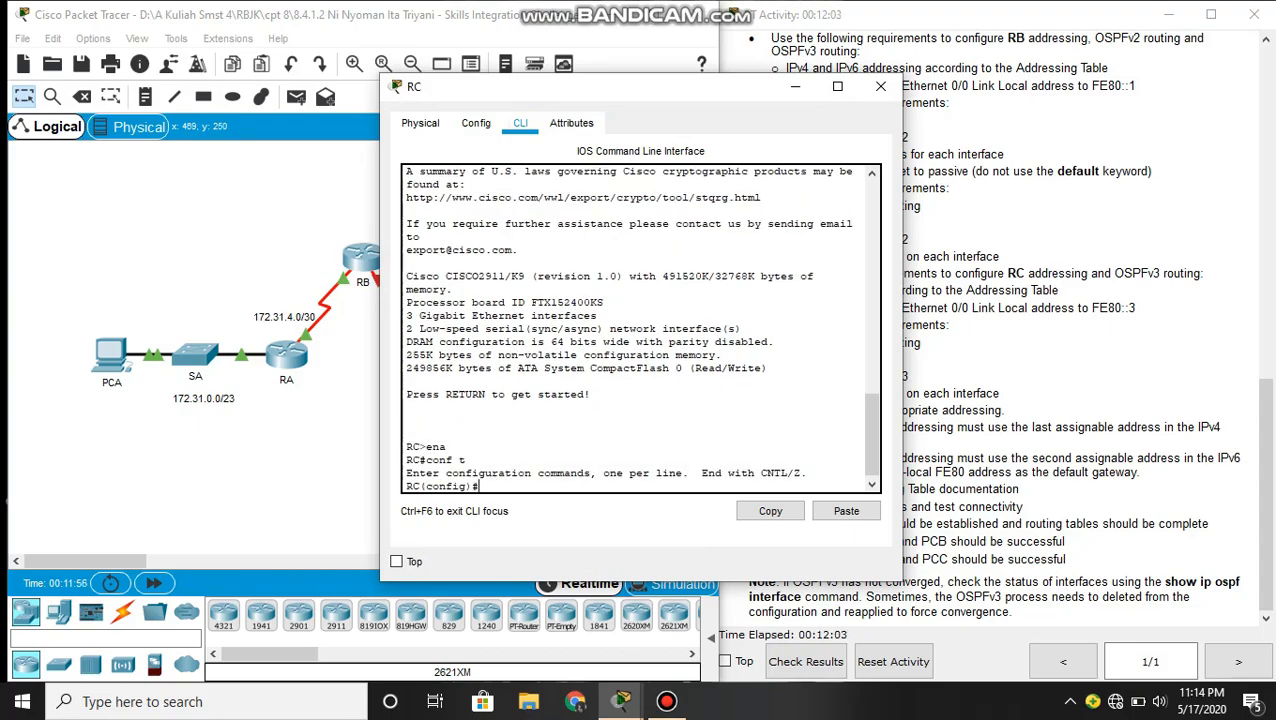
- Enable IPv6 routing on RC with ipv6 unicast-routing
text(ipv)
key(Tab)
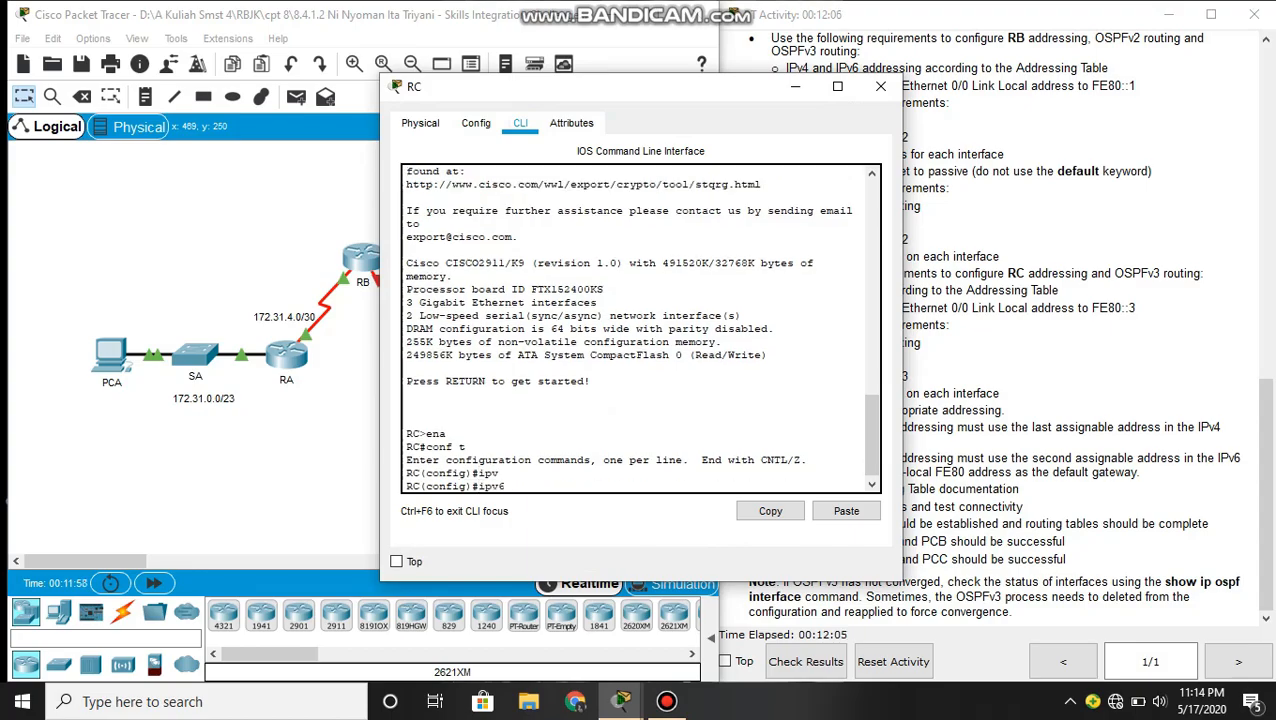
text(un)
key(Tab)
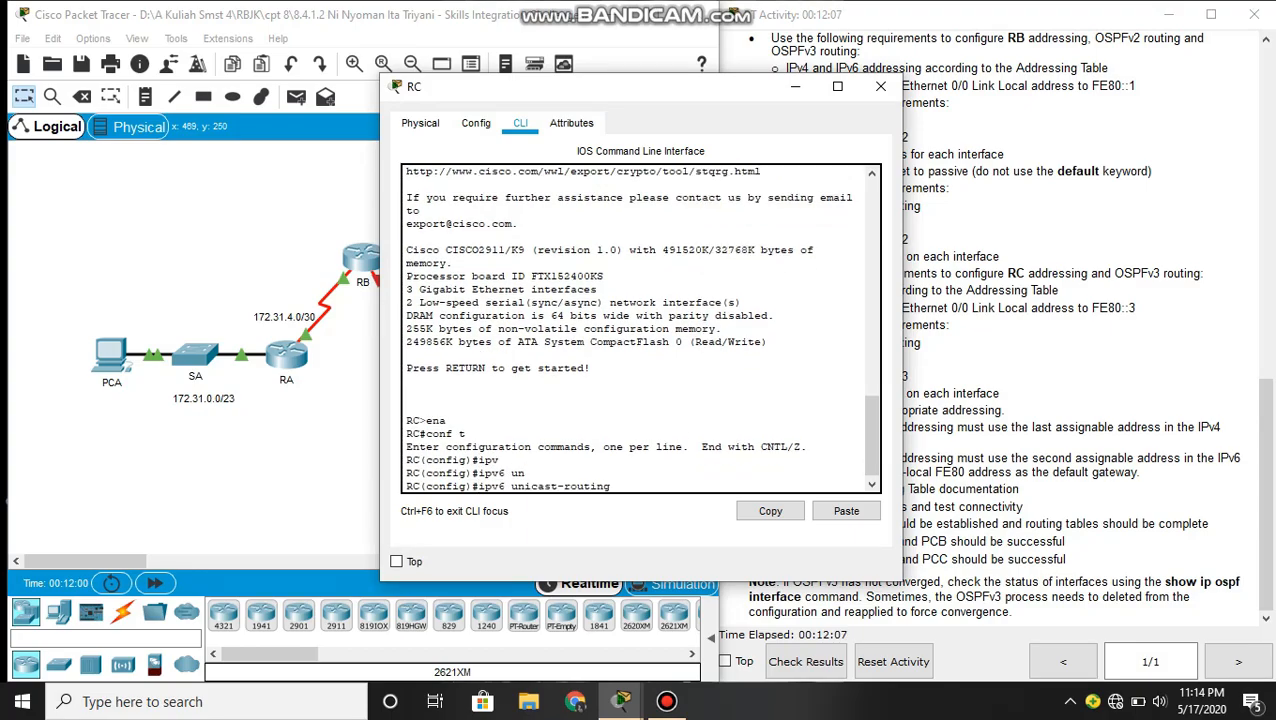
key(Return)
- Enter interface configuration mode for GigabitEthernet 0/0 on RC
text(int)
key(Tab)
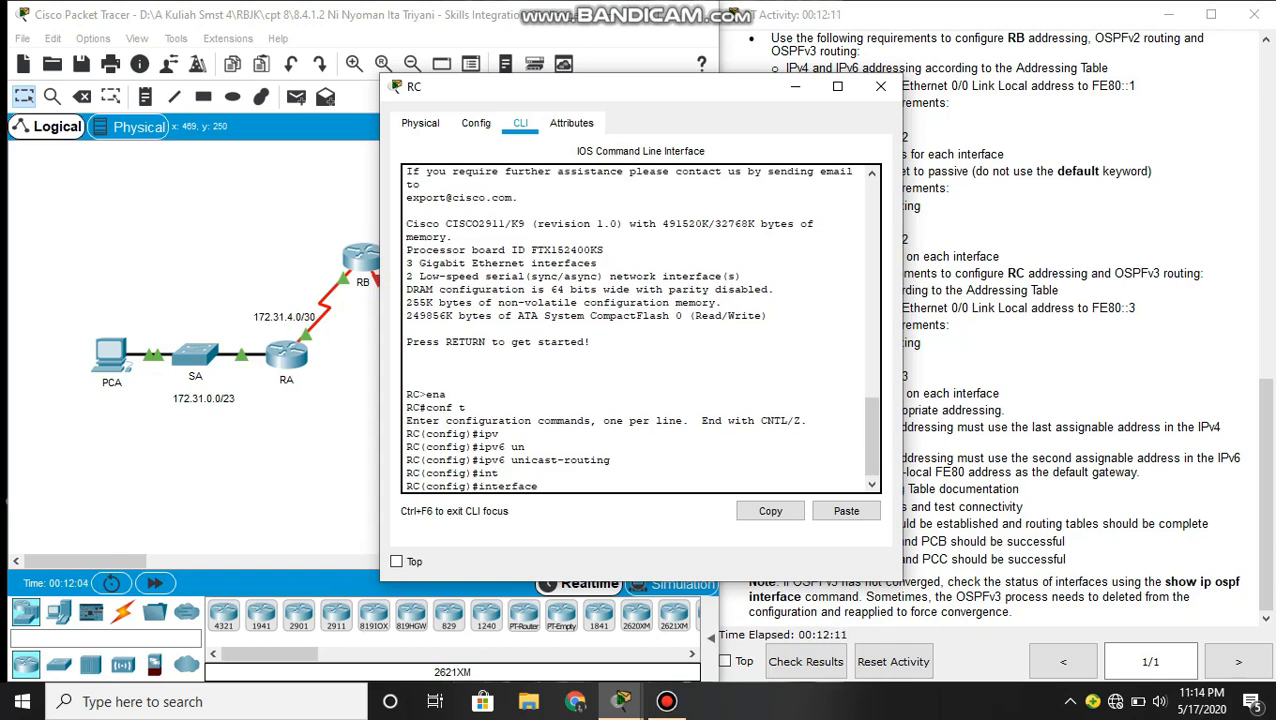
text(gi)
key(Tab)
text(0)
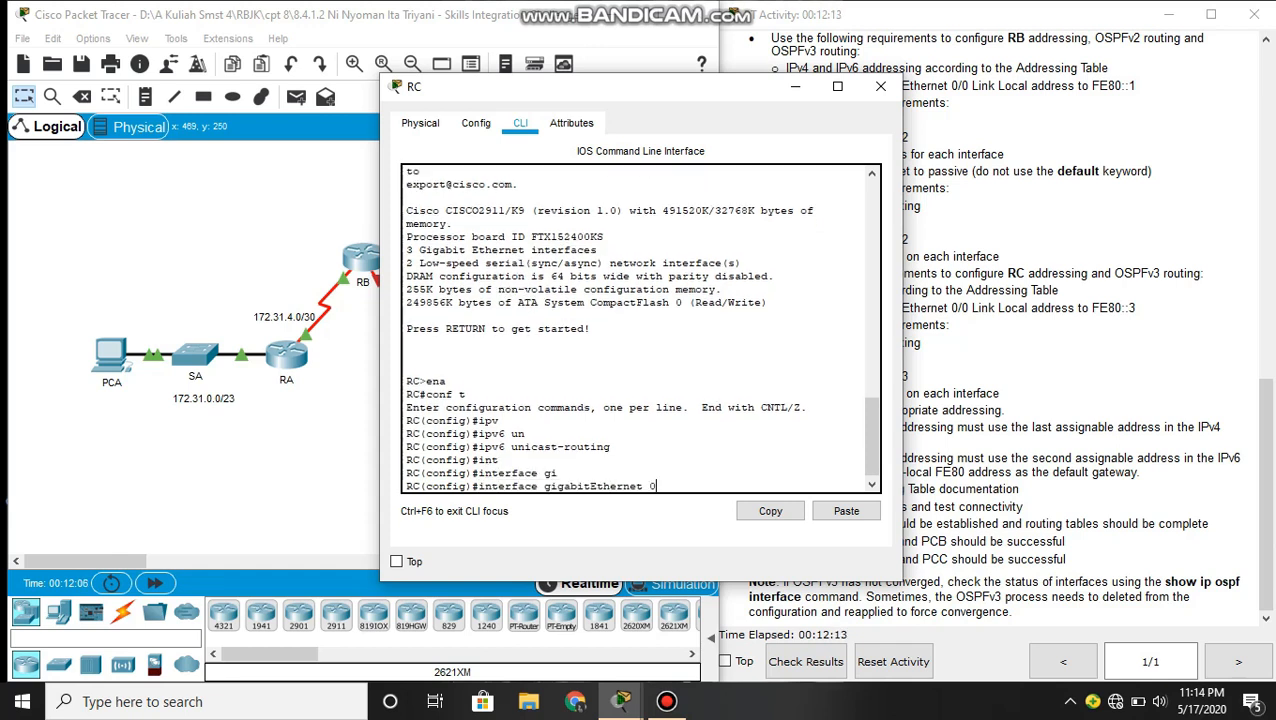
text(/0)
key(Return)
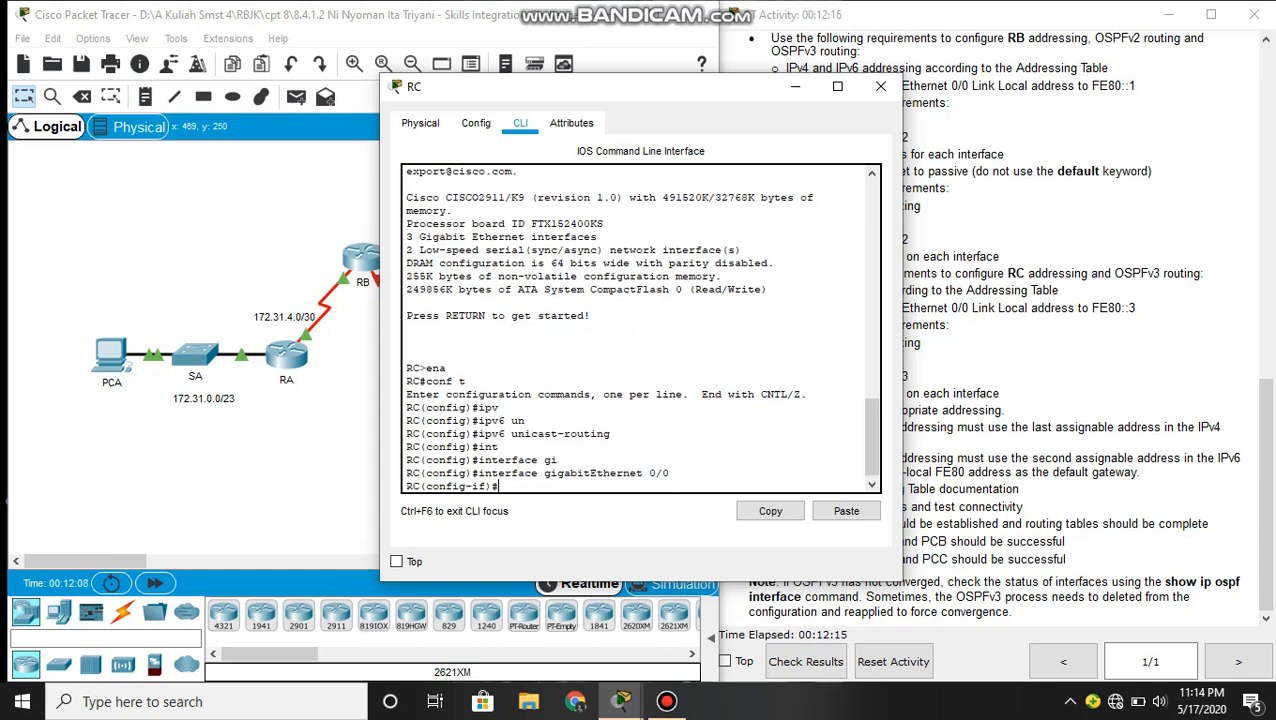
- Assign IPv6 address 2001:DB8:3::1/64 from the Addressing Table to RC's GigabitEthernet 0/0
text(ipv)
key(Tab)
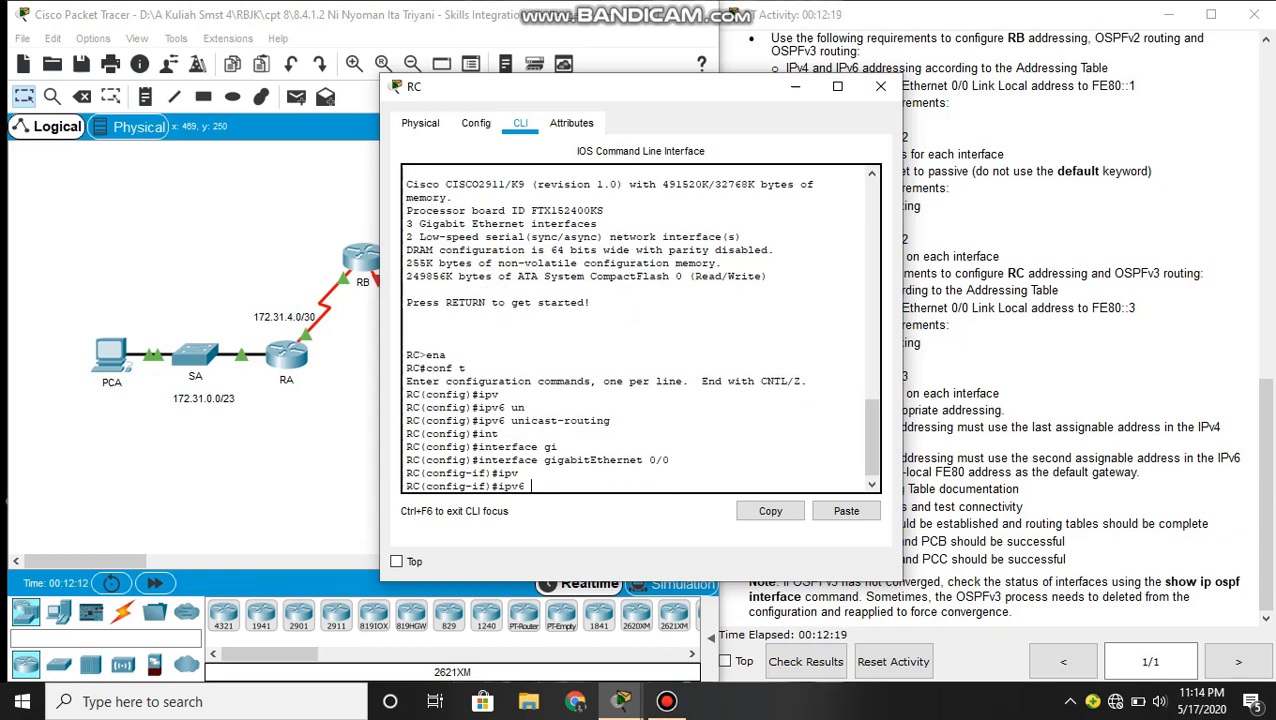
text(ad)
key(Tab)
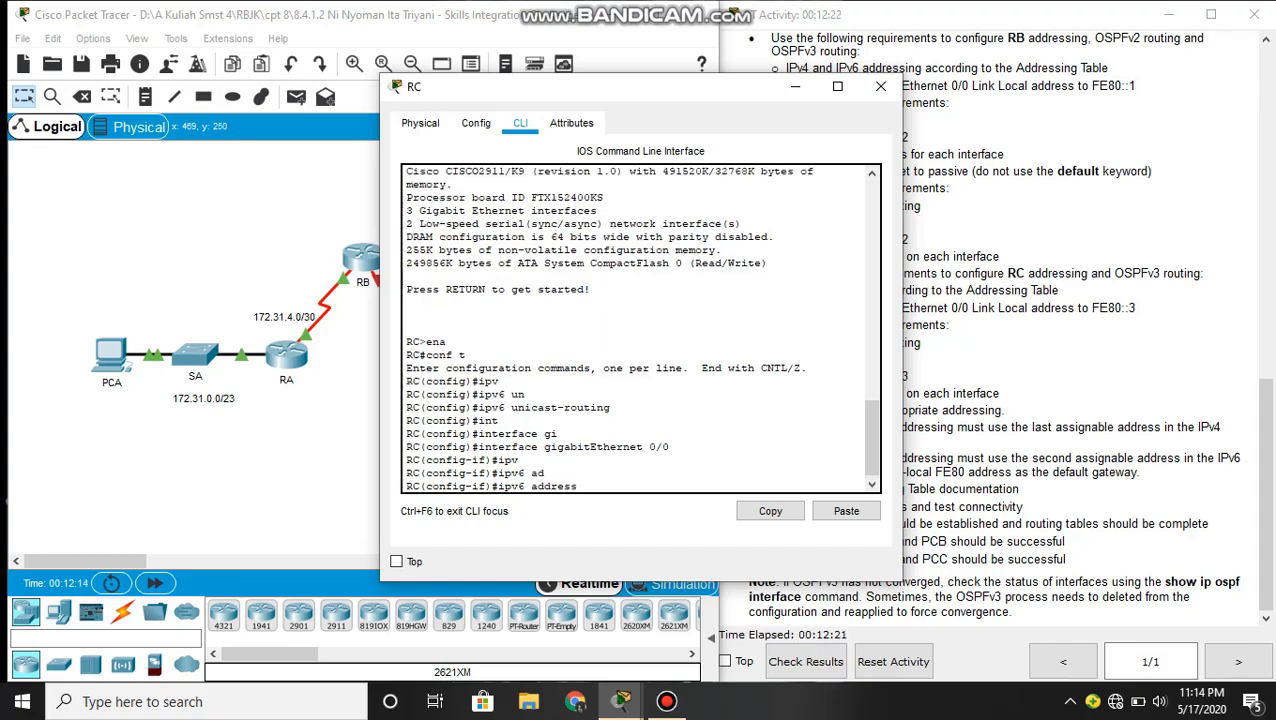
click(1045, 193)
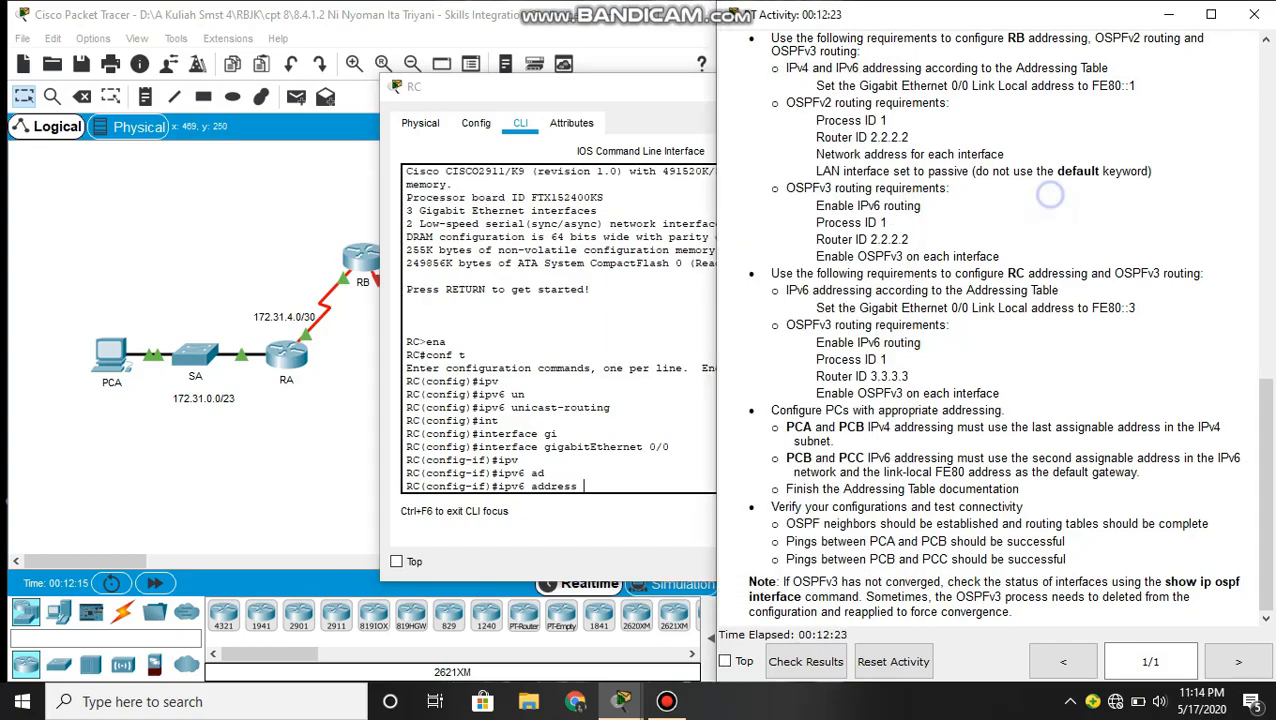
scroll(1045, 193, up, 15)
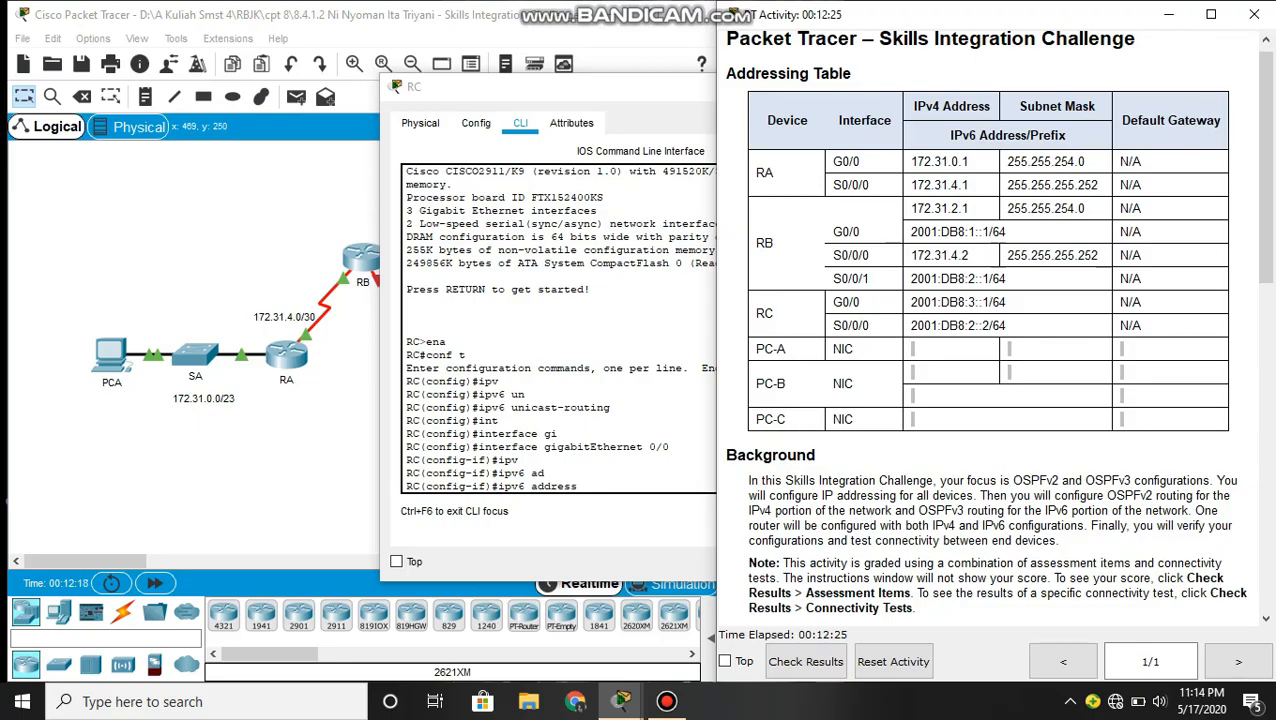
drag(1026, 302, 908, 302)
key(ctrl+c)
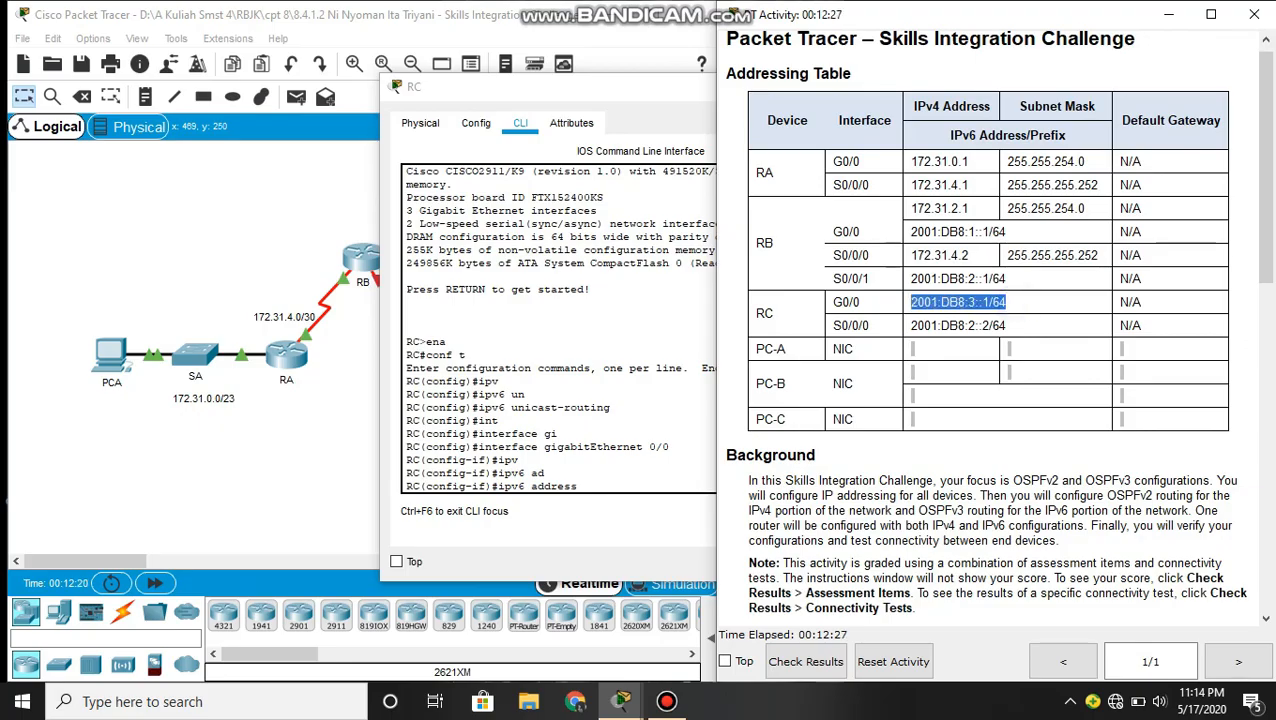
click(610, 487)
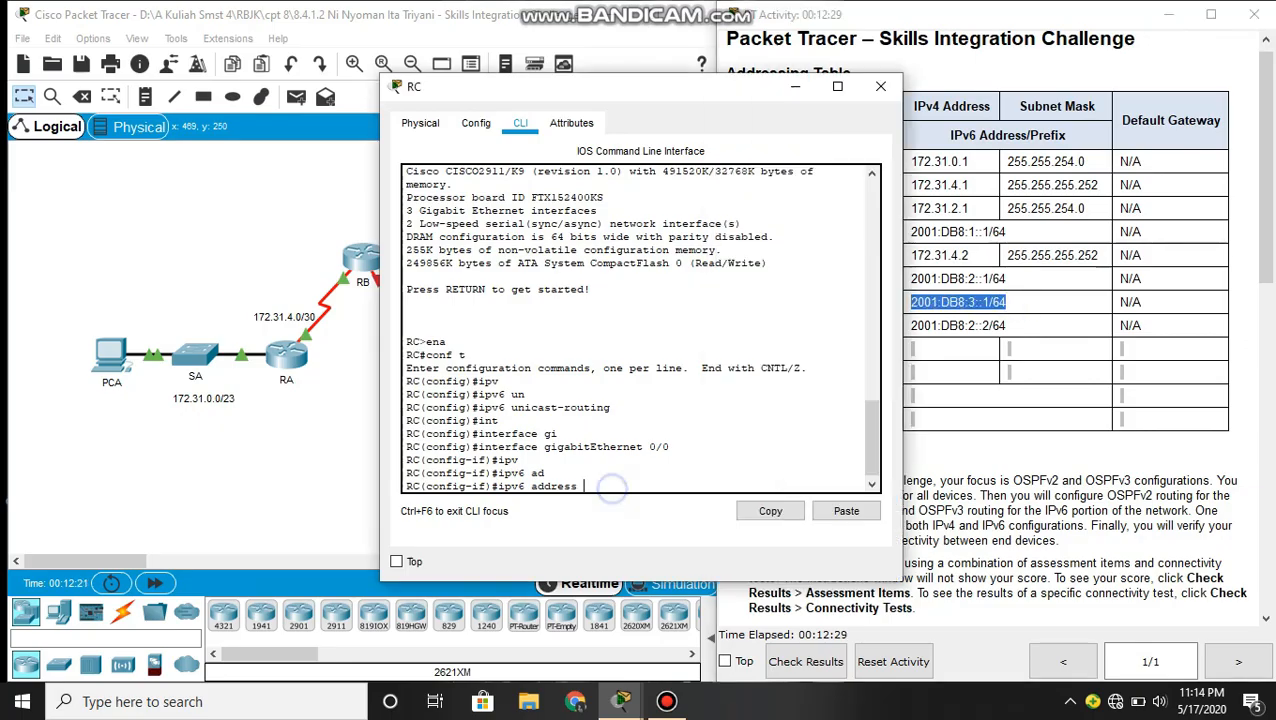
click(846, 511)
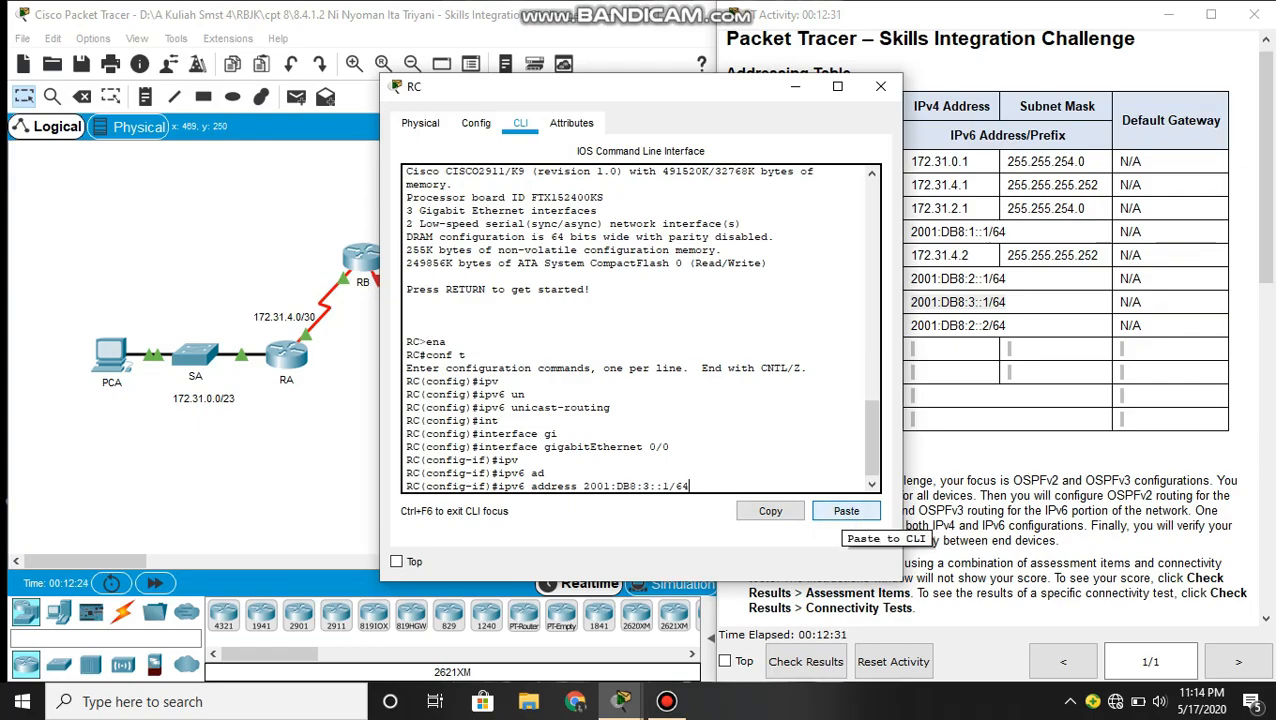
key(Return)
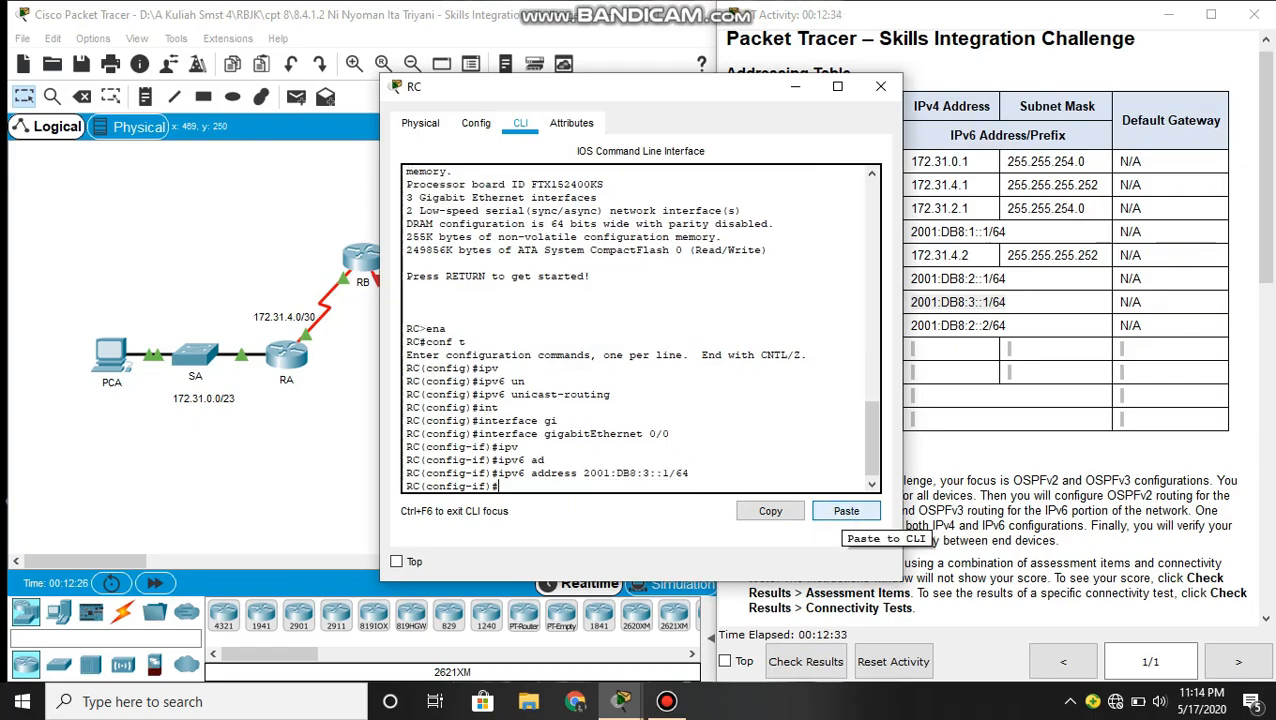
- Set the link-local address of RC's GigabitEthernet 0/0 to FE80::3
text(ipv)
key(Tab)
text(ad)
key(Tab)
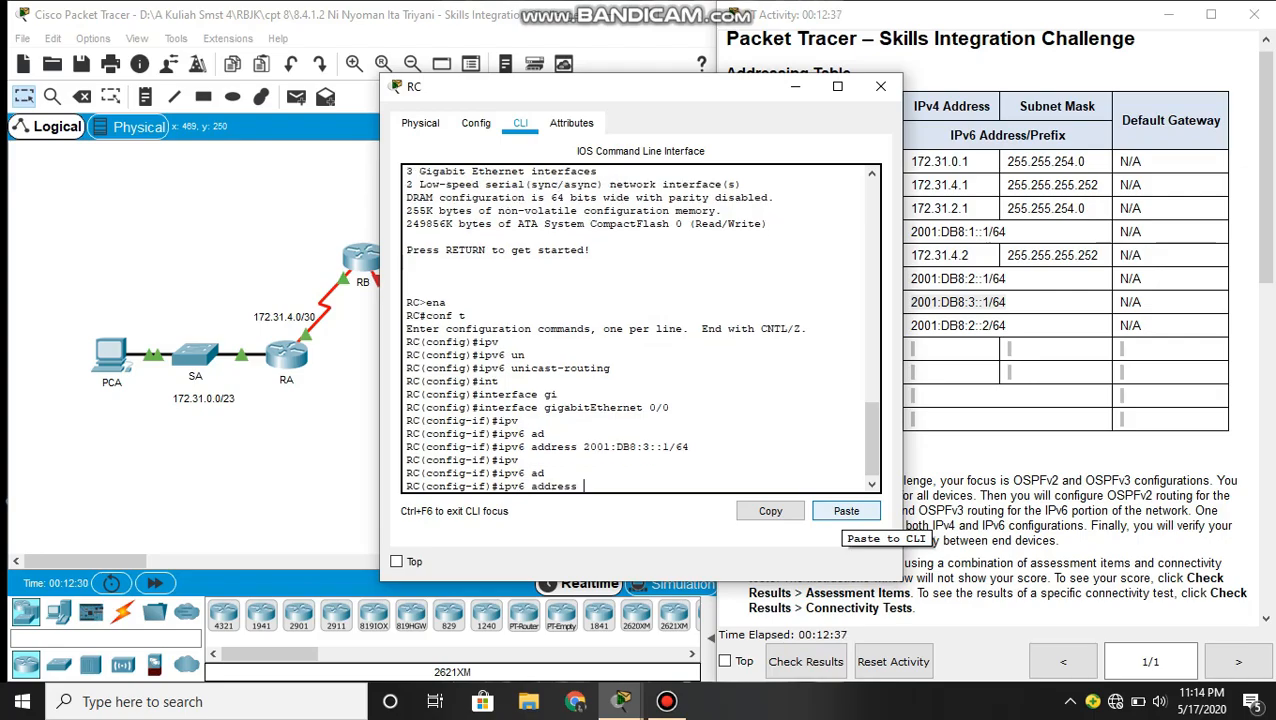
text(FE80::)
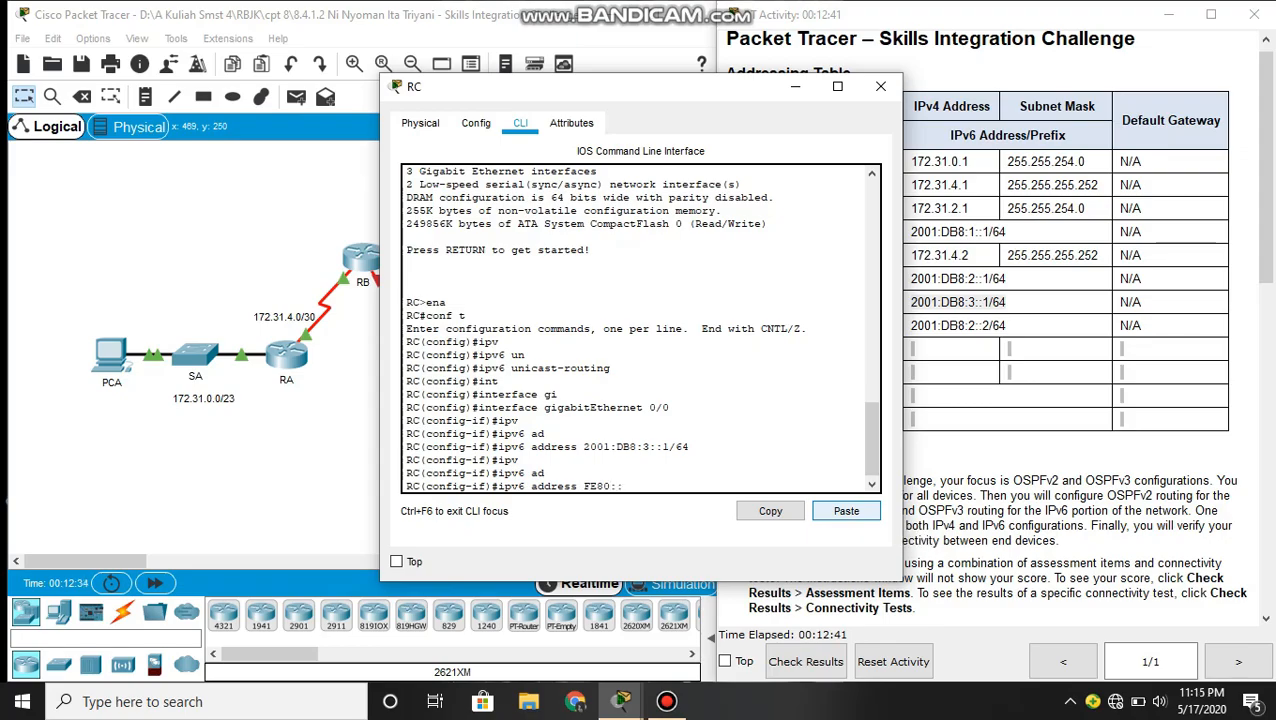
text(3 li)
key(Tab)
key(Return)
key(Return)
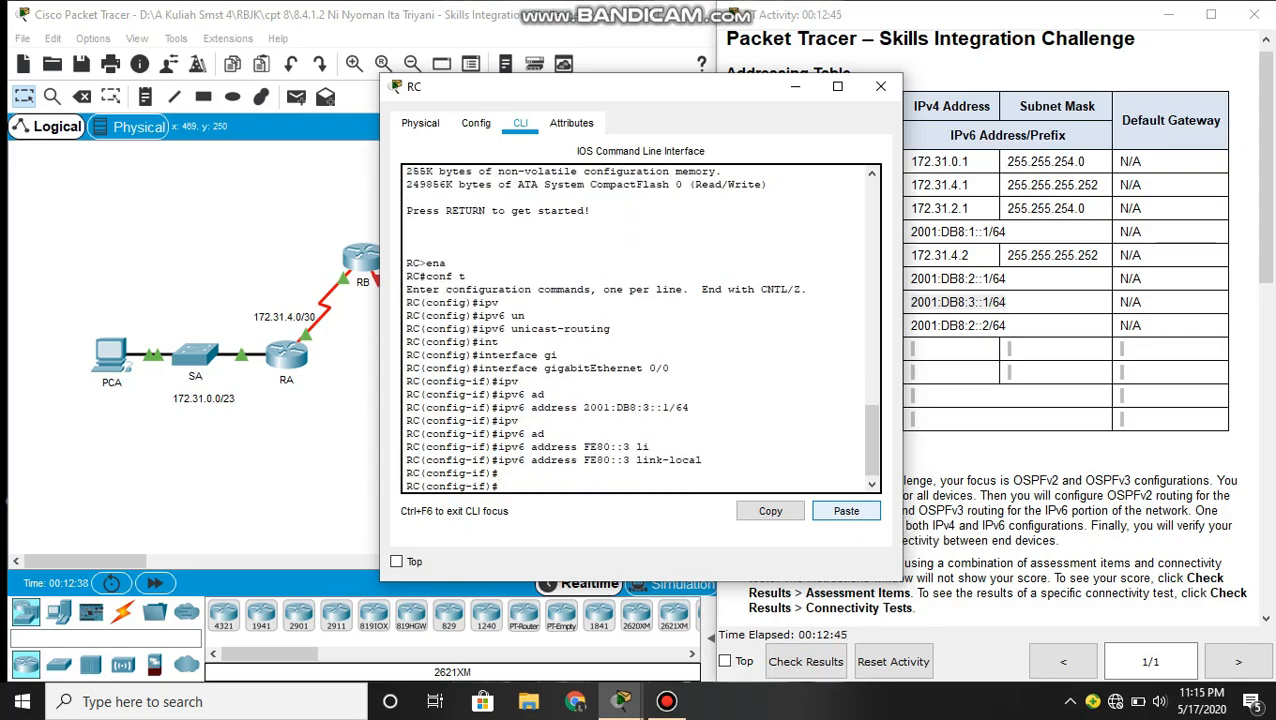
- Enable OSPFv3 process 1 in area 0 on RC's GigabitEthernet 0/0
text(ipv)
key(Tab)
text(os)
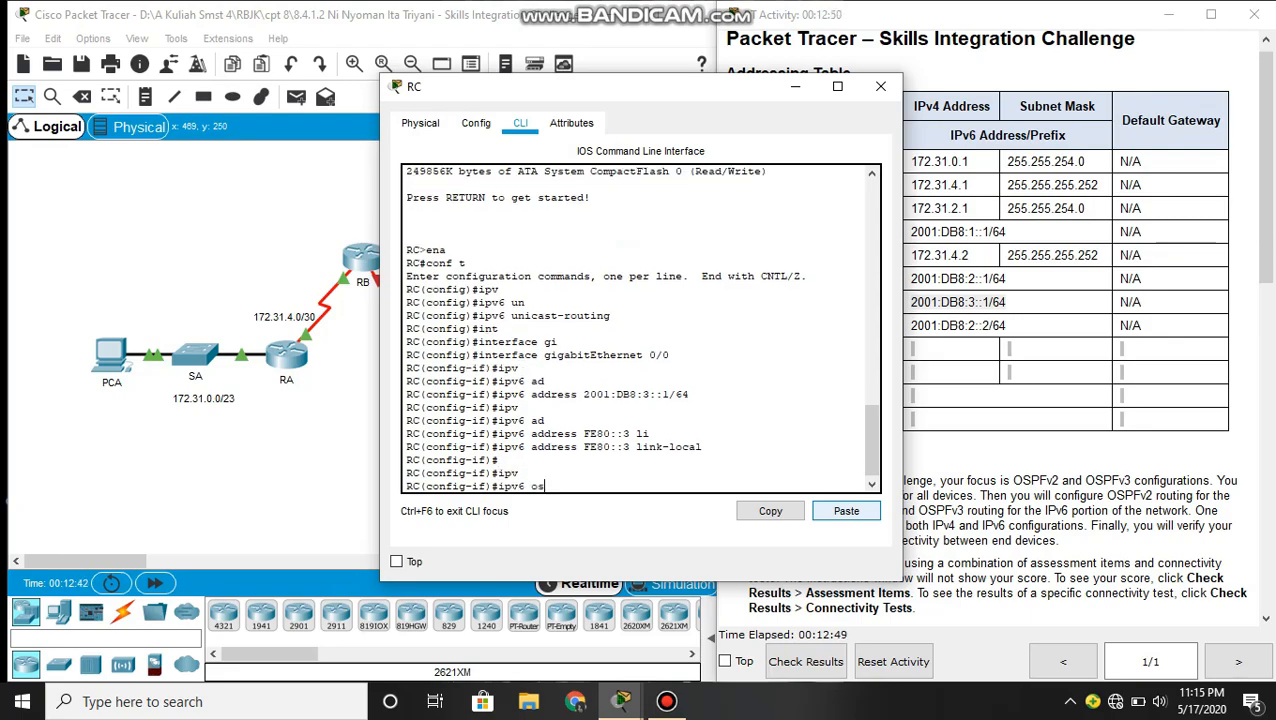
key(Tab)
text(1 are)
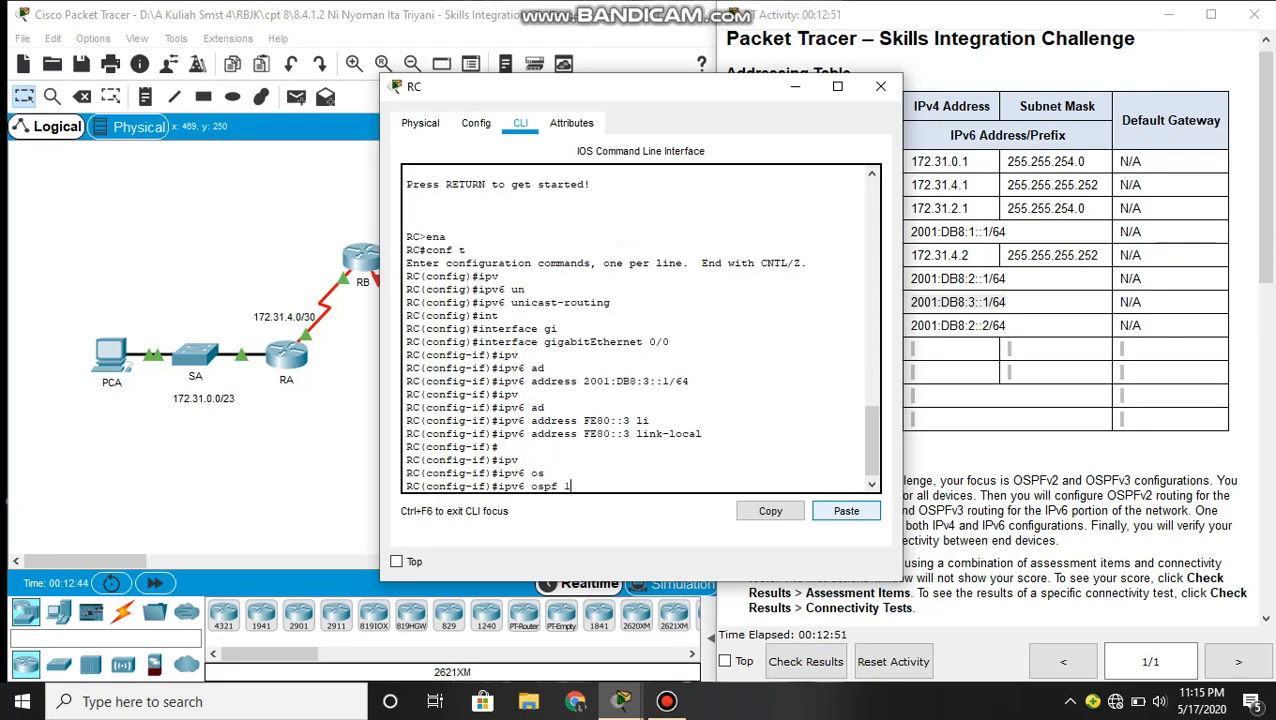
key(Tab)
text(0)
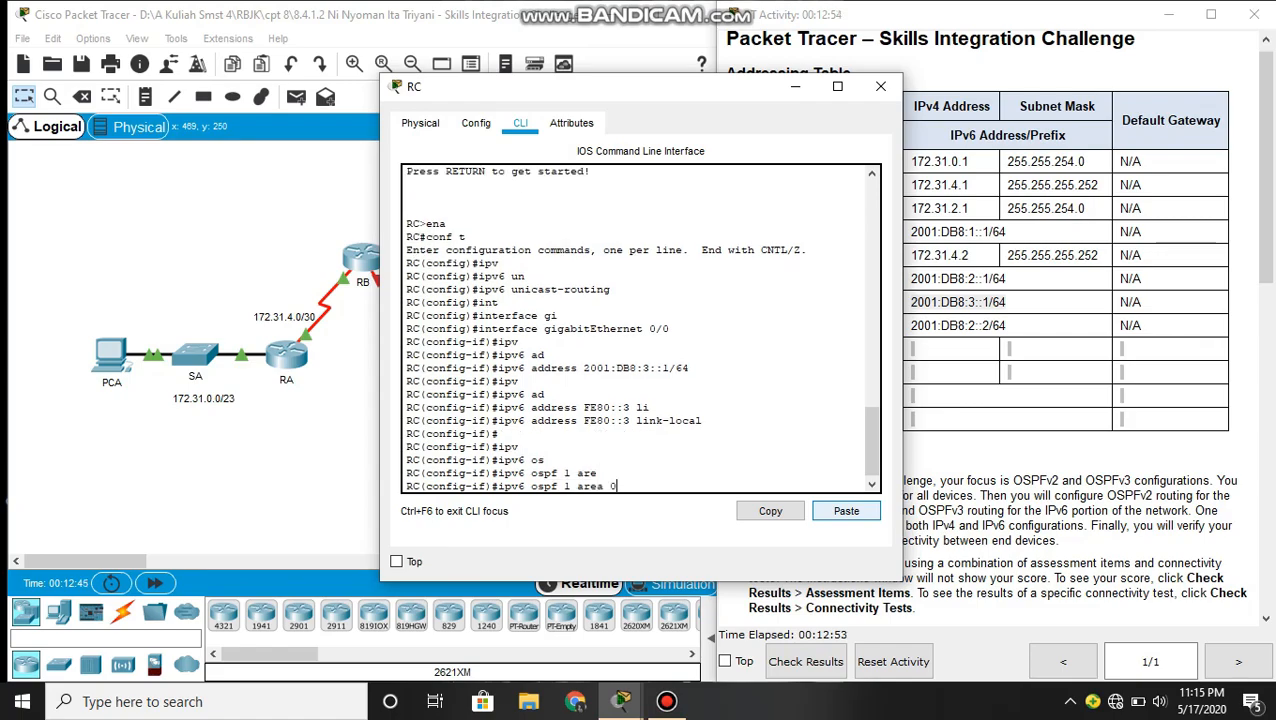
key(Return)
- Activate RC's GigabitEthernet 0/0 with no shutdown and return to global configuration mode
text(no )
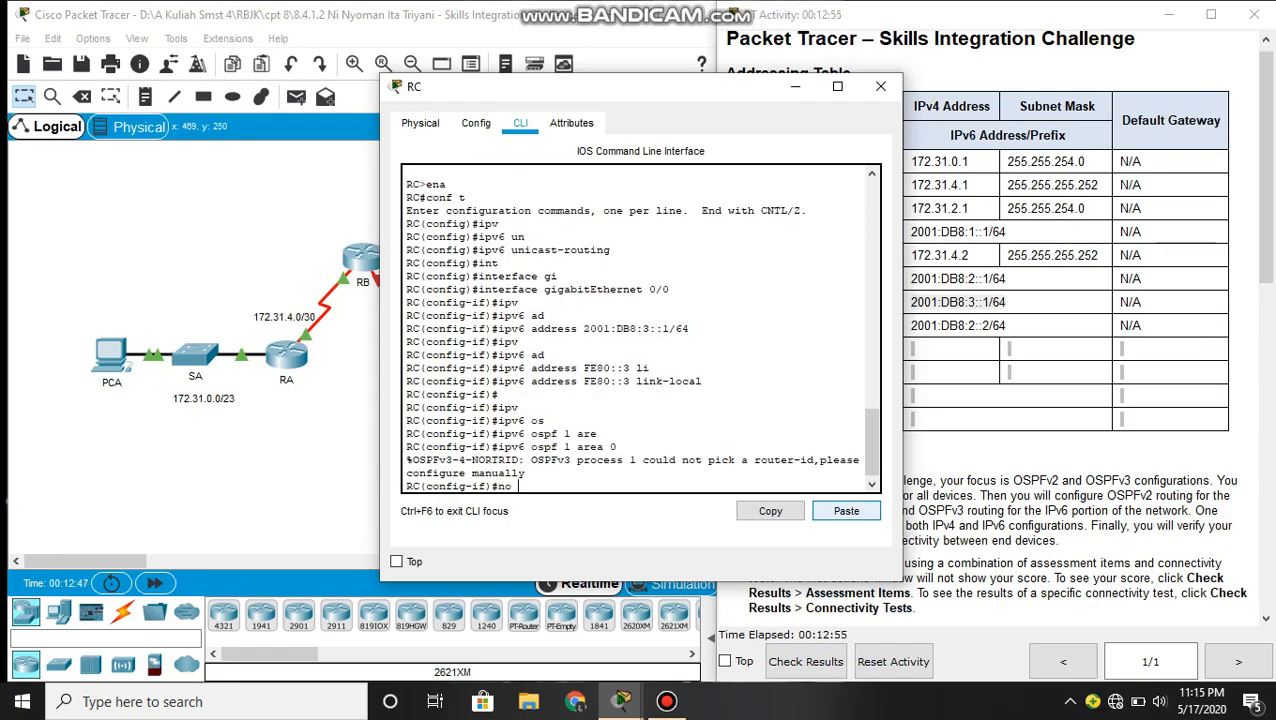
text(sh)
key(Tab)
key(Return)
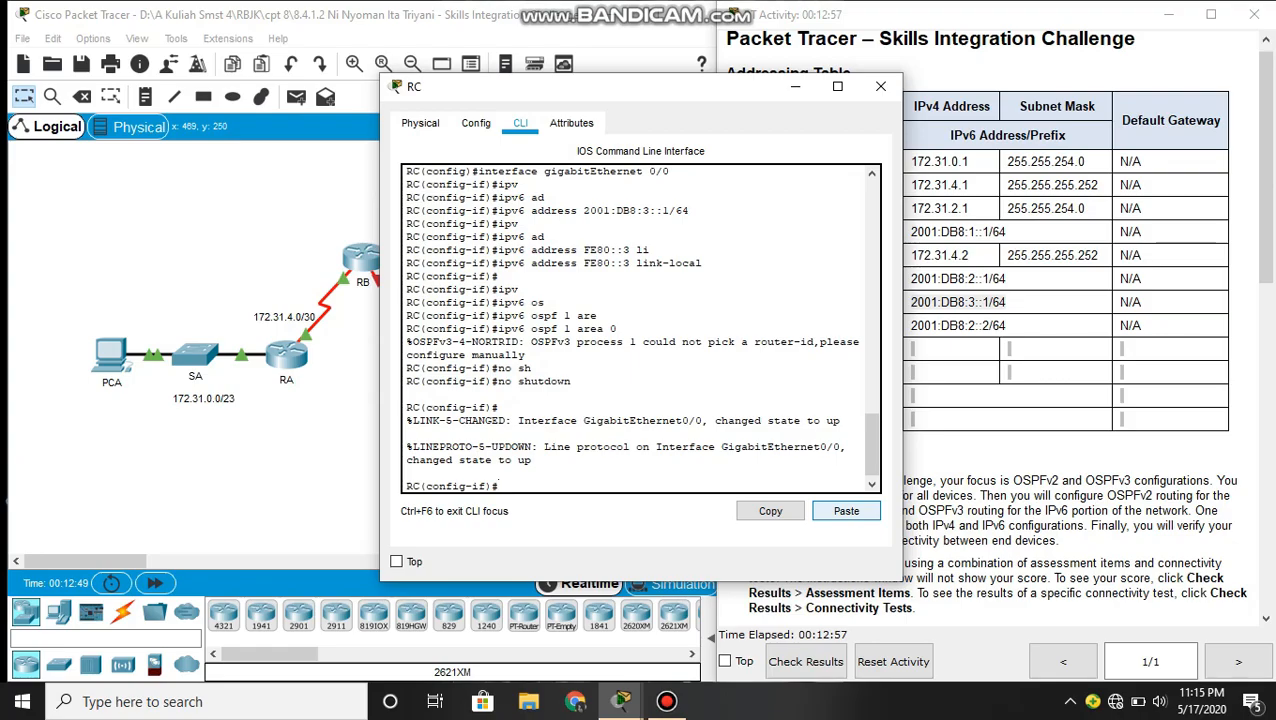
text(exit)
key(Return)
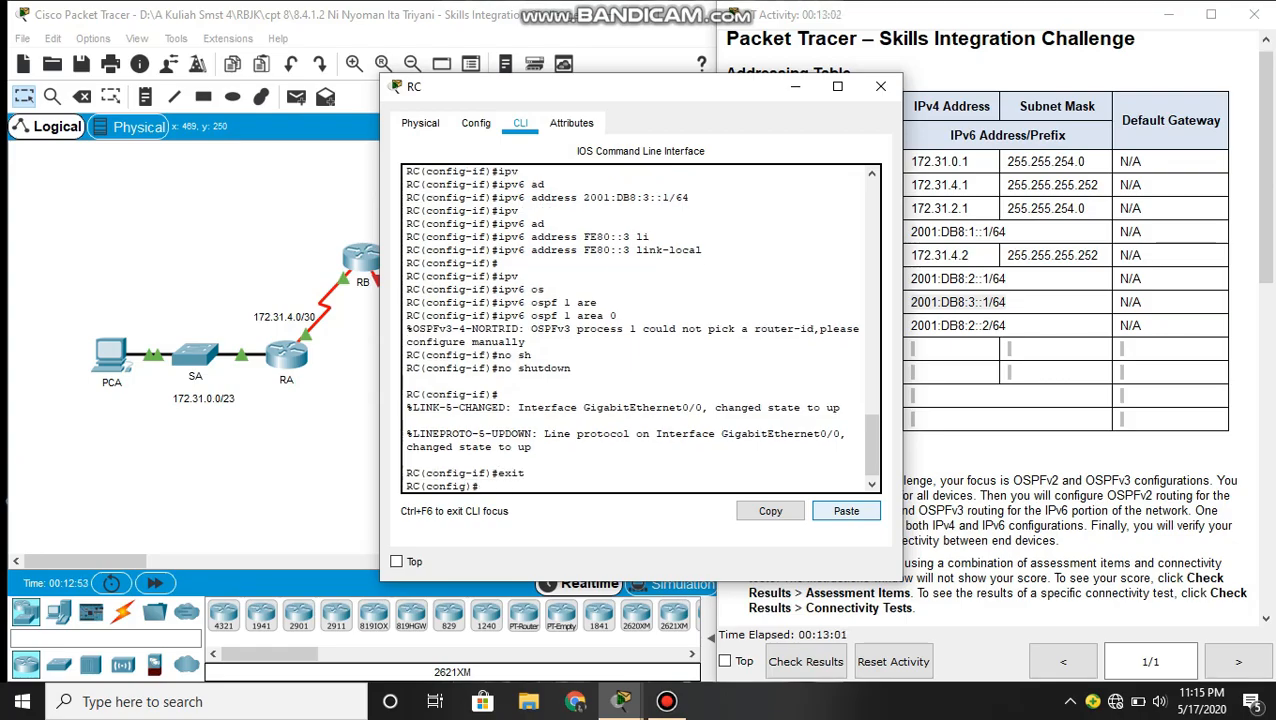
key(Return)
- Enter interface configuration mode for Serial 0/0/0 on RC
text(int)
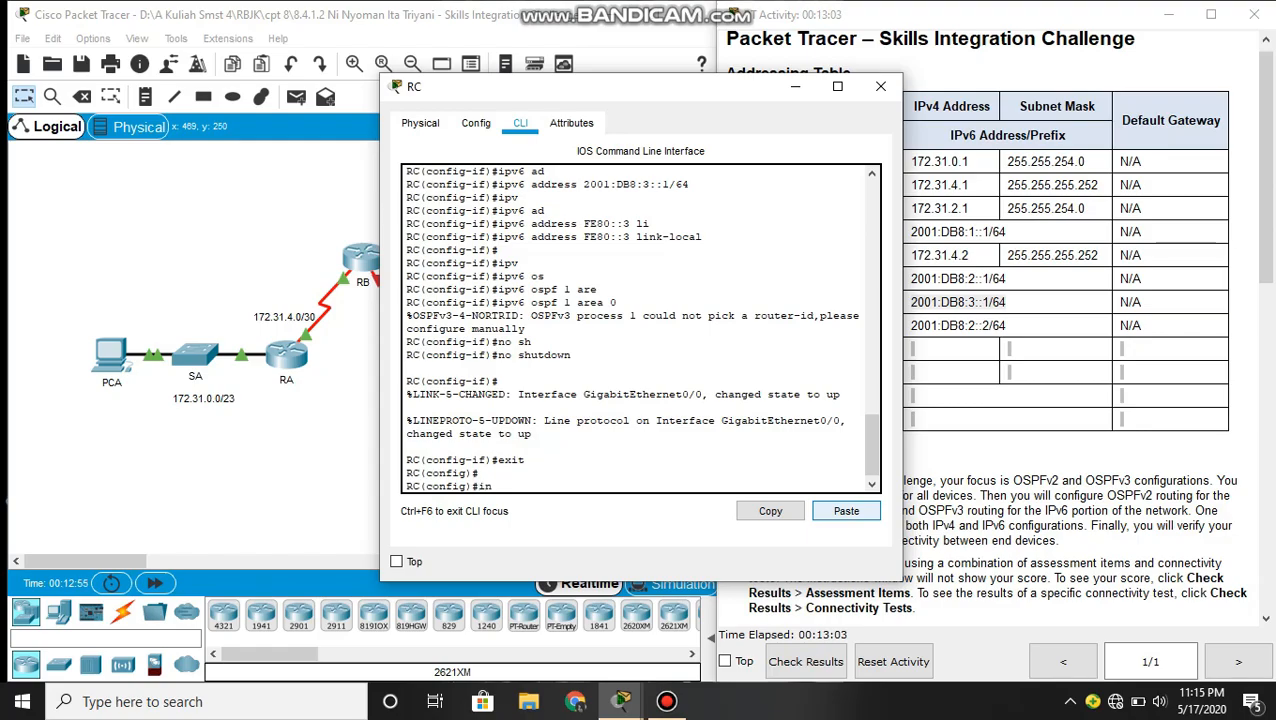
key(Tab)
text(ser)
key(Tab)
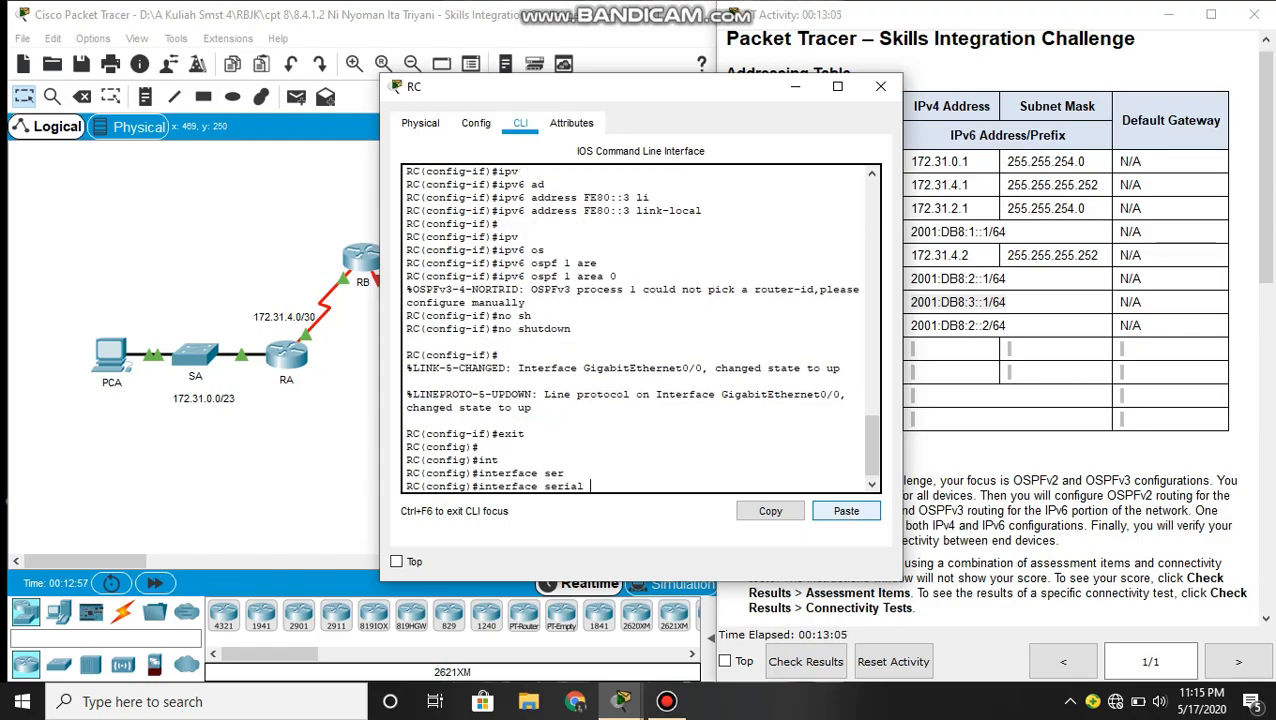
text(0/0/0)
key(Return)
- Remove any IPv4 address from RC's Serial 0/0/0 with the no ip address command
text(no ip add)
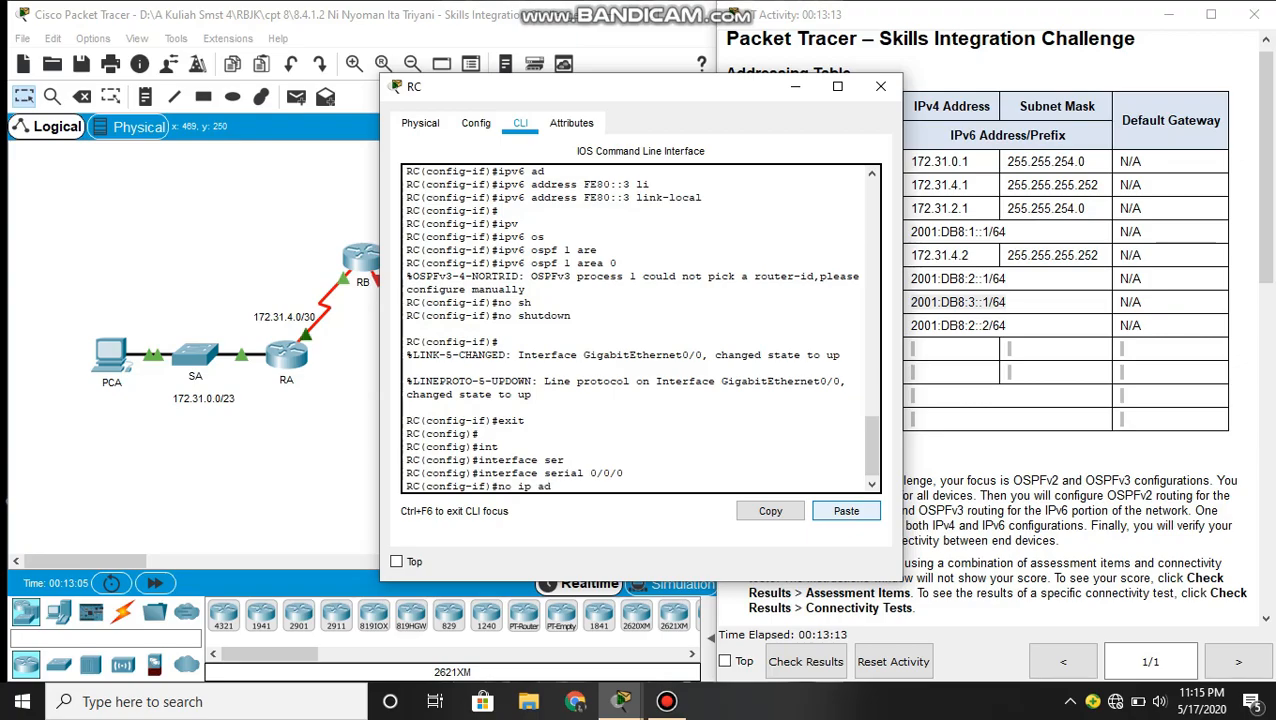
key(Tab)
key(Return)
key(Return)
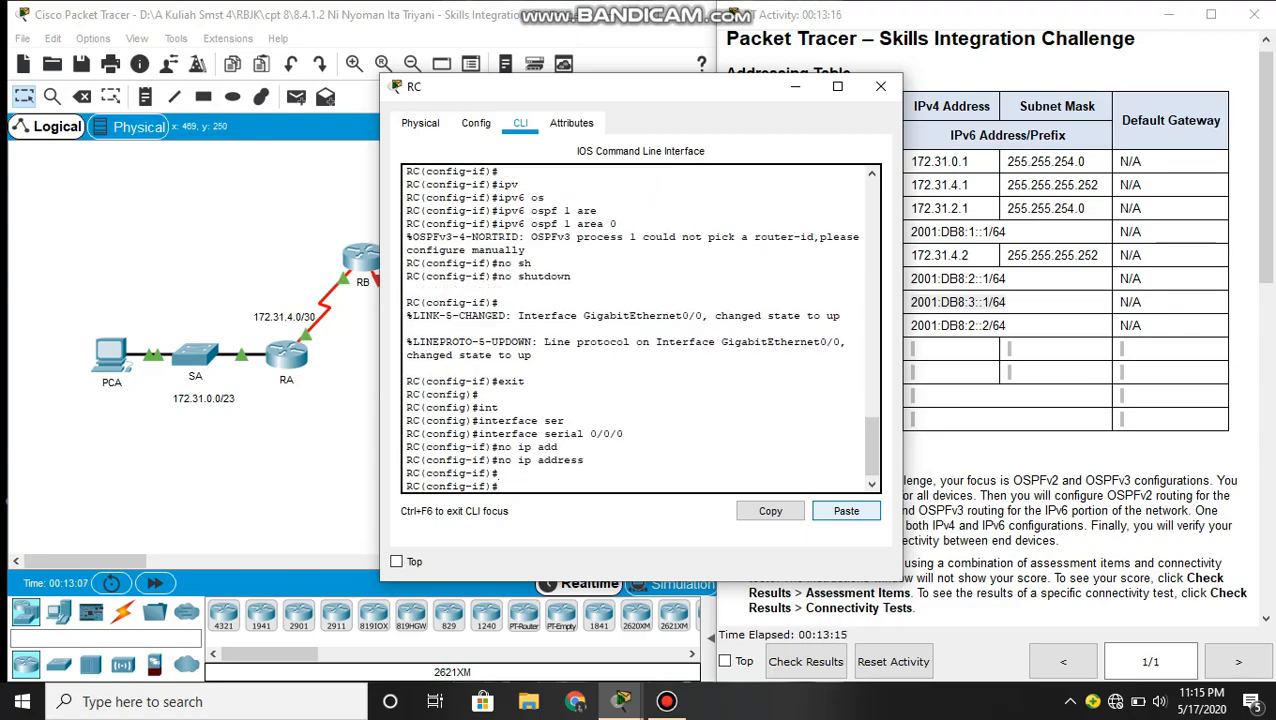
- Assign IPv6 address 2001:DB8:2::2/64 from the Addressing Table to RC's Serial 0/0/0
text(ipv)
key(Tab)
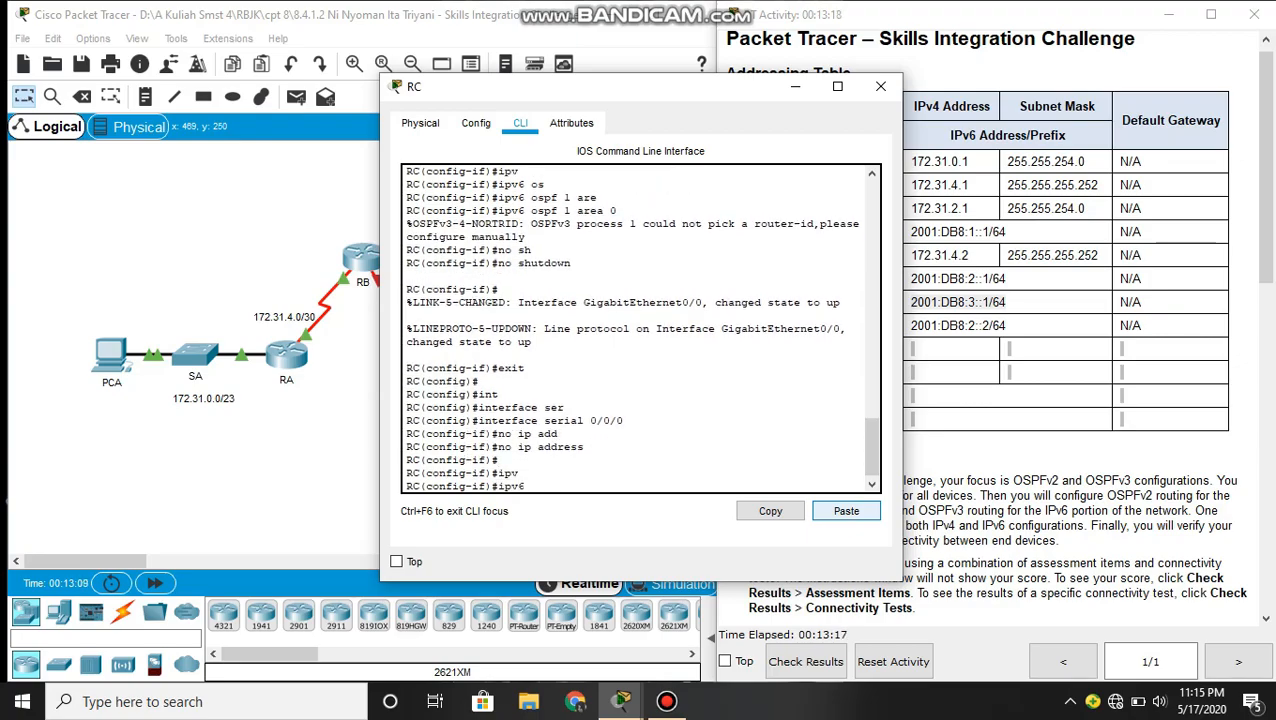
text(add)
key(Tab)
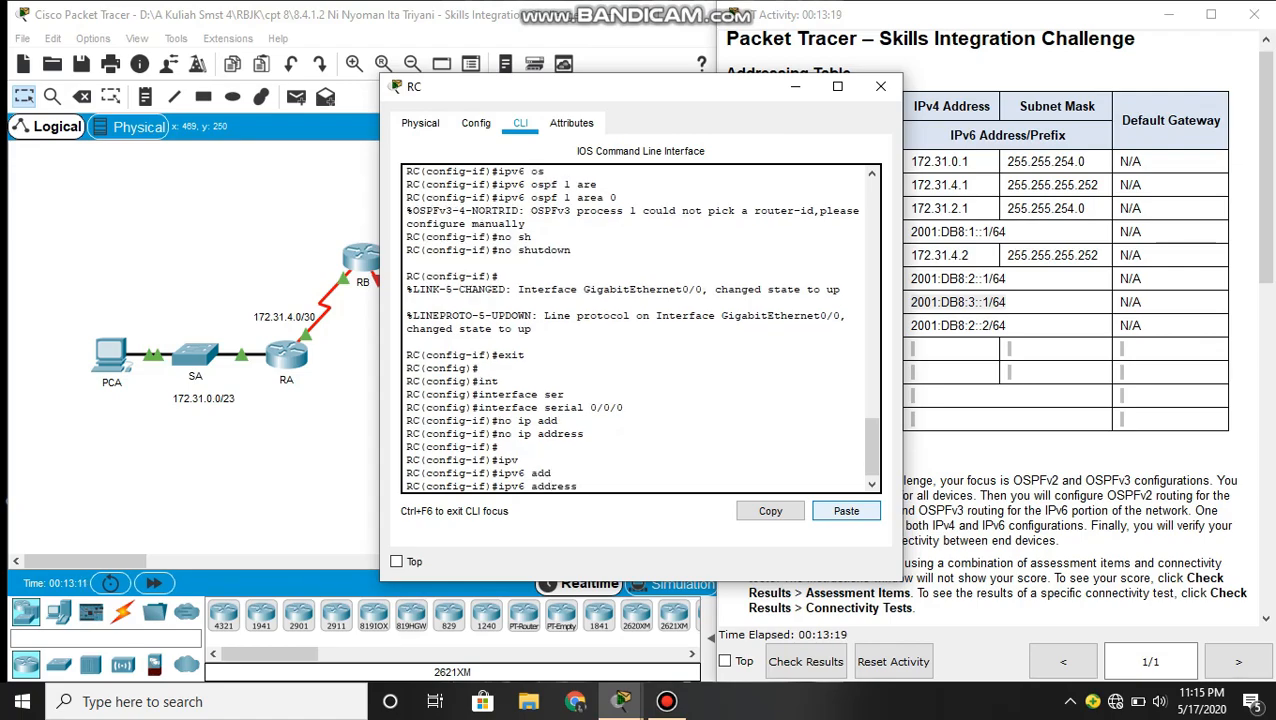
click(1108, 388)
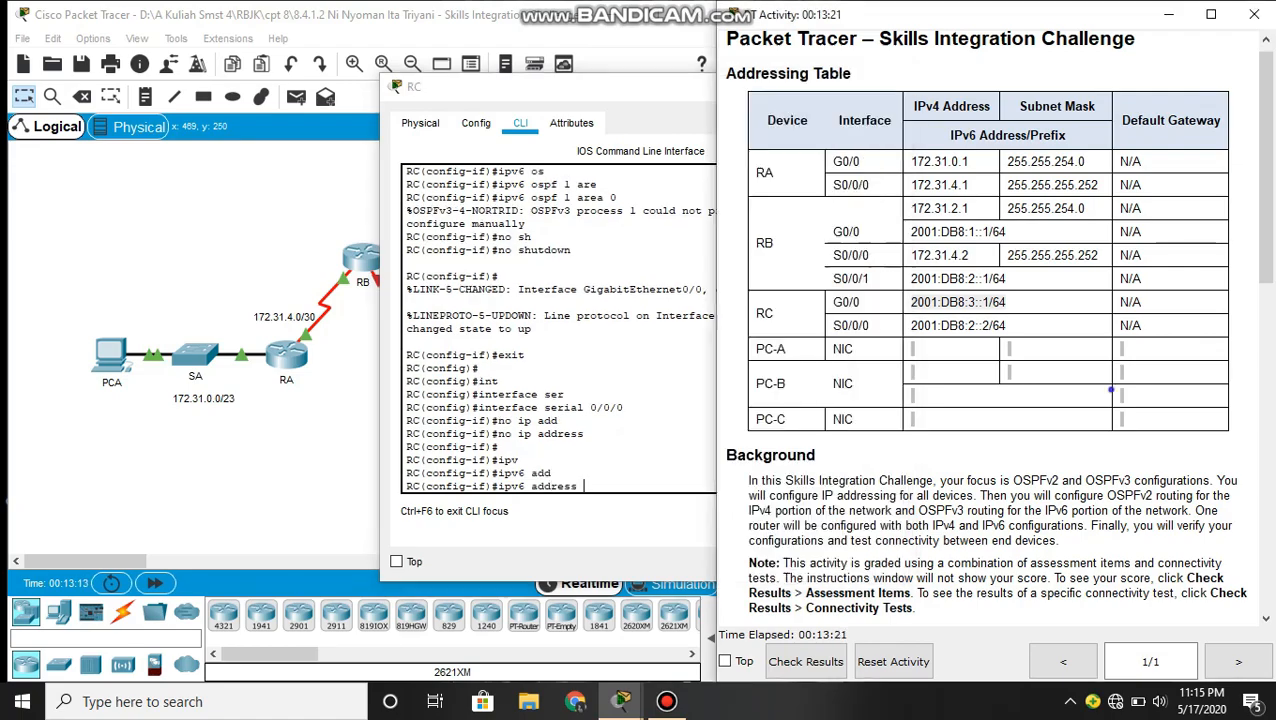
drag(1008, 325, 910, 325)
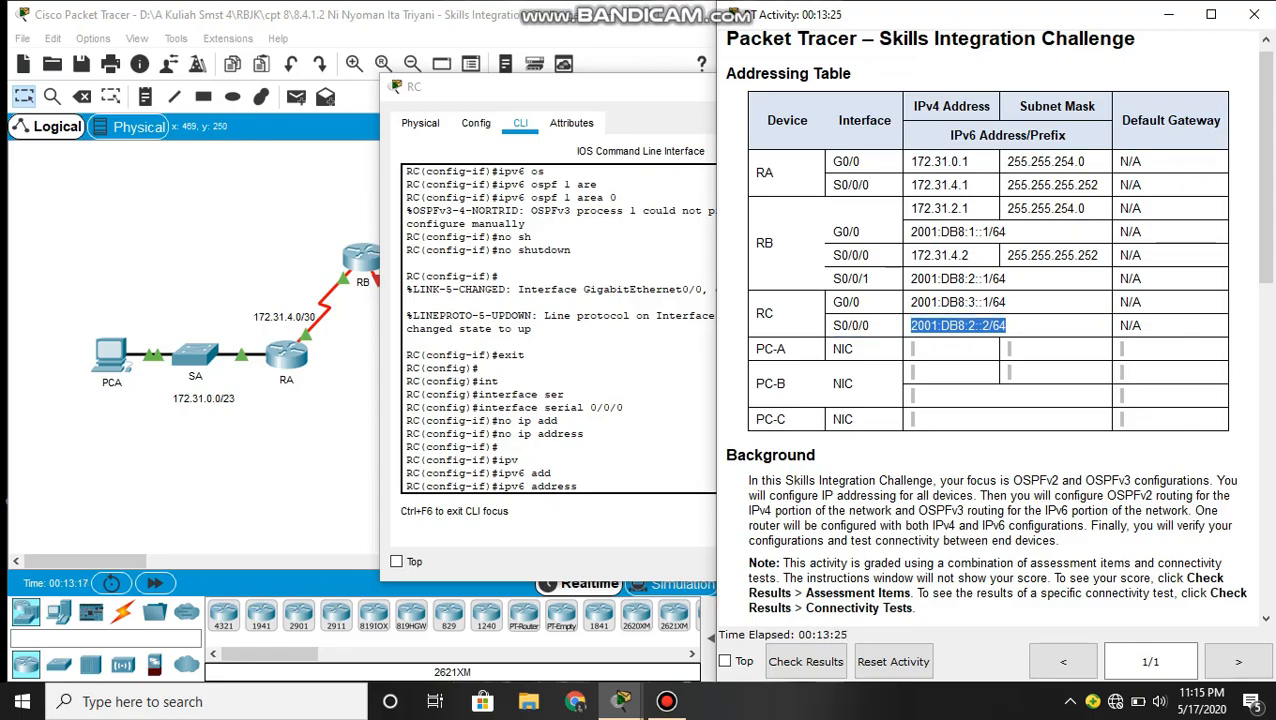
click(594, 485)
click(846, 511)
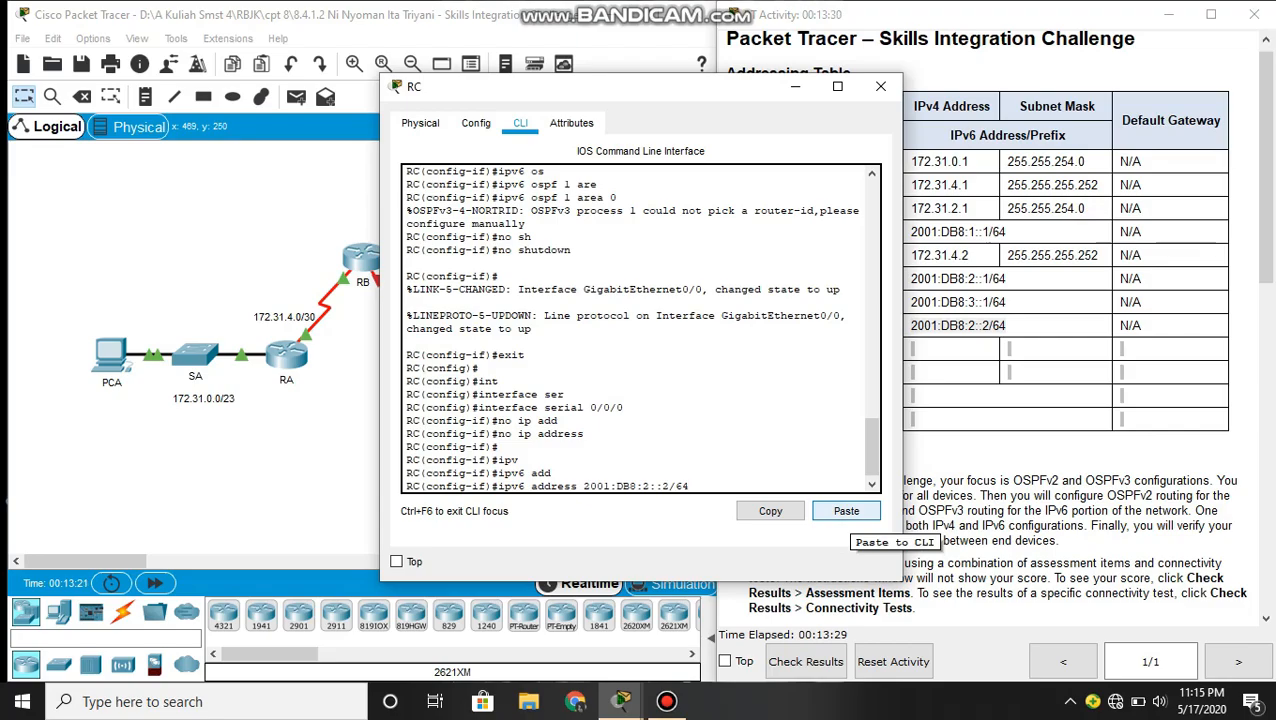
key(Return)
- Enable OSPFv3 process 1 in area 0 on RC's Serial 0/0/0
text(ip)
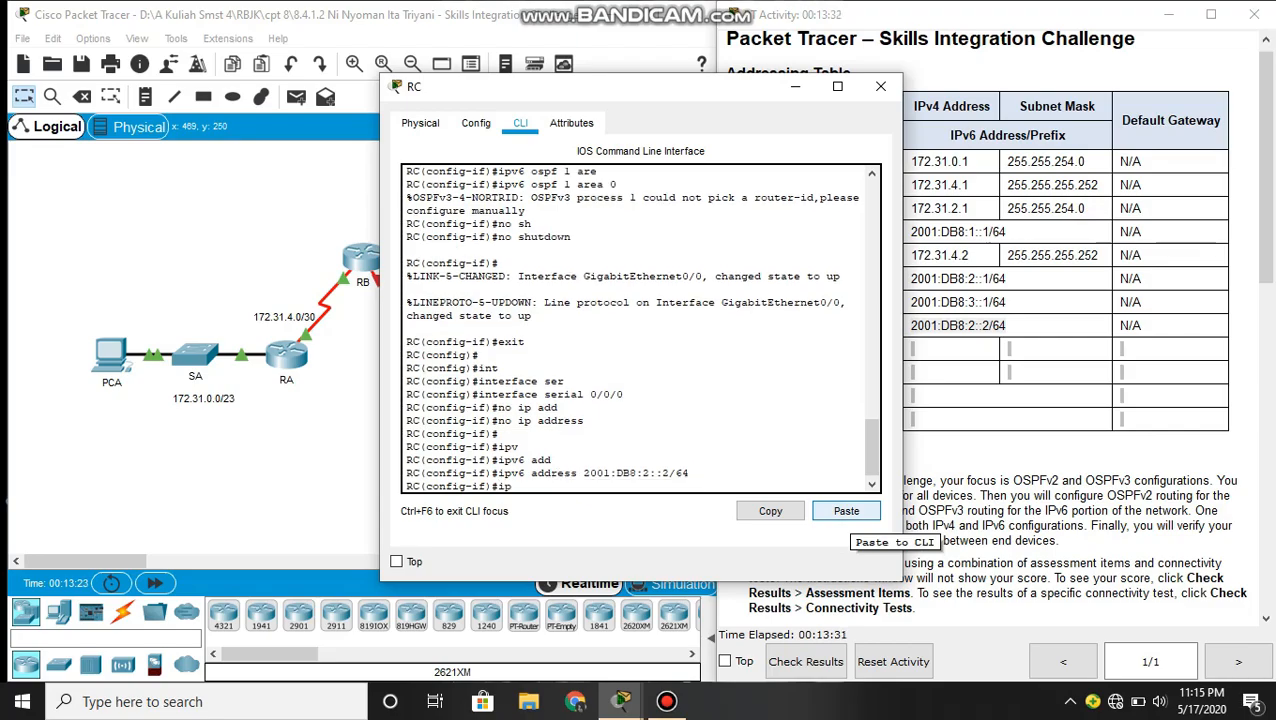
text(v)
key(Tab)
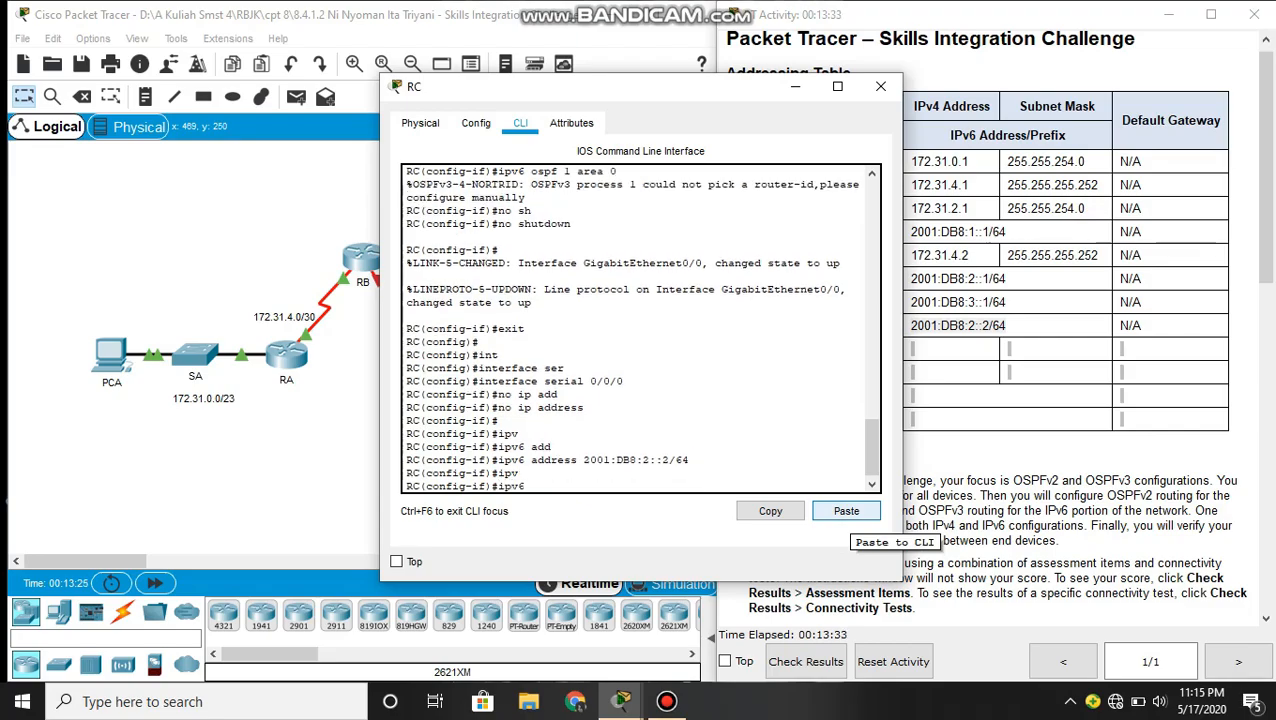
text(osp)
key(Tab)
text(1)
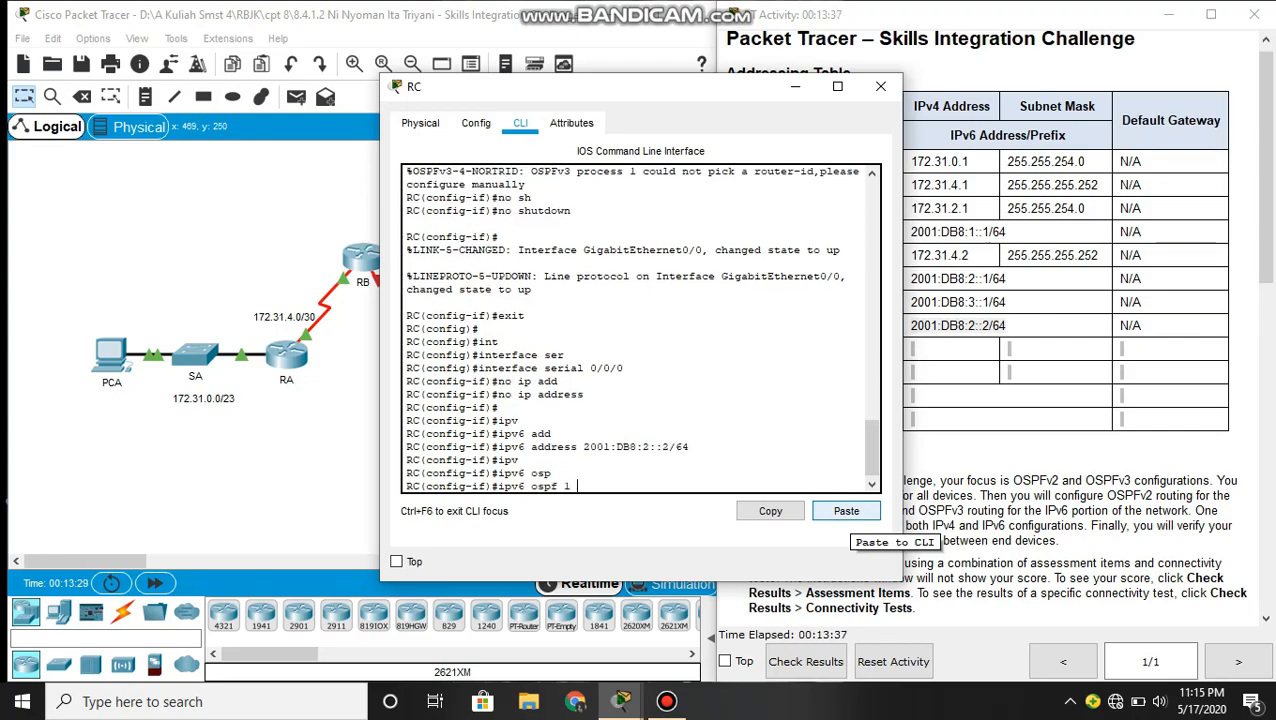
text( are)
key(Tab)
text(0)
key(Return)
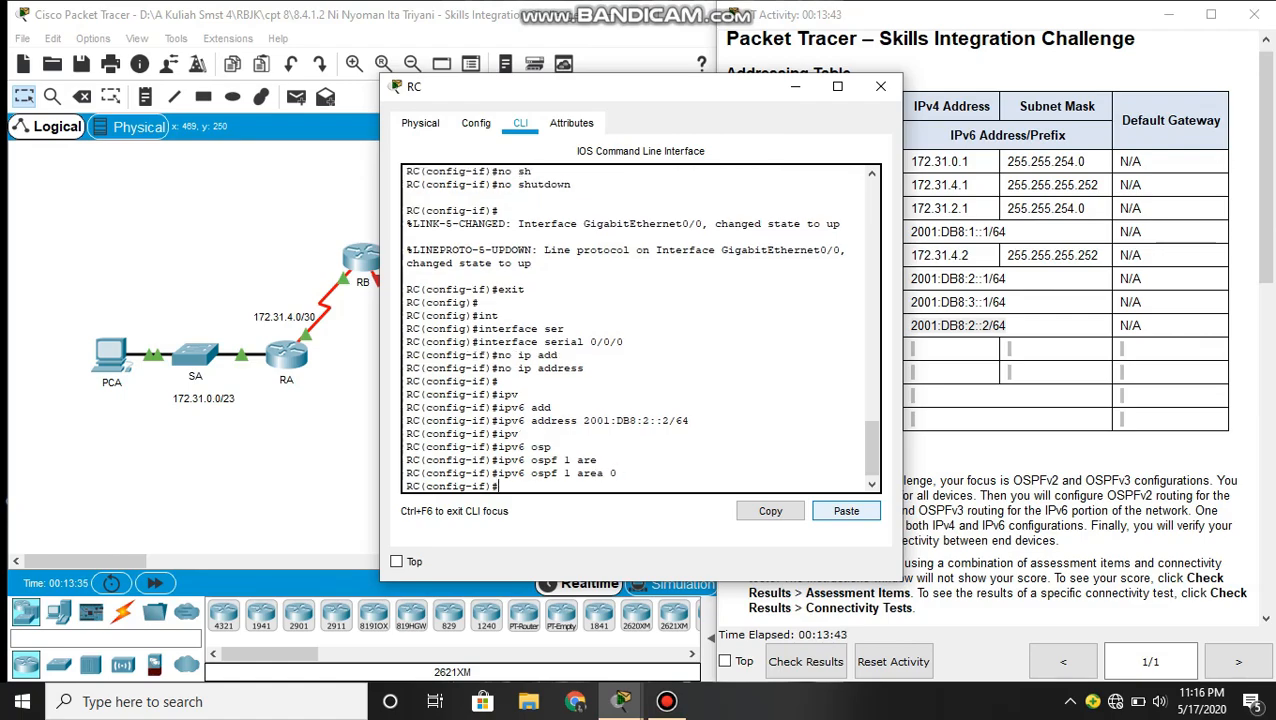
- Activate RC's Serial 0/0/0 with the no shutdown command
text(no sh)
key(Tab)
key(Return)
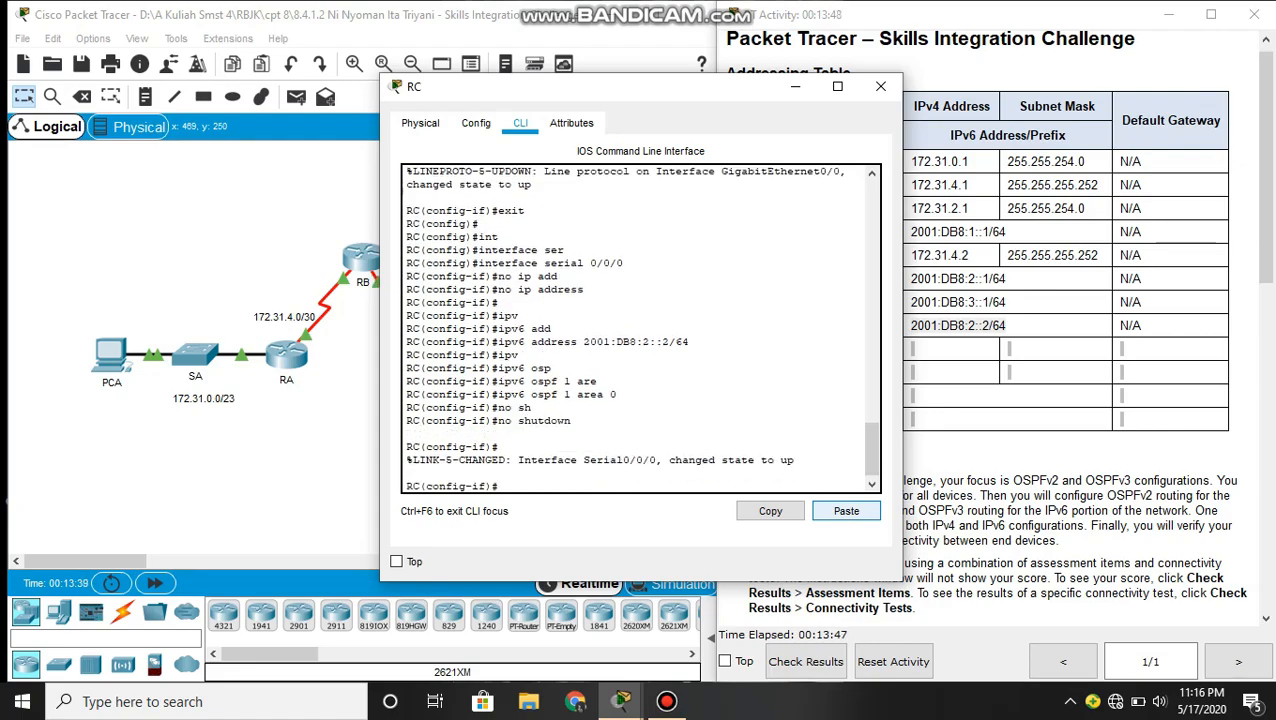
text(ipv)
key(Tab)
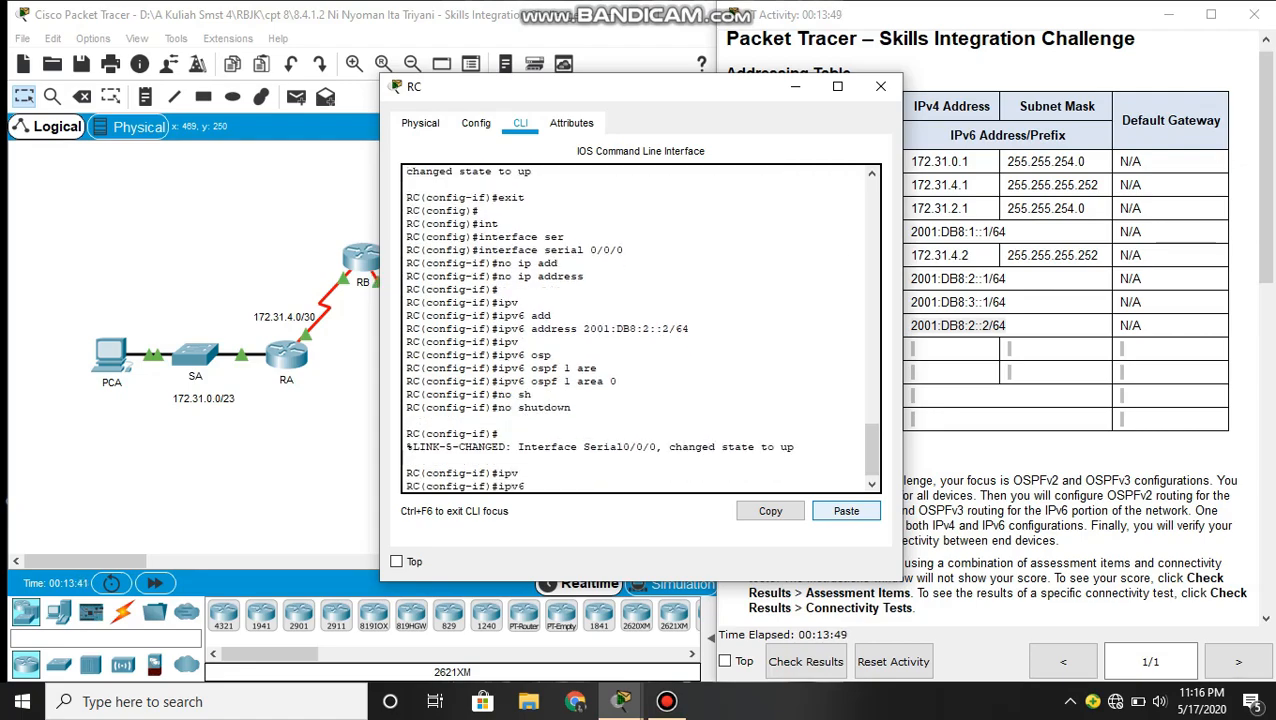
text(router os)
key(Tab)
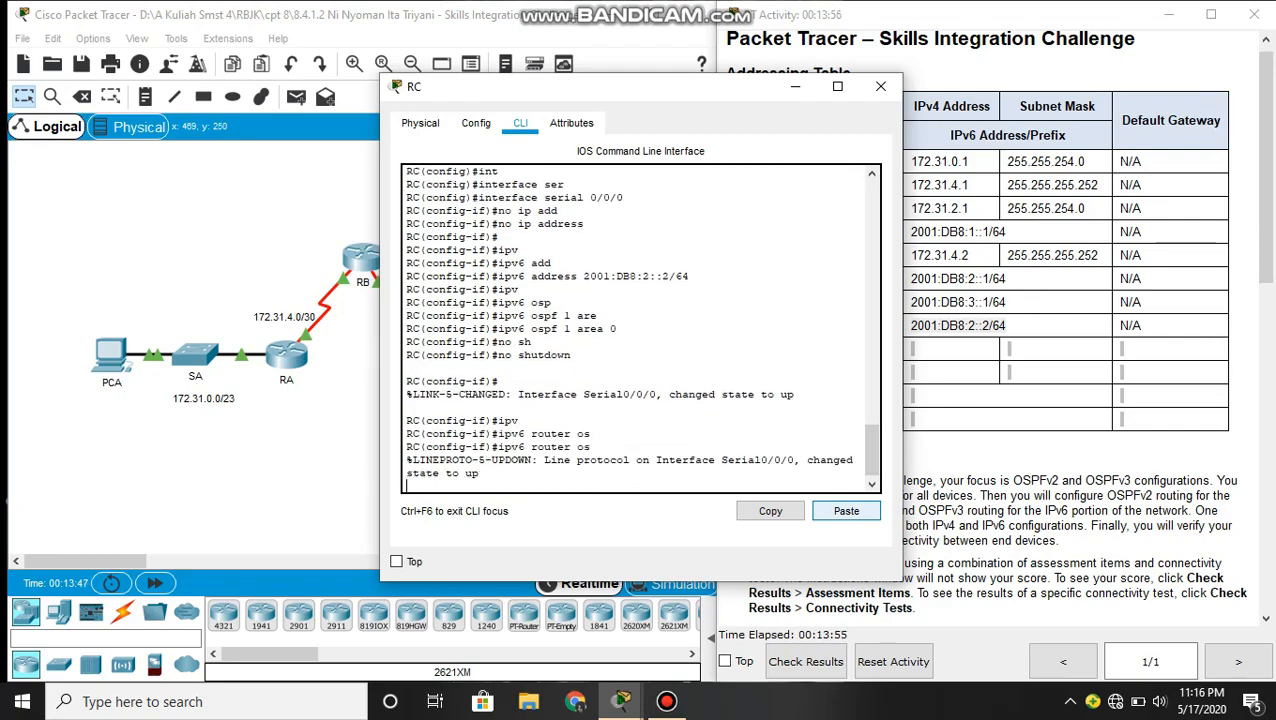
key(Up)
key(Up)
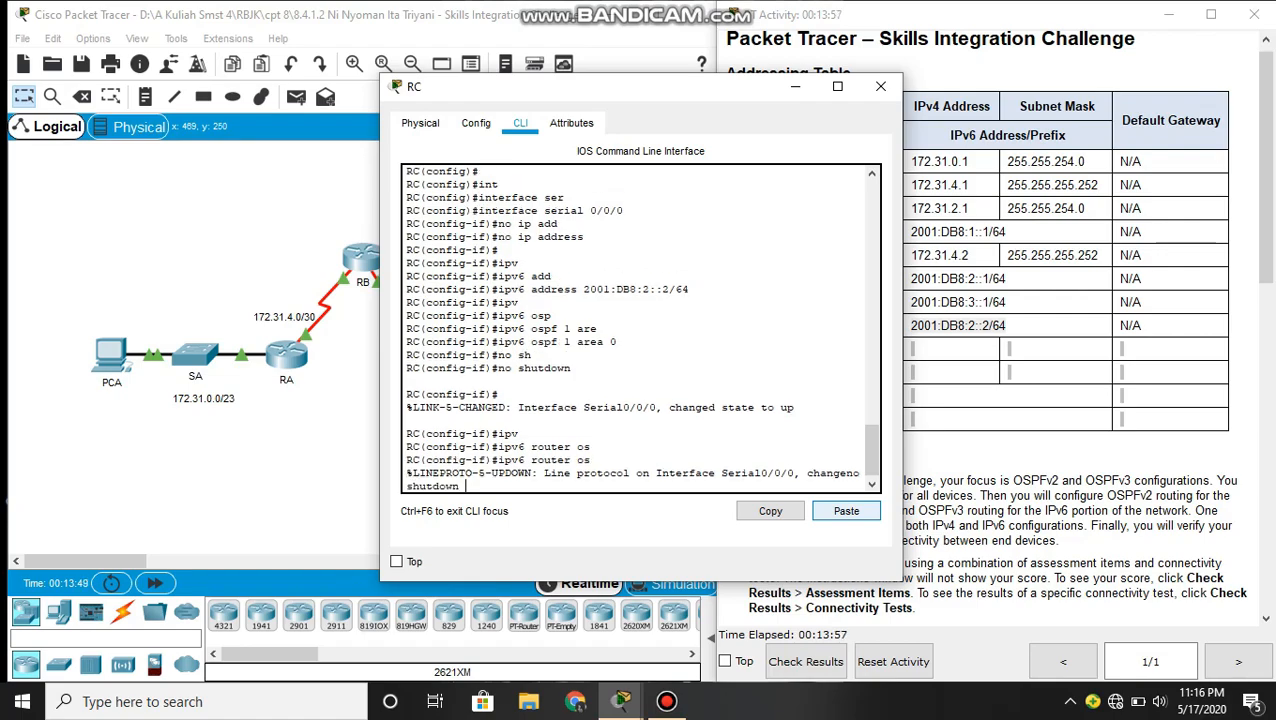
key(Down)
key(Down)
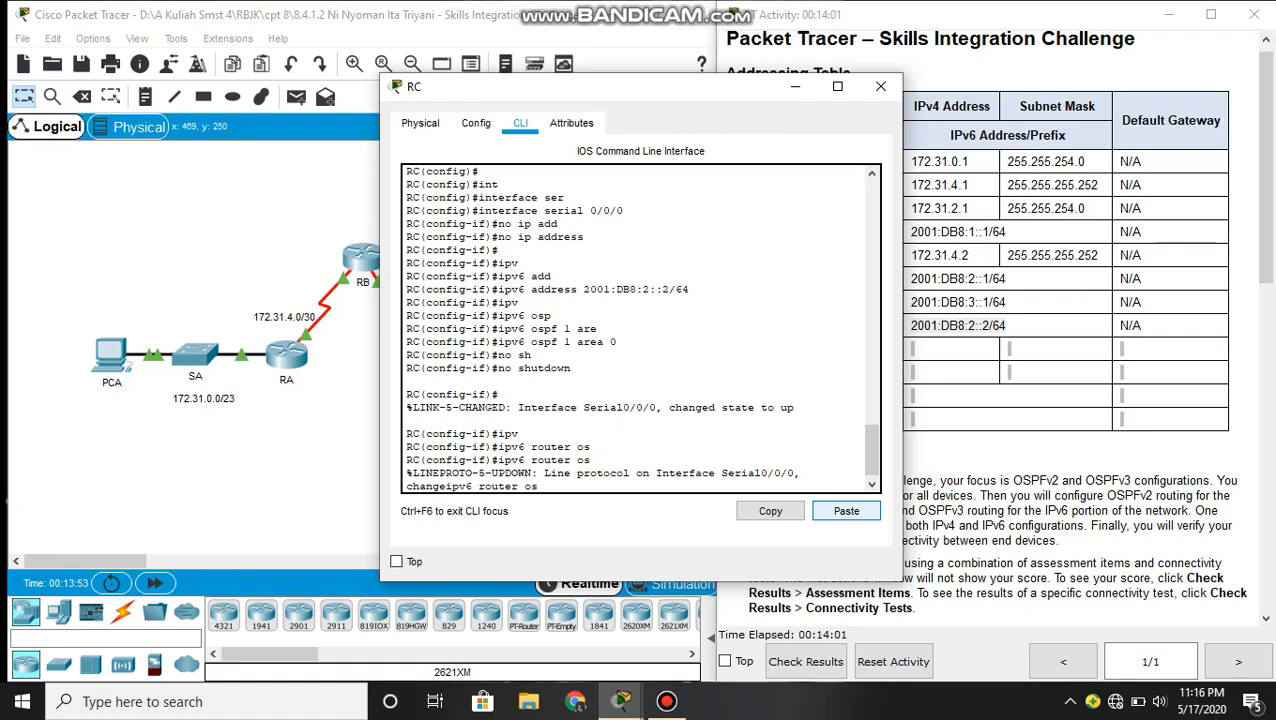
key(Return)
key(Return)
- Enter router configuration mode for OSPFv3 process 1 on RC with ipv6 router ospf 1
text(ipv)
key(Tab)
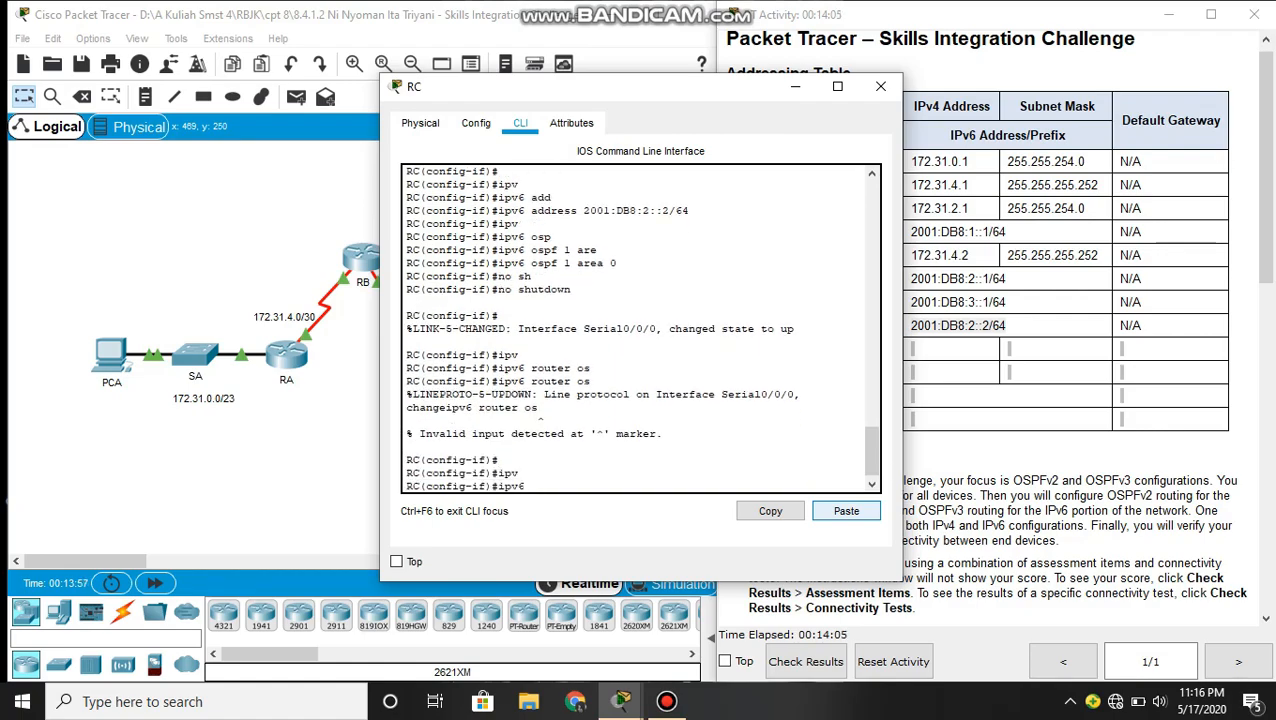
text(router ospf 1)
key(Return)
- Set RC's OSPFv3 router ID to 3.3.3.3 and return to privileged EXEC mode
text(r)
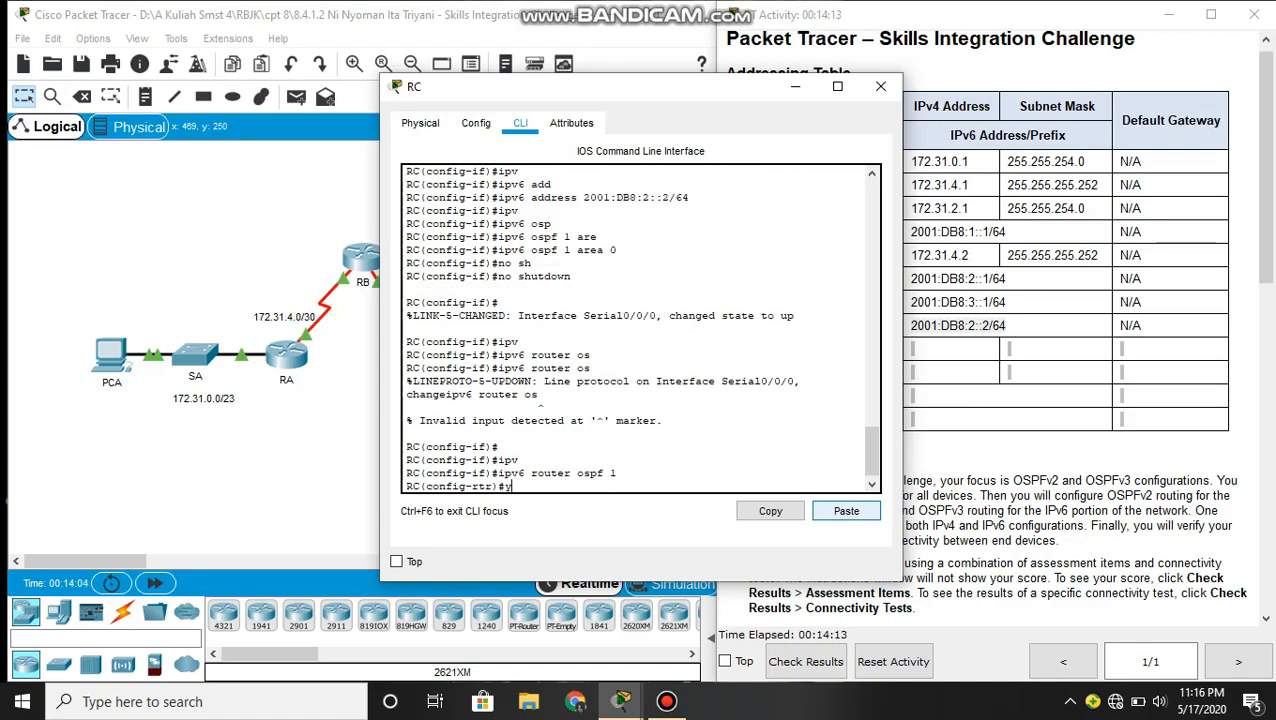
text(ou)
key(Tab)
text(3.3.3.3)
key(Return)
key(Return)
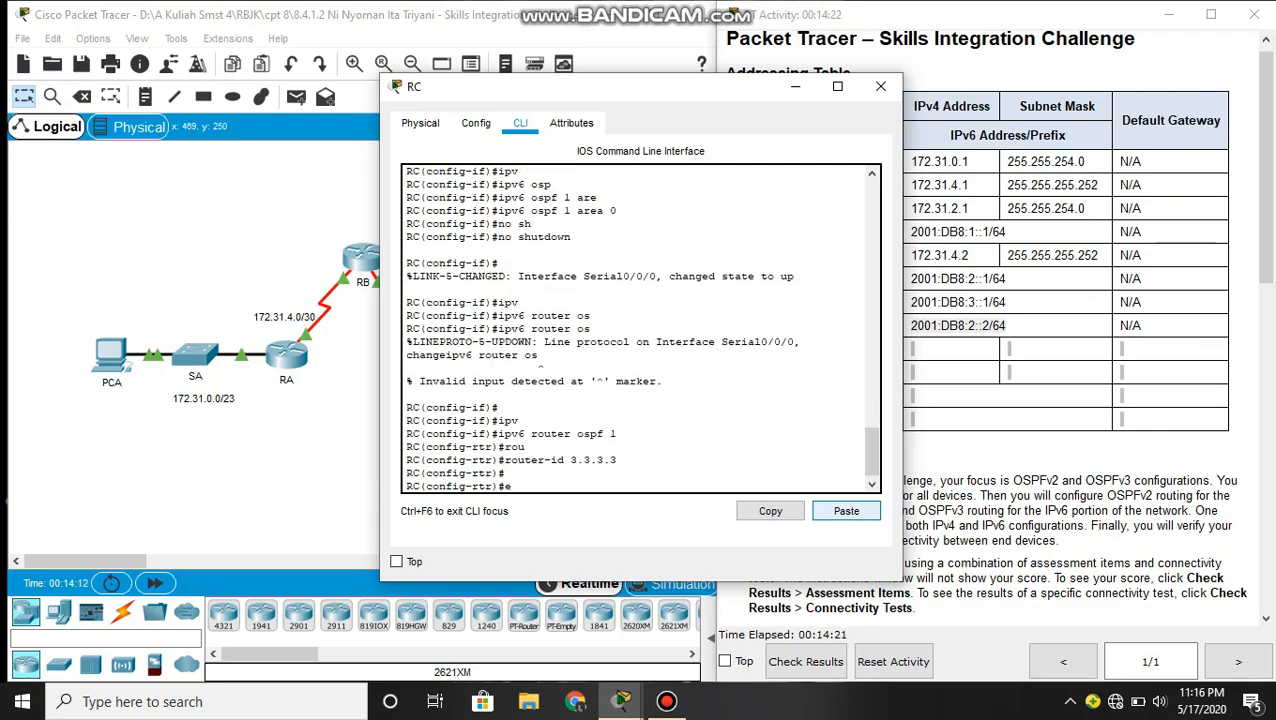
text(end)
key(Return)
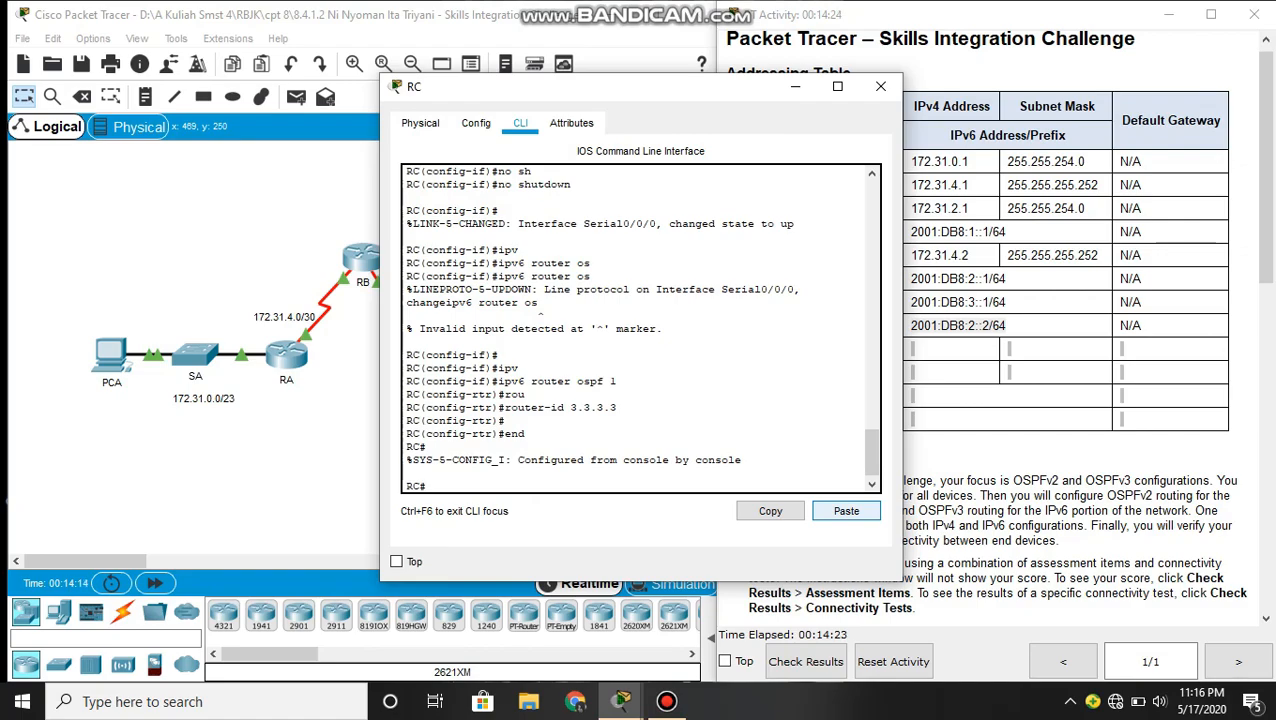
- Reset RC's OSPFv3 process with clear ipv6 ospf process and confirm resetting all OSPF processes
text(clear)
key(Return)
text(ipv6 )
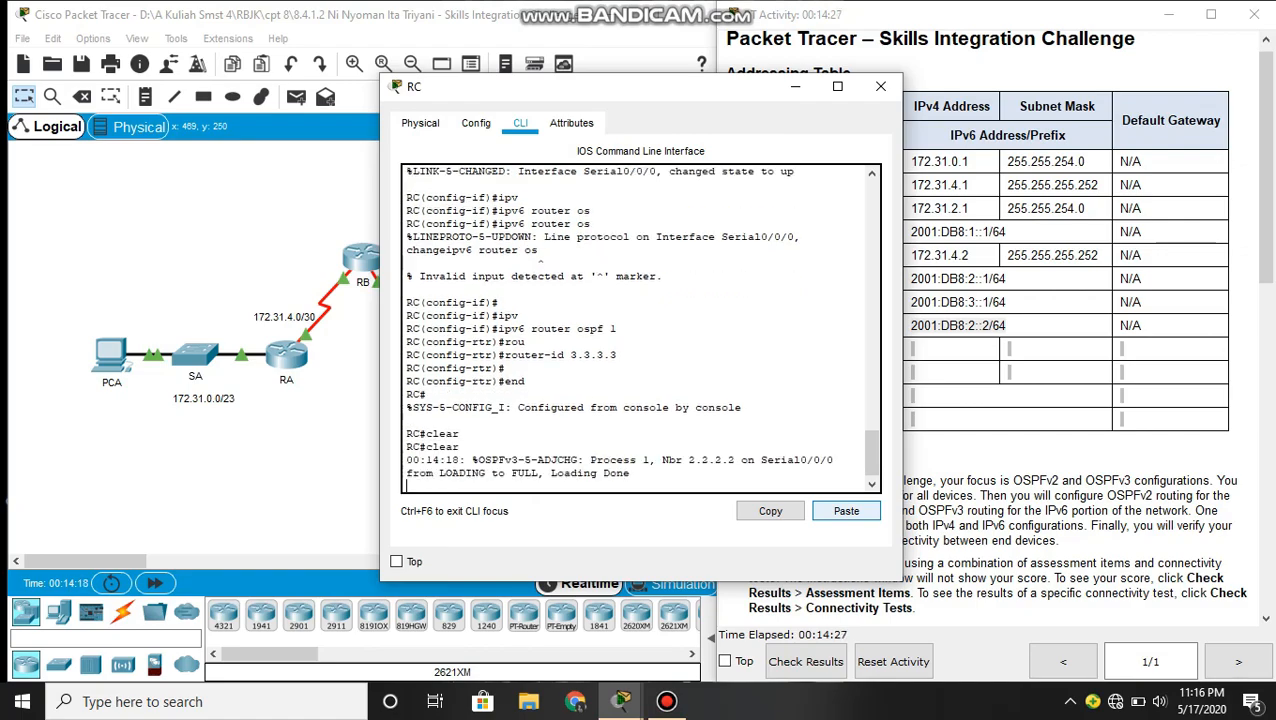
text(osp)
key(Tab)
text(pr)
key(Tab)
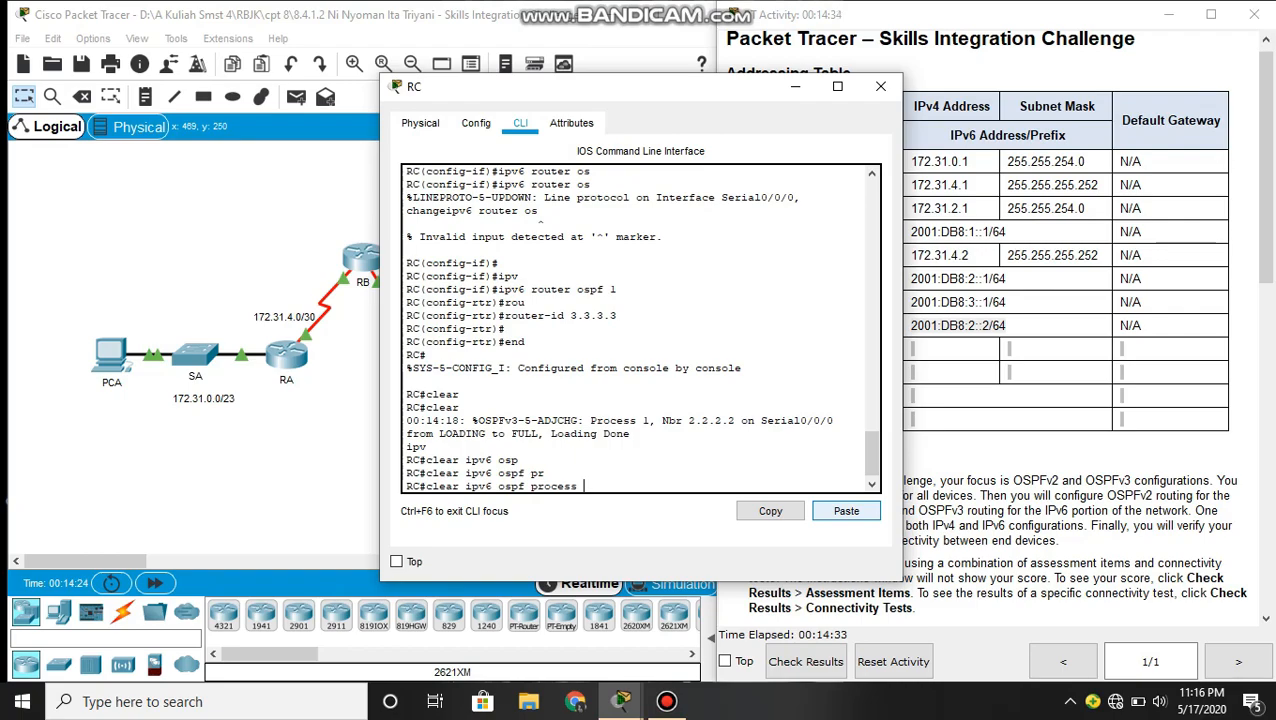
key(Return)
text(y)
key(Return)
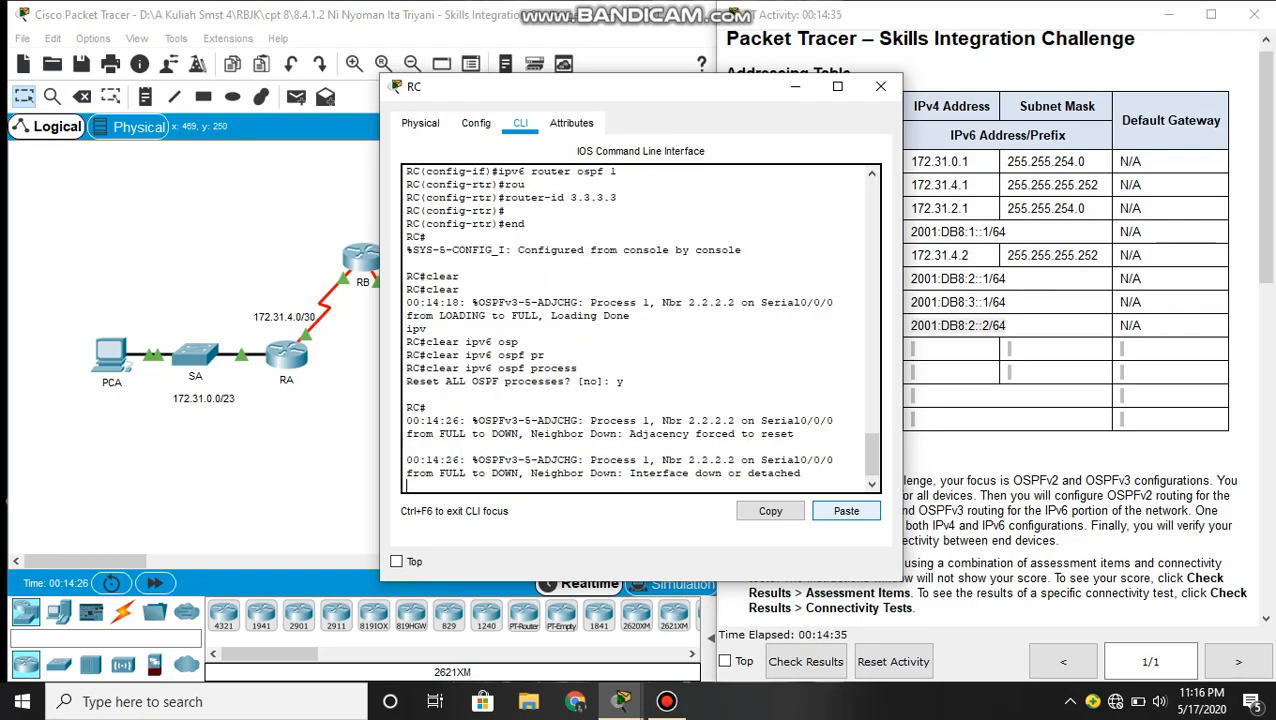
key(Return)
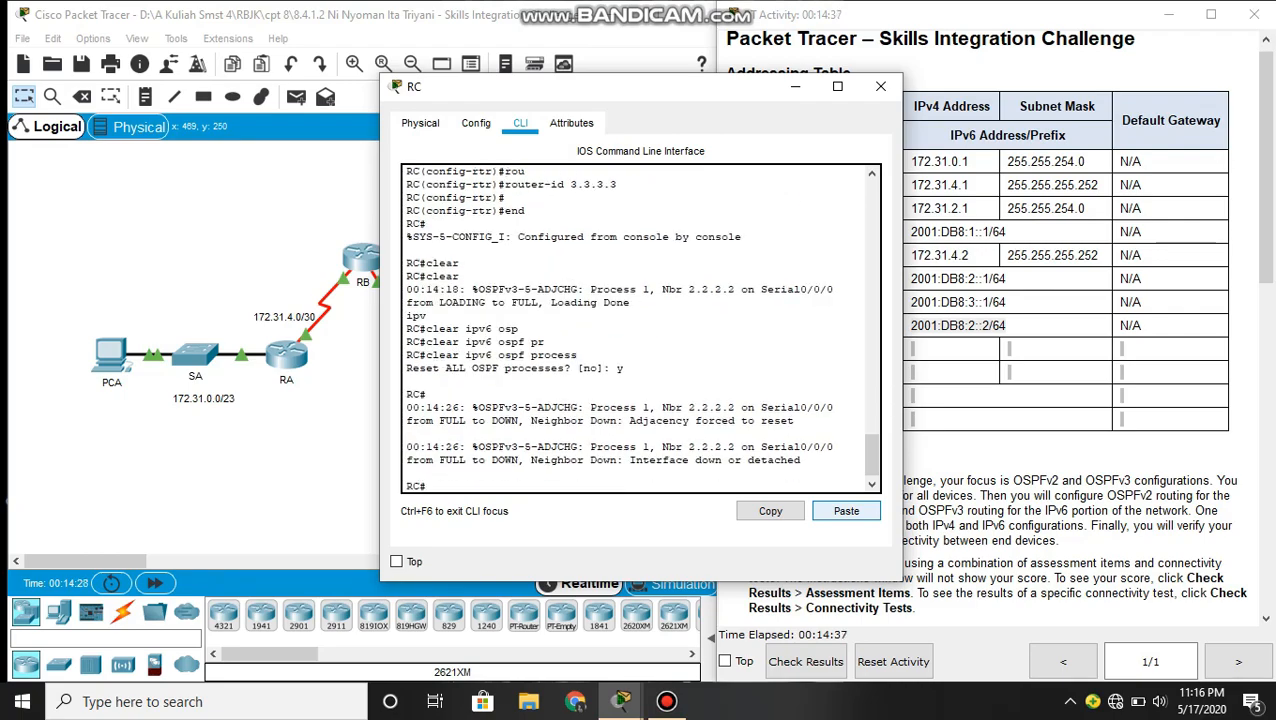
key(Return)
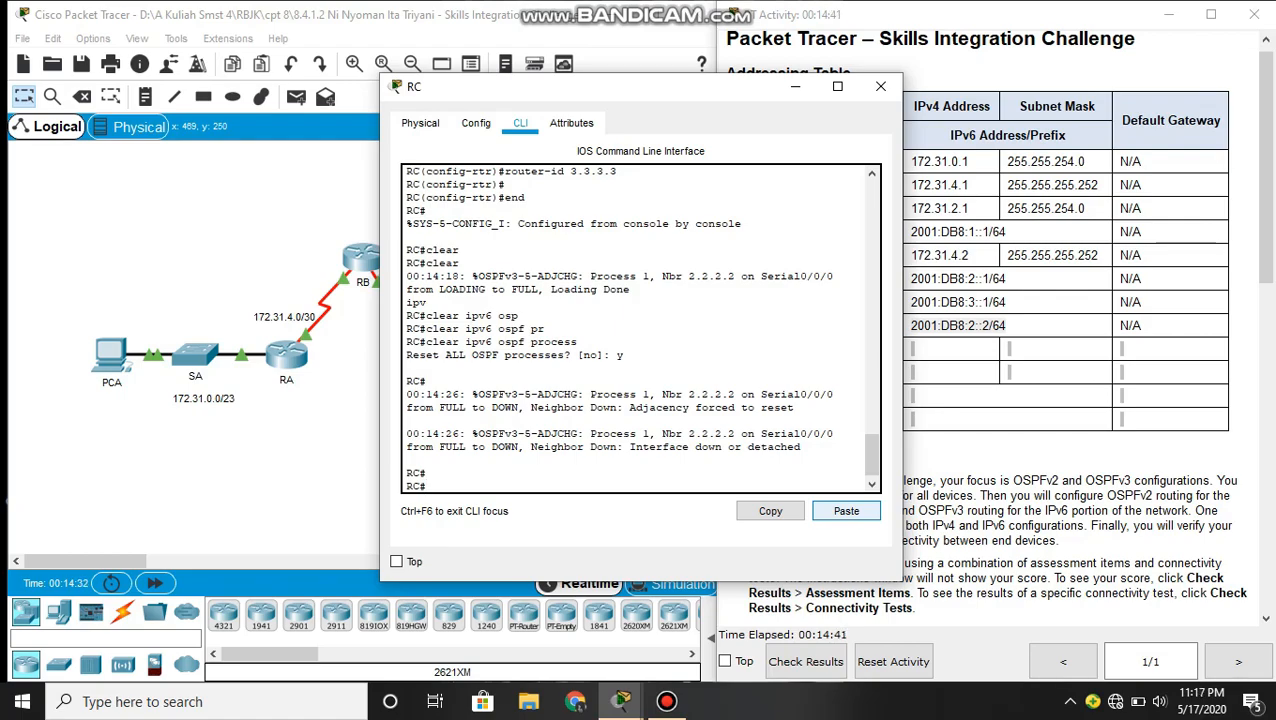
- Close RC's configuration window and read the PC addressing and verification requirements in the activity instructions
click(880, 86)
scroll(880, 86, down, 3)
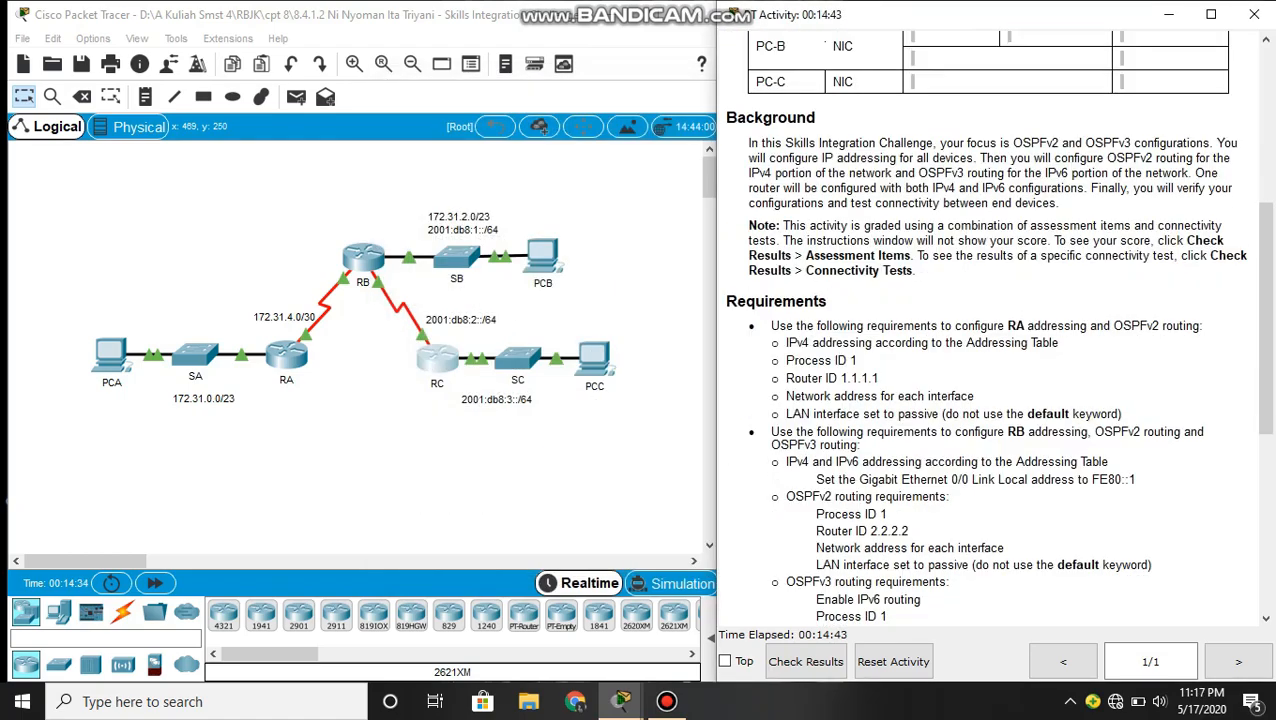
scroll(990, 330, down, 7)
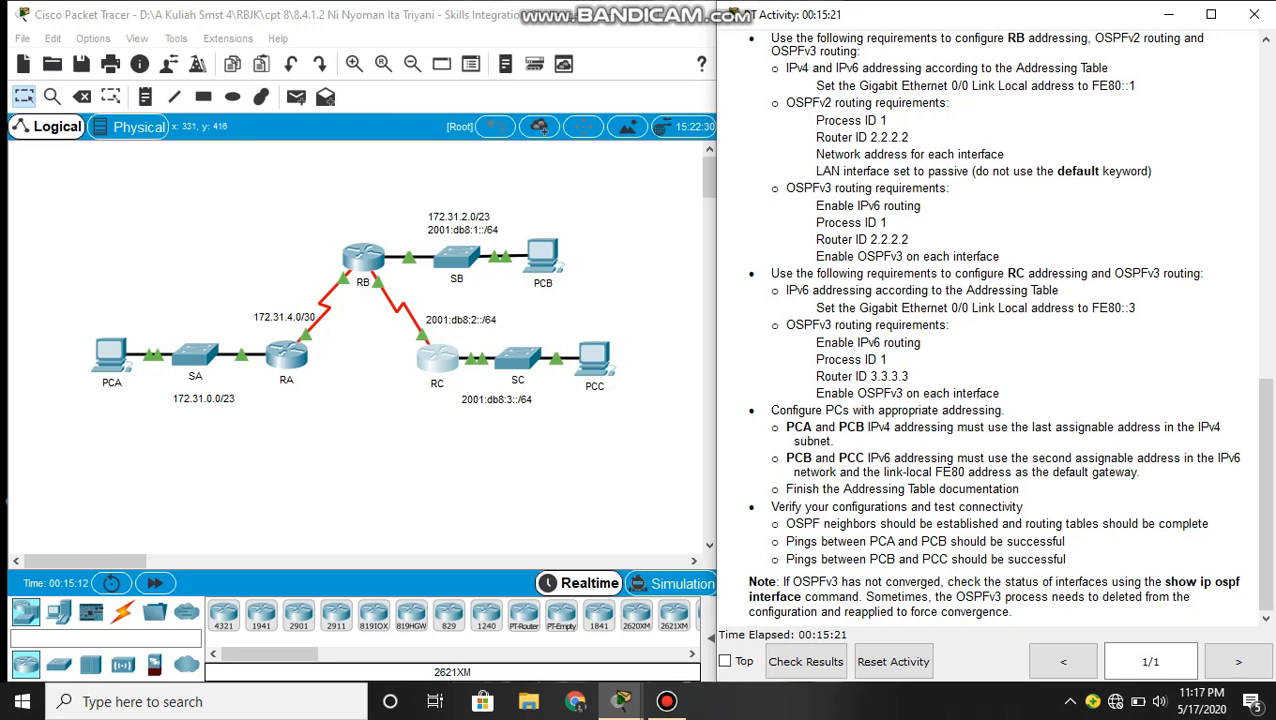
- Open PCA's IP configuration and set its static IPv4 address to 172.31.1.254
click(109, 356)
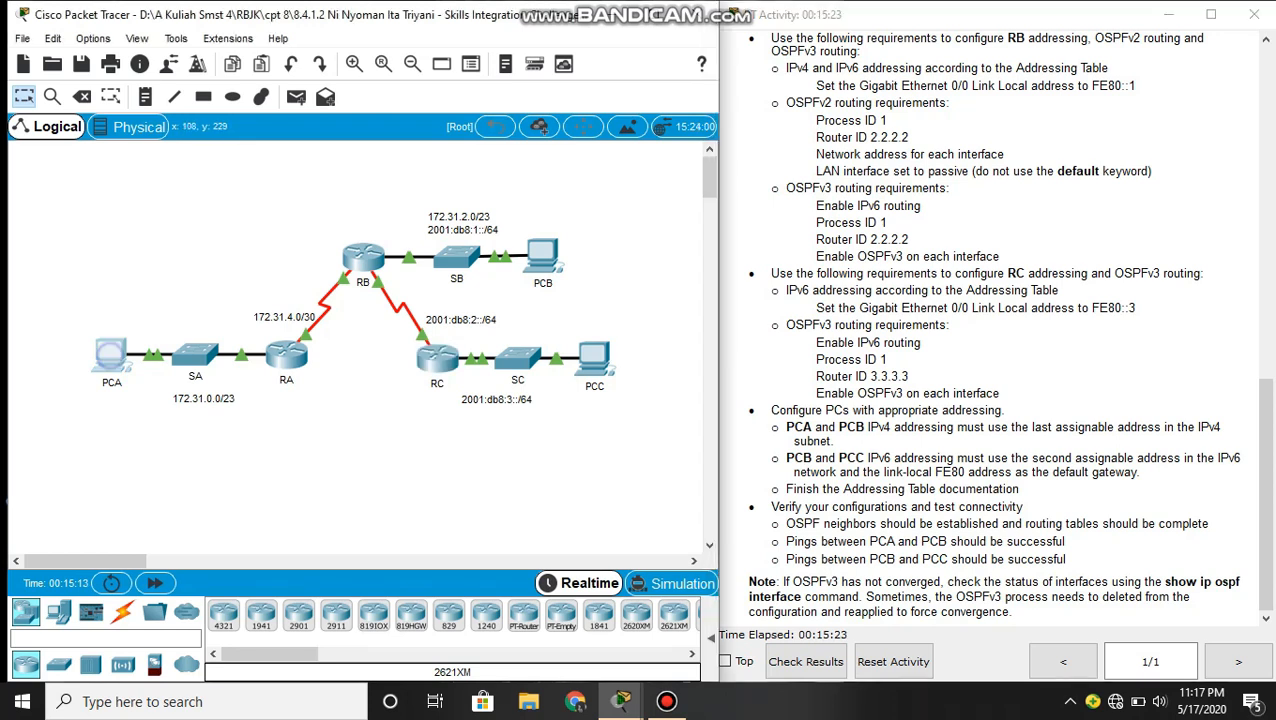
click(109, 356)
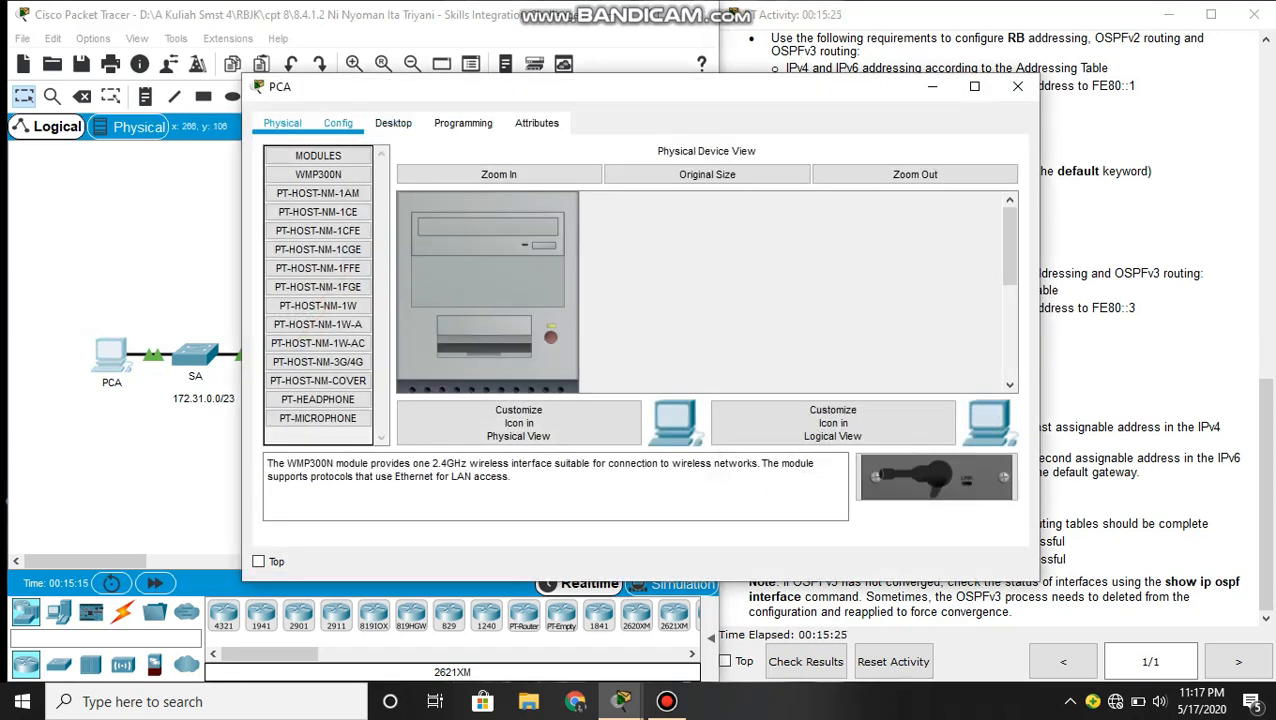
click(390, 122)
click(350, 180)
click(519, 174)
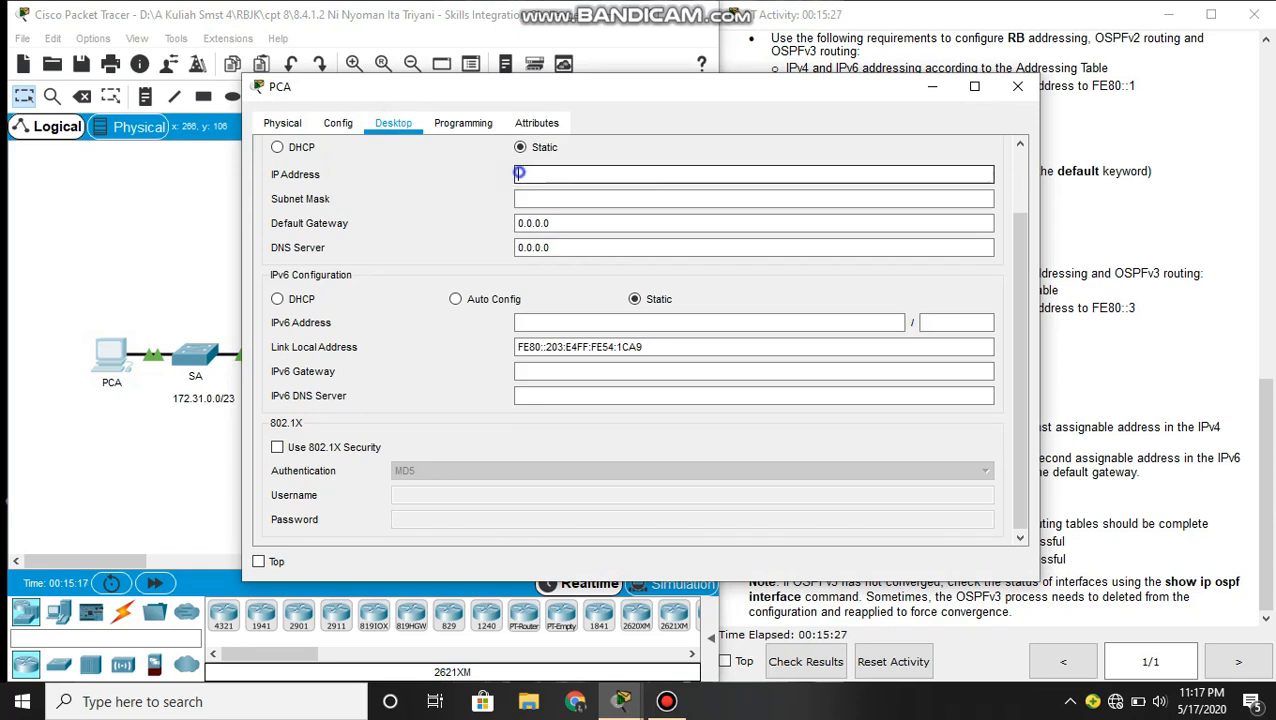
text(1)
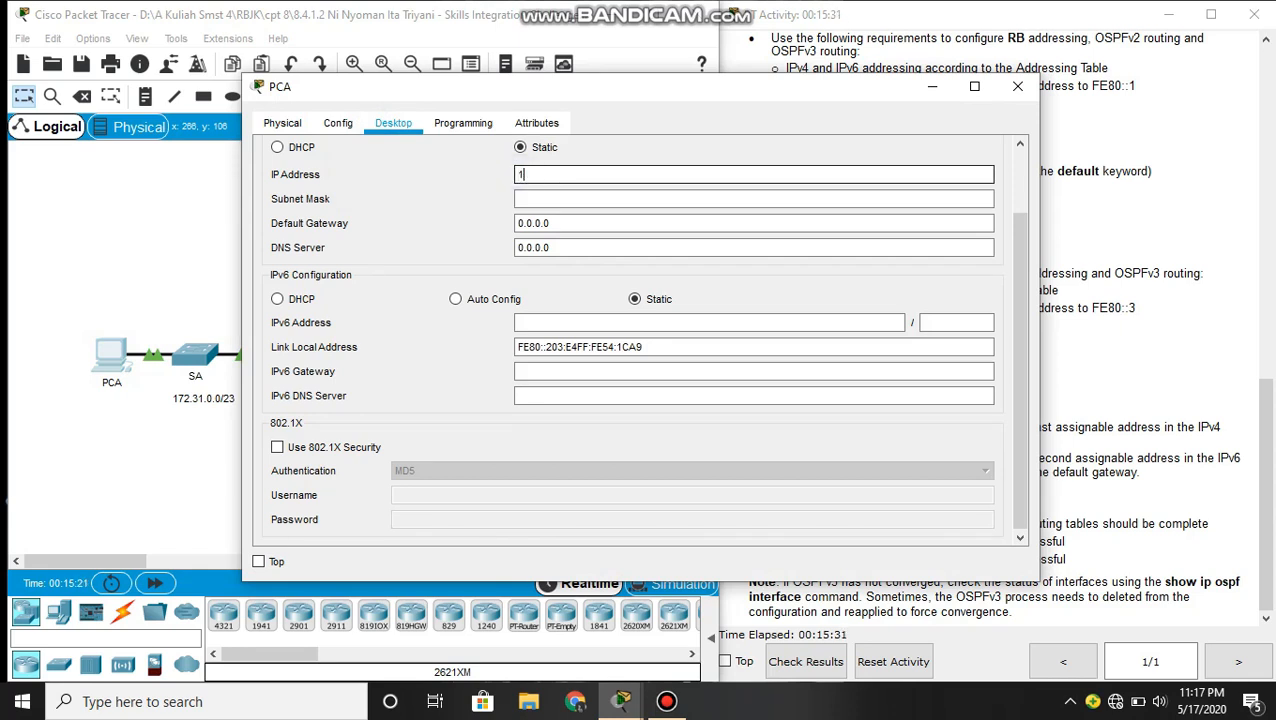
text(72)
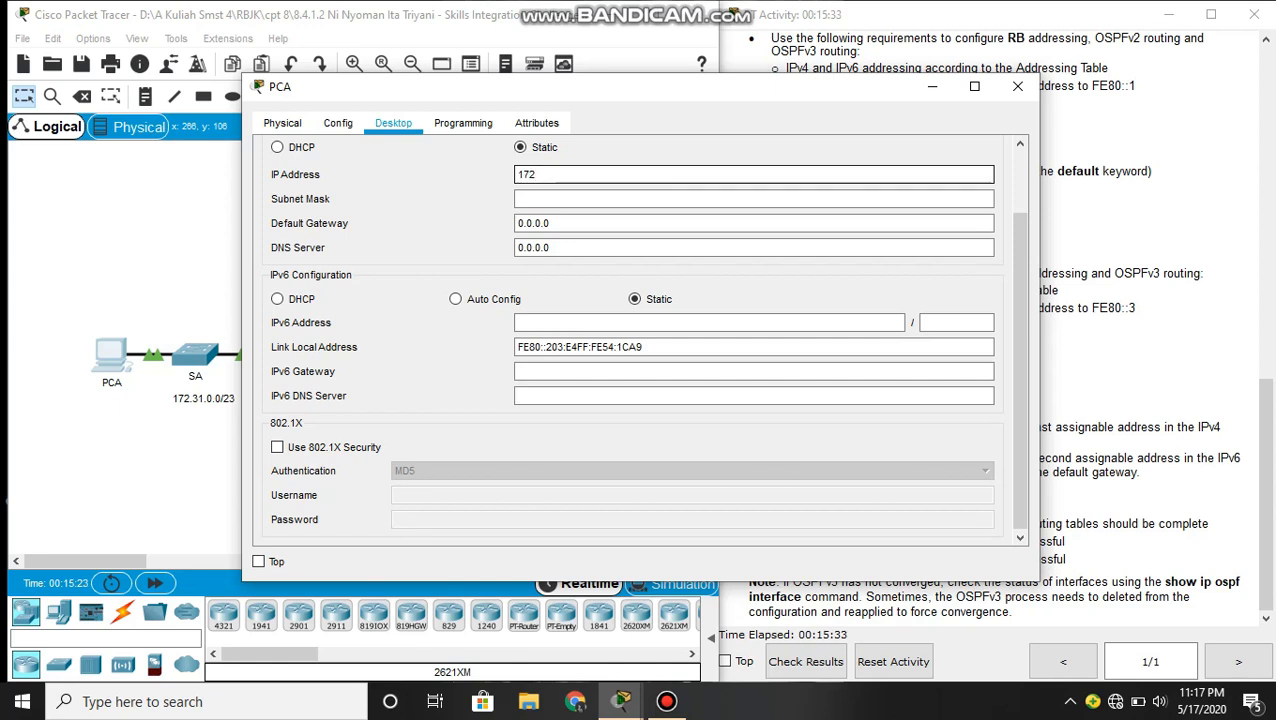
text(.31.1.)
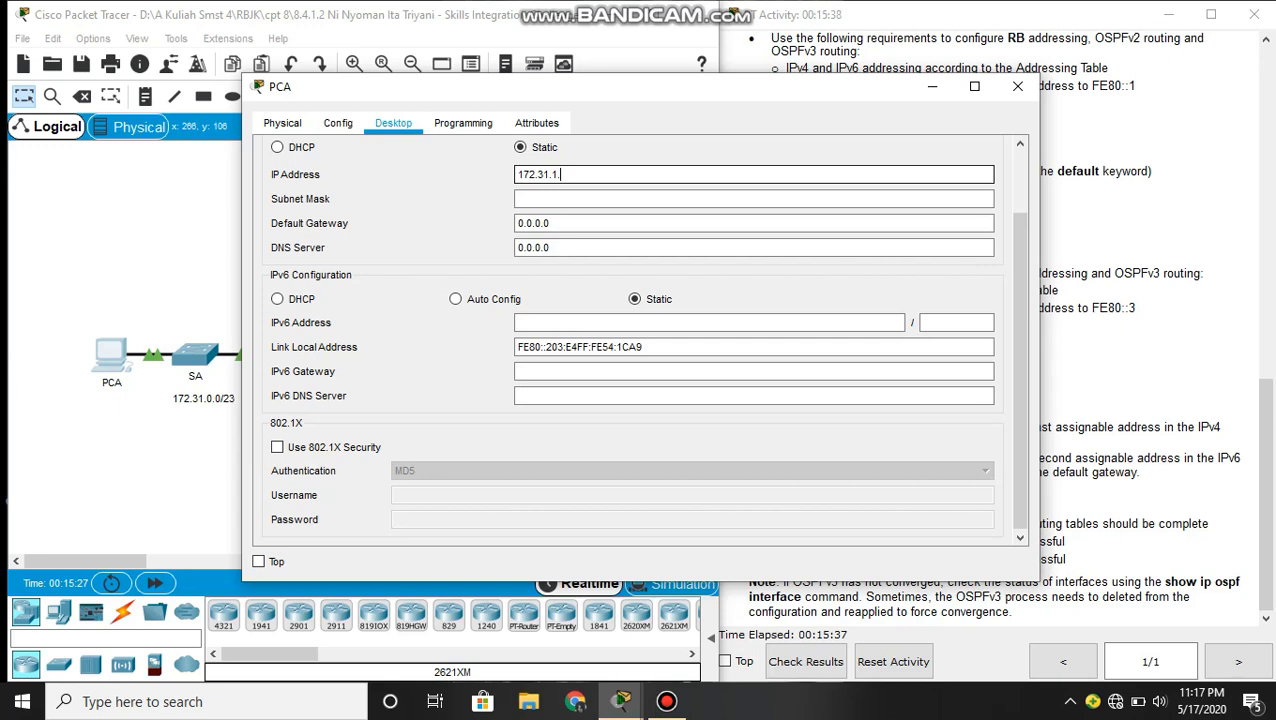
text(2543)
key(BackSpace)
- Set PCA's IPv4 subnet mask to 255.255.254.0
click(525, 197)
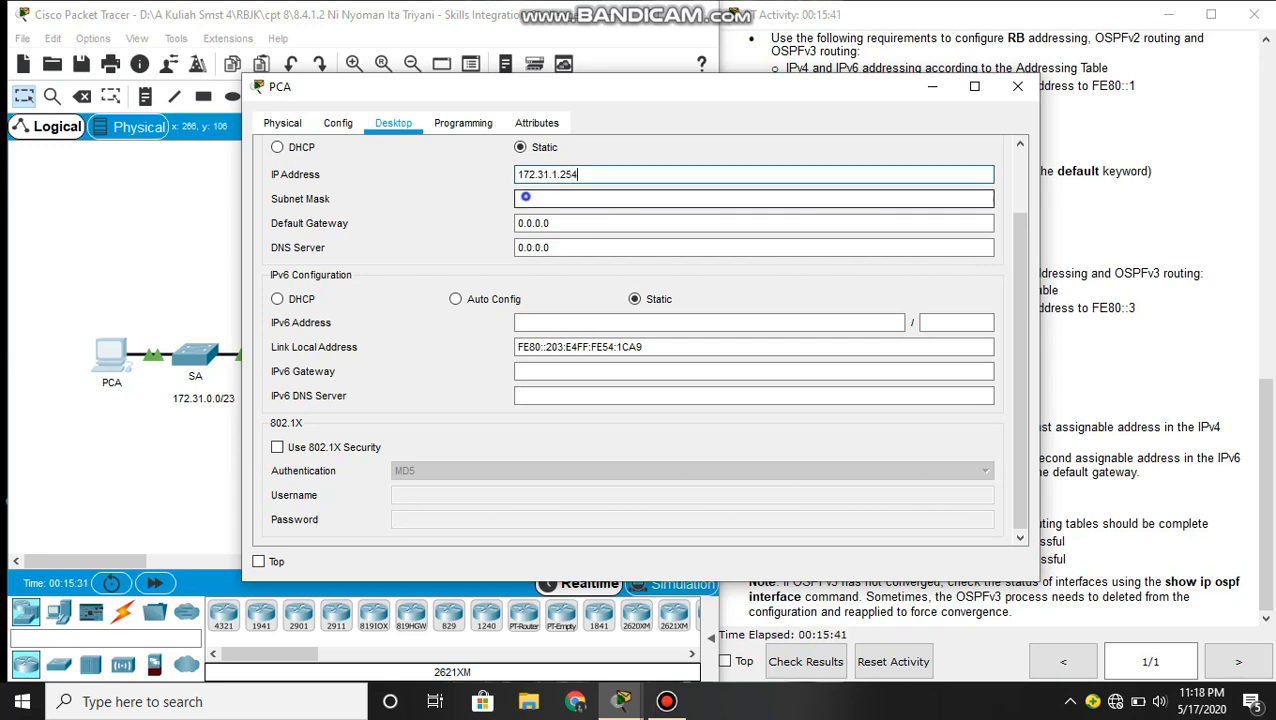
key(BackSpace)
key(BackSpace)
key(BackSpace)
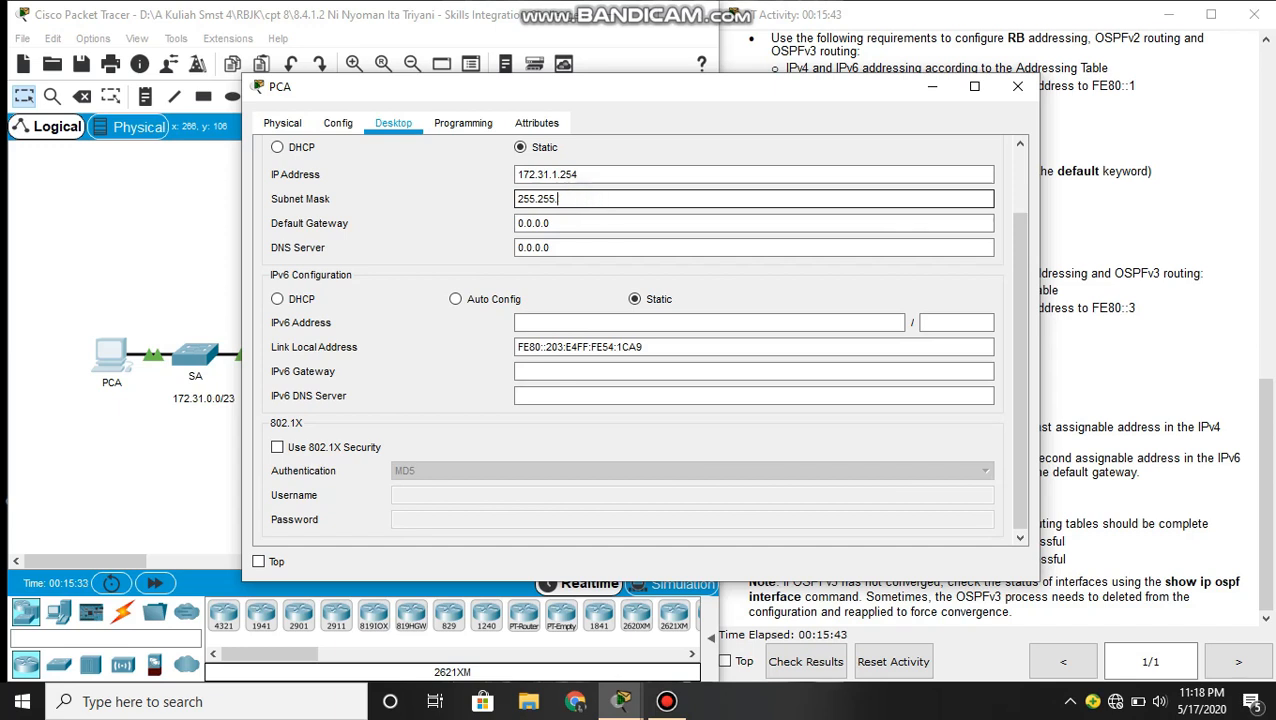
text(254)
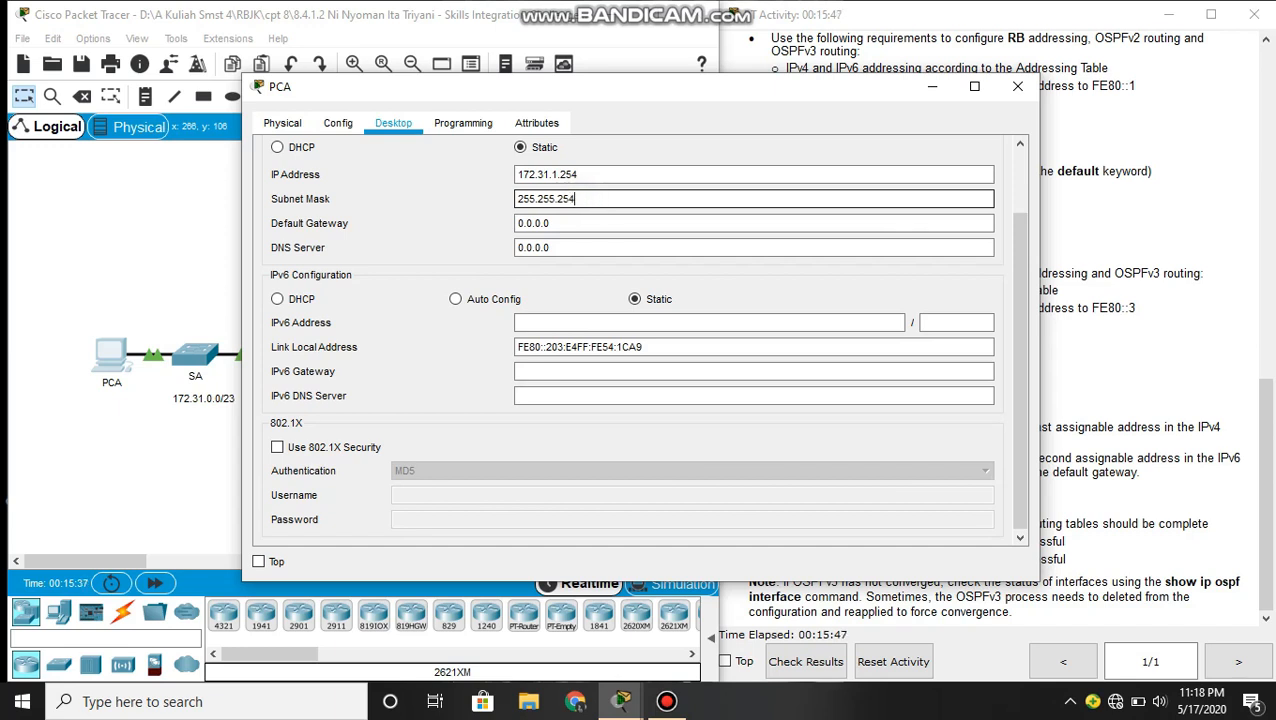
text(.0)
- Set PCA's IPv4 default gateway to 172.31.0.1 and close its configuration window
drag(554, 223, 514, 223)
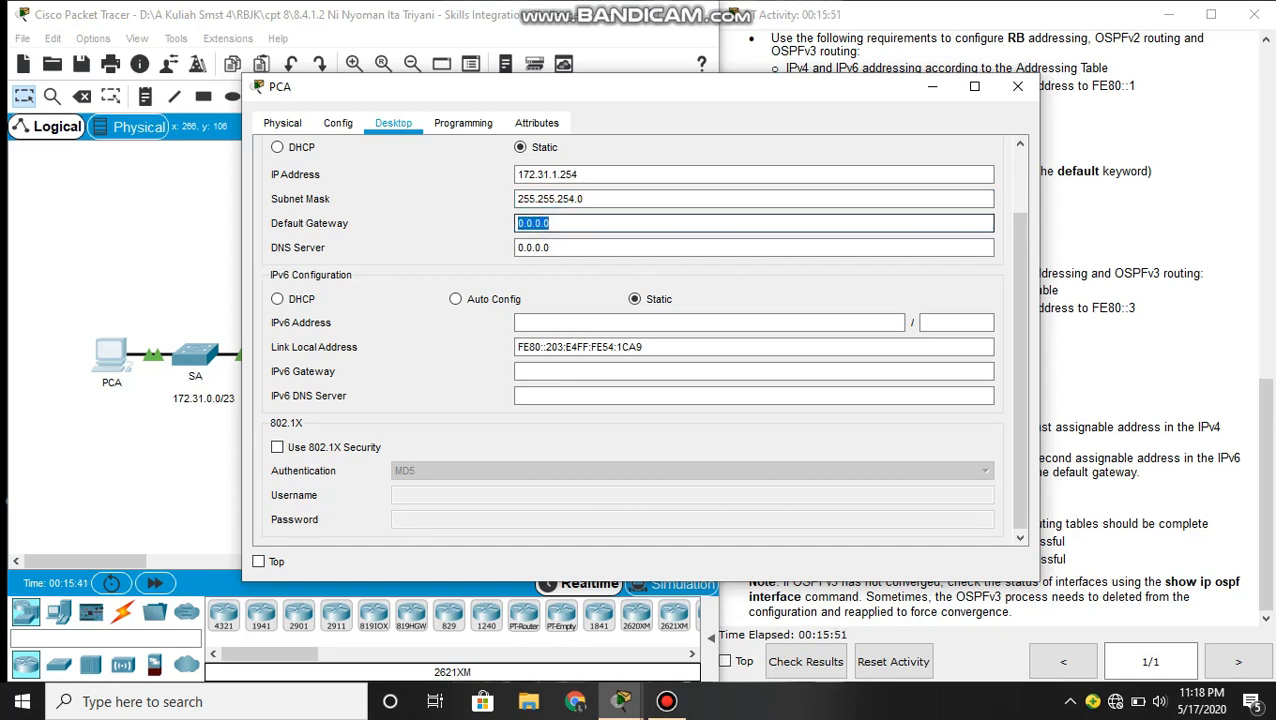
text(172.31.)
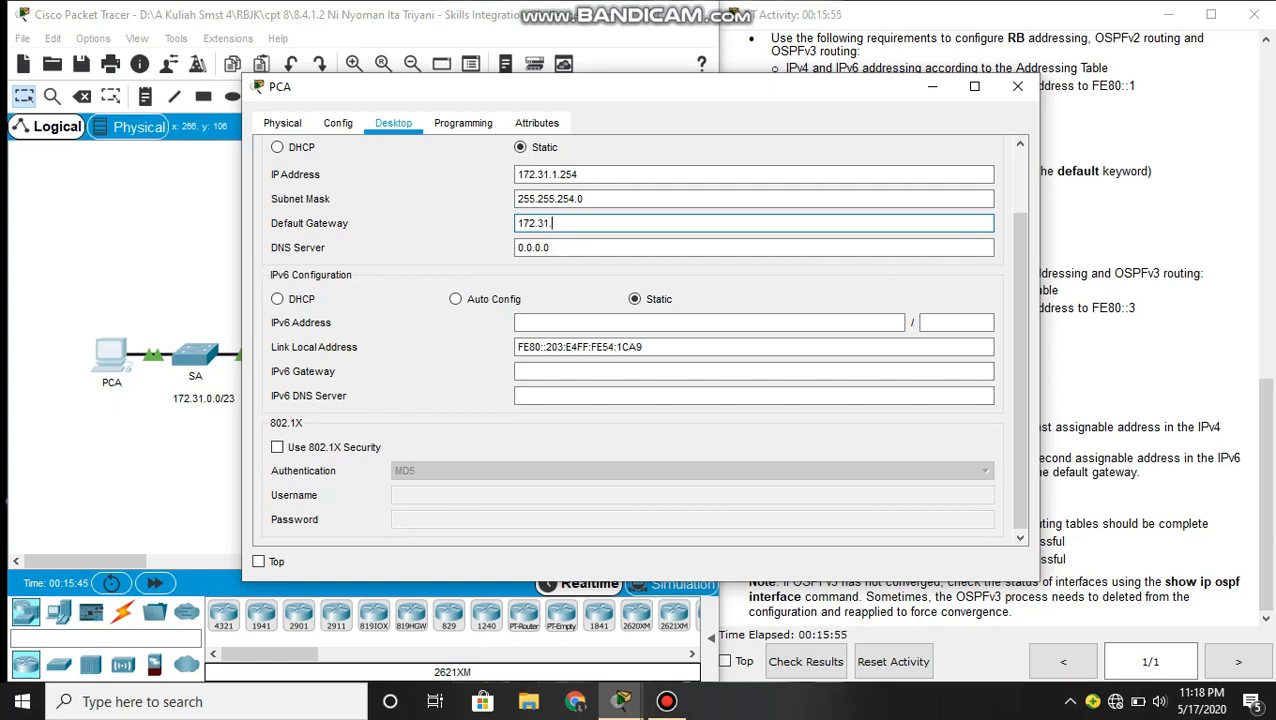
text(0.1)
scroll(632, 340, up, 2)
click(990, 155)
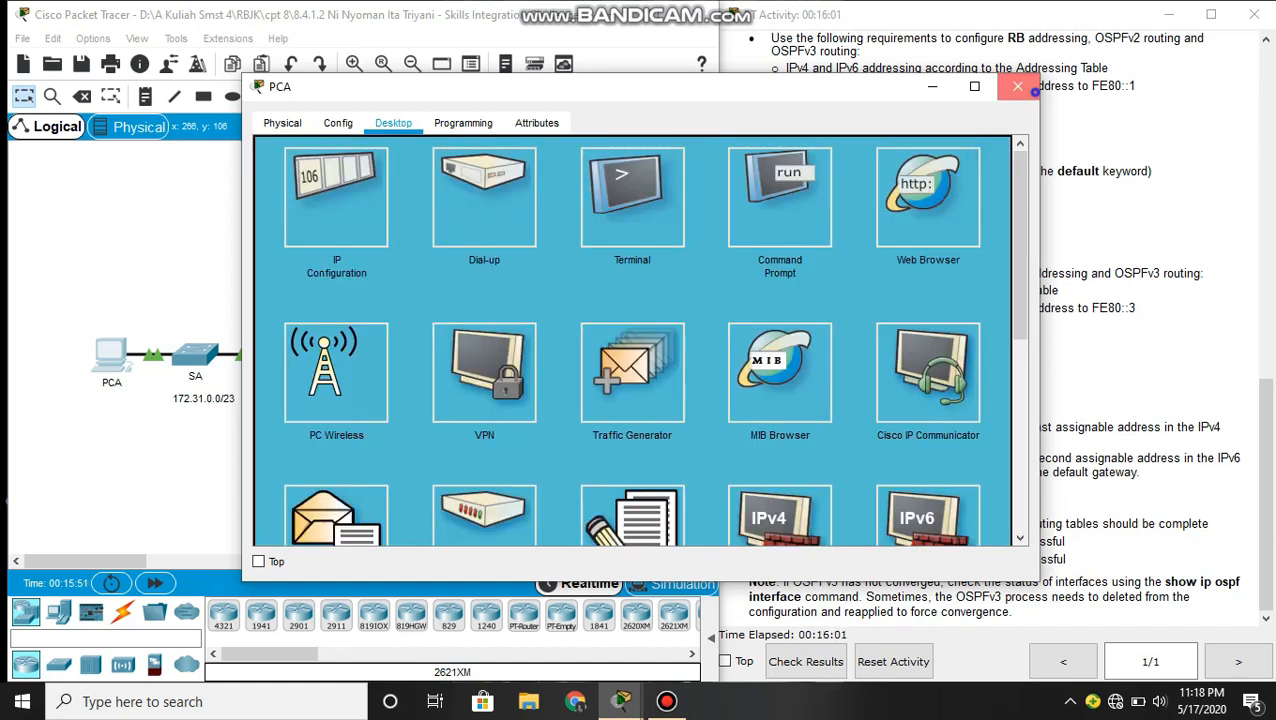
click(1018, 87)
- Open PCB's IP configuration and set its static IPv4 address to 172.31.3.254
click(542, 255)
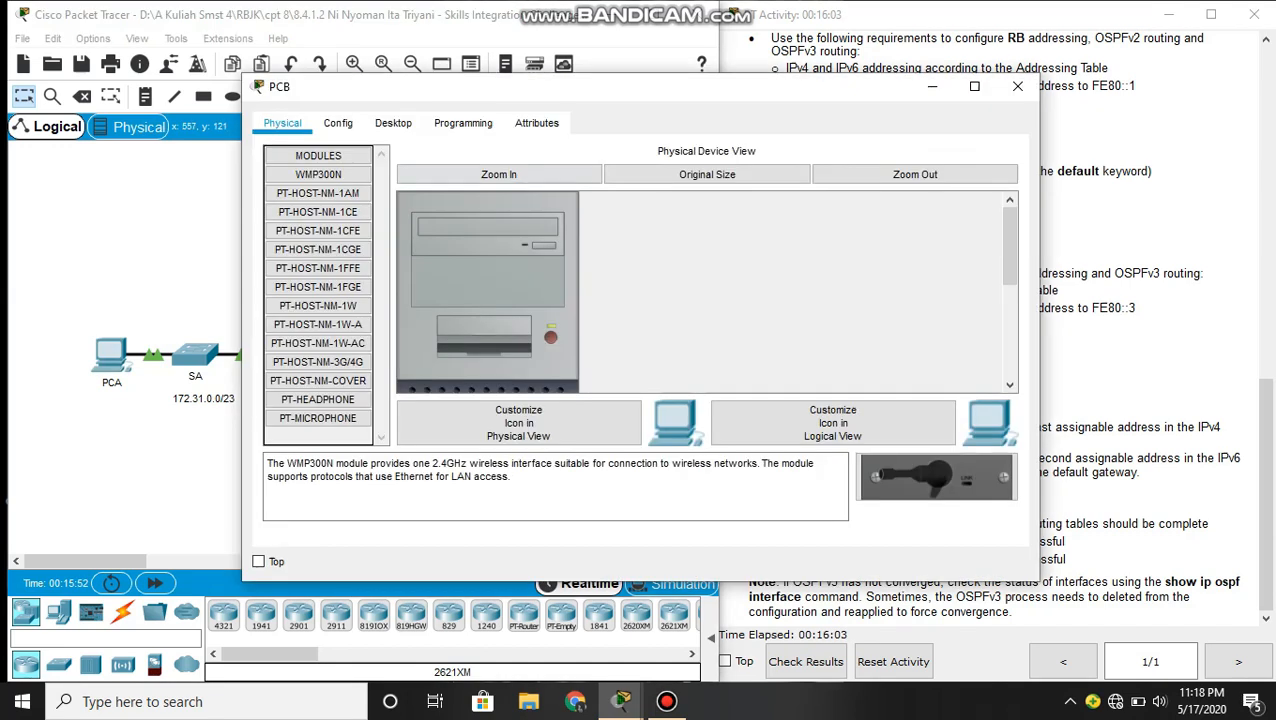
click(393, 123)
click(322, 170)
click(544, 172)
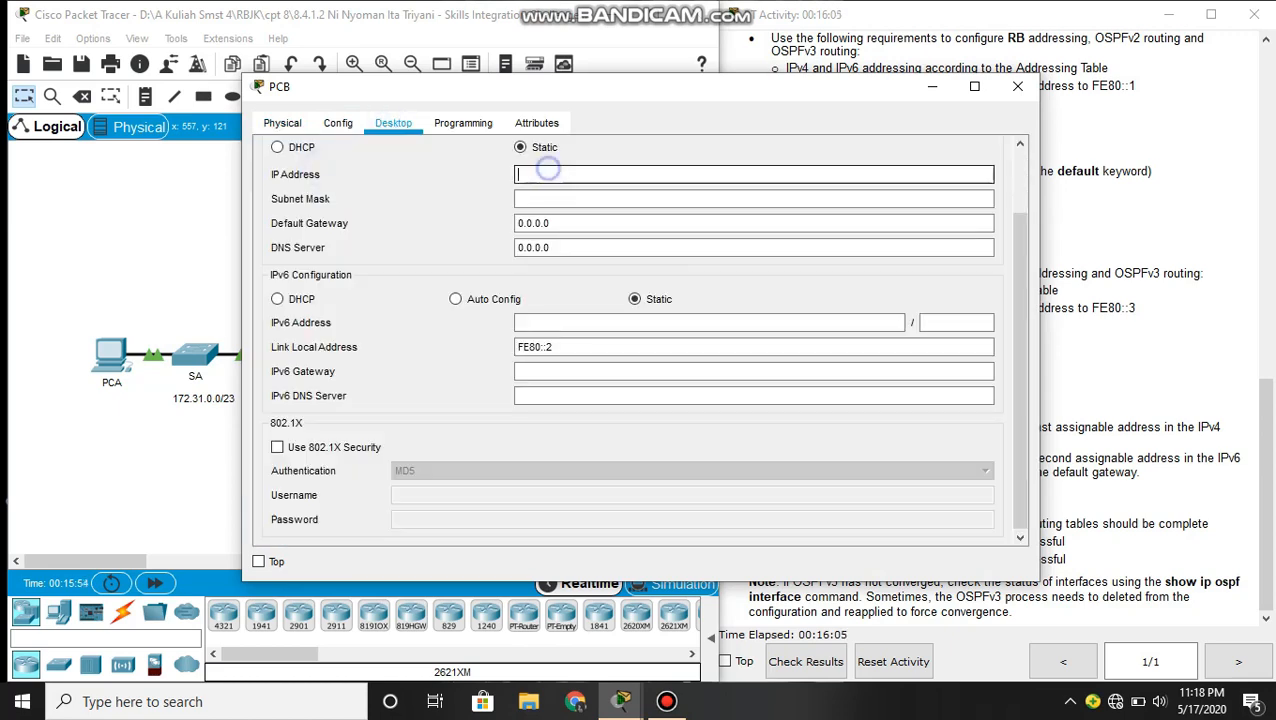
text(17)
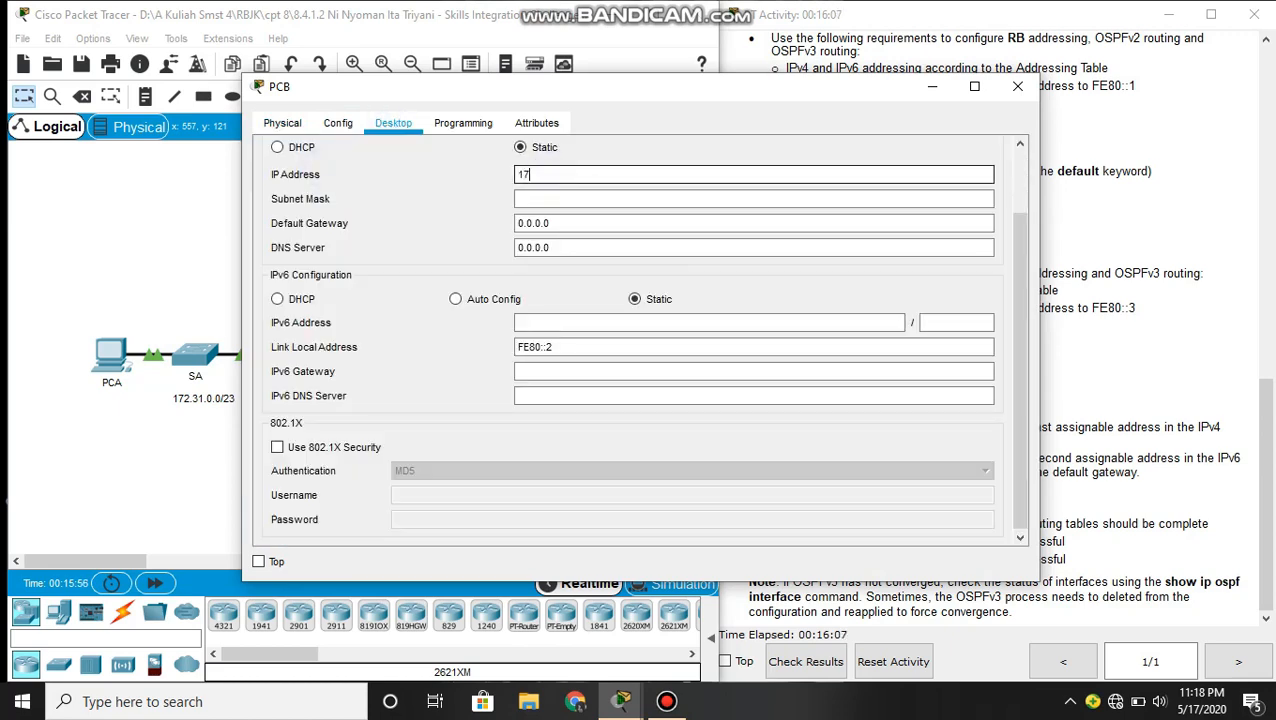
text(2.31.3.254)
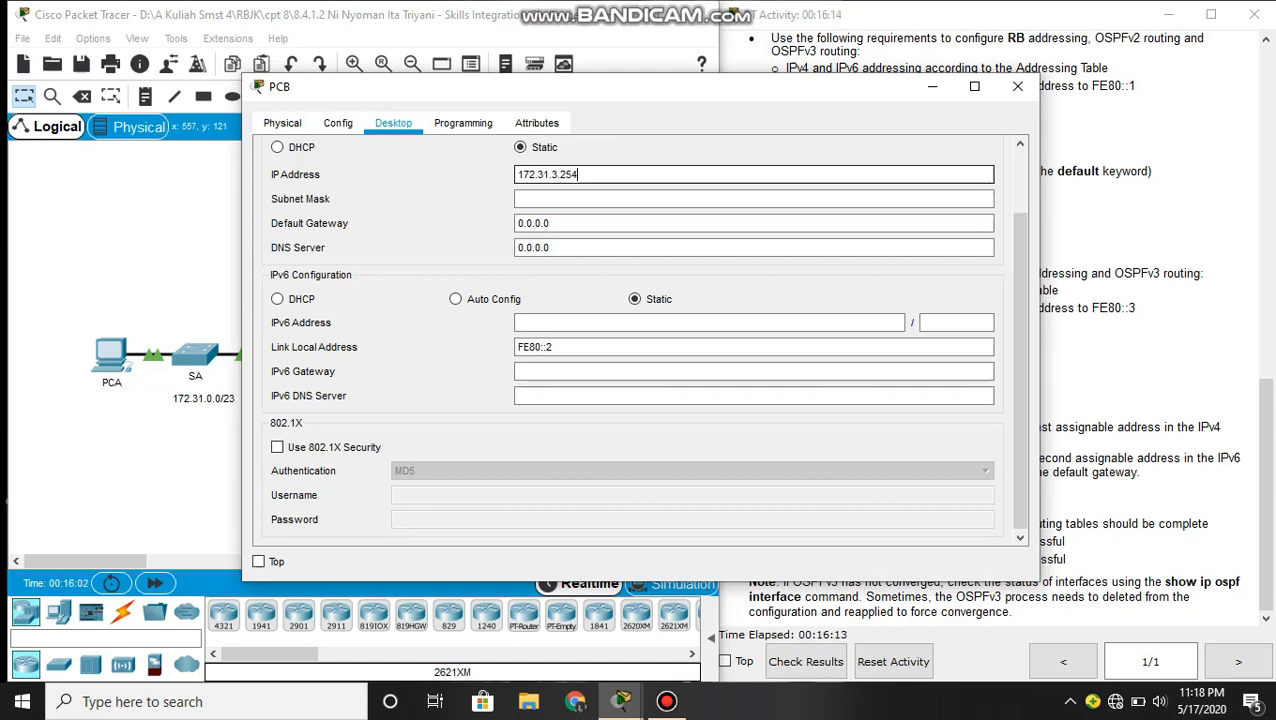
- Set PCB's IPv4 subnet mask to 255.255.254.0
key(Tab)
key(shift+Left)
key(shift+Left)
key(shift+Left)
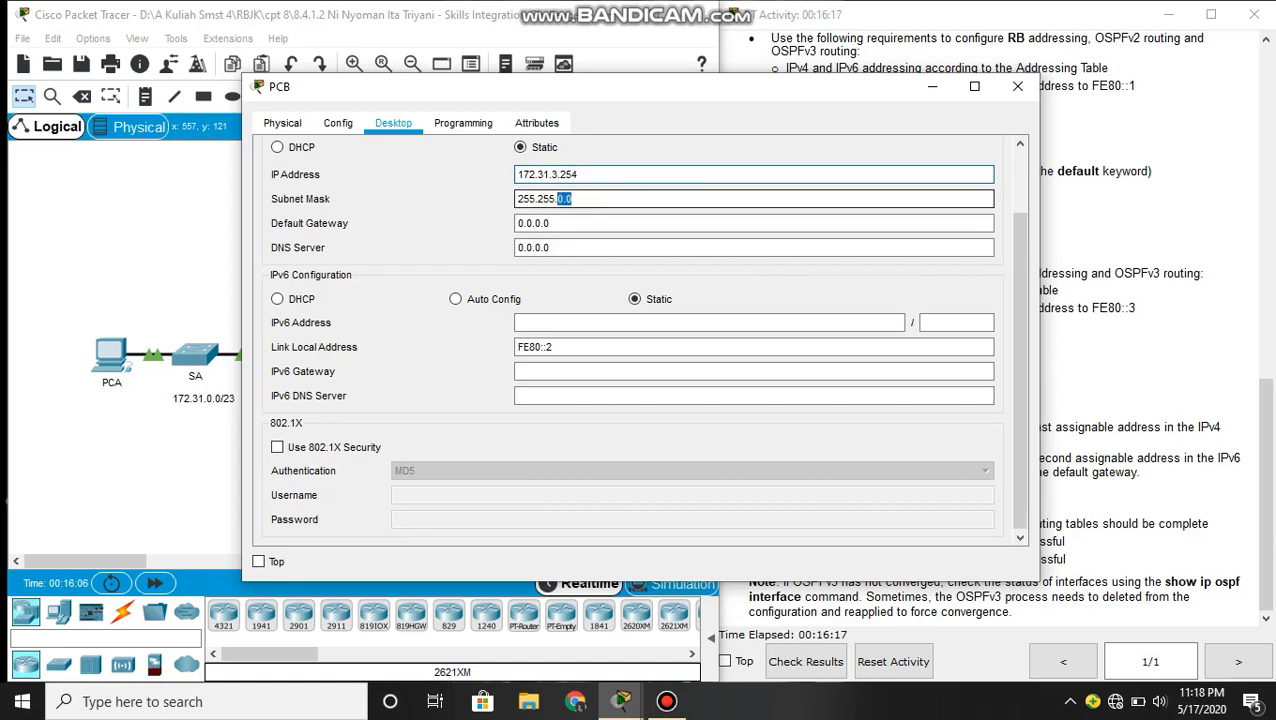
text(254.0)
- Set PCB's IPv4 default gateway to 172.31.2.1
key(Tab)
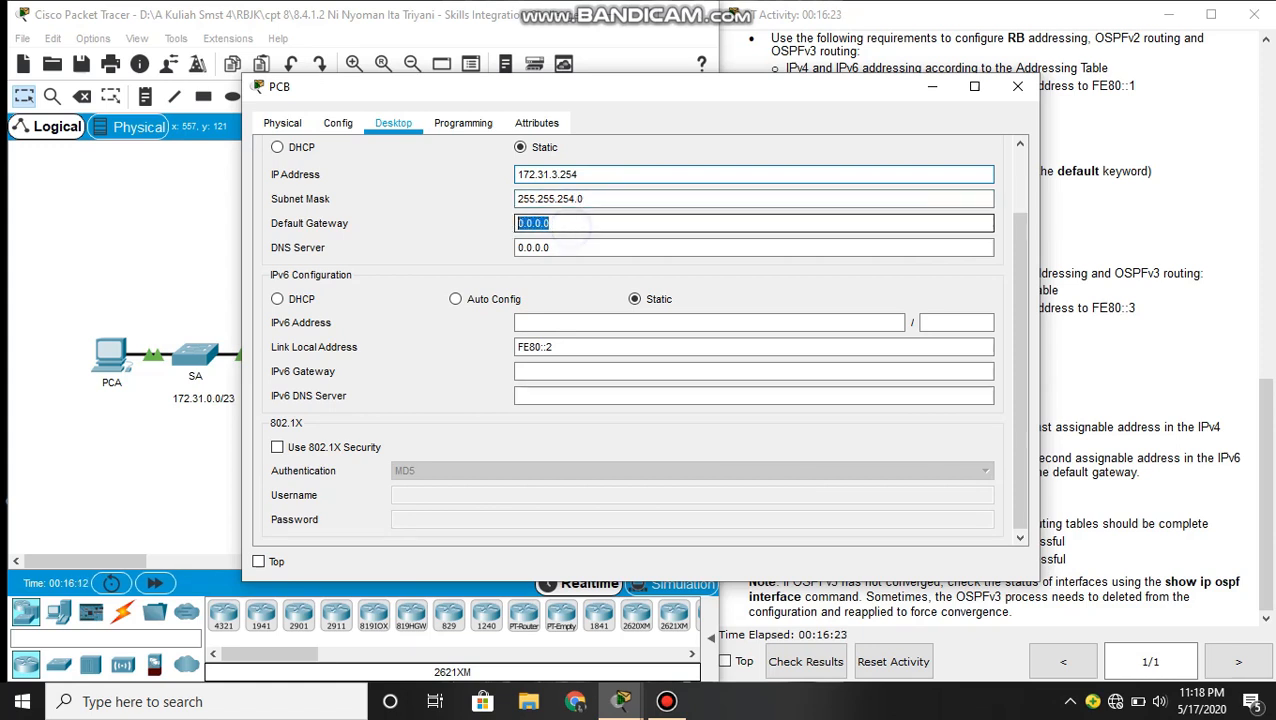
text(172)
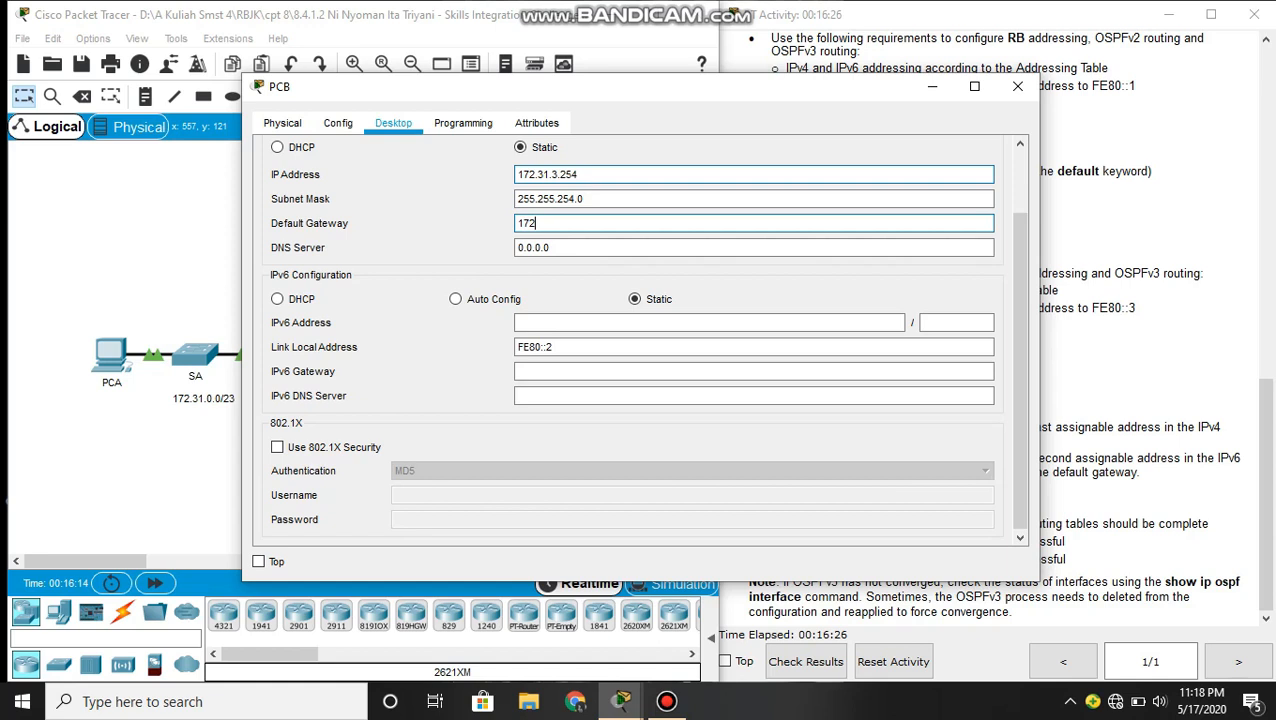
text(.31.2.1)
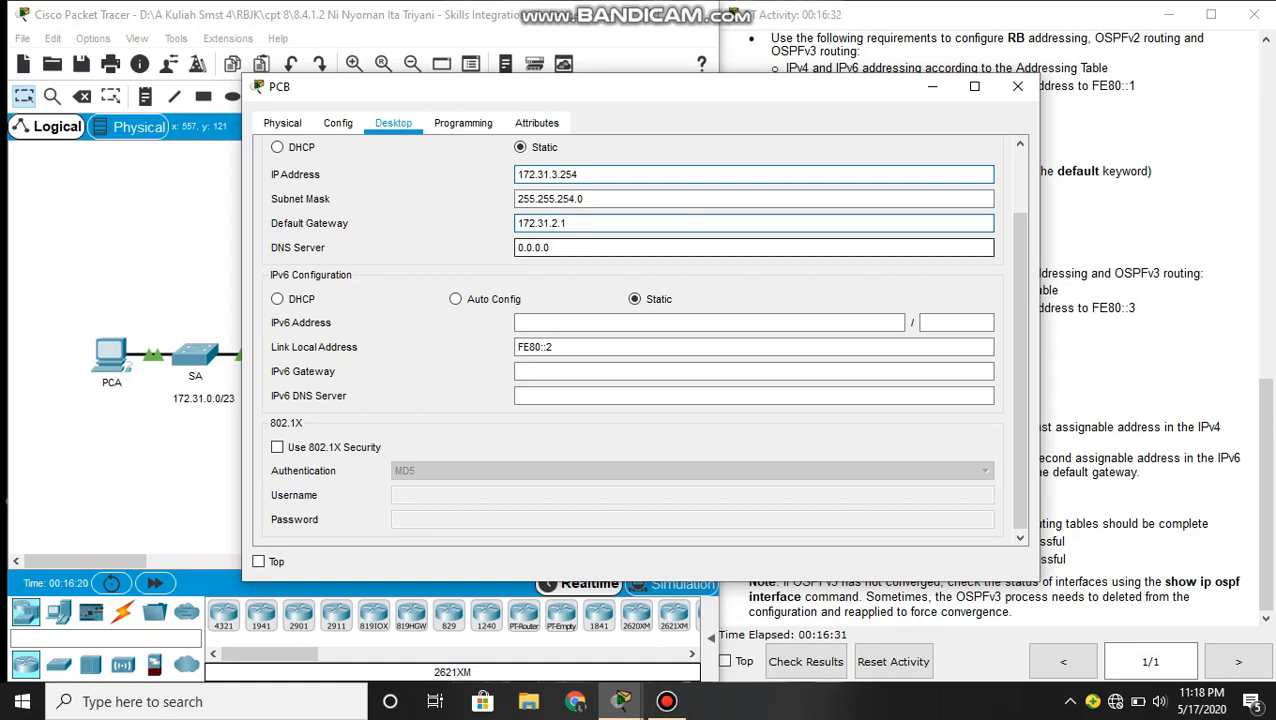
- Set PCB's static IPv6 address to 2001:DB8:1::2 with prefix length 64
click(588, 322)
text(2001)
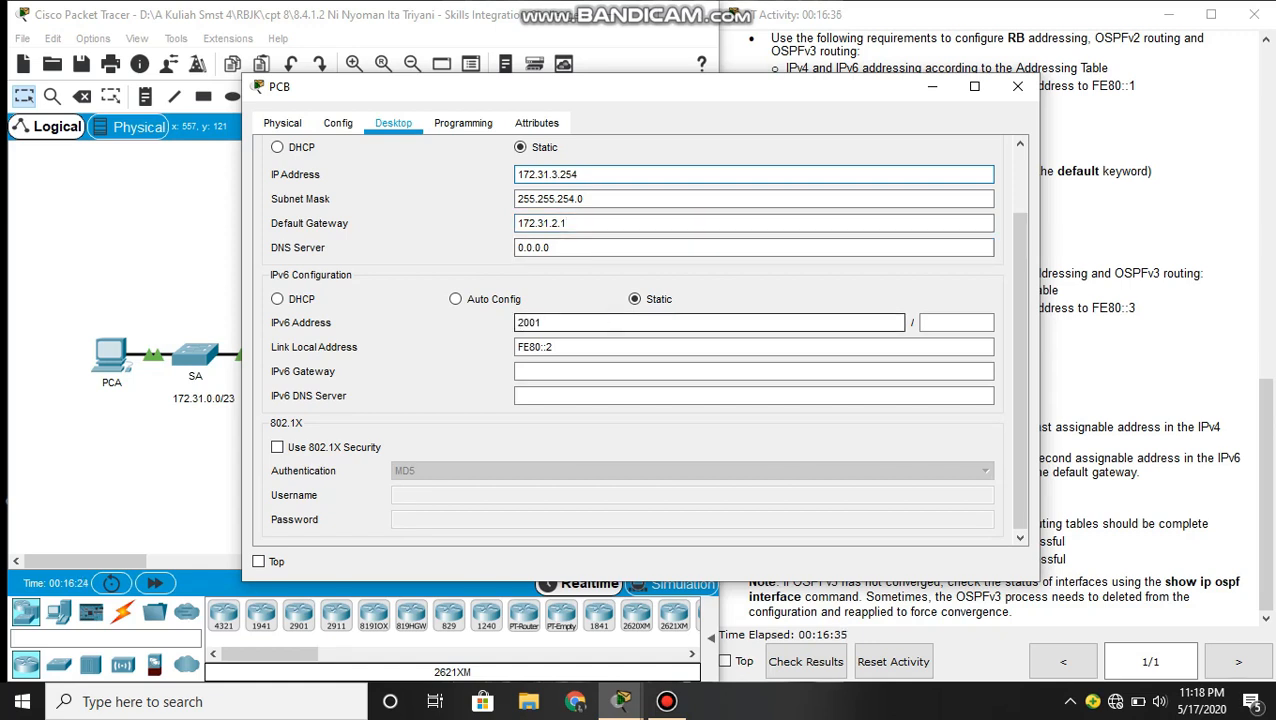
text(:DB8:1::2)
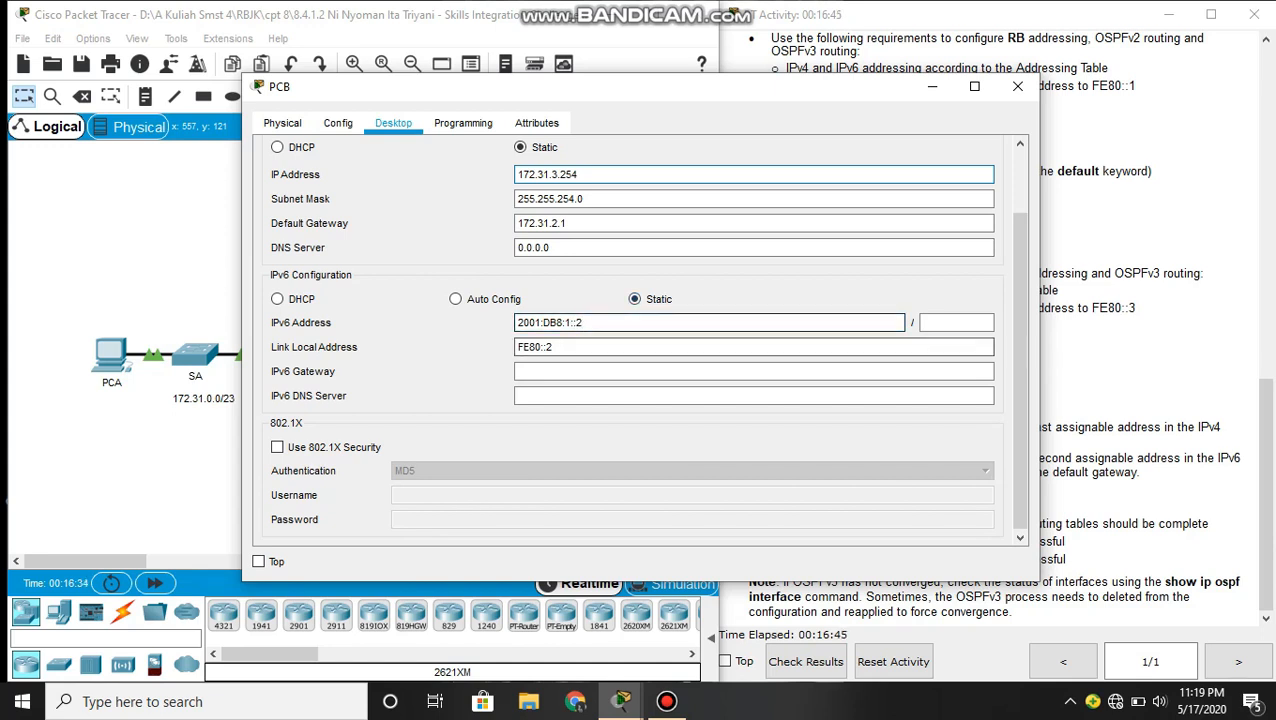
click(930, 326)
text(63)
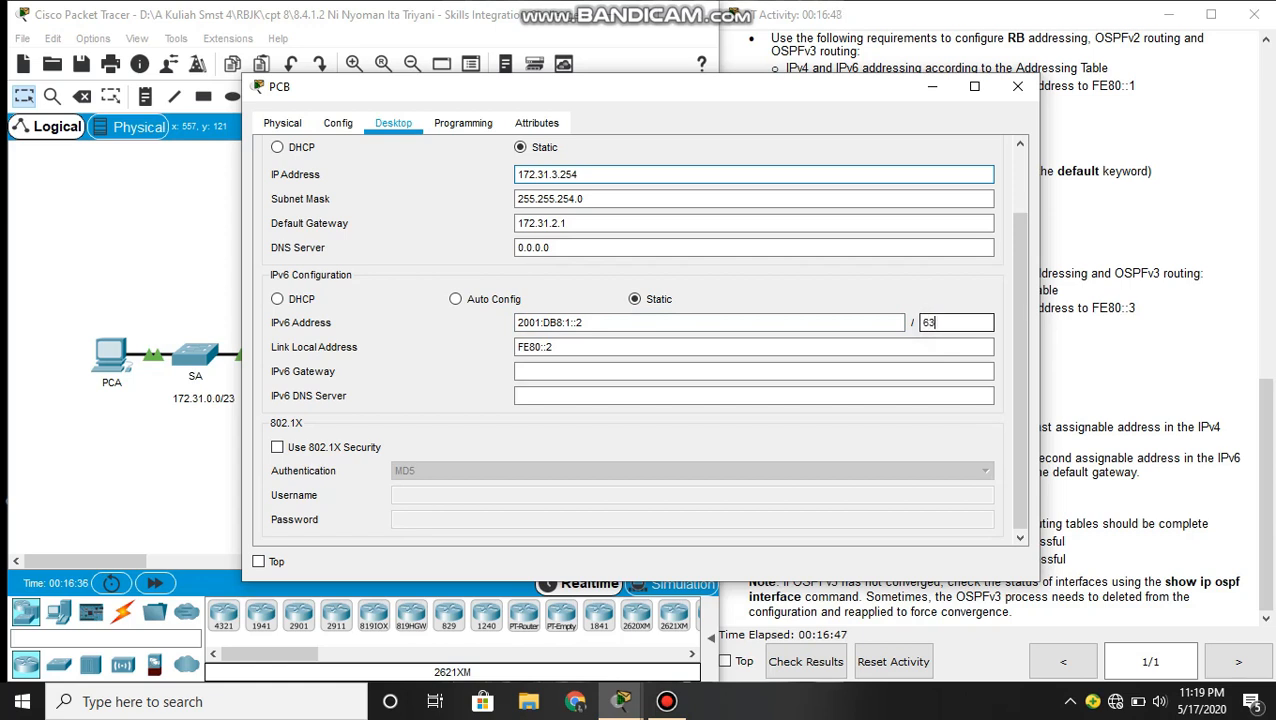
key(BackSpace)
text(4)
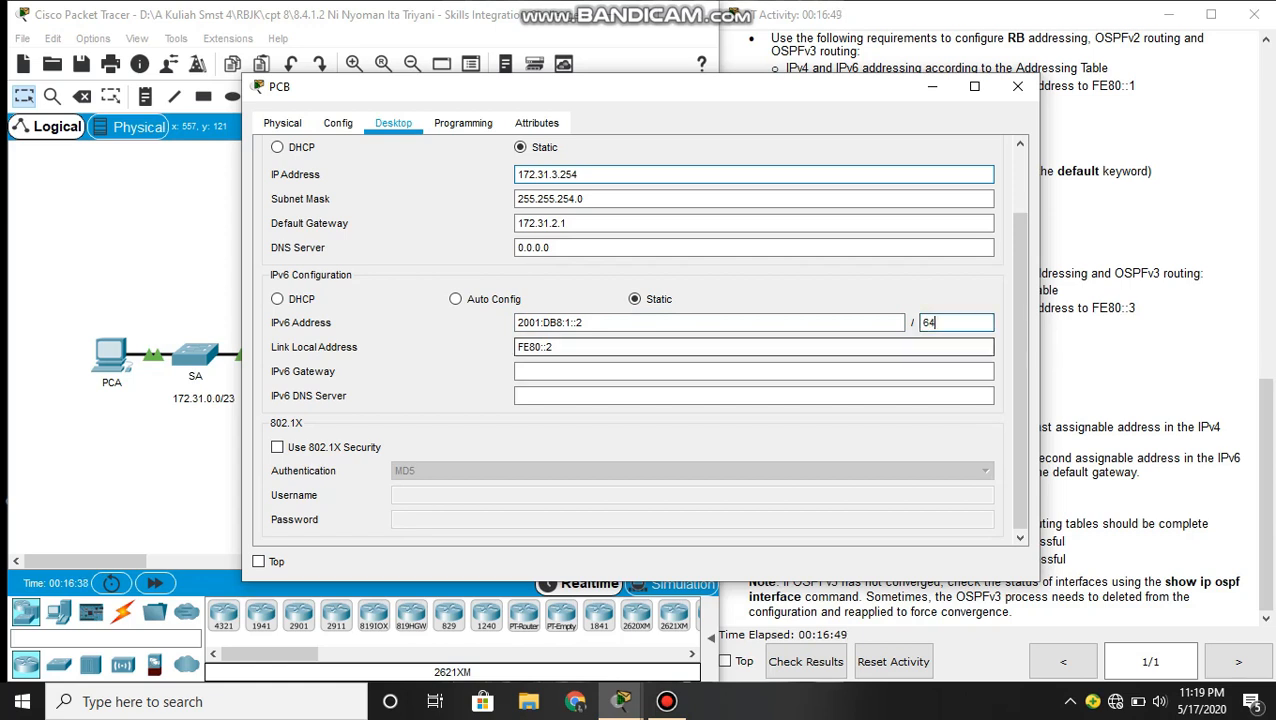
- Set PCB's IPv6 gateway to FE80::1 and close its configuration window
click(664, 372)
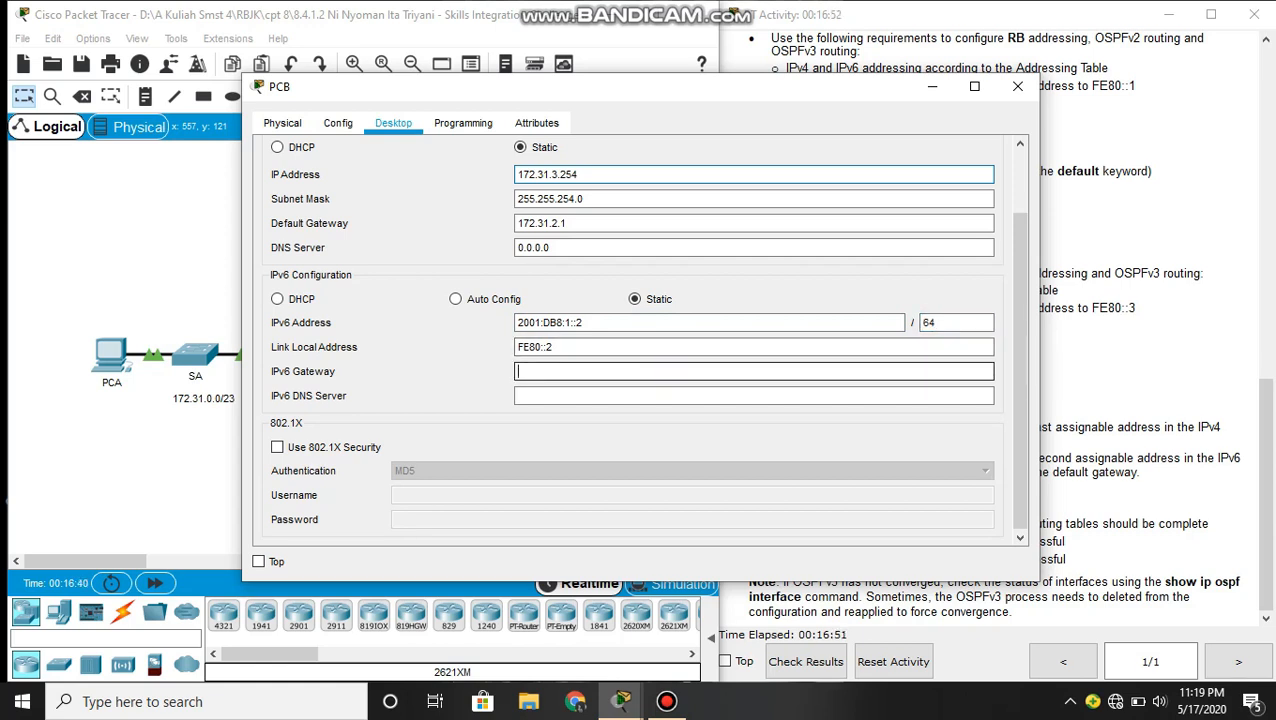
text(FE80::1)
scroll(753, 371, up, 2)
click(989, 155)
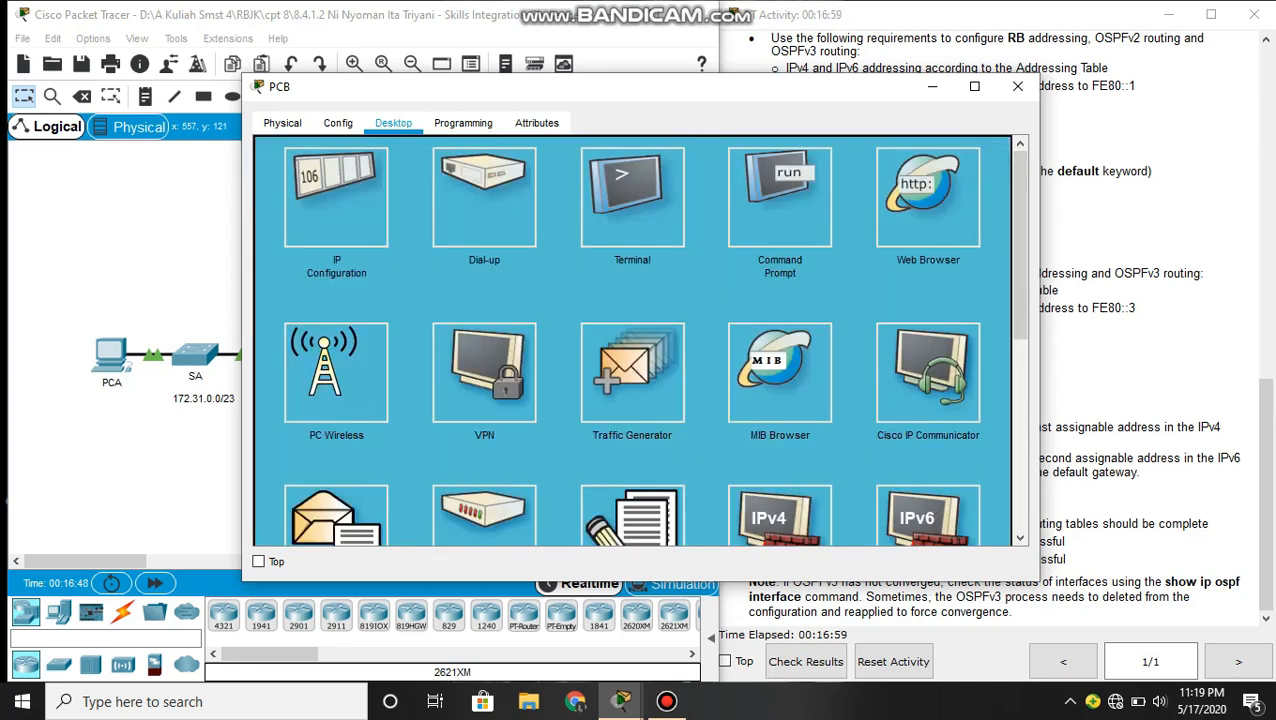
click(1017, 86)
- Open PCC's IP configuration and set its static IPv6 address to 2001:DB8:3::2 with prefix length 64
click(580, 352)
click(393, 122)
click(368, 200)
click(556, 174)
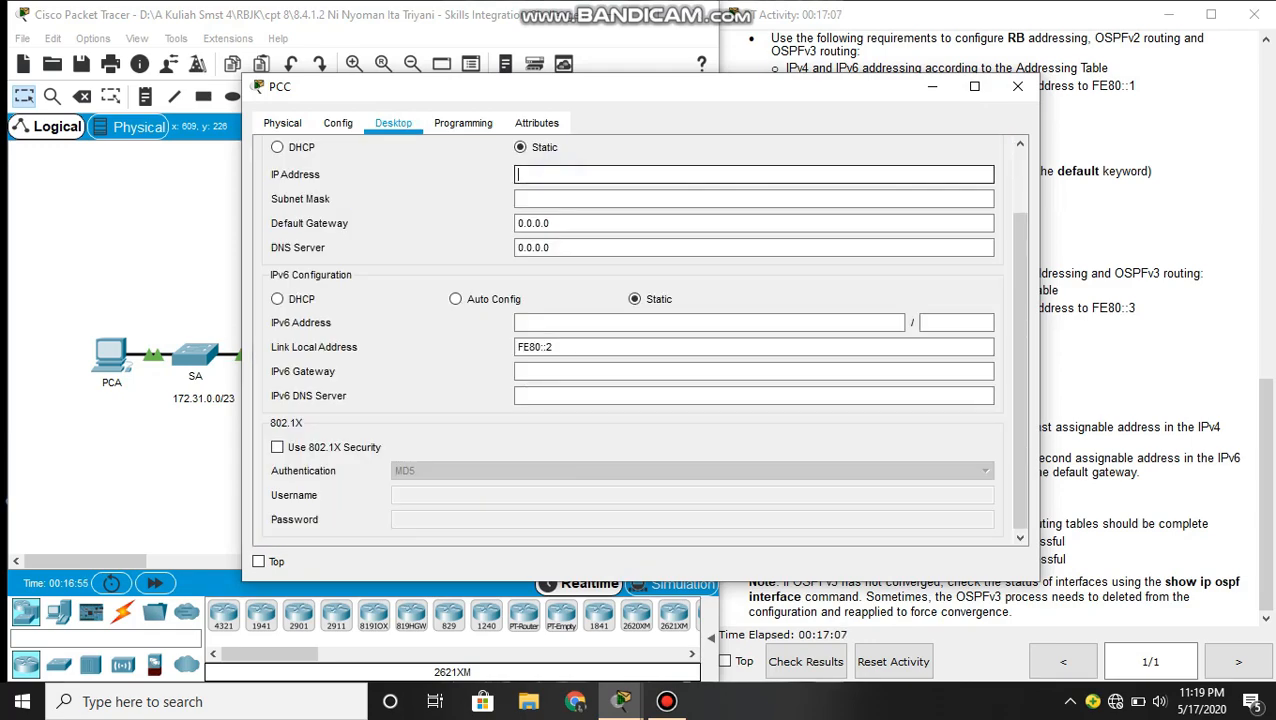
click(560, 323)
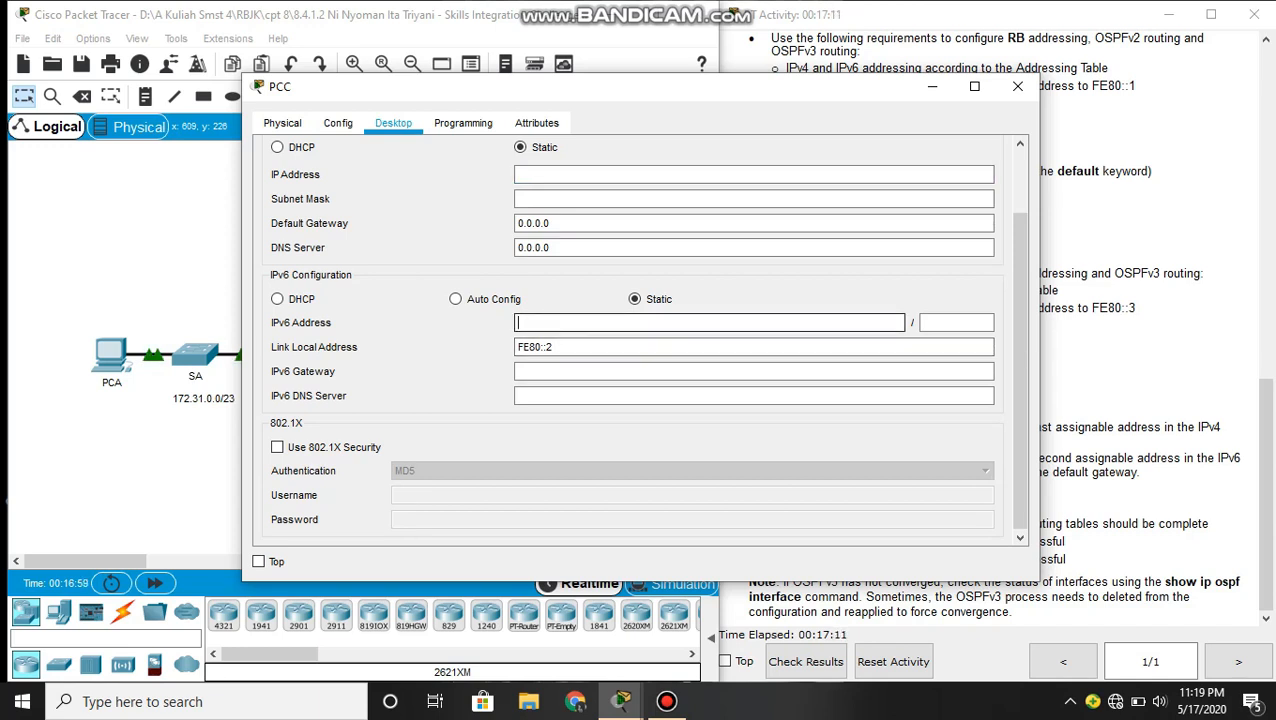
text(2001:DB8:3::2)
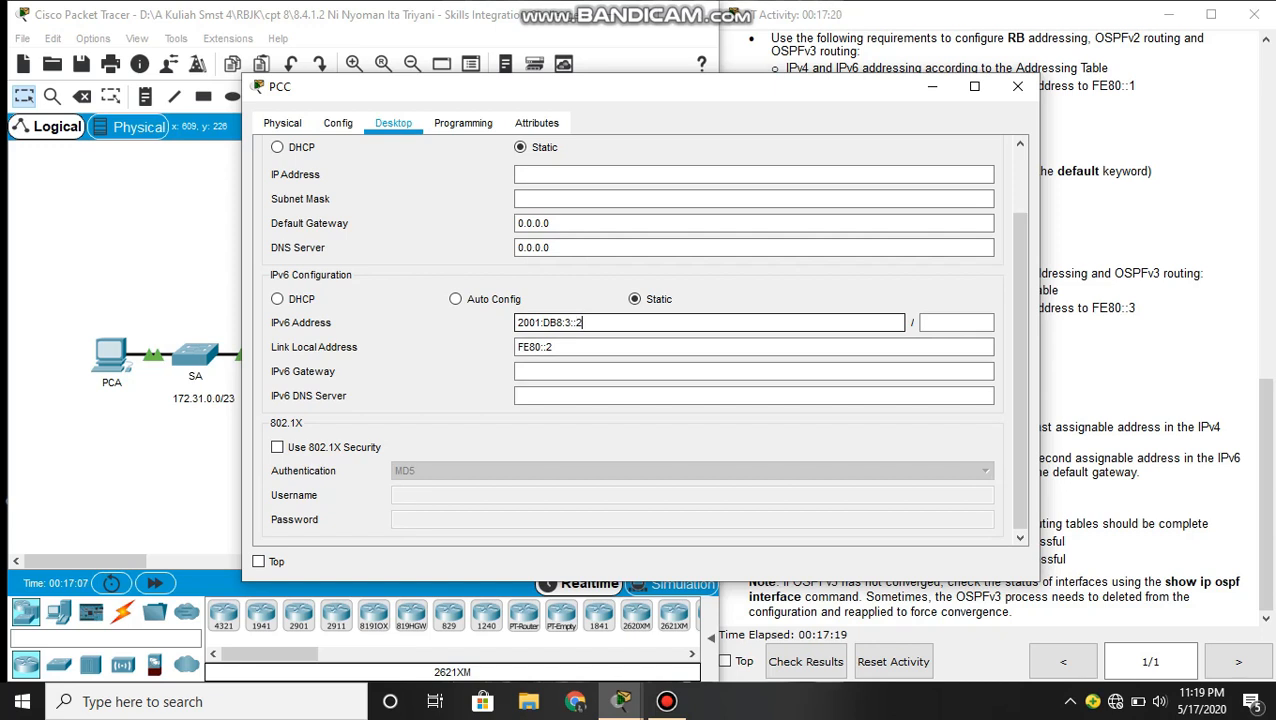
click(950, 322)
text(64)
- Set PCC's IPv6 gateway to FE80::3 and close its configuration window
click(621, 370)
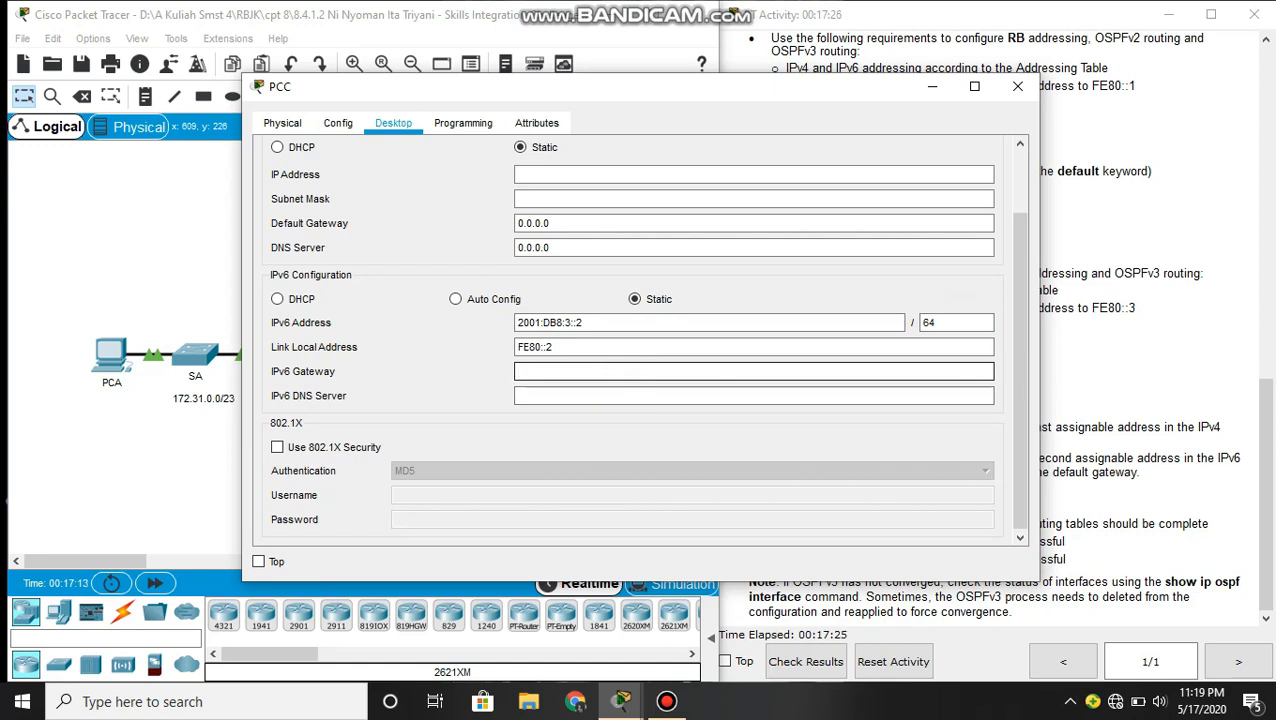
text(FE80::3)
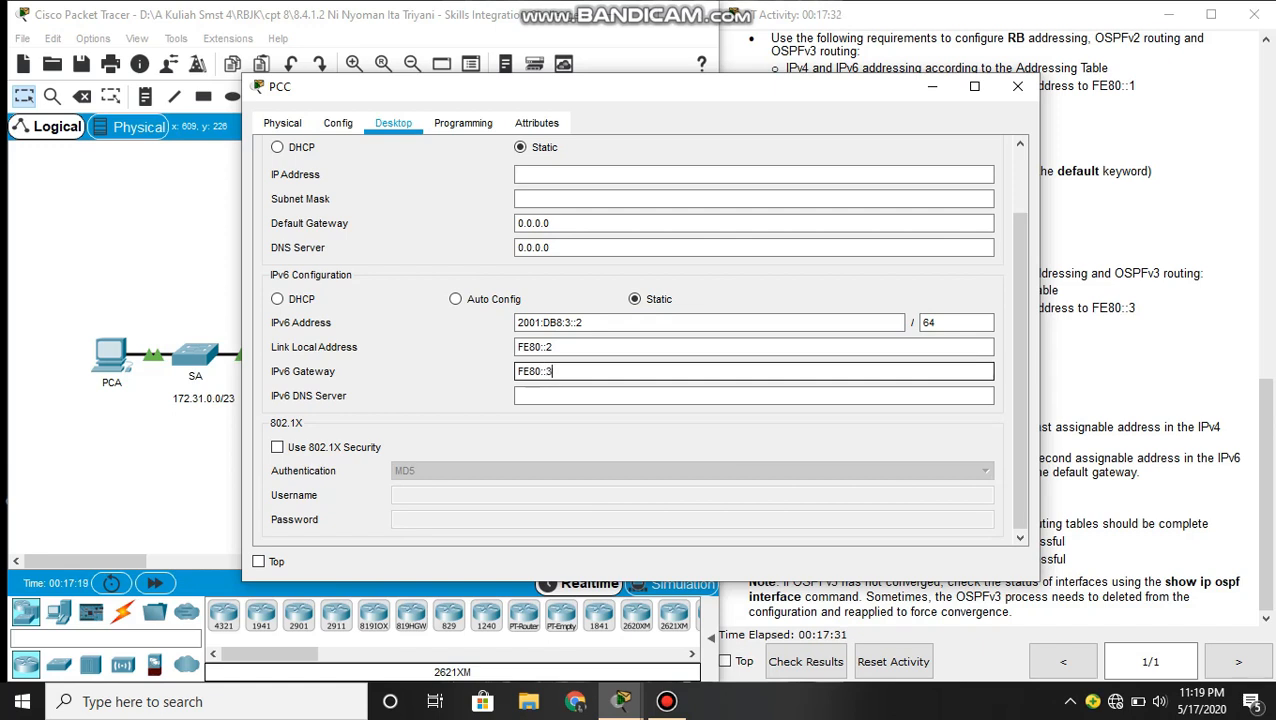
scroll(760, 340, up, 3)
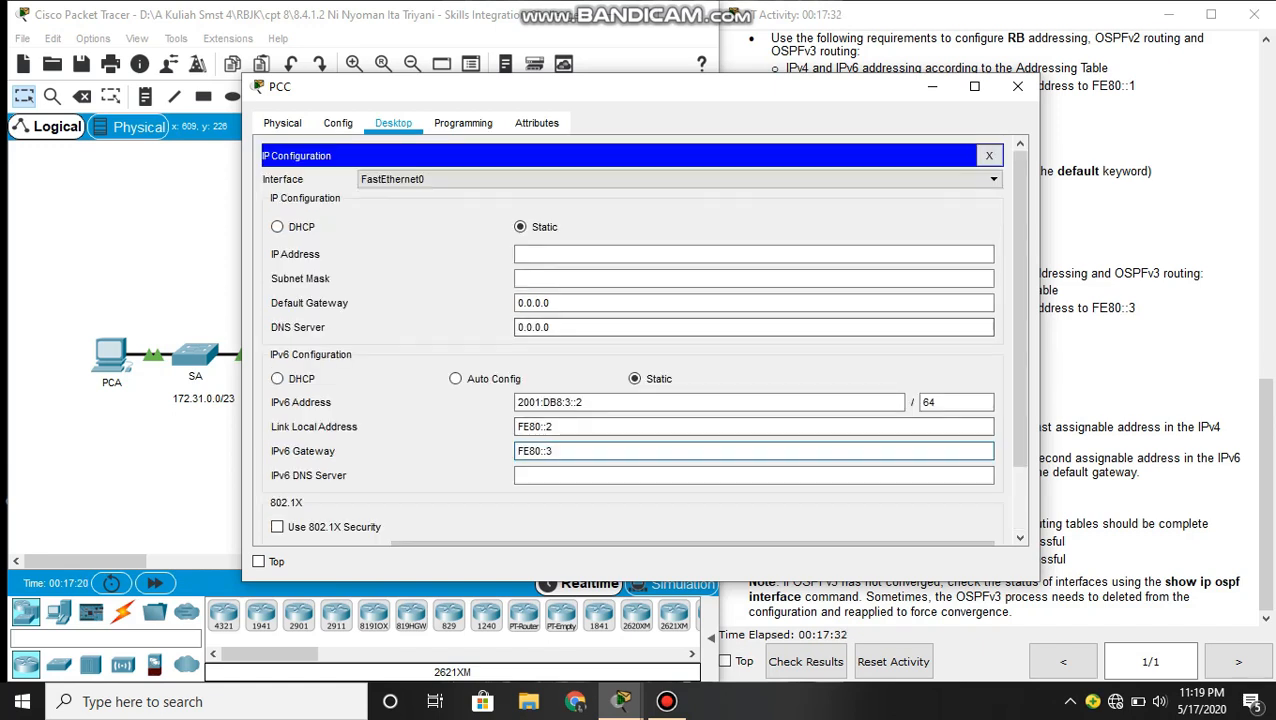
click(995, 150)
click(1018, 88)
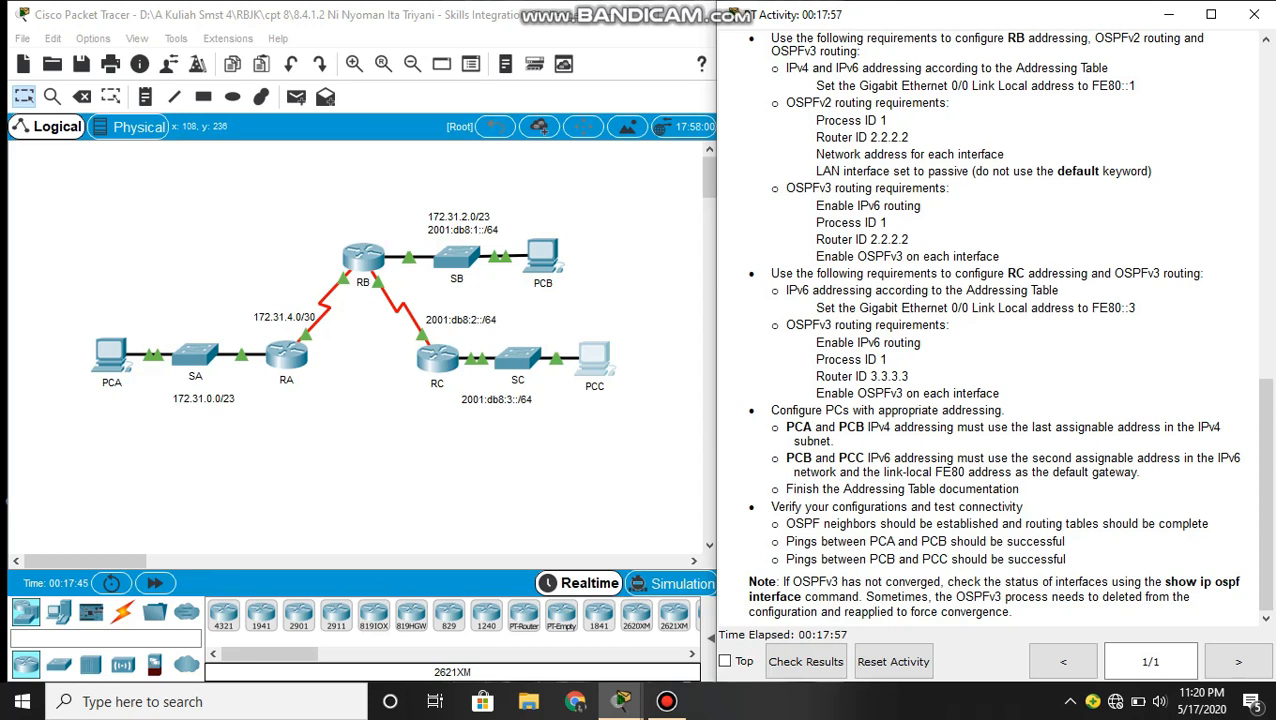
- Open RA's command line and leave OSPF router configuration mode, returning to the privileged EXEC prompt
click(284, 364)
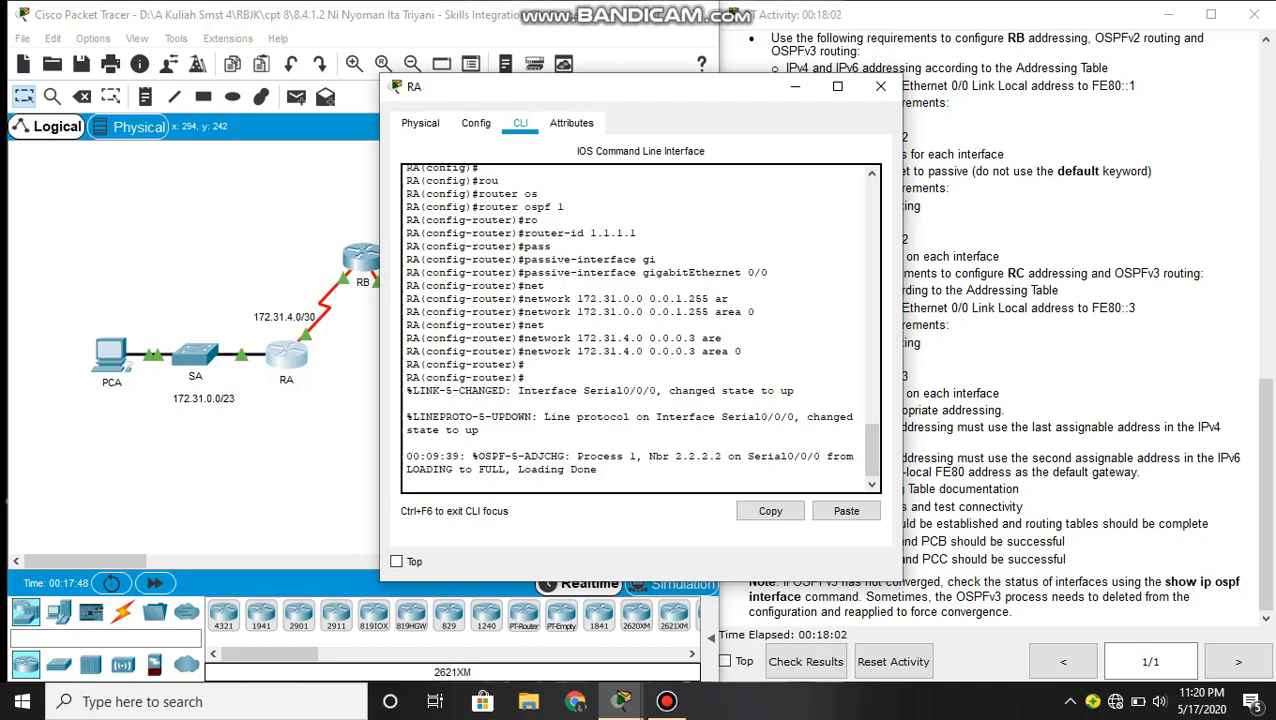
text(er)#e)
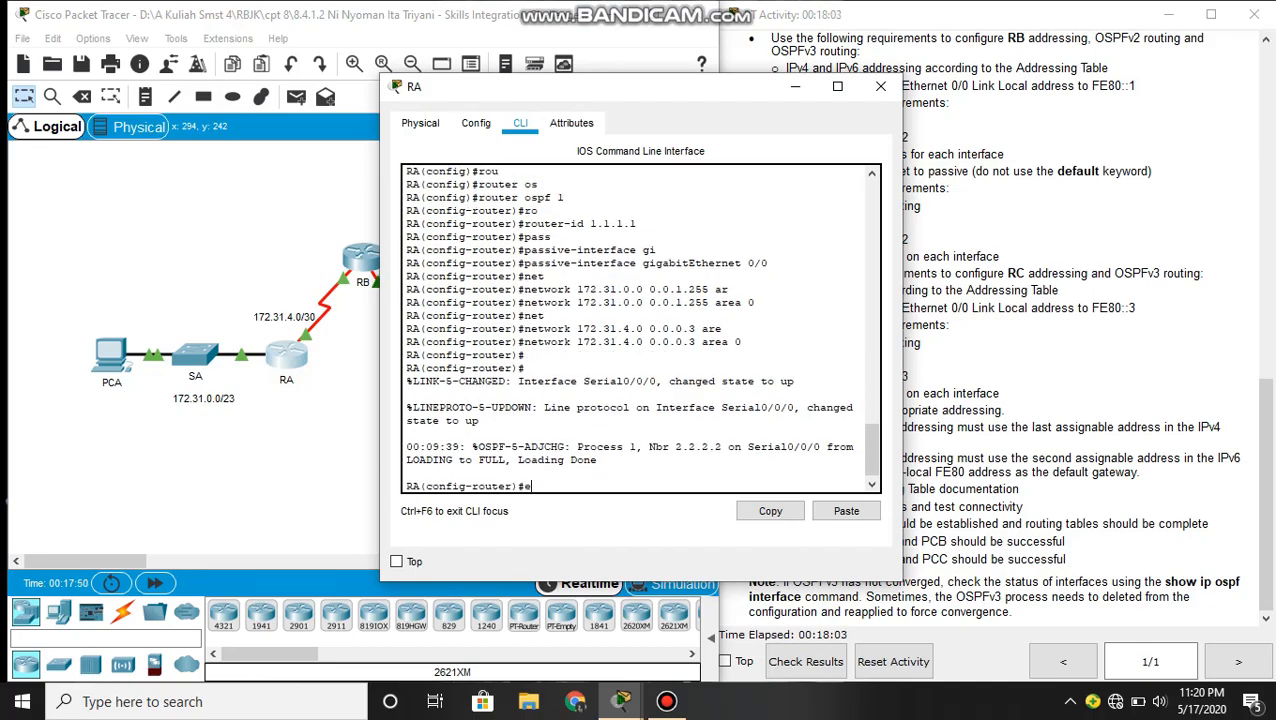
text(nd)
key(Return)
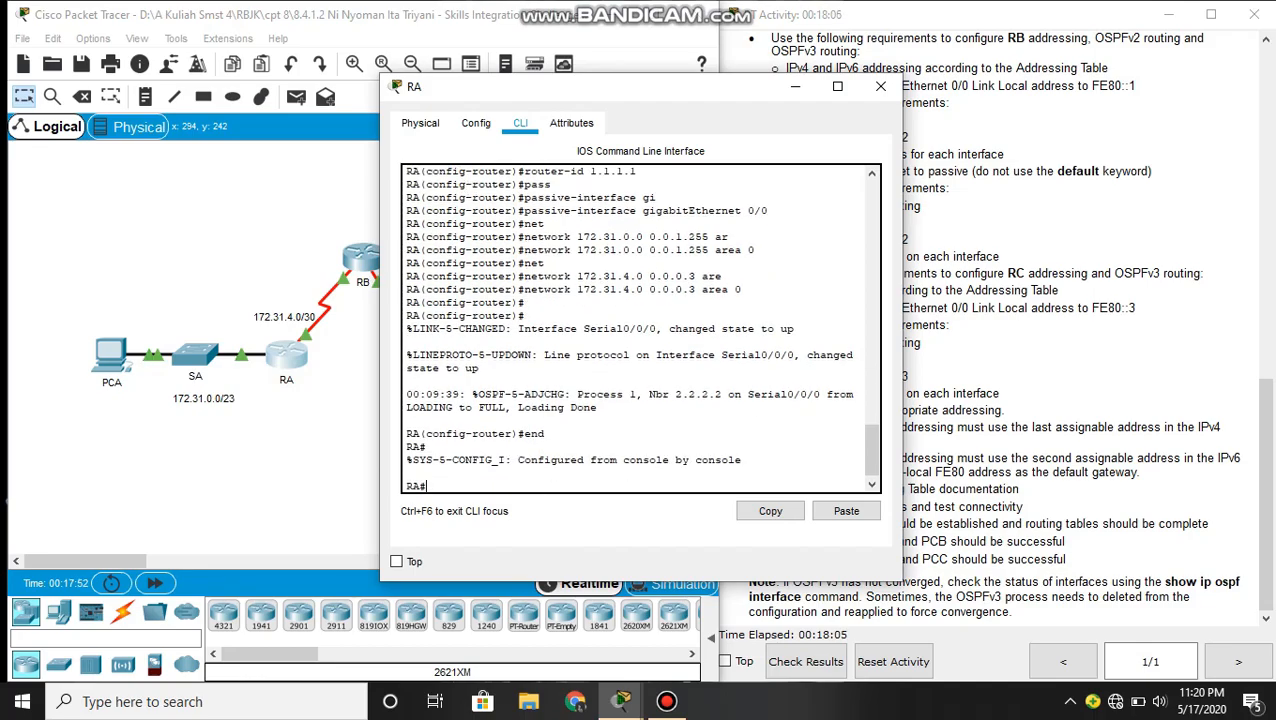
key(Return)
- Check RA's OSPF adjacencies with show ip ospf neighbor, highlight the listed neighbor ID and close RA's window
text(sh)
key(Tab)
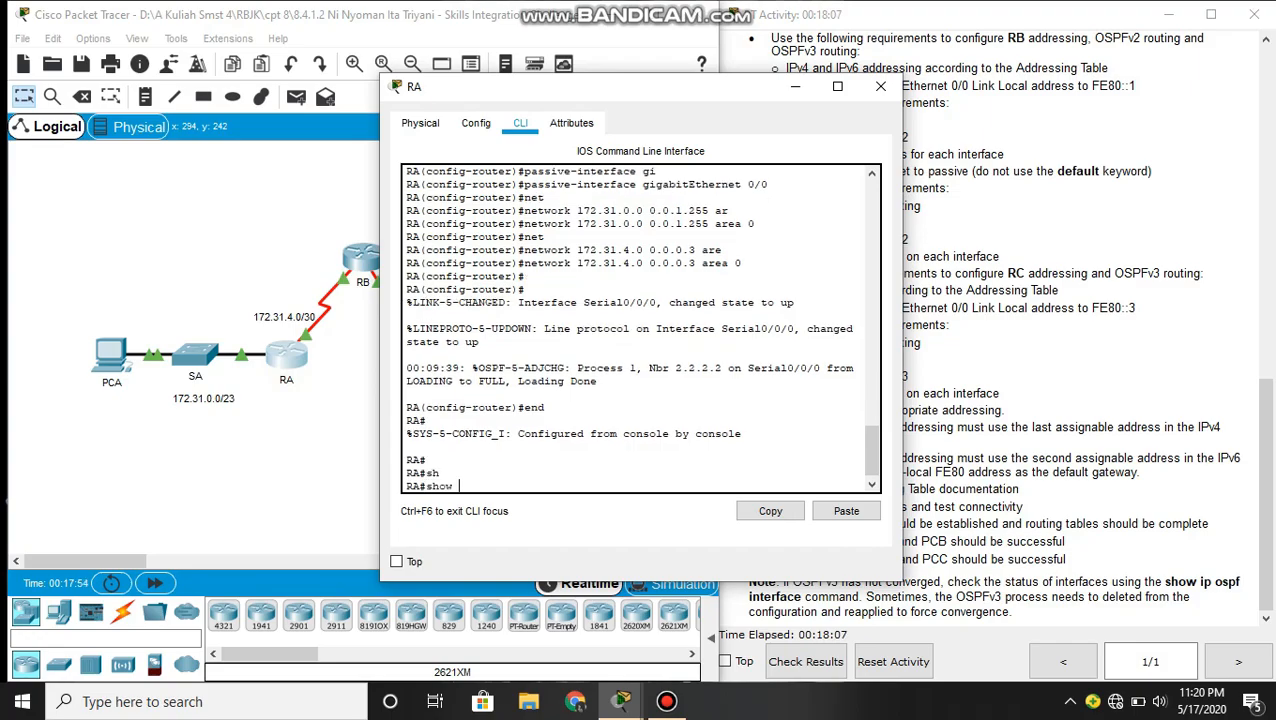
text(ip os)
key(Tab)
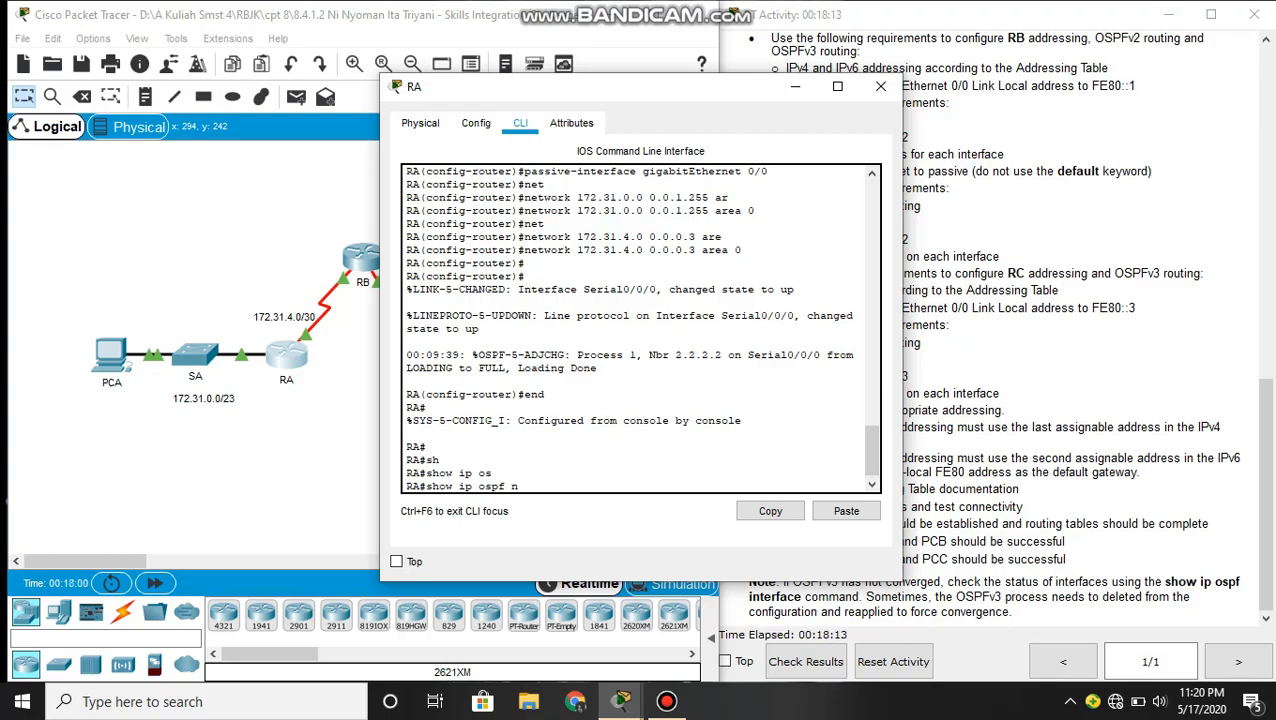
text(n)
key(Tab)
key(Return)
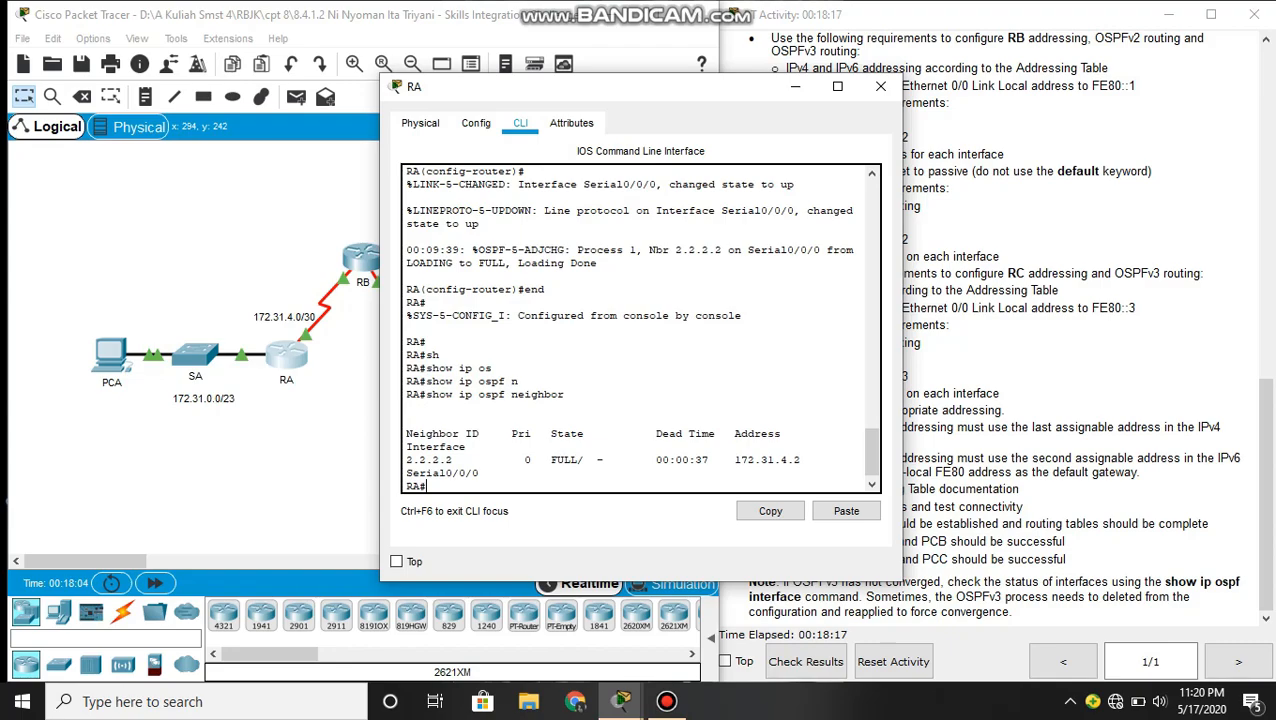
drag(405, 459, 459, 459)
click(459, 459)
click(880, 86)
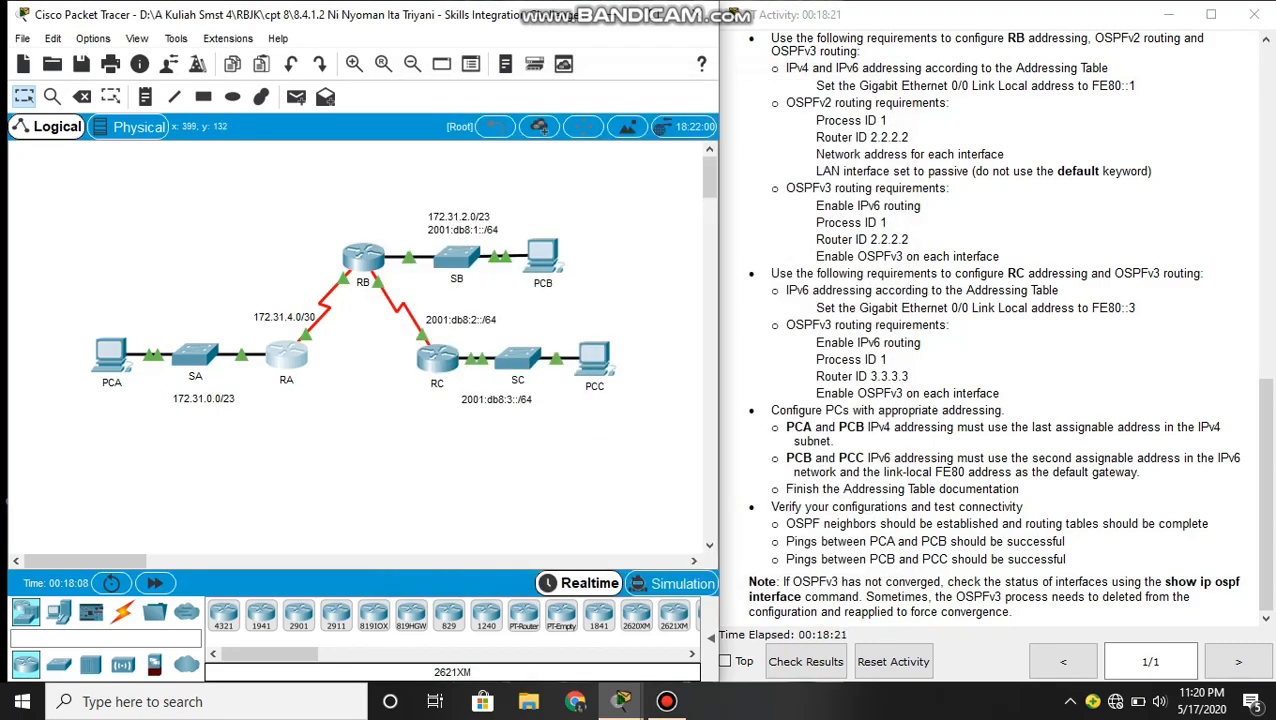
- Open RB's command line and list its OSPF adjacencies with show ip ospf neighbor
click(363, 257)
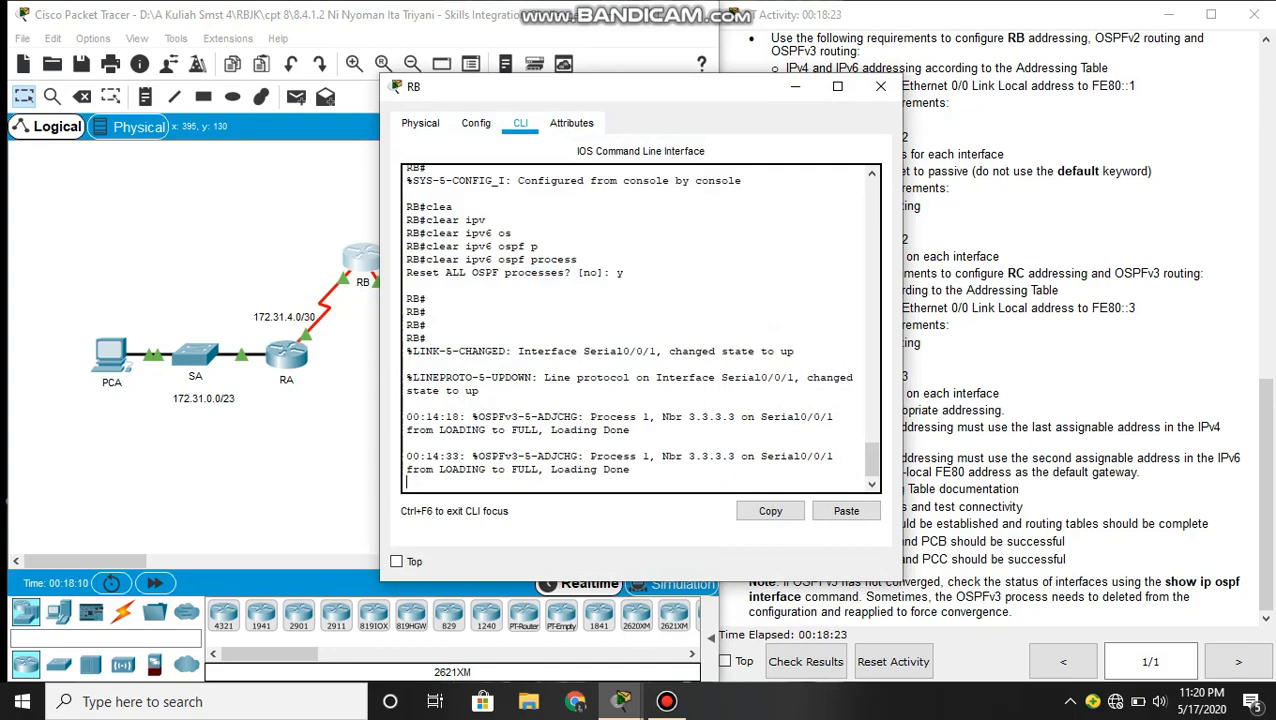
key(Return)
text(sh)
key(Tab)
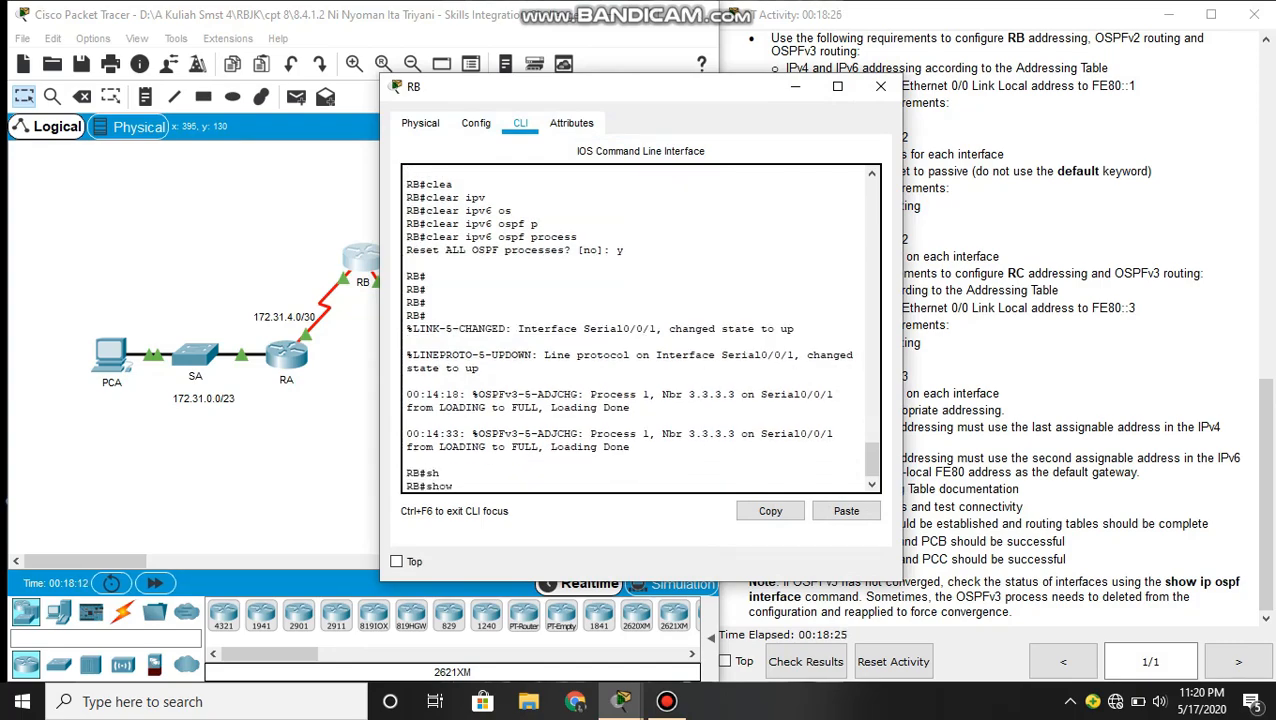
text(ip os)
key(Tab)
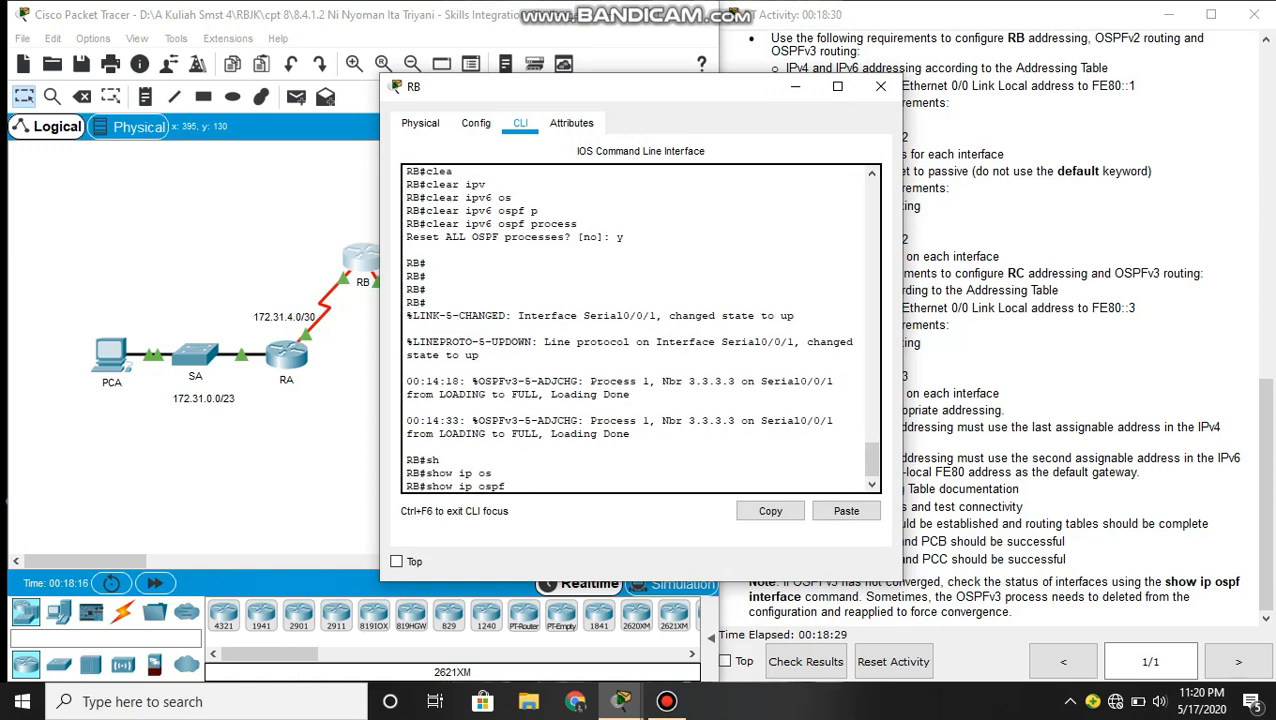
text(nw)
key(BackSpace)
text(e)
key(Tab)
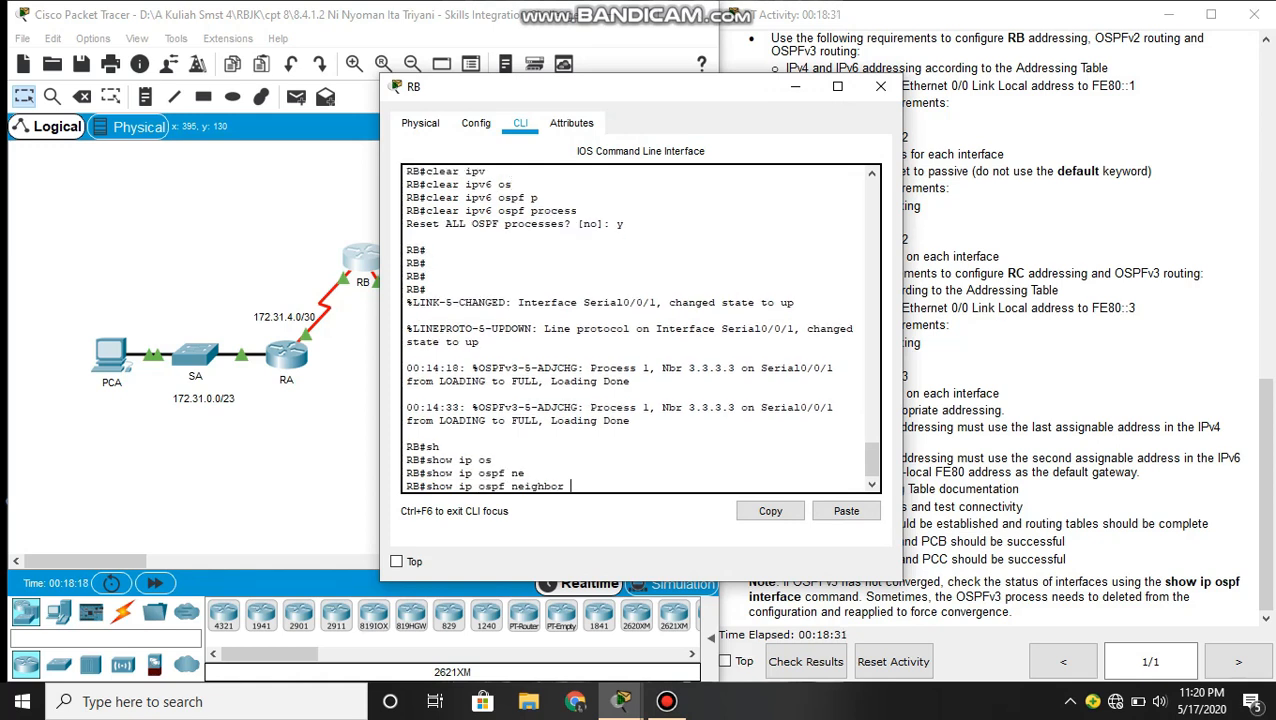
key(Return)
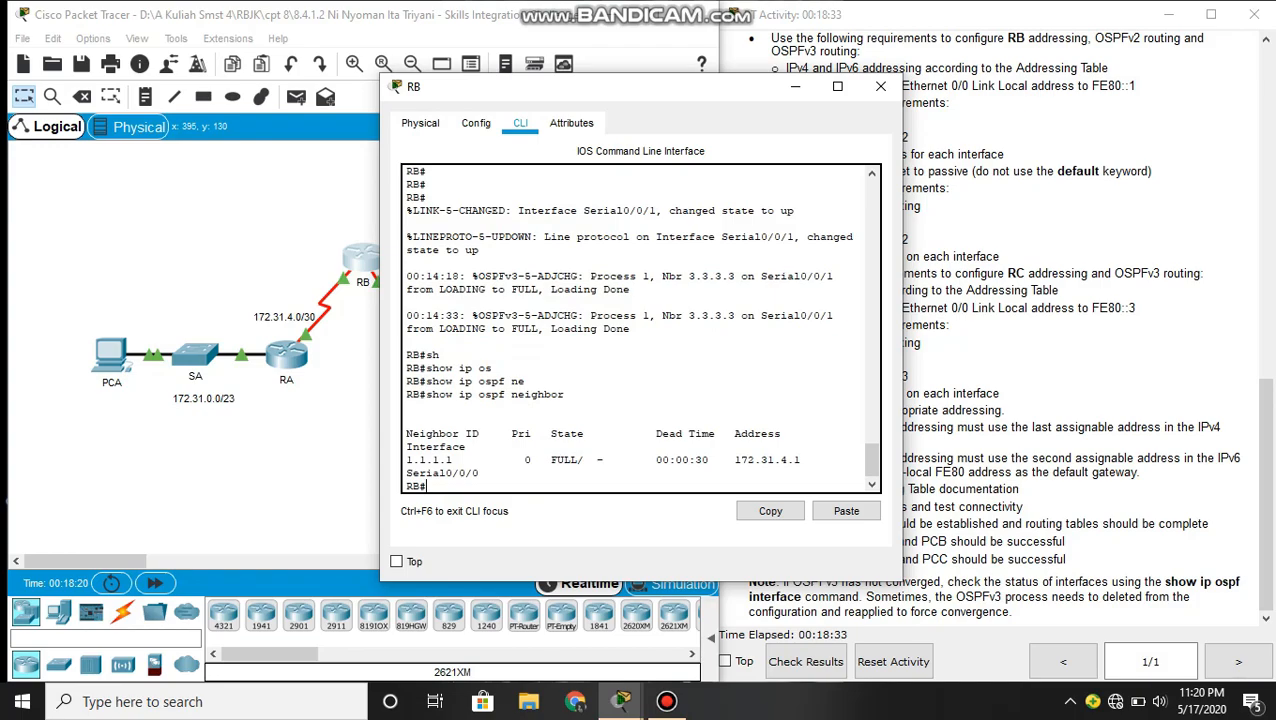
- Display RB's IPv4 routing table with show ip route, review the routes and close RB's window
text(sh)
key(Tab)
text(ip)
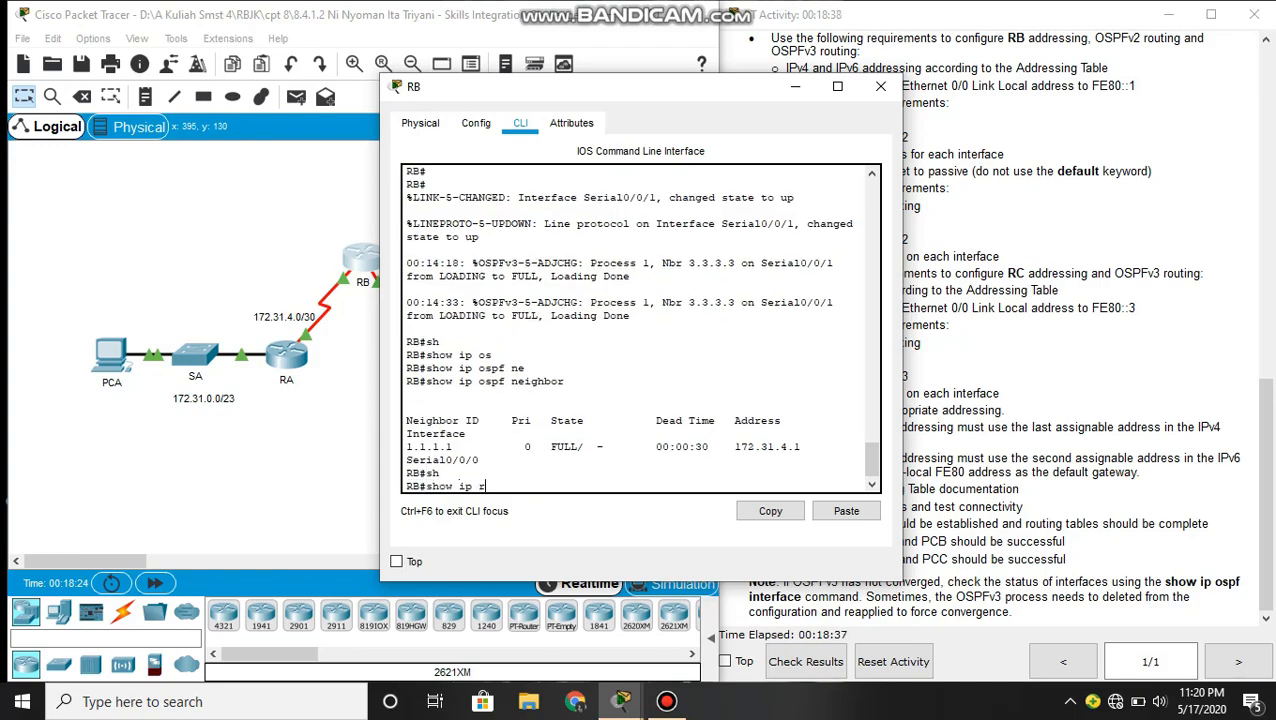
text( r)
key(Tab)
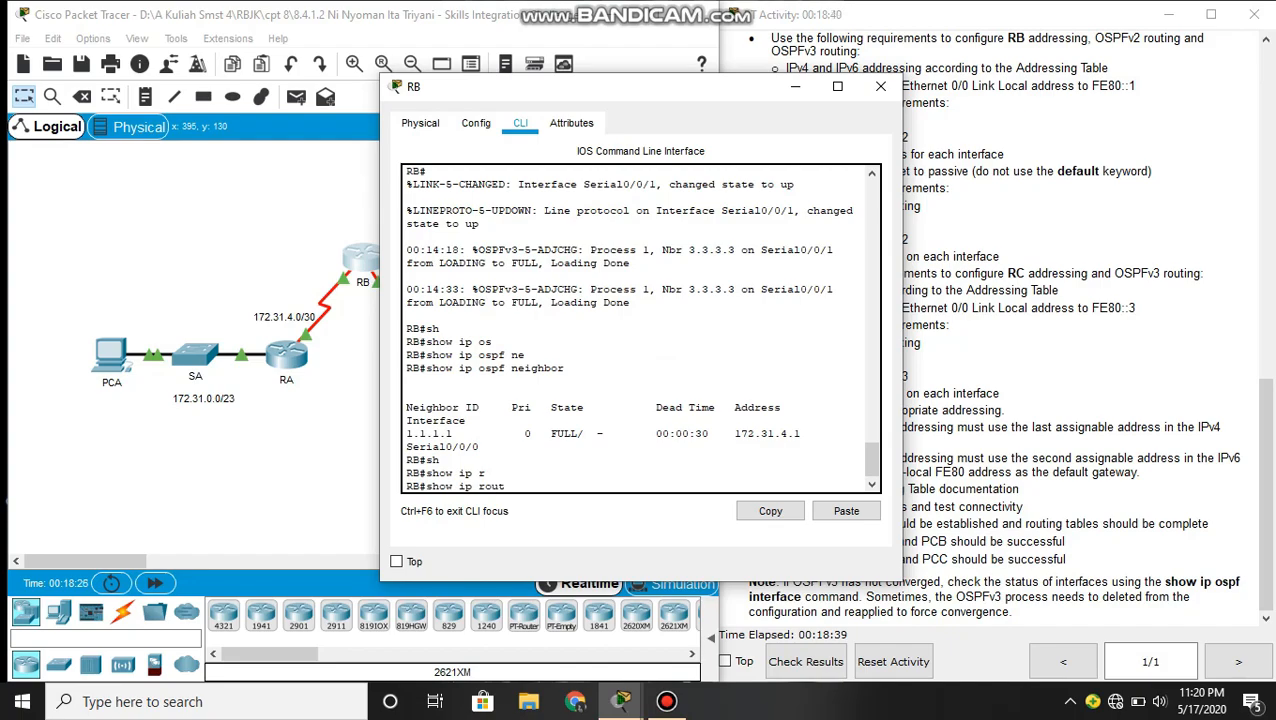
text(e)
key(Return)
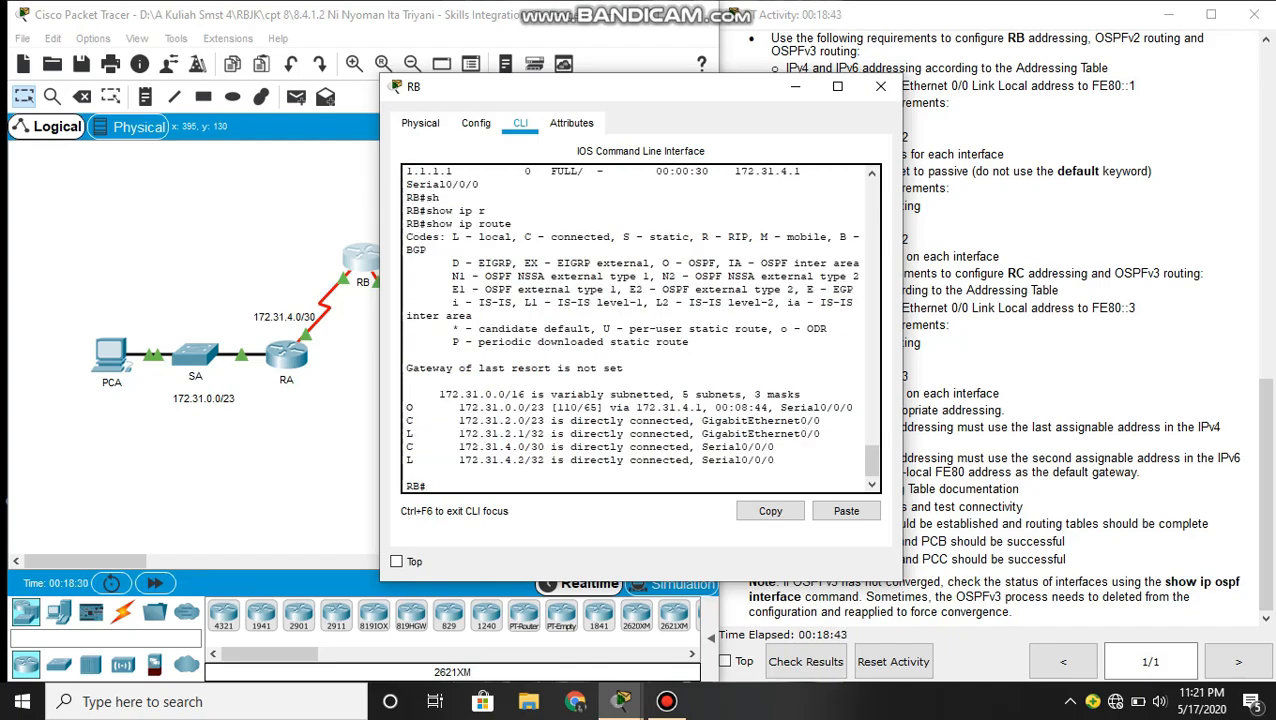
drag(445, 395, 408, 474)
click(764, 430)
drag(455, 276, 426, 486)
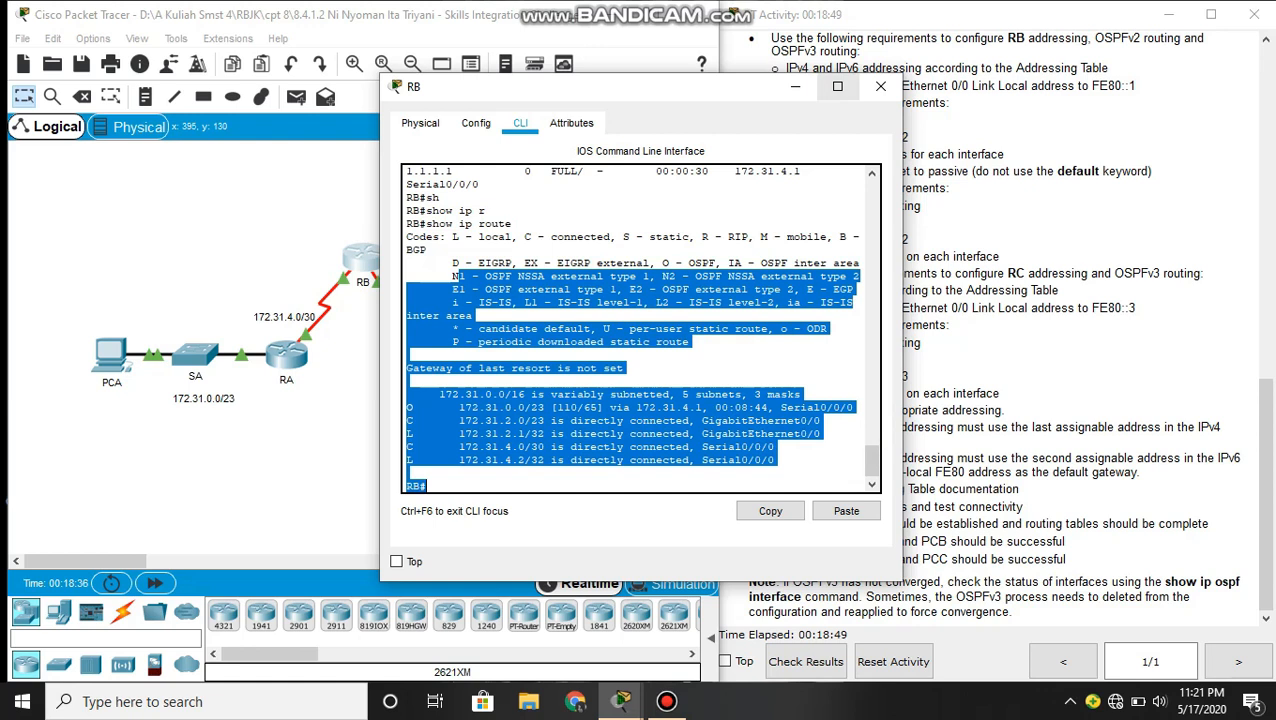
click(880, 86)
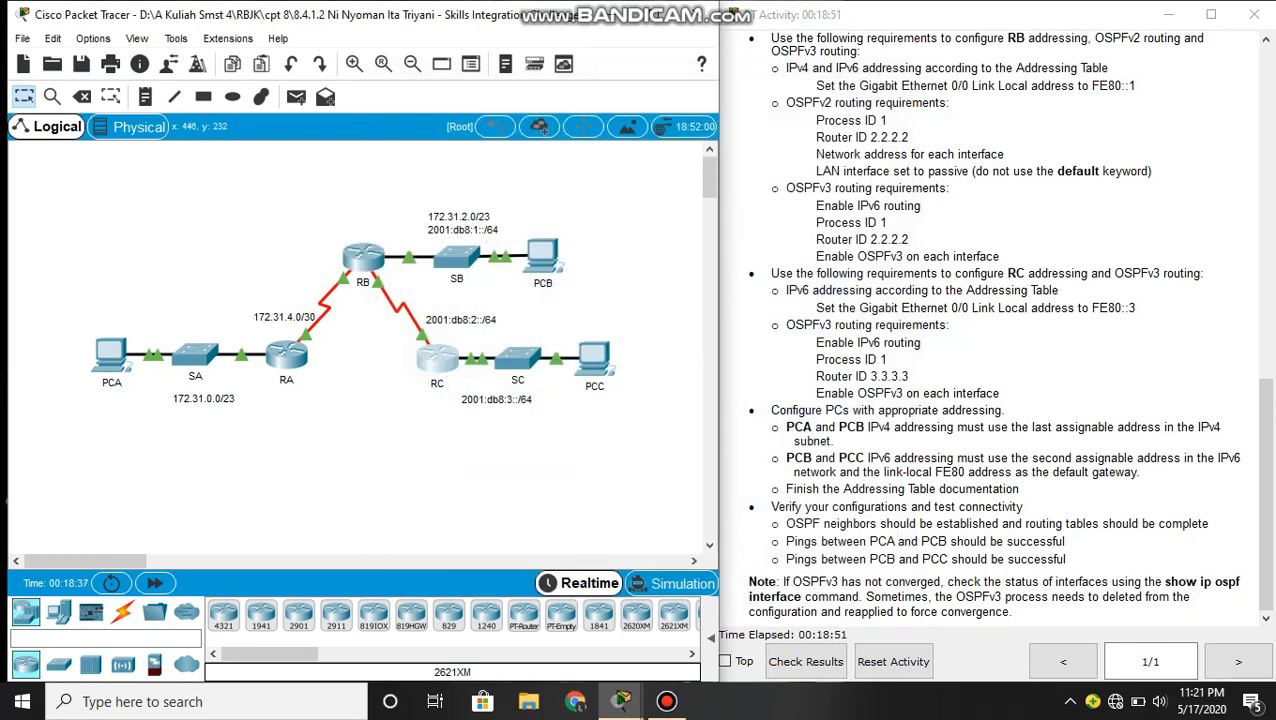
- Open RC's command line and query its OSPF adjacencies with show ip ospf neighbor
click(437, 358)
key(Return)
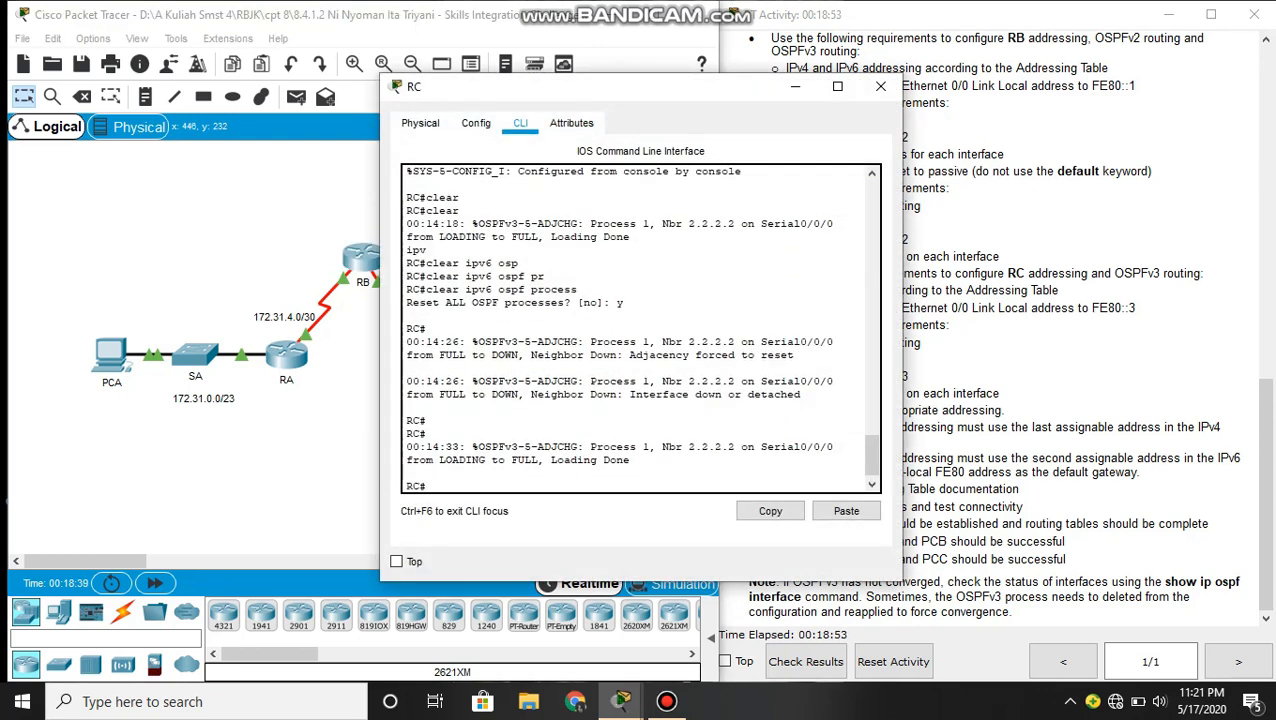
text(sh)
key(Tab)
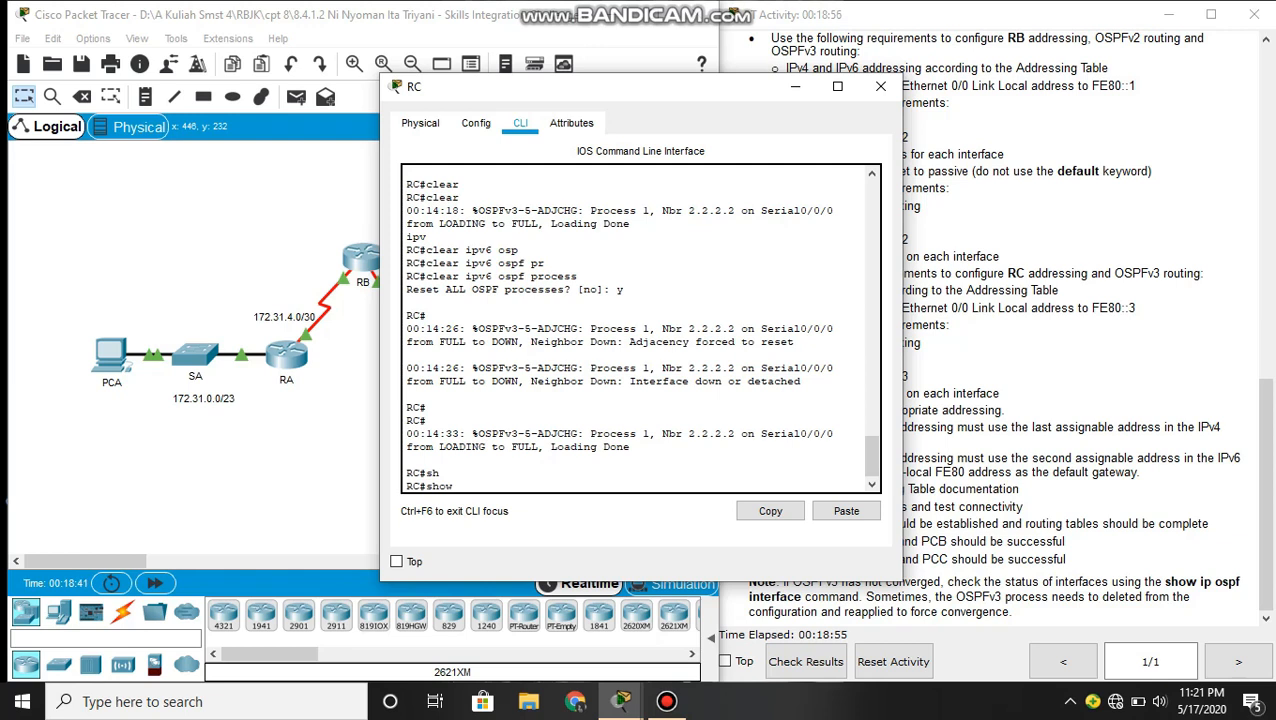
text(ip os)
key(Tab)
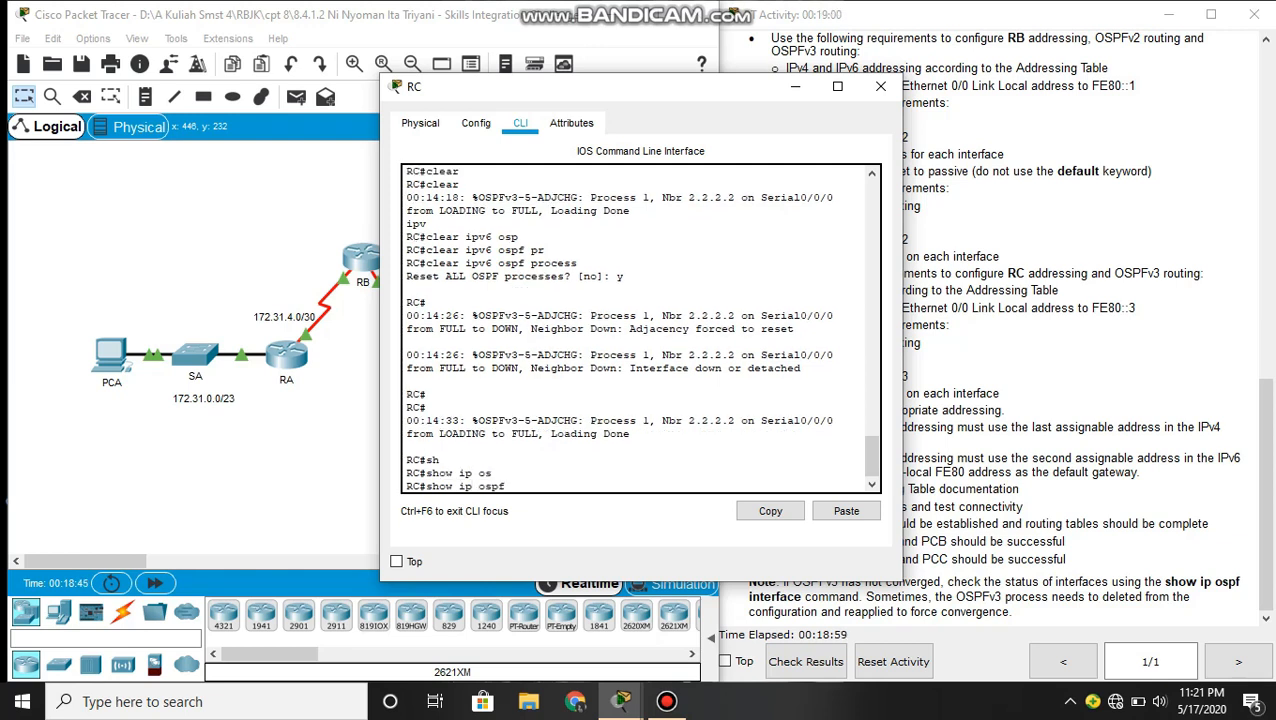
text(ne)
key(Tab)
key(Return)
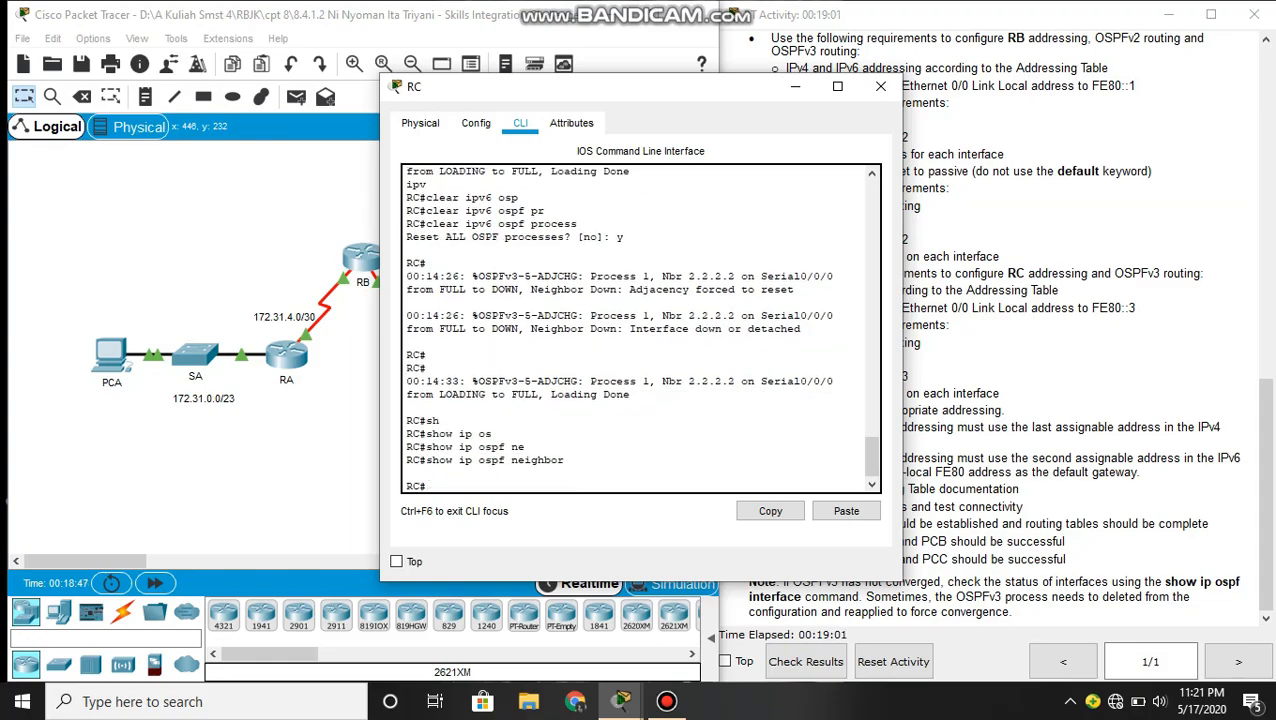
key(Return)
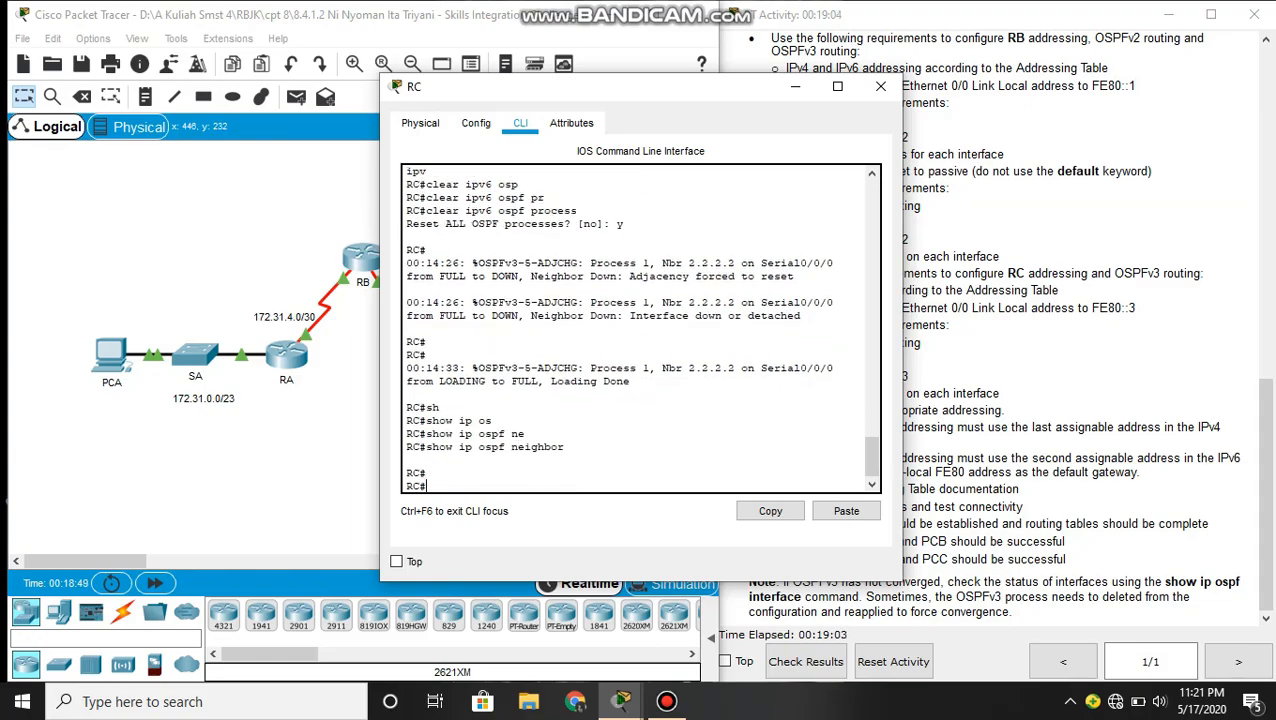
- Display RC's IPv4 routing table with show ip route and return to the network topology
text(sh)
key(Tab)
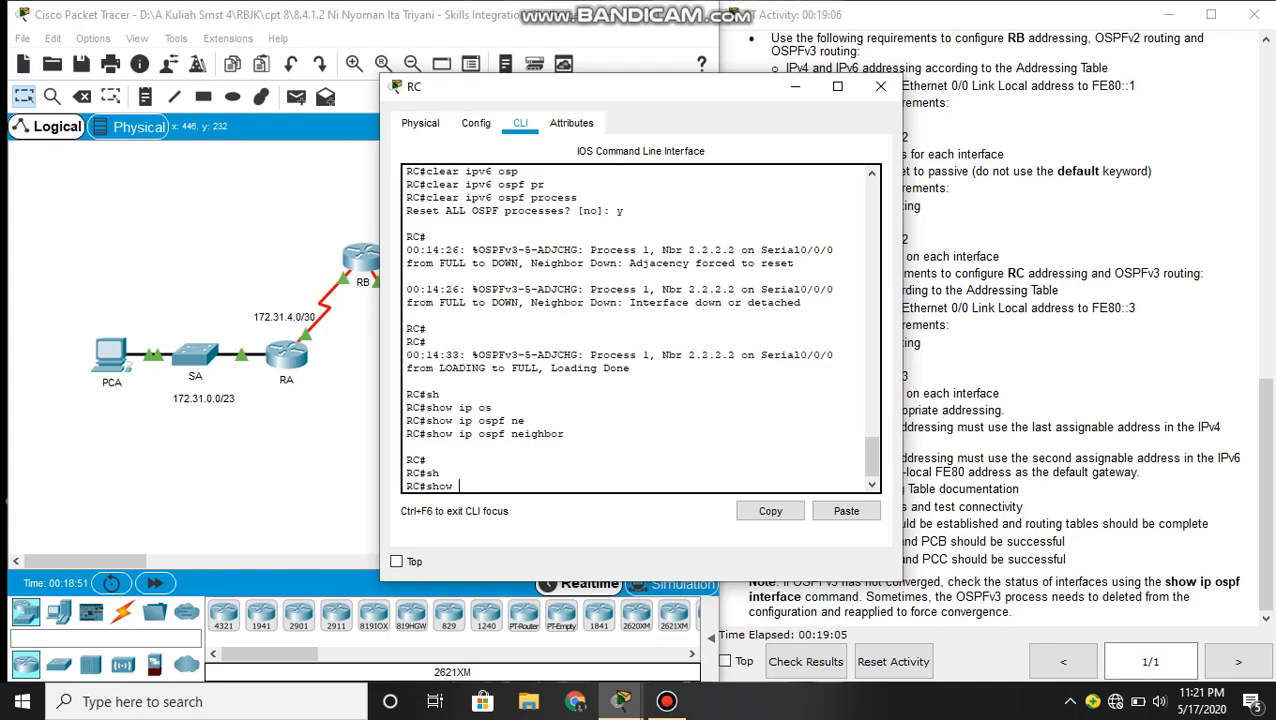
text(ip rou)
key(Tab)
key(Return)
key(Return)
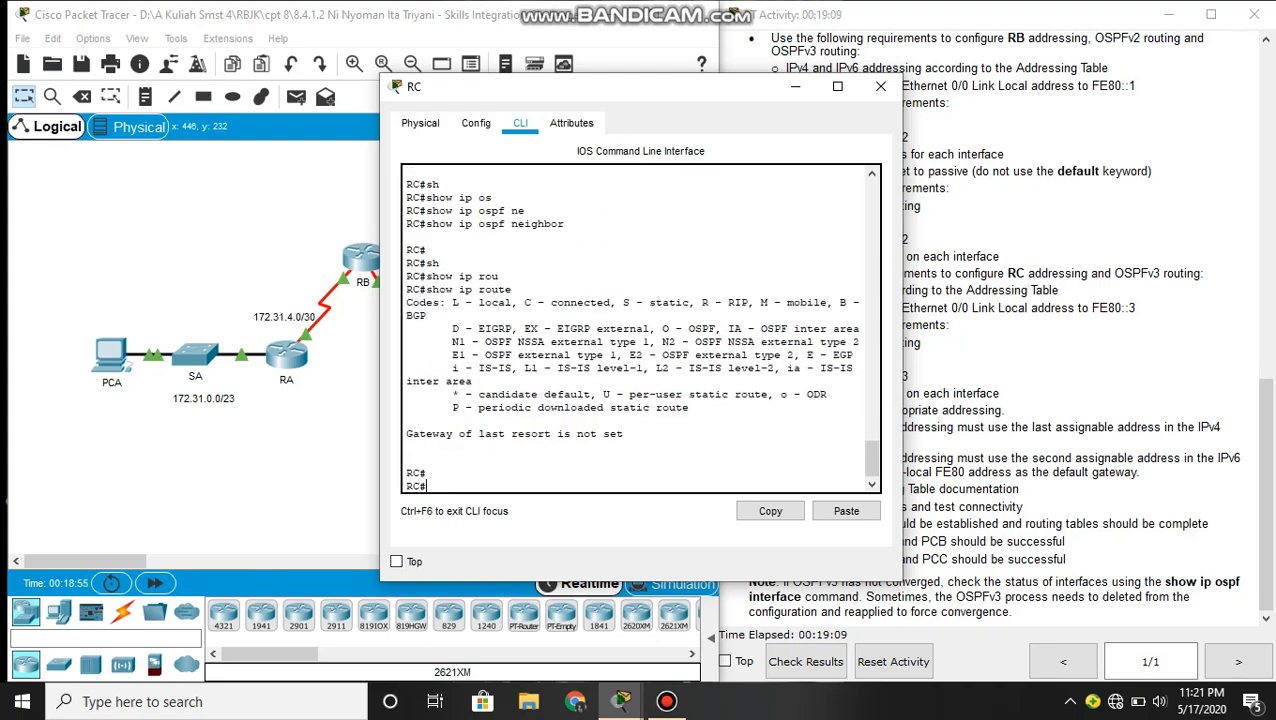
click(985, 335)
click(586, 208)
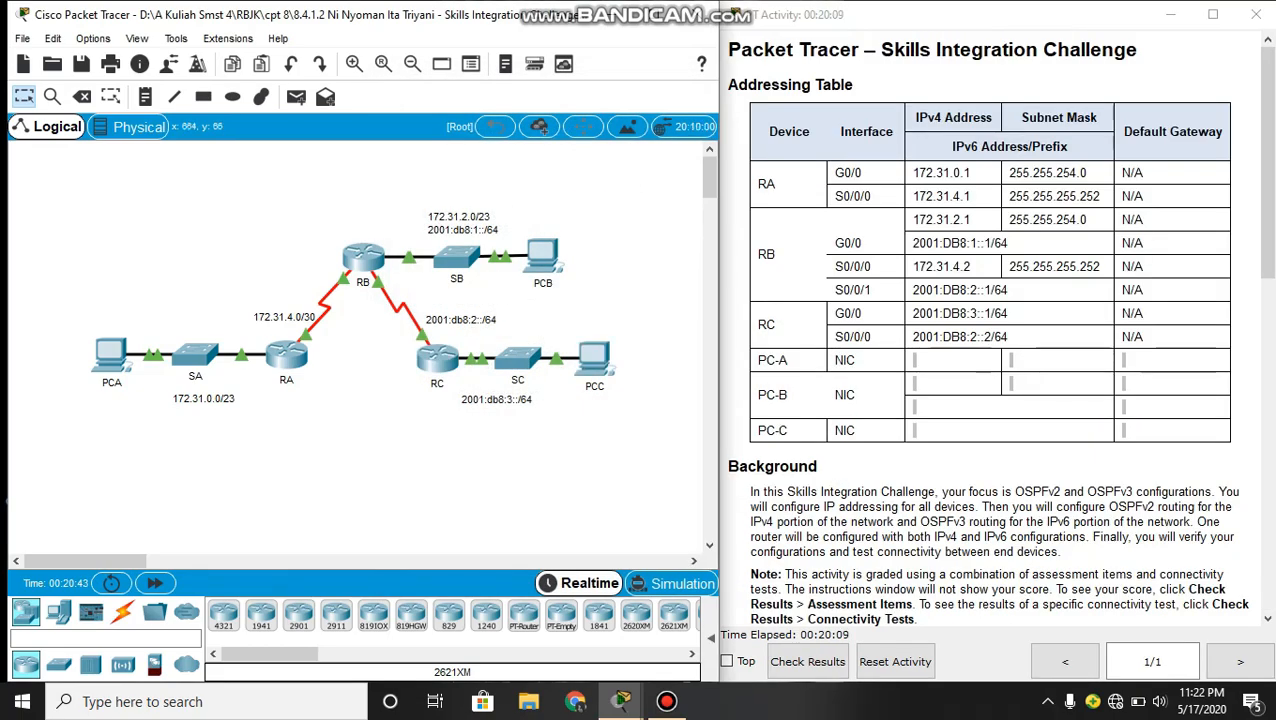
- Copy PCA's IPv4 address from its IP configuration and return to the network topology
scroll(360, 300, down, 2)
scroll(360, 300, up, 2)
click(110, 352)
click(336, 197)
double_click(627, 174)
key(ctrl+c)
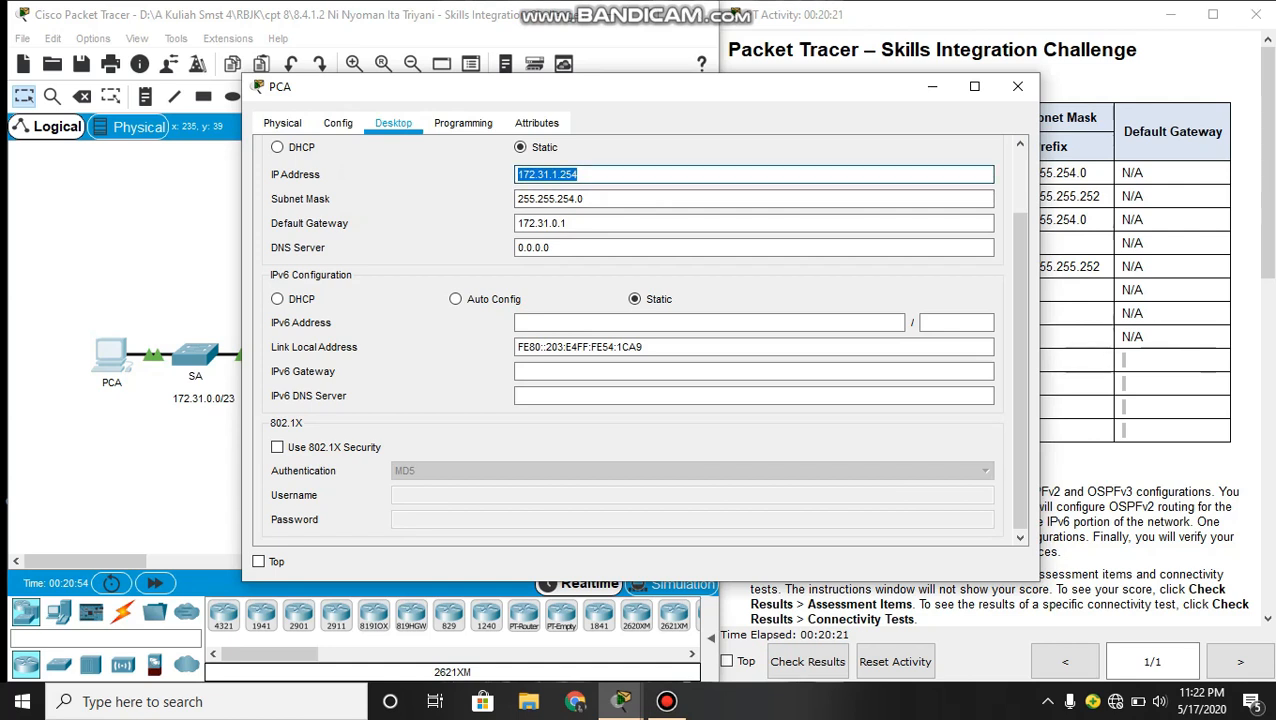
click(164, 204)
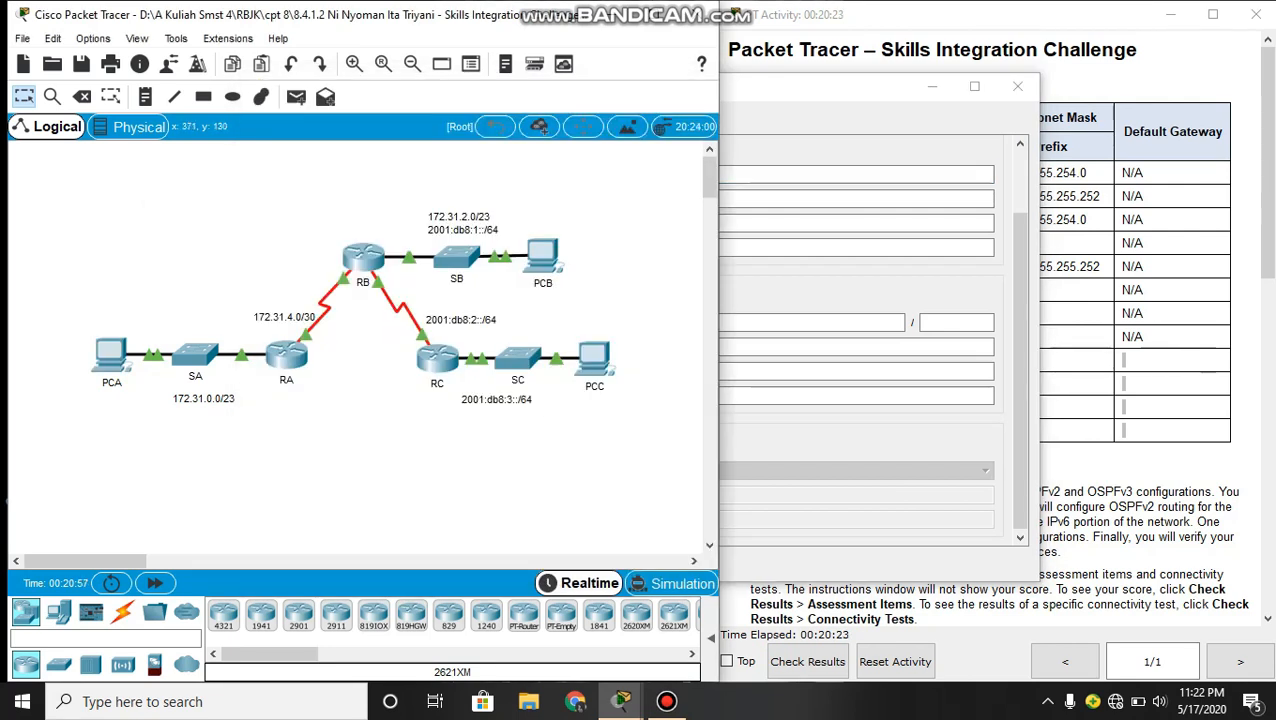
- Ping PCA at 172.31.1.254 from PCB's command prompt, then close the prompt
click(549, 252)
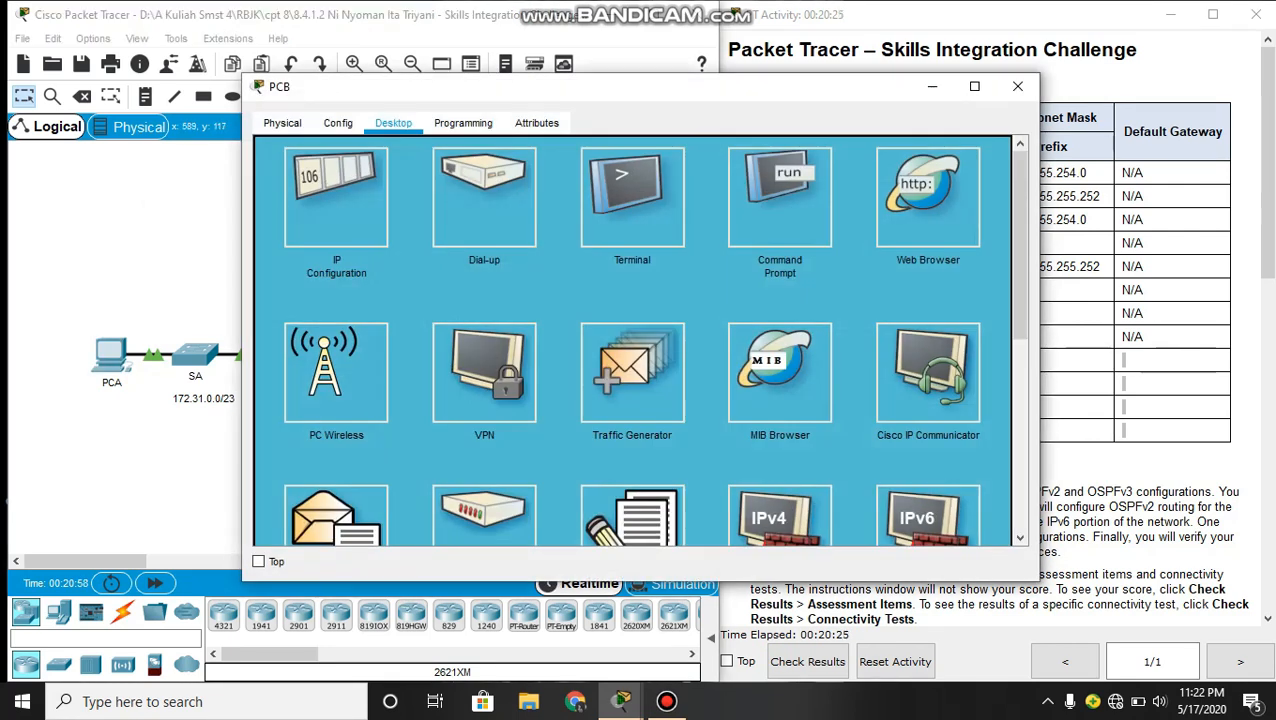
click(778, 190)
text(ping)
right_click(655, 267)
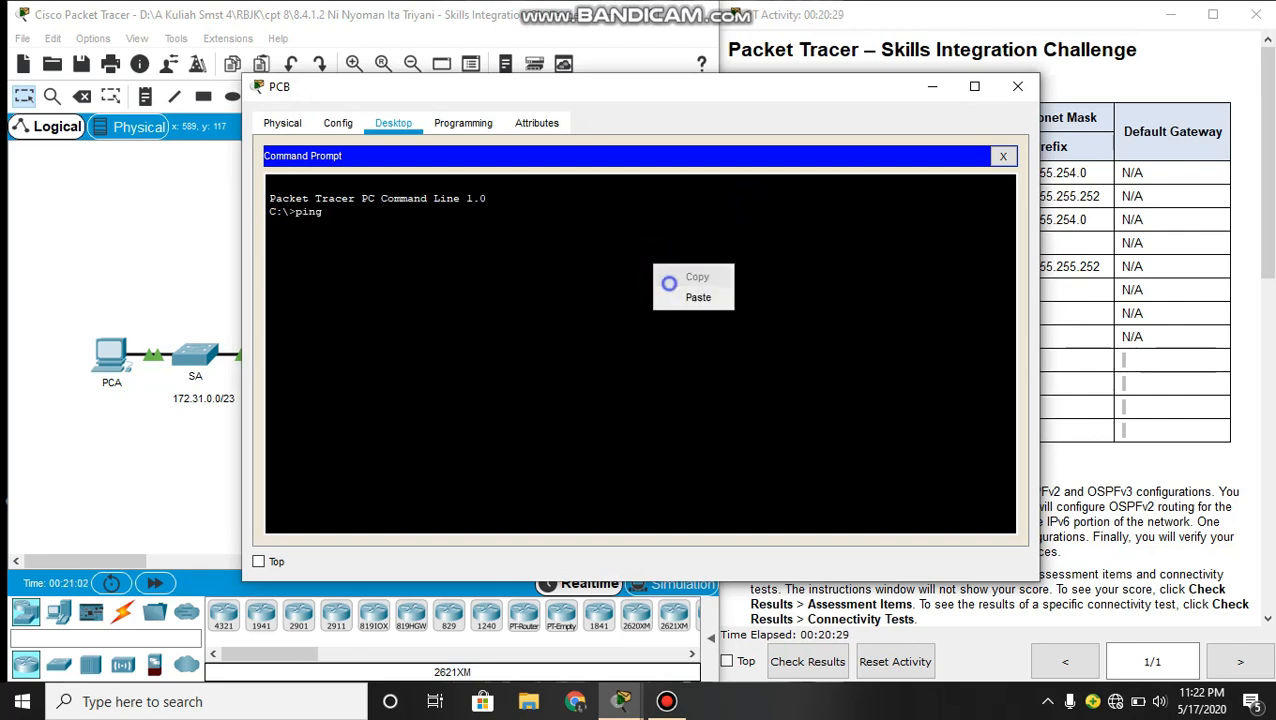
click(680, 294)
key(Return)
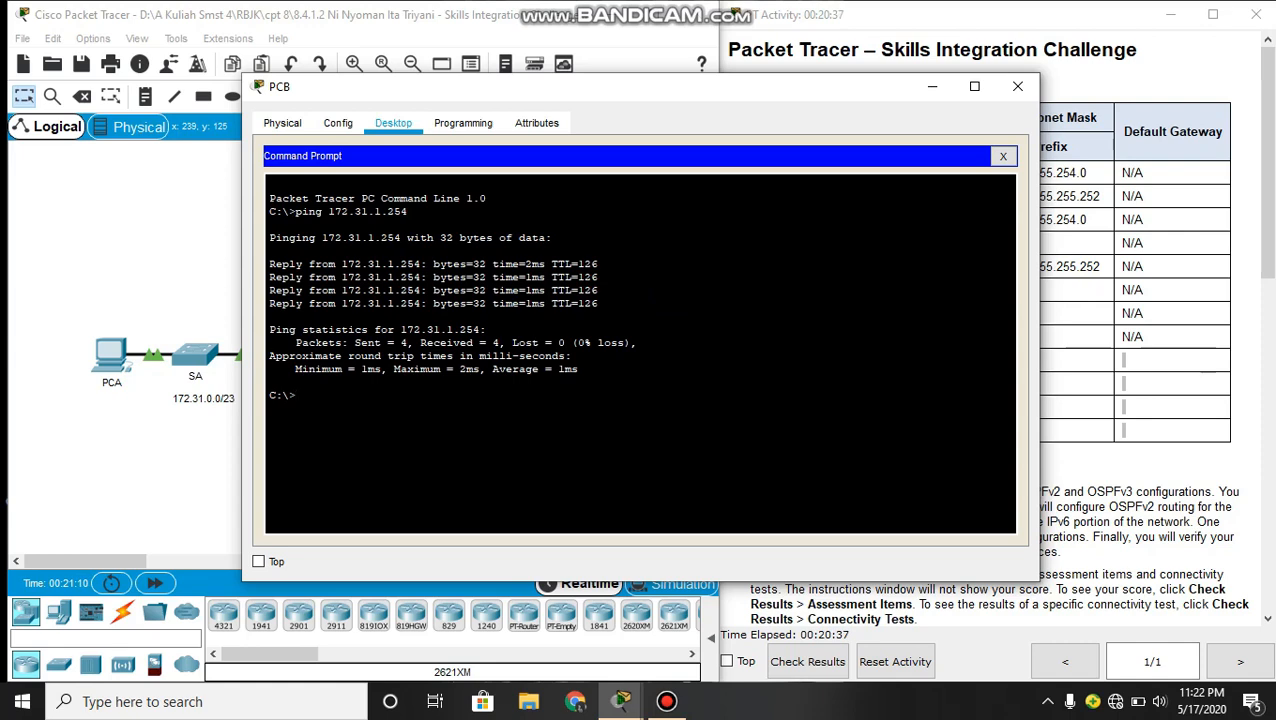
click(1003, 156)
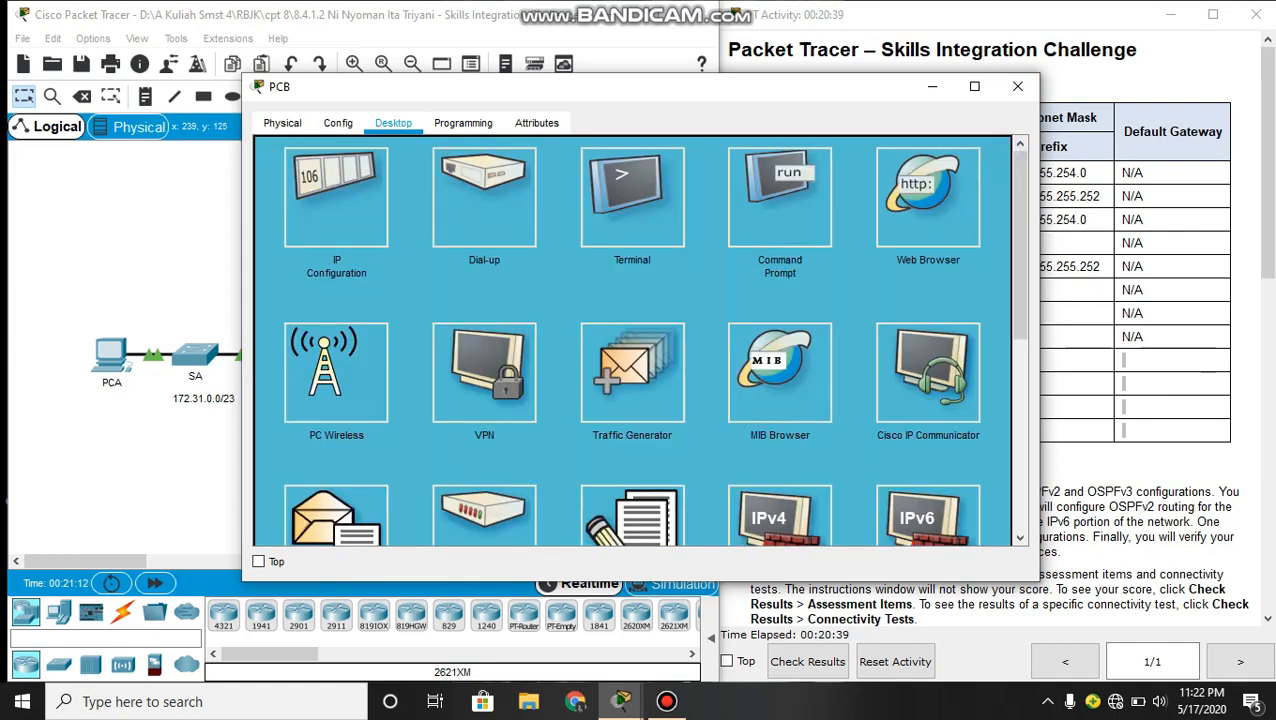
- Copy PCB's IPv6 address from its IP configuration and return to the network topology
click(336, 197)
drag(612, 322, 516, 322)
key(ctrl+c)
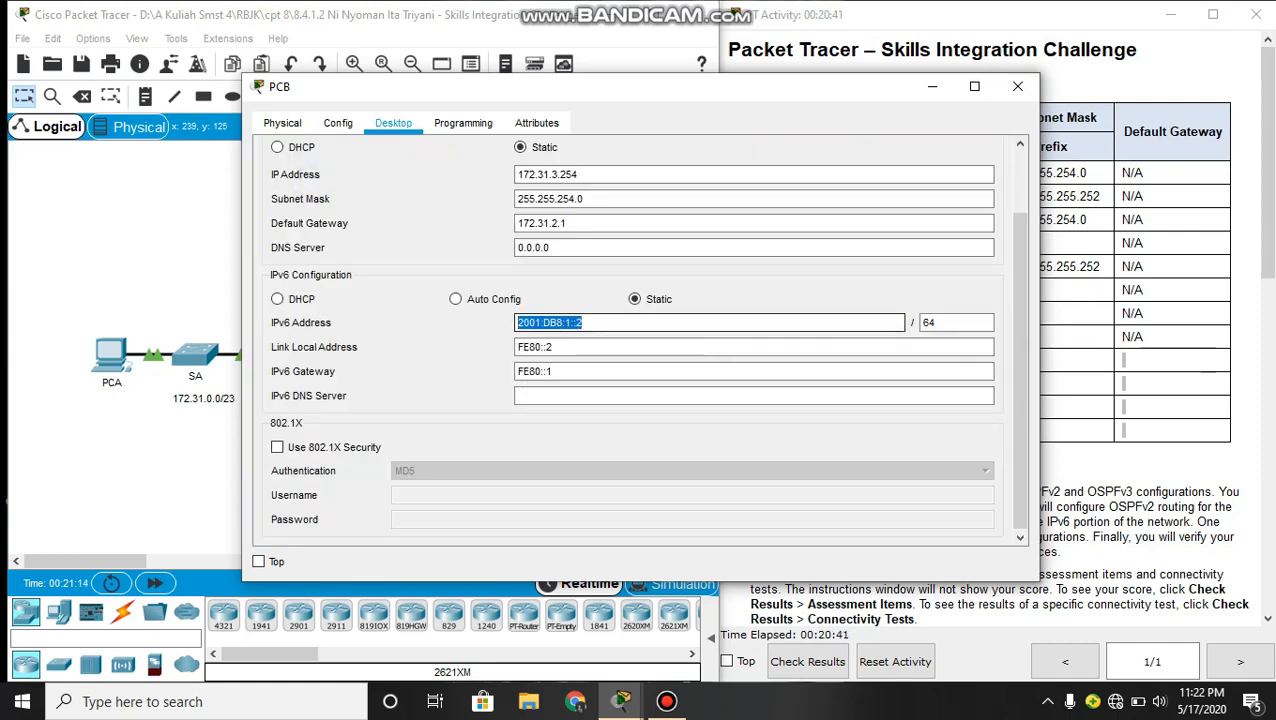
click(188, 266)
- Ping PCB at 2001:DB8:1::2 from PCC's command prompt and close PCC's window
click(592, 359)
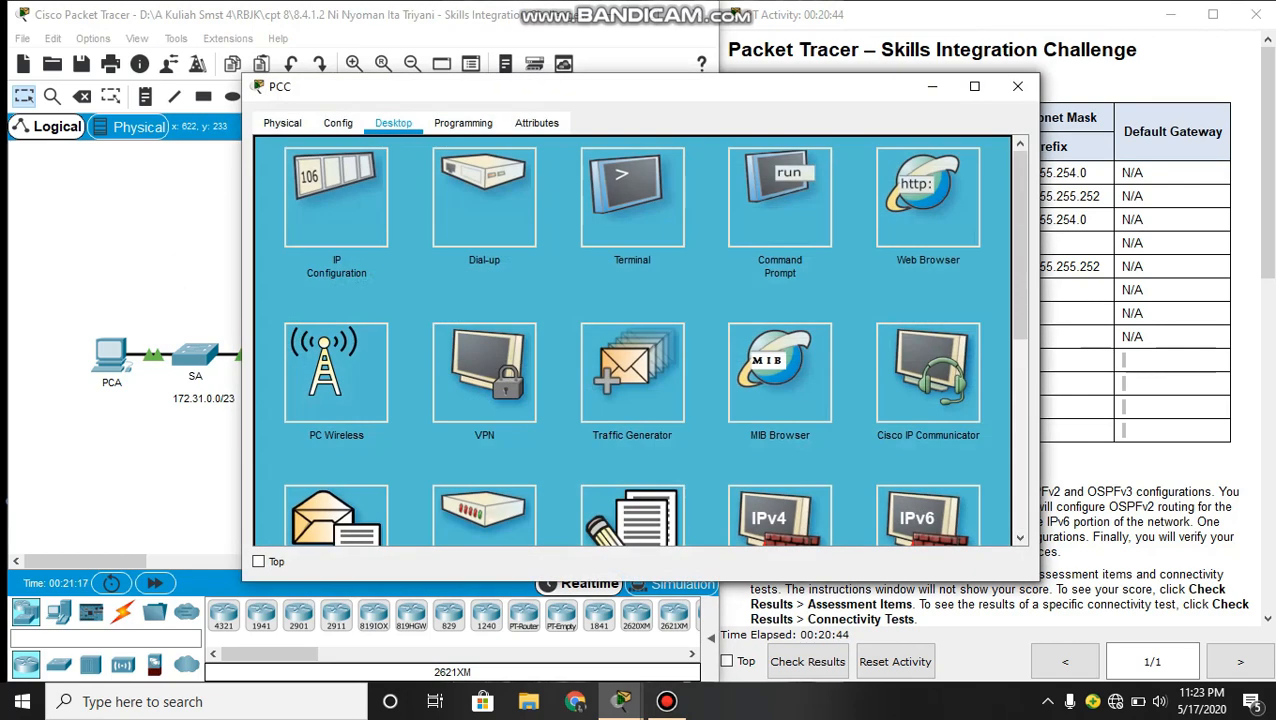
click(780, 200)
key(Return)
key(Return)
key(Return)
key(Return)
key(Return)
key(Return)
key(Return)
key(Return)
key(Return)
key(Return)
key(Return)
key(Return)
key(Return)
key(Return)
key(Return)
key(Return)
key(Return)
key(Return)
key(Return)
key(Return)
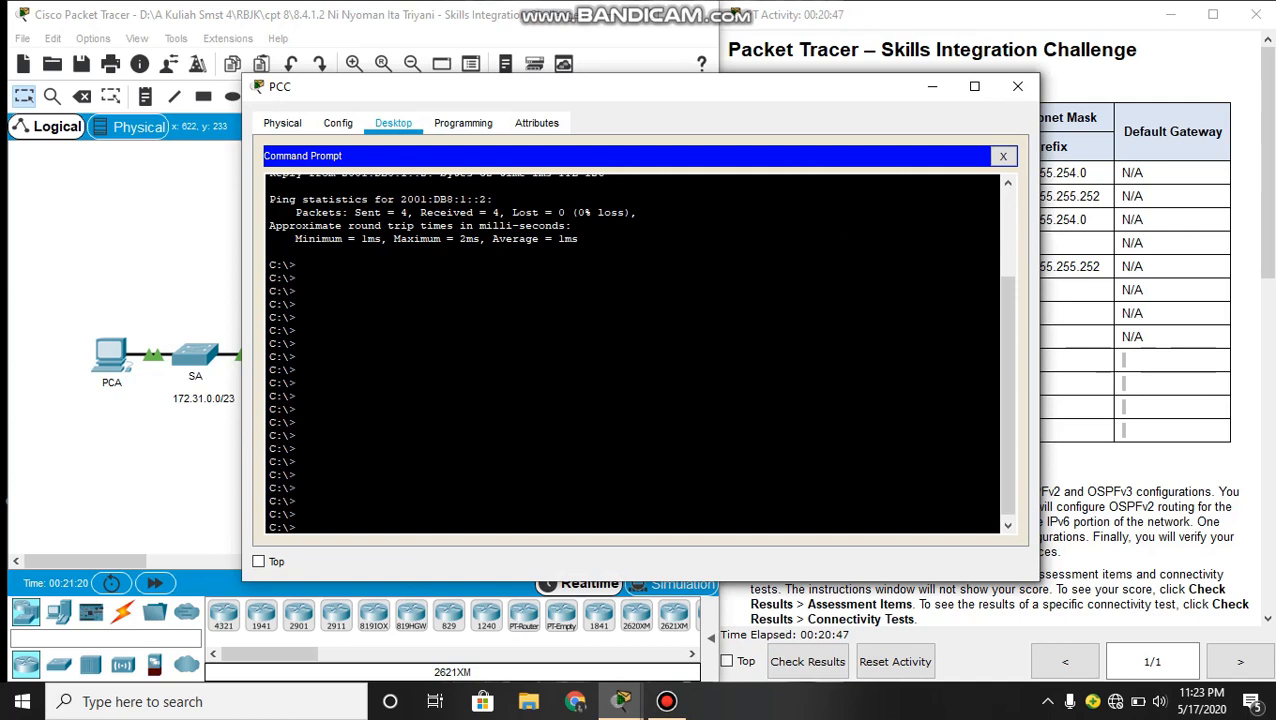
text(ping)
right_click(728, 396)
click(770, 432)
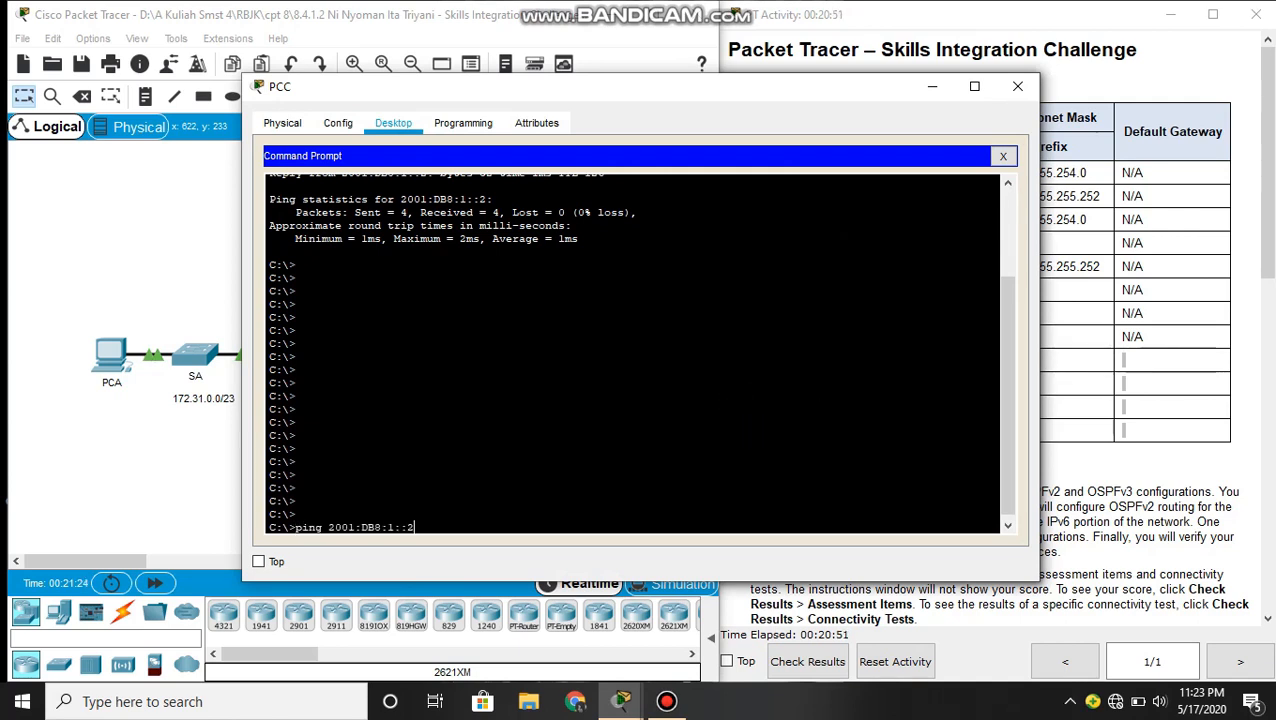
key(Return)
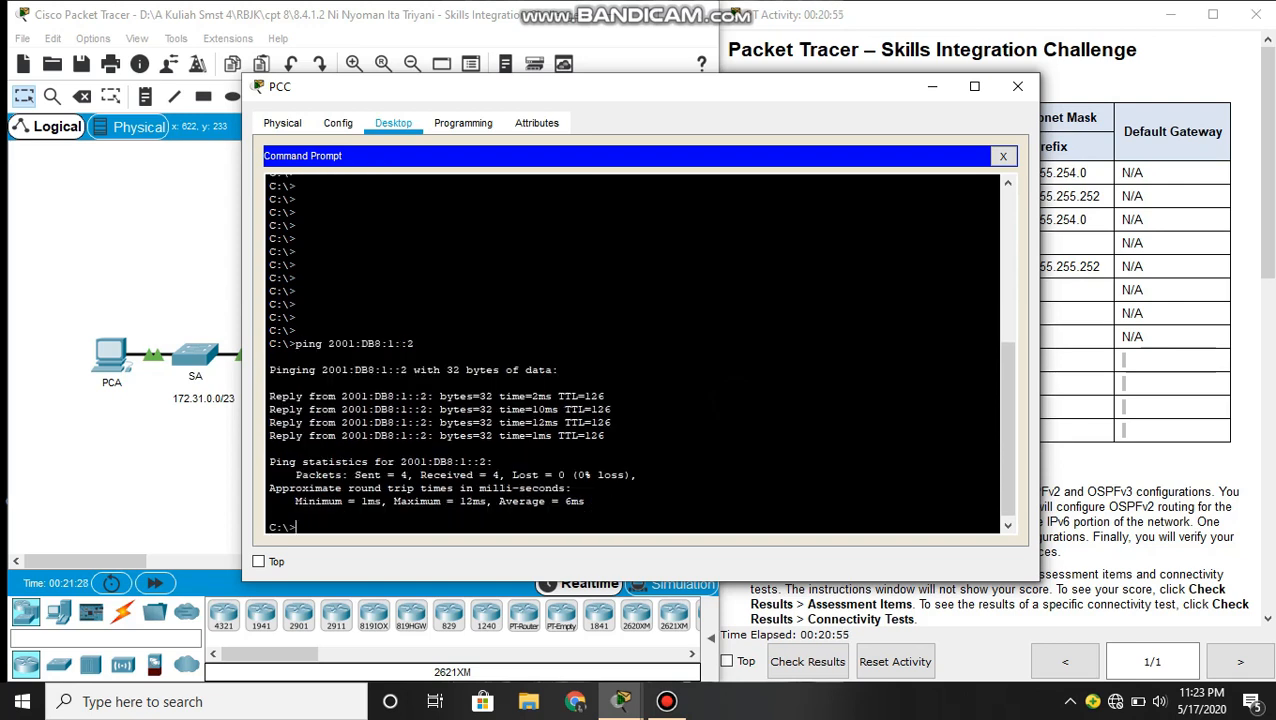
click(1017, 86)
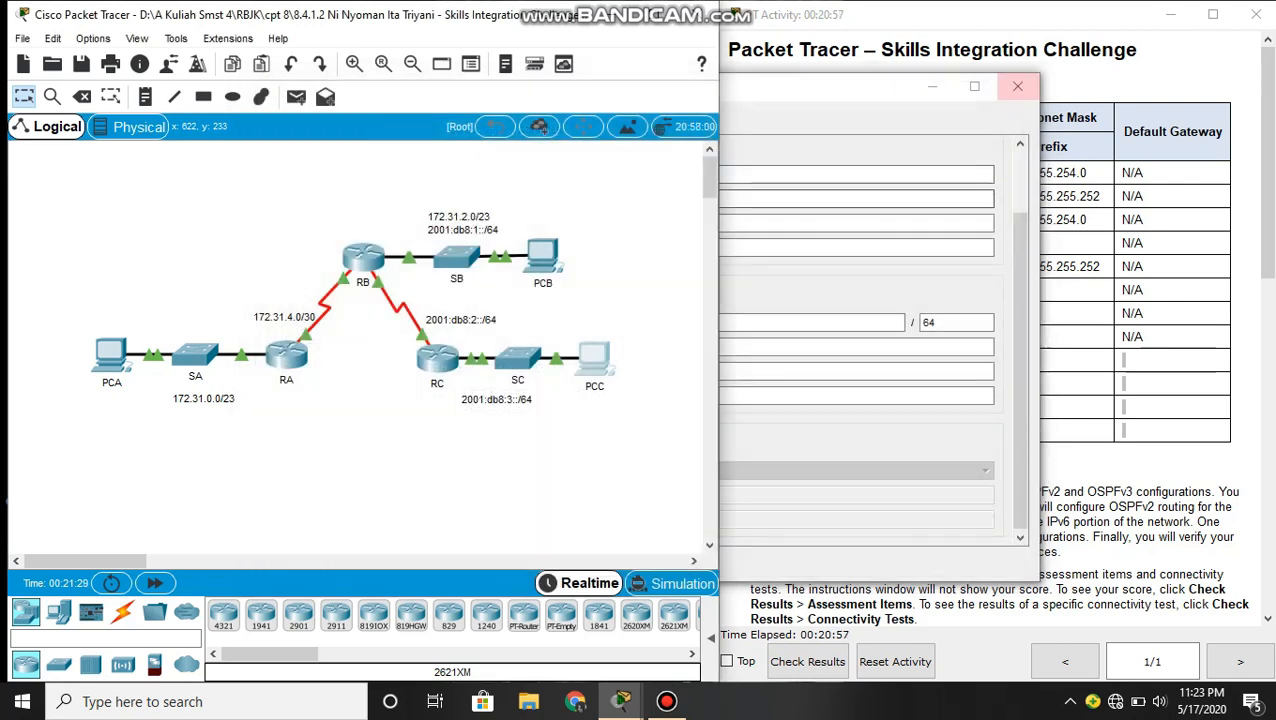